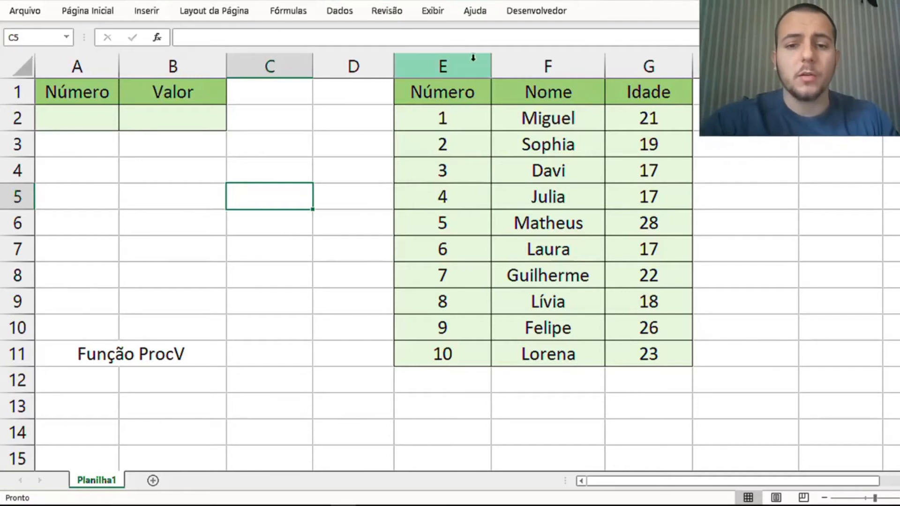
Step: Examine the Número, Nome and Idade table in E1:G11 and the Número and Valor cells in A1:B2
left_click(539, 61)
left_click(642, 61)
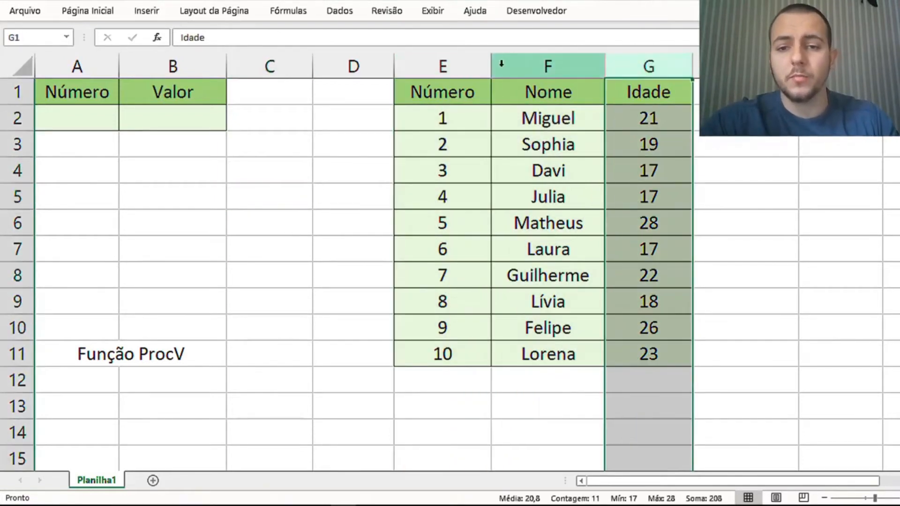
left_click(471, 62)
left_click(534, 62)
left_click(651, 62)
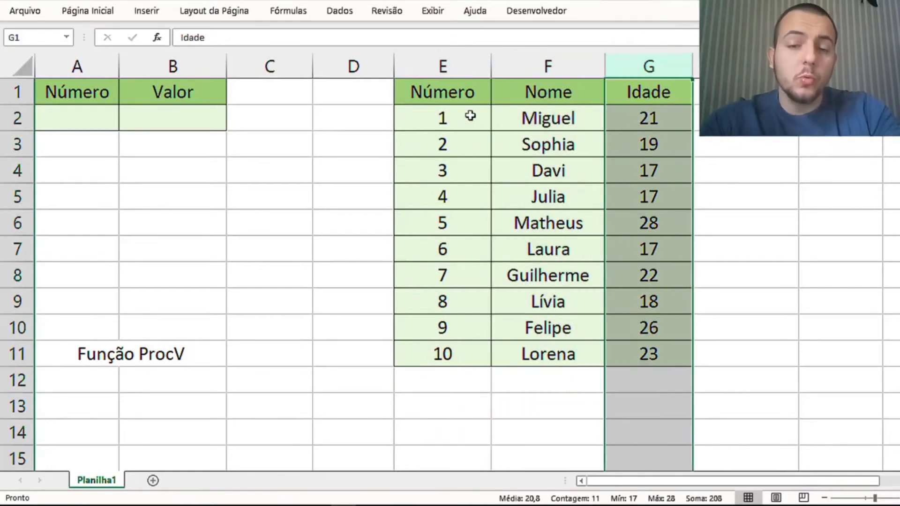
left_click(469, 95)
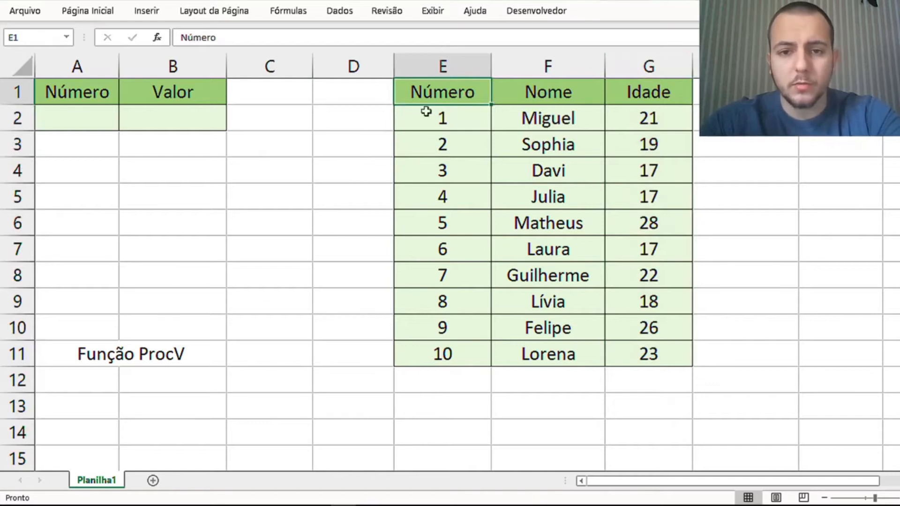
left_click_drag(473, 94, 476, 192)
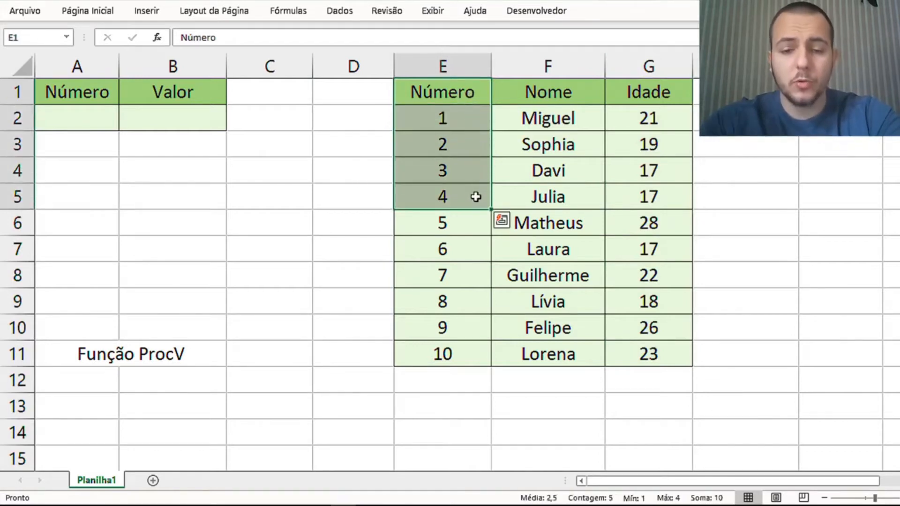
left_click_drag(376, 196, 646, 197)
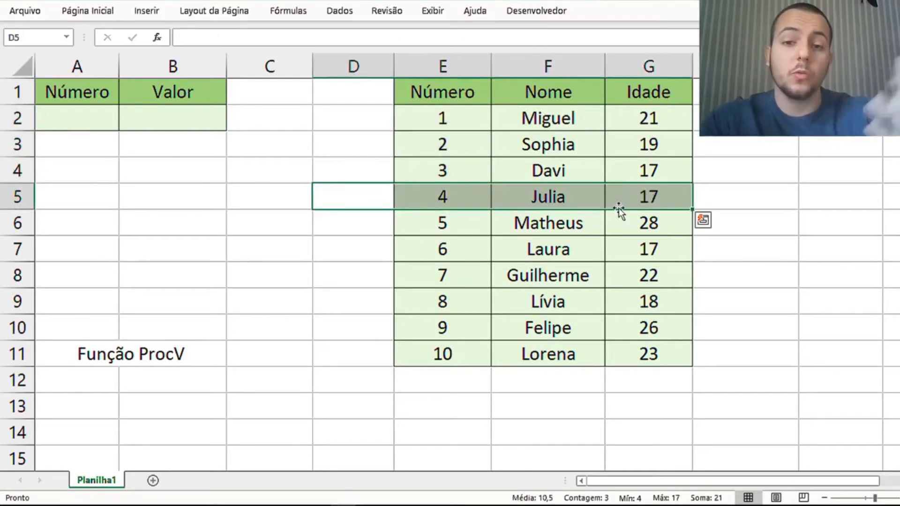
left_click_drag(466, 93, 464, 294)
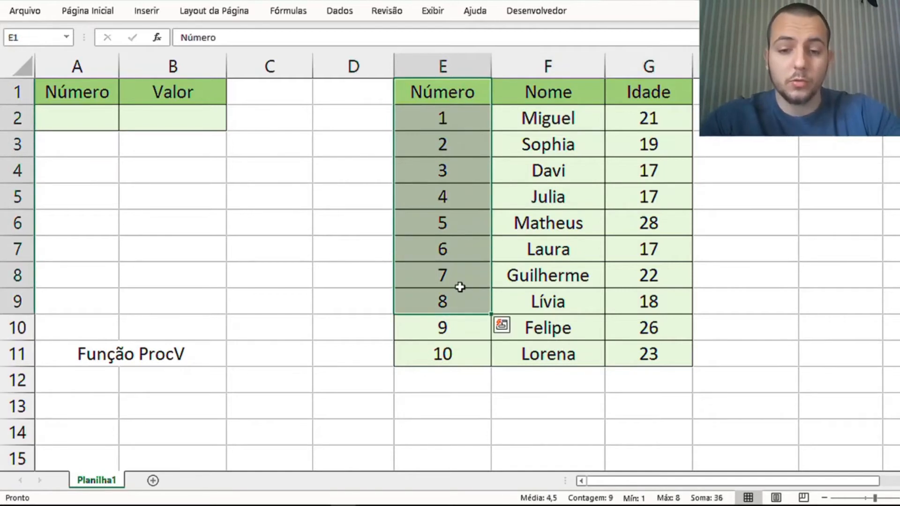
left_click_drag(370, 303, 610, 301)
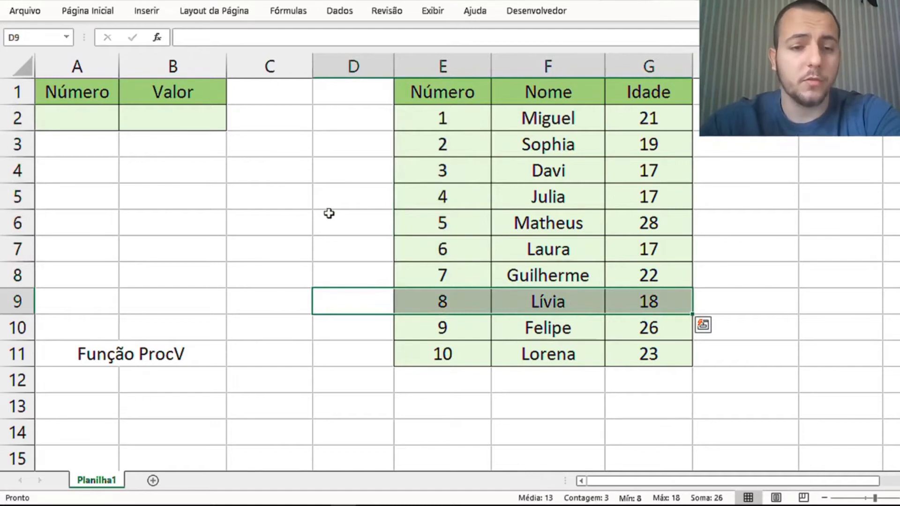
left_click(182, 117)
left_click_drag(176, 91, 181, 134)
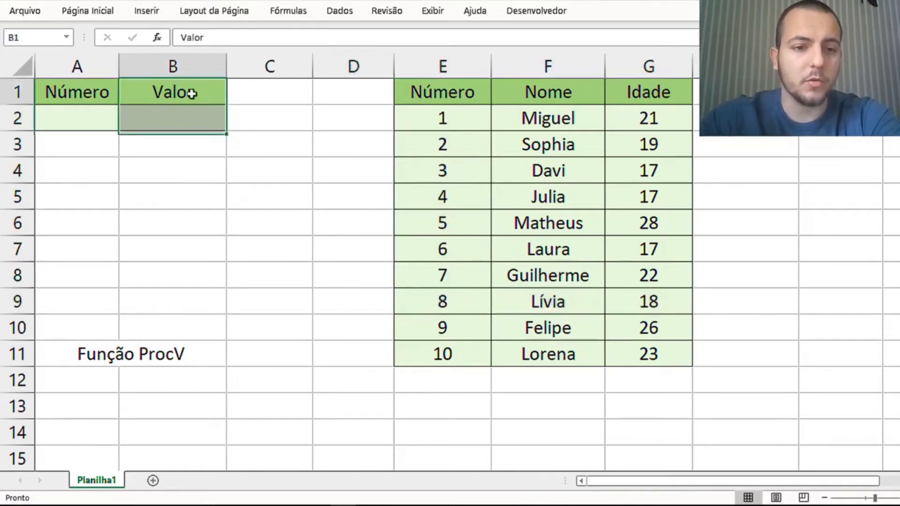
left_click_drag(192, 93, 208, 118)
left_click_drag(105, 96, 101, 142)
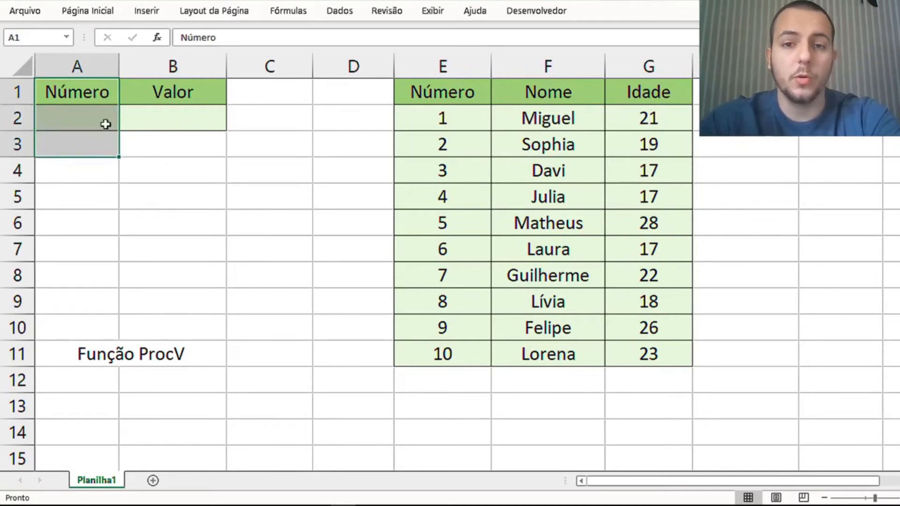
Step: Try 5 and 1 as lookup numbers in cell A2 and clear the cell
left_click(102, 119)
type("5")
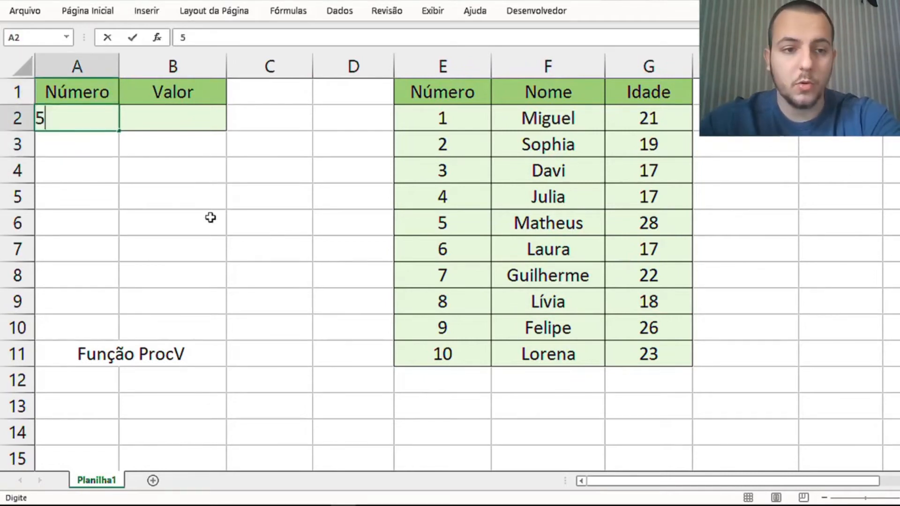
key("Return")
key("Up")
type("1")
key("Return")
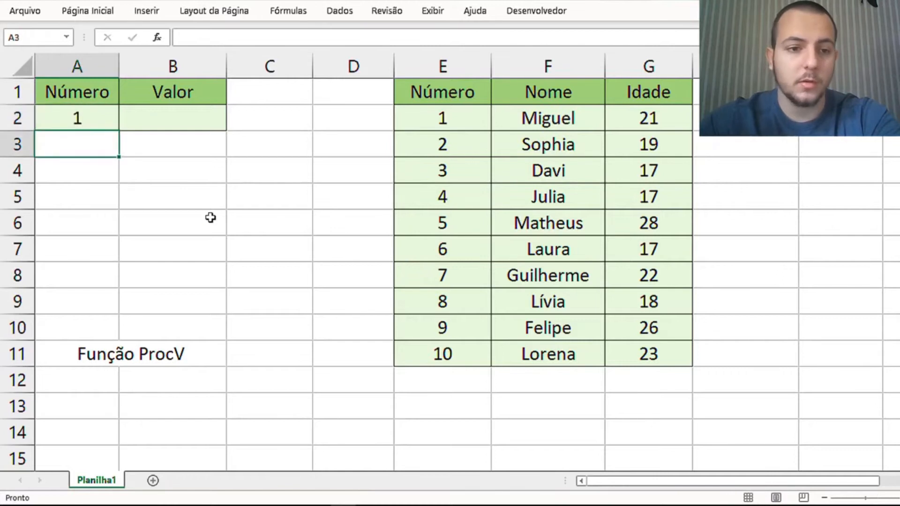
key("Up")
Step: Start a PROCV formula in cell B2 with A2 as the lookup value
left_click(197, 117)
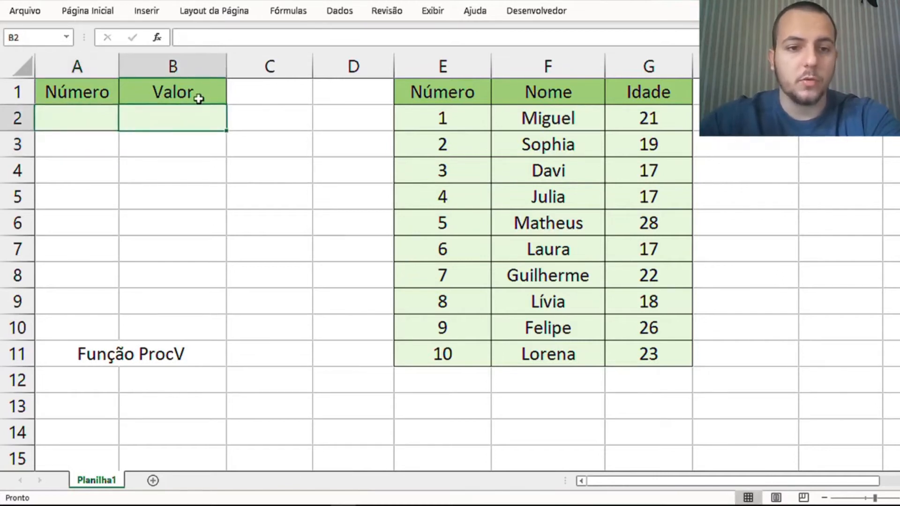
left_click_drag(196, 95, 187, 153)
left_click(189, 126)
type("=")
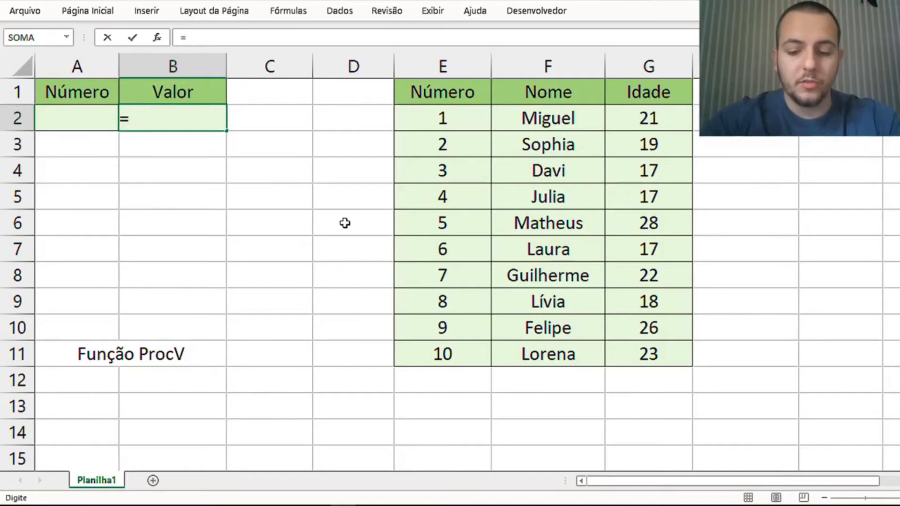
type("procv")
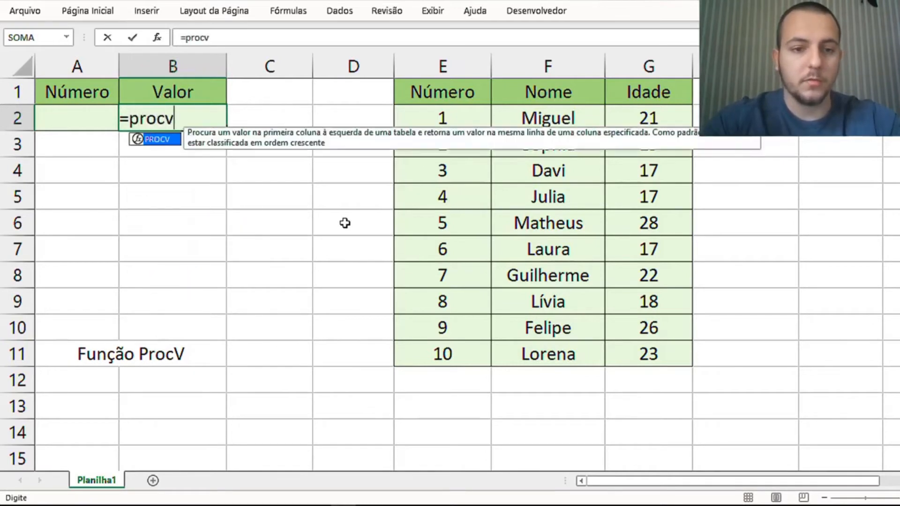
double_click(165, 141)
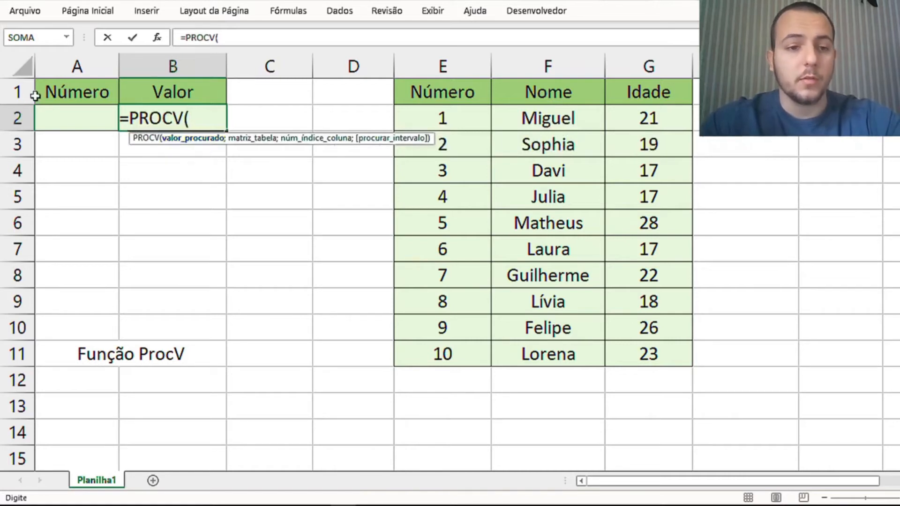
mouse_move(89, 92)
left_mouse_down()
mouse_move(89, 149)
mouse_move(91, 95)
left_mouse_up()
key("Down")
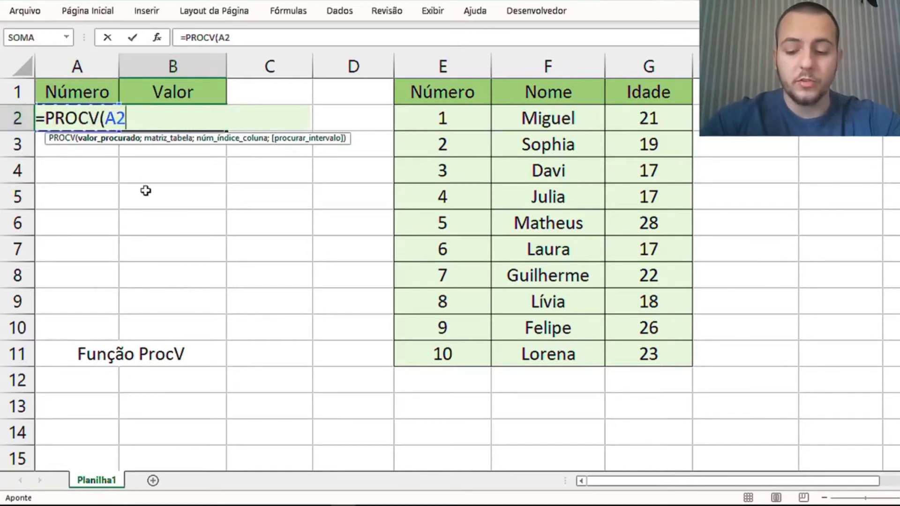
type(";")
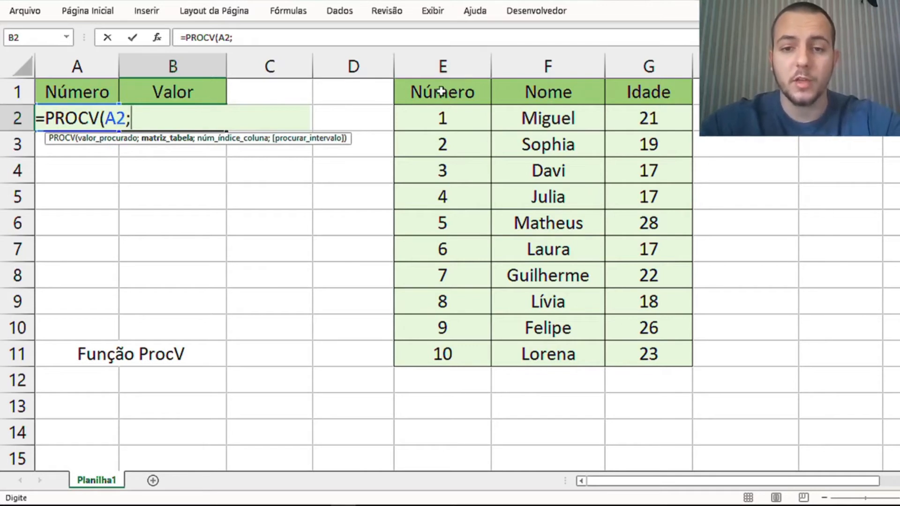
Step: Set the whole table E1:G11, headers included, as the table range of the PROCV formula
left_click_drag(447, 92, 639, 352)
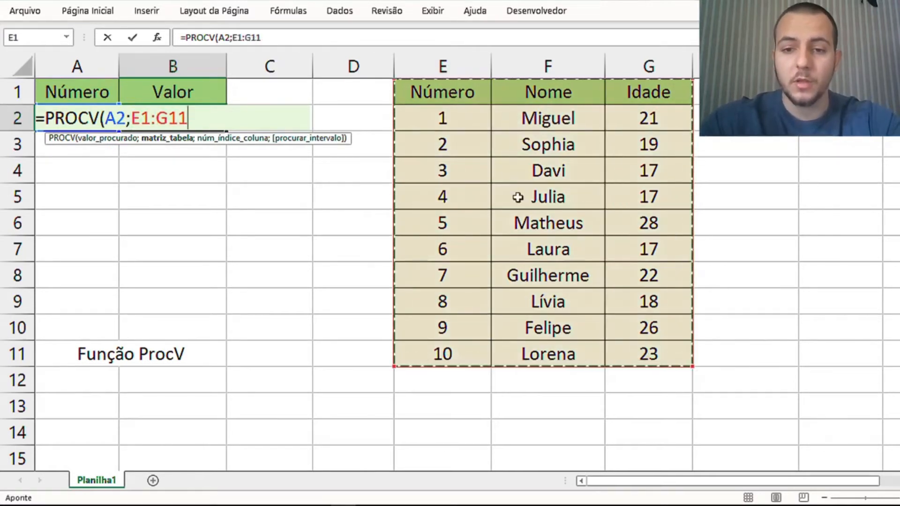
left_click(487, 105)
left_click_drag(487, 107, 622, 342)
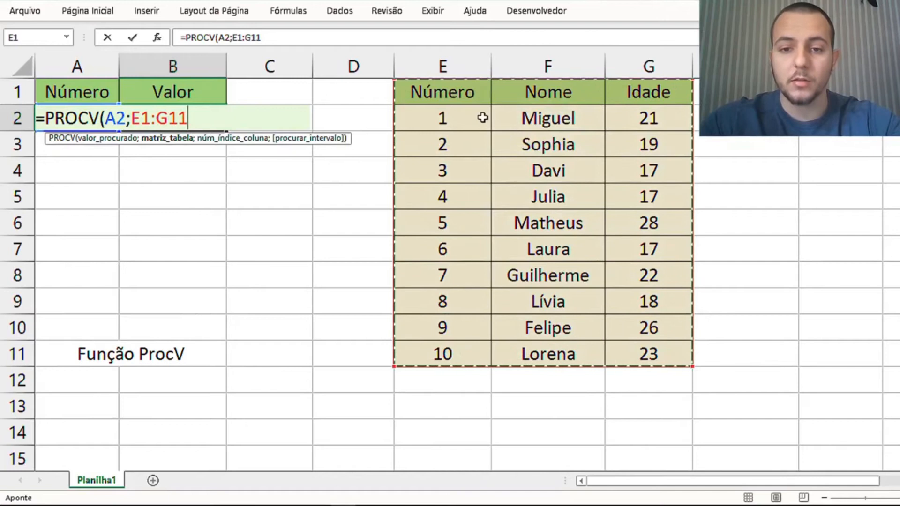
left_click(462, 90)
left_click_drag(461, 90, 633, 354)
type(";")
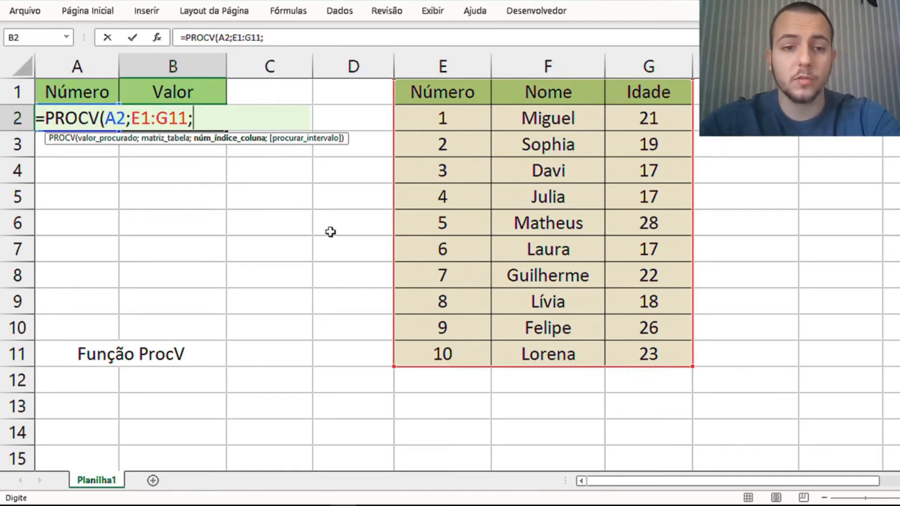
Step: Complete the PROCV formula with column index 2 and falso for an exact match
type("2")
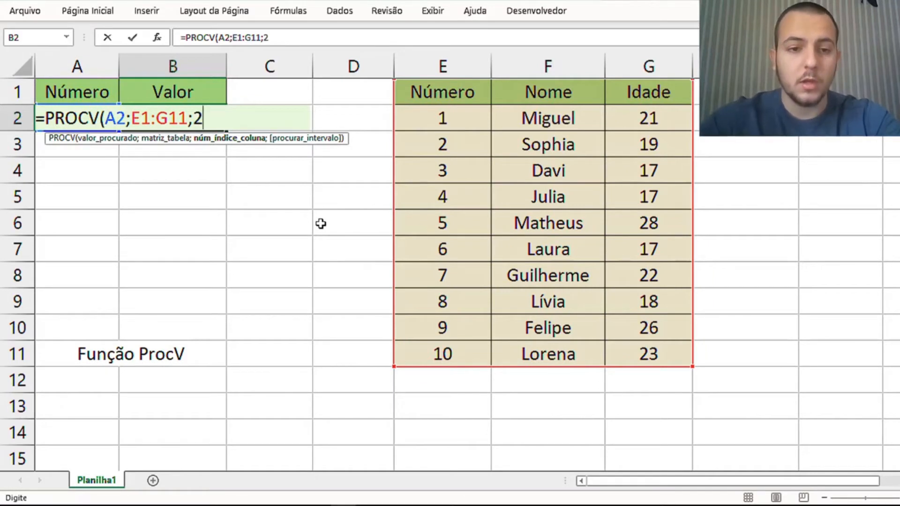
type(";")
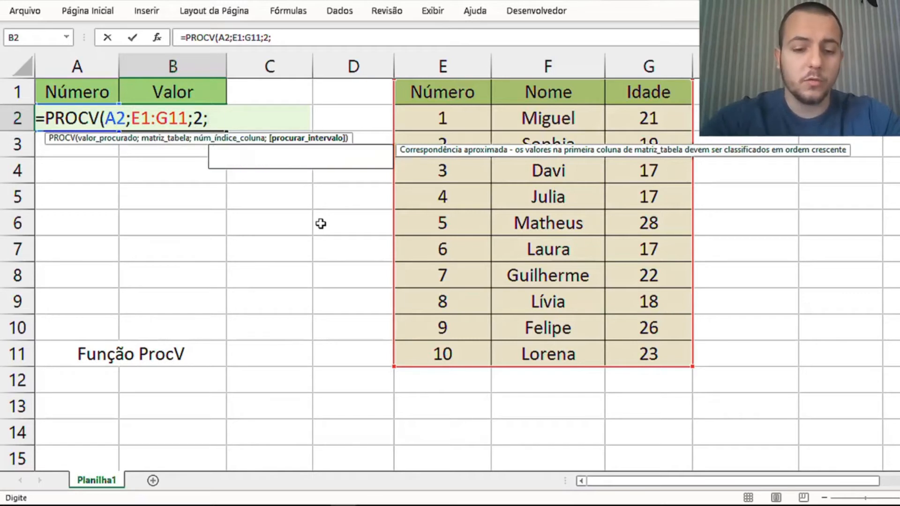
type("falso")
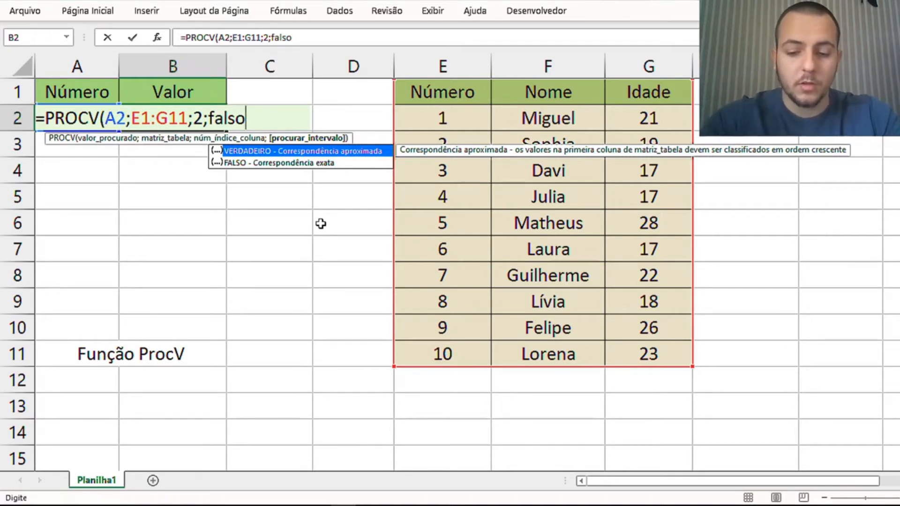
type(")")
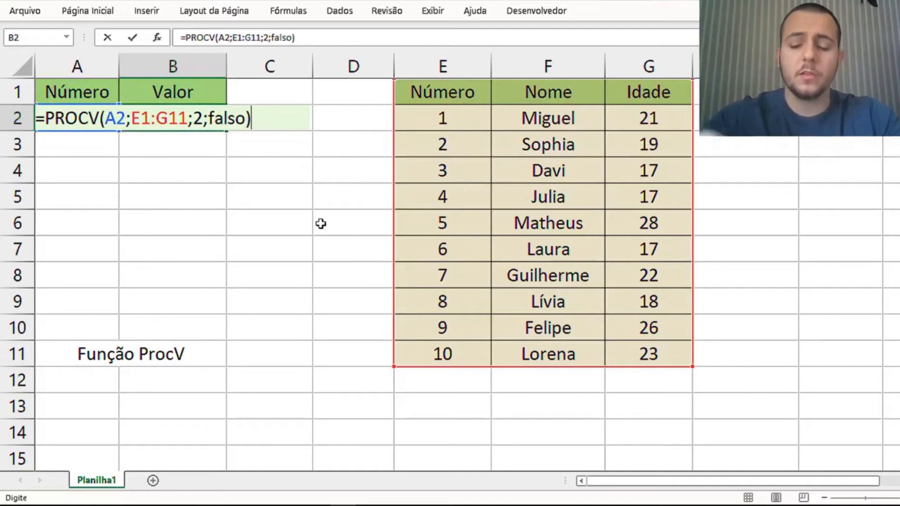
key("Return")
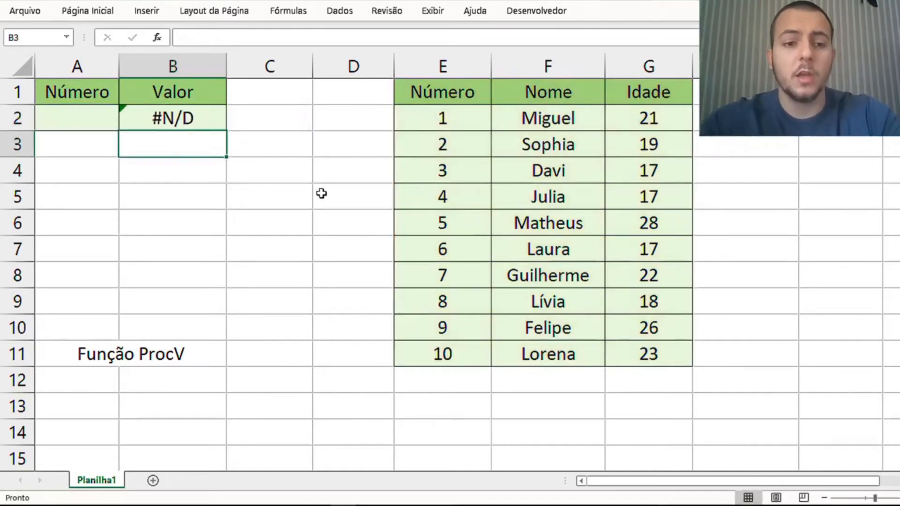
Step: Test the PROCV formula by entering 4 as the lookup number in cell A2
left_click_drag(218, 100, 190, 151)
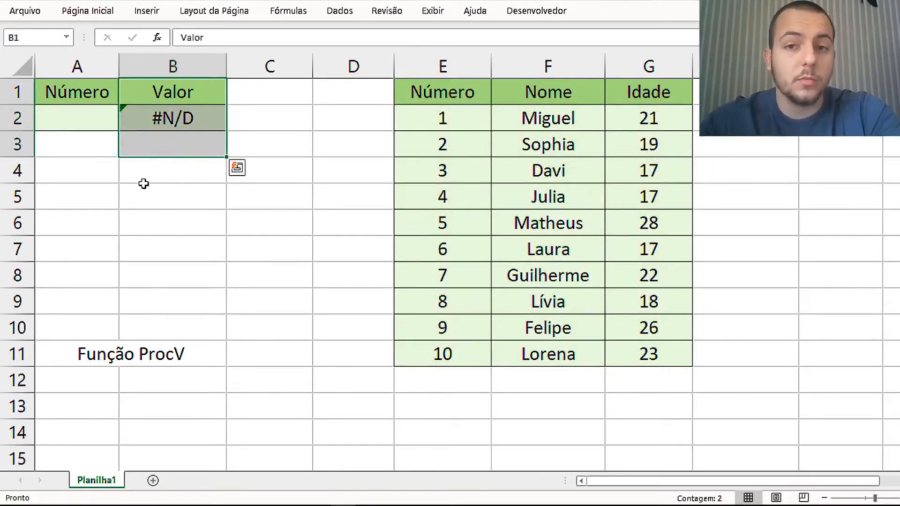
left_click(93, 120)
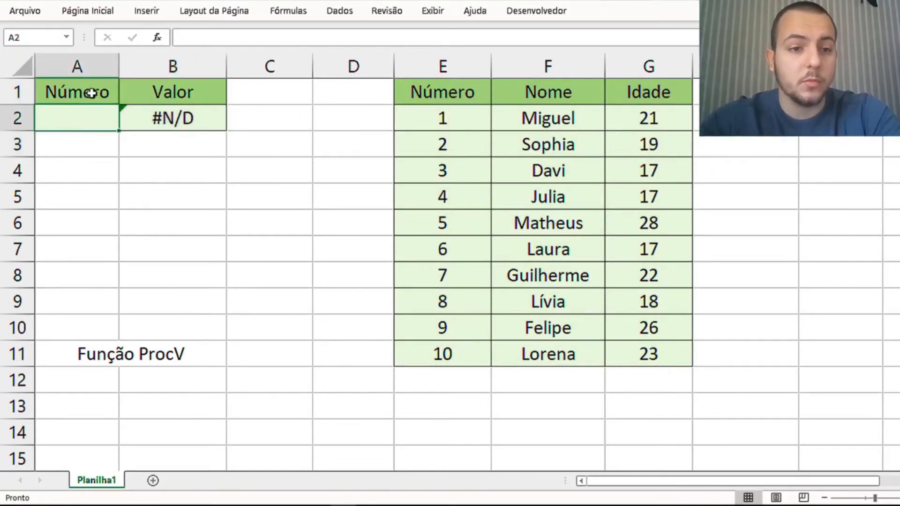
left_click_drag(92, 93, 90, 145)
left_click(426, 119)
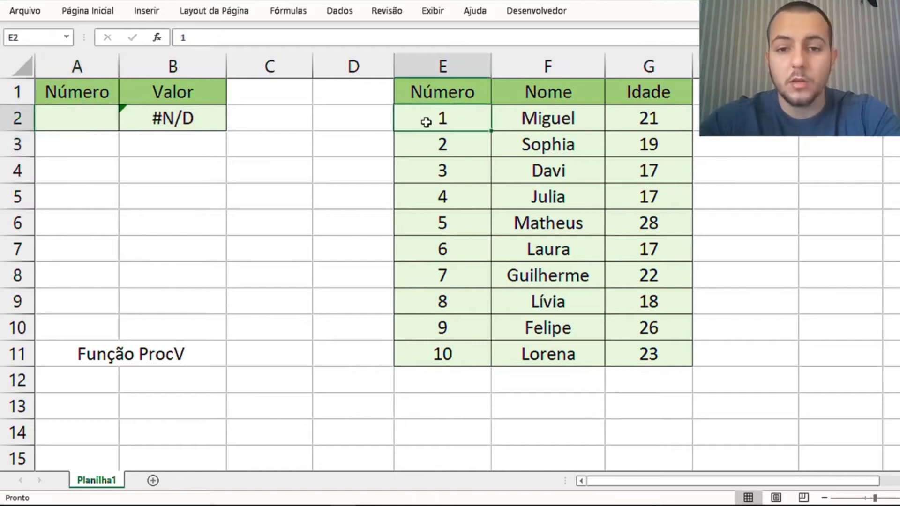
left_click(458, 104)
left_click_drag(458, 103, 442, 358)
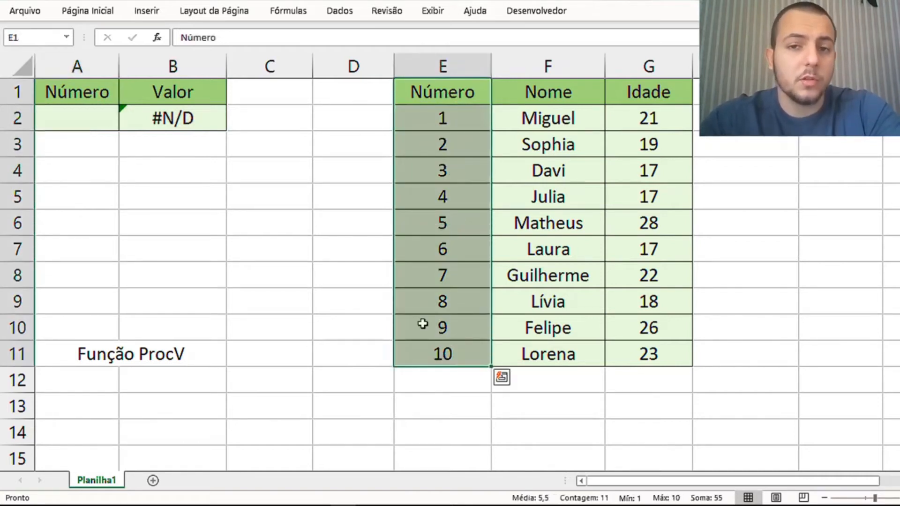
left_click(91, 118)
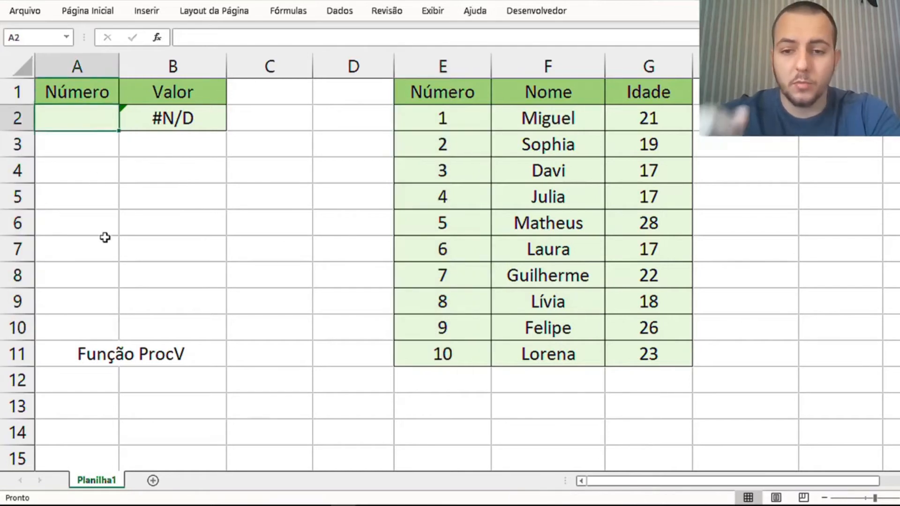
type("4")
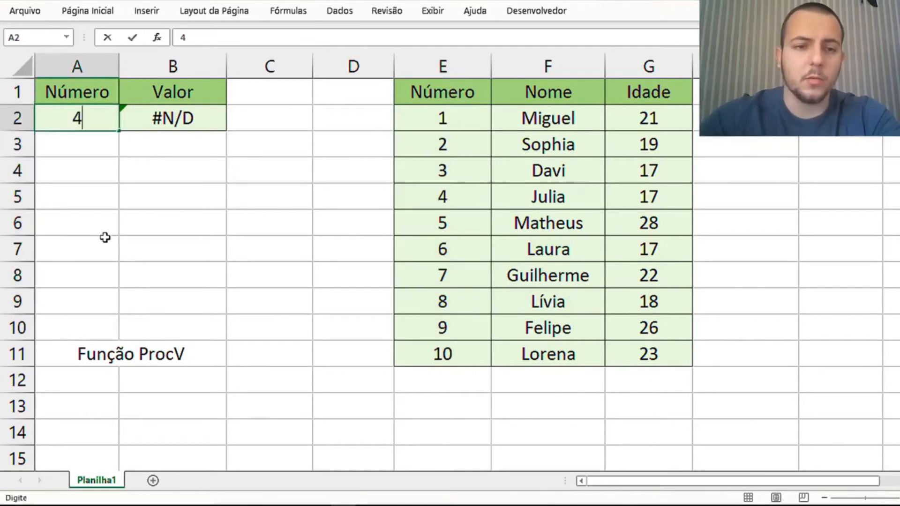
key("Return")
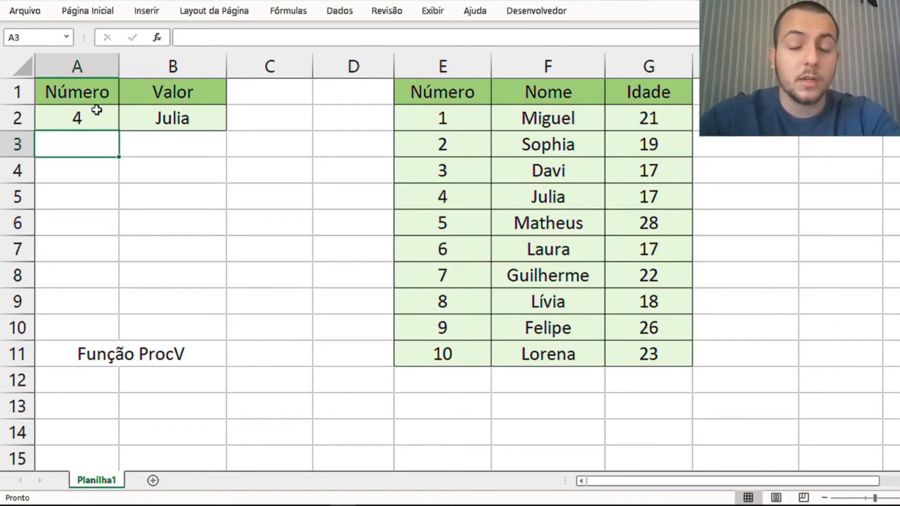
Step: Trace the lookup number 4 down the table's Número column to its name in the same row
left_click(469, 94)
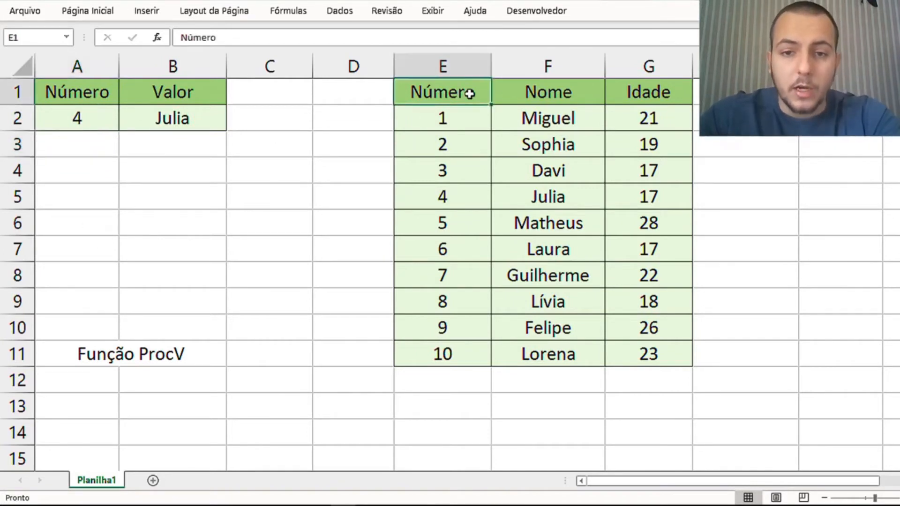
left_click_drag(468, 103, 470, 204)
left_click_drag(374, 203, 505, 203)
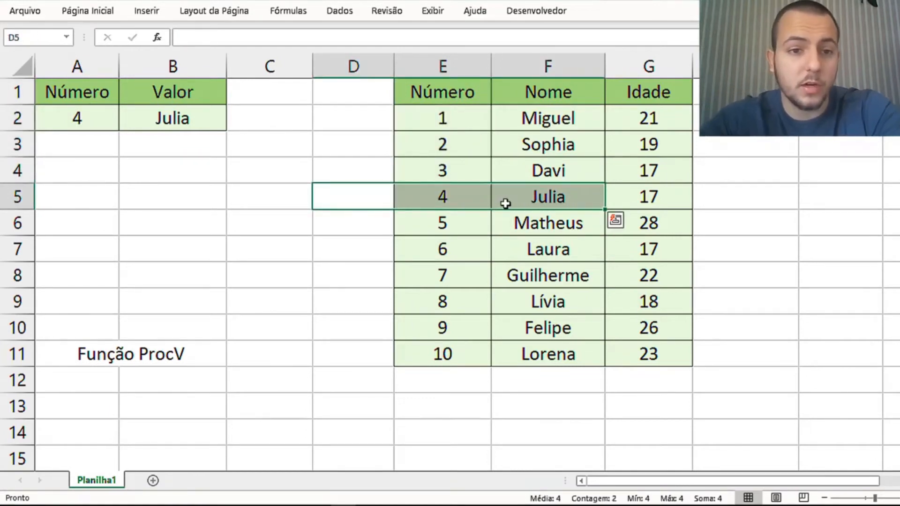
Step: Test the PROCV formula with 9 in cell A2 and compare the result with that number's table row
left_click(91, 116)
type("9")
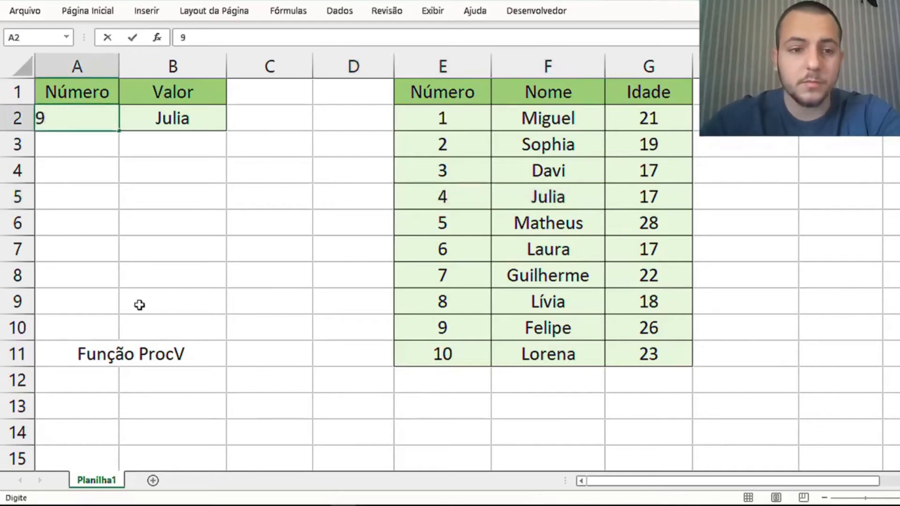
key("Return")
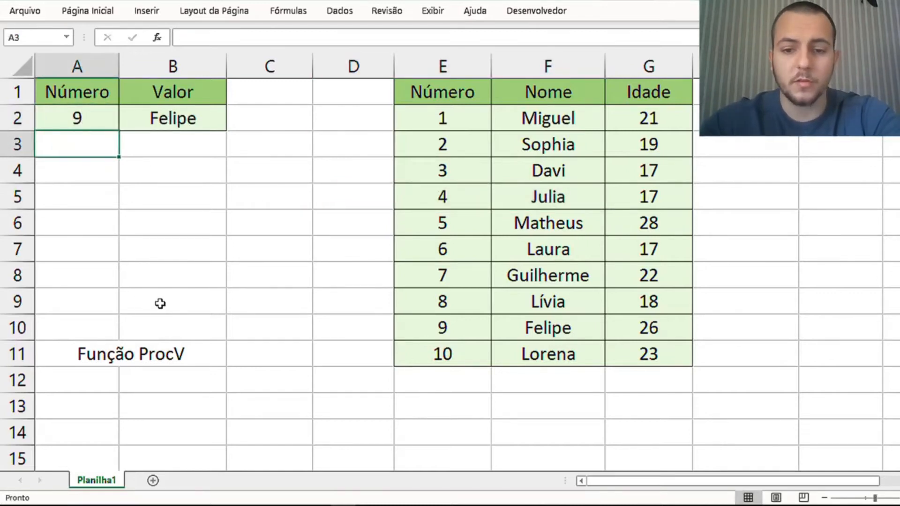
left_click_drag(448, 123, 466, 326)
left_click_drag(378, 335, 498, 332)
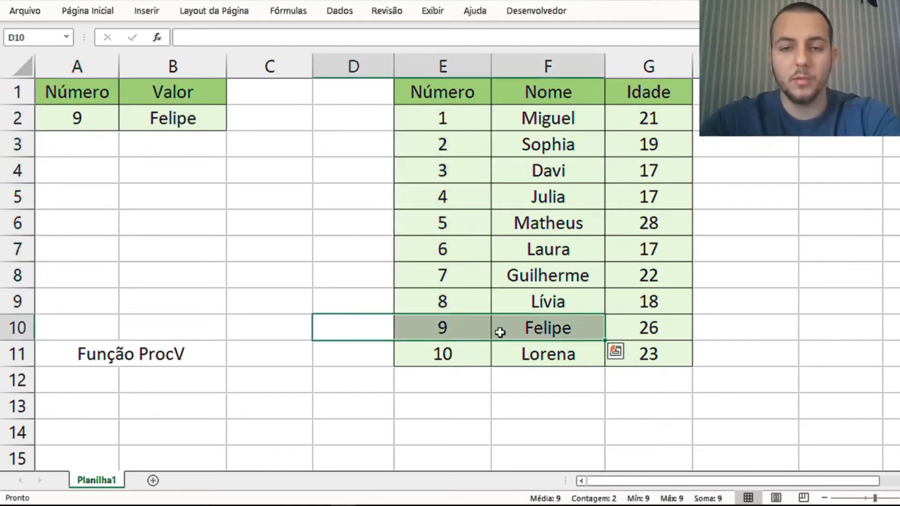
Step: Examine the FALSO argument of the PROCV formula in B2, leaving the formula as it is
left_click(92, 128)
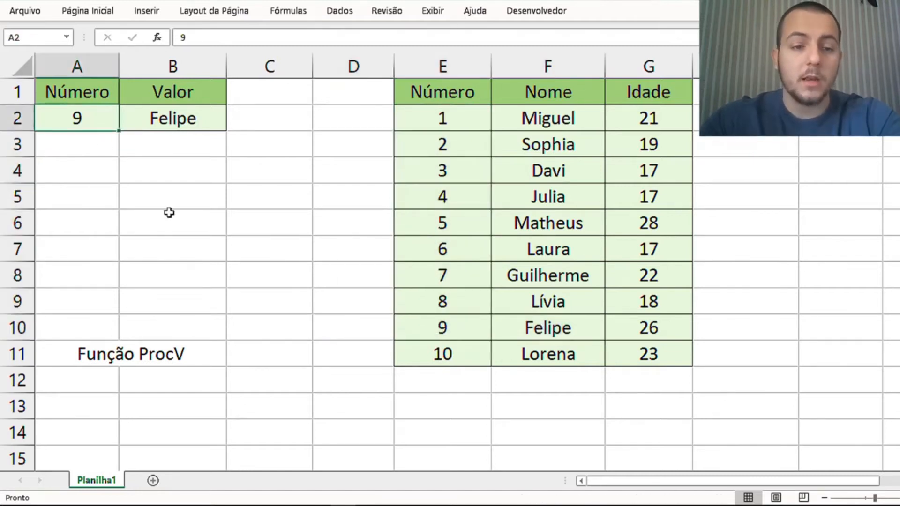
left_click(181, 119)
double_click(181, 119)
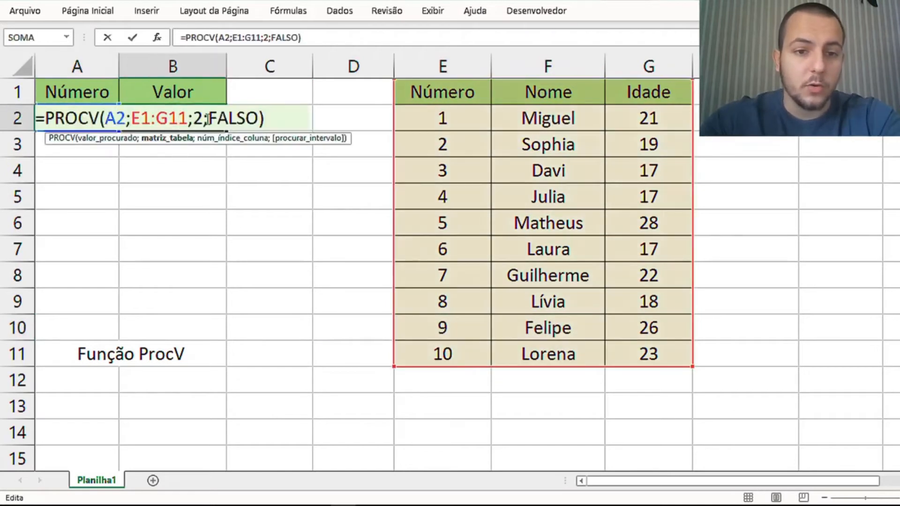
left_click_drag(208, 118, 260, 118)
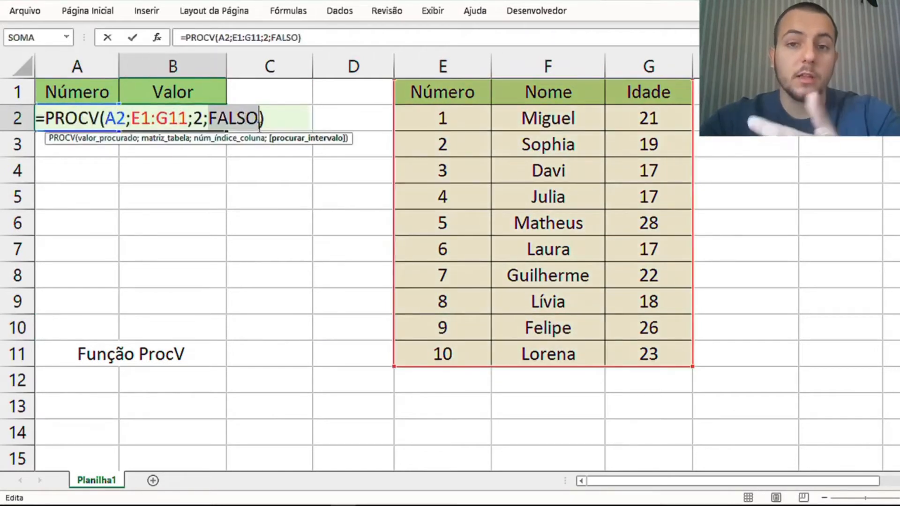
key("Escape")
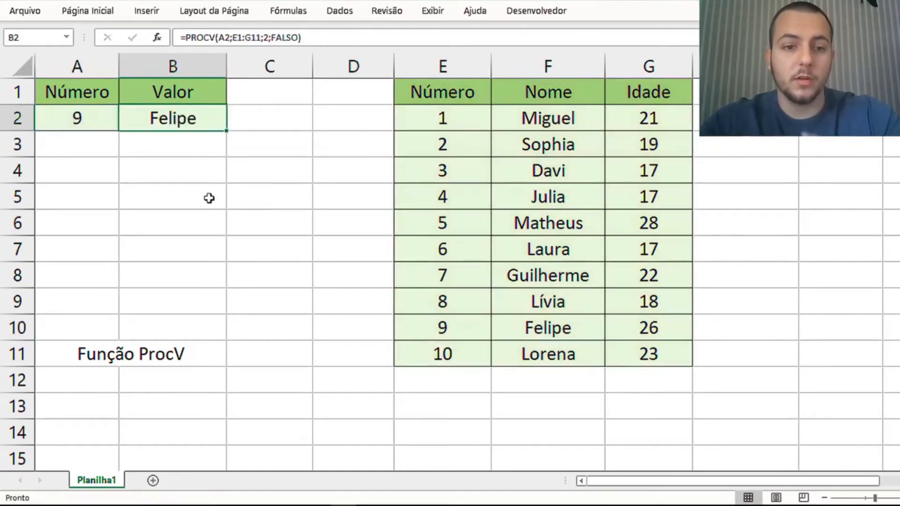
Step: Test the exact match with 11 in cell A2 and check the end of the table for that number
left_click(88, 123)
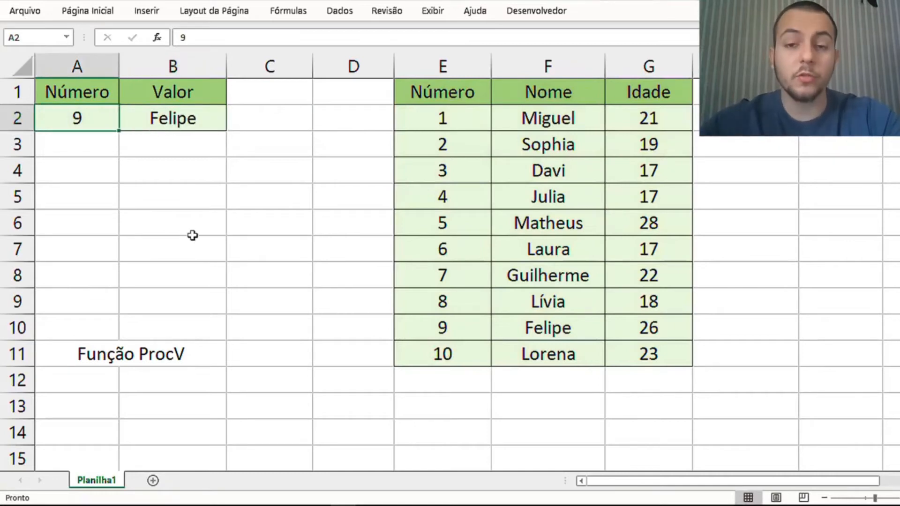
key("BackSpace")
type("11")
key("Return")
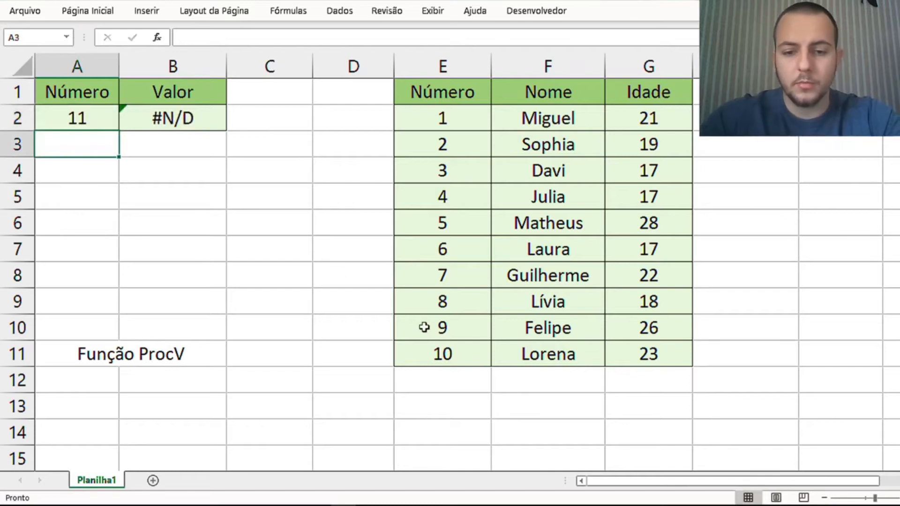
left_click_drag(470, 359, 609, 371)
left_click_drag(603, 380, 647, 380)
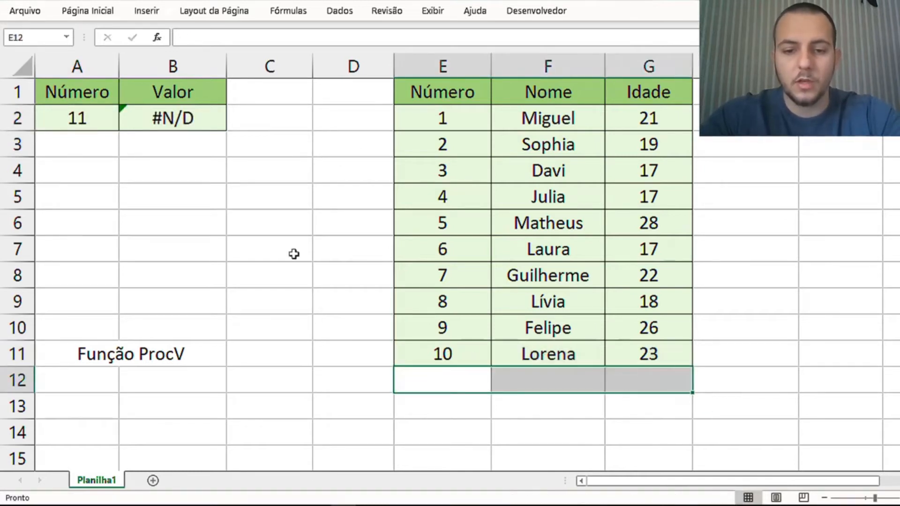
Step: Change the last argument of the PROCV formula in B2 to verdadeiro for an approximate match
left_click_drag(201, 95, 206, 171)
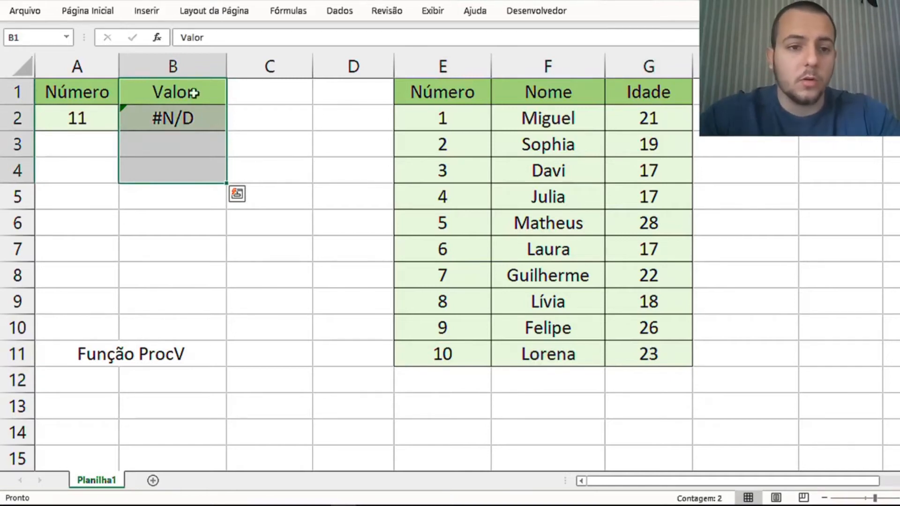
left_click(70, 112)
left_click(185, 126)
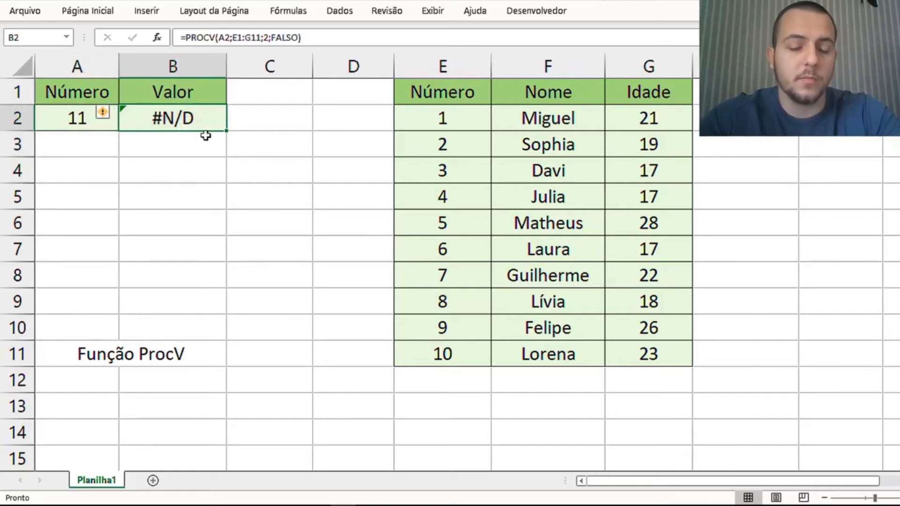
double_click(192, 114)
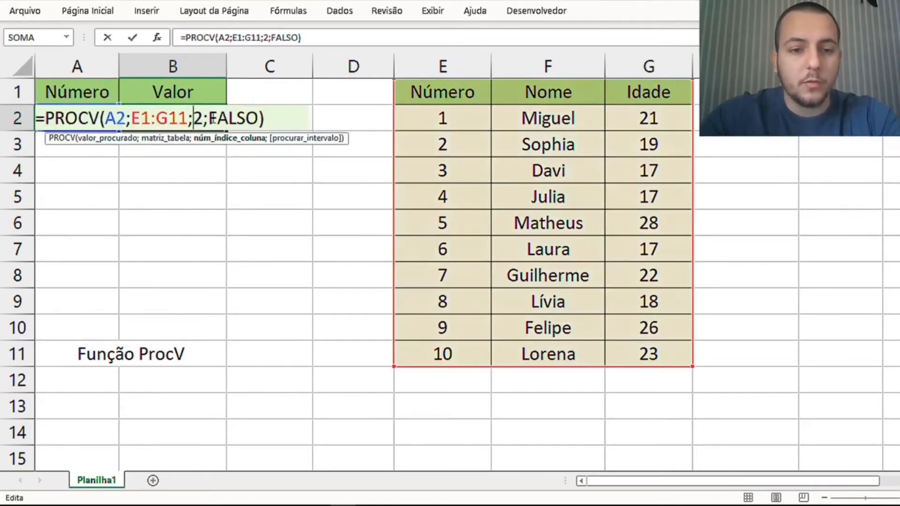
left_click_drag(212, 118, 256, 120)
type("ve")
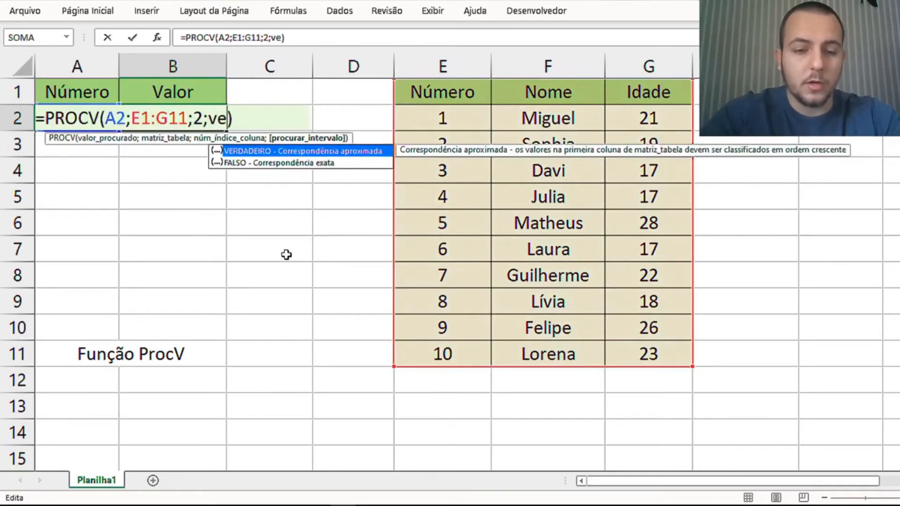
type("r")
type("dadeiro")
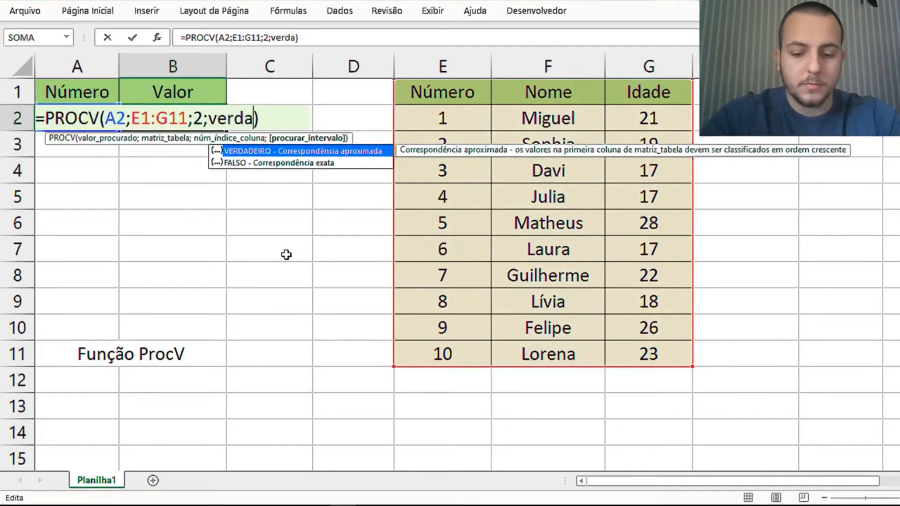
key("Return")
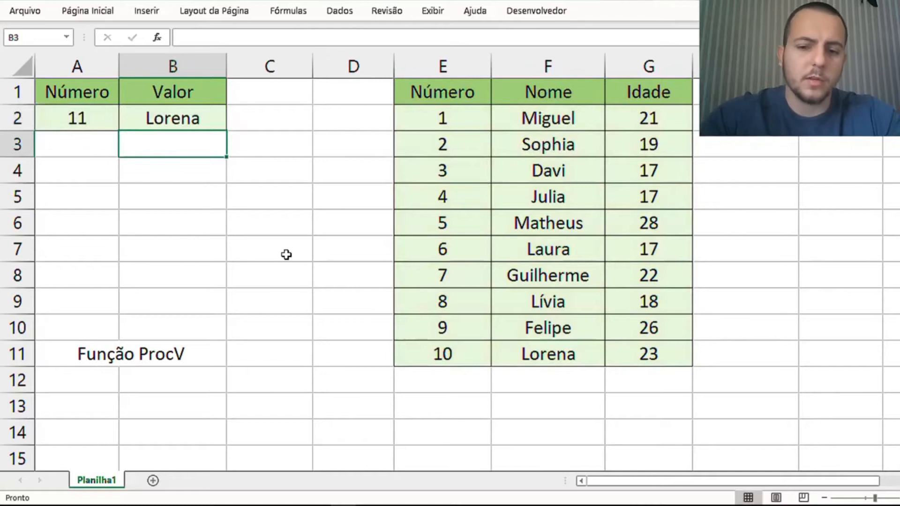
Step: Compare the approximate-match result in B2 with the table's last row and the empty row 12, and review the VERDADEIRO argument
left_click_drag(426, 375, 621, 383)
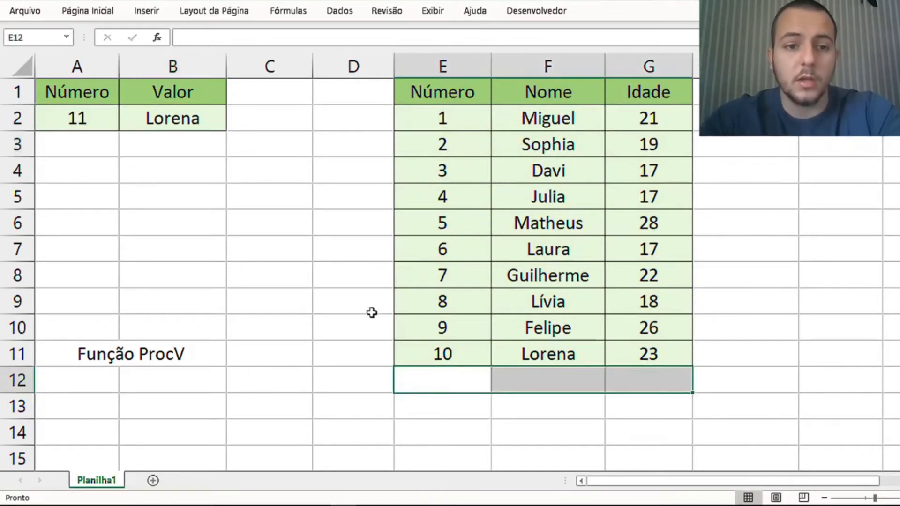
left_click(209, 124)
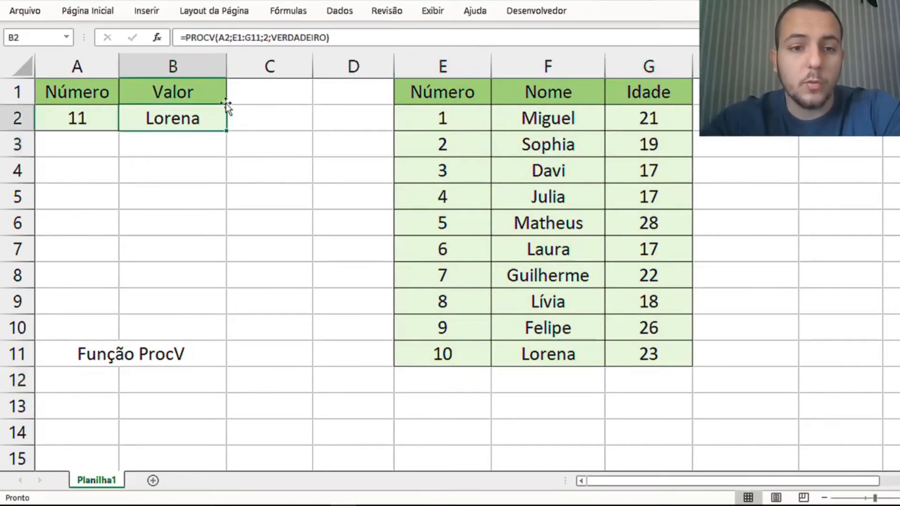
left_click(288, 38)
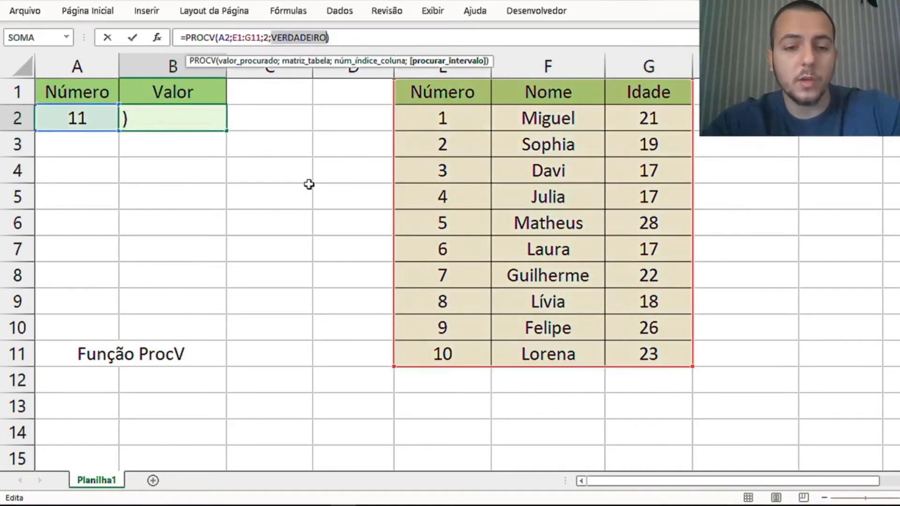
key("ctrl+Return")
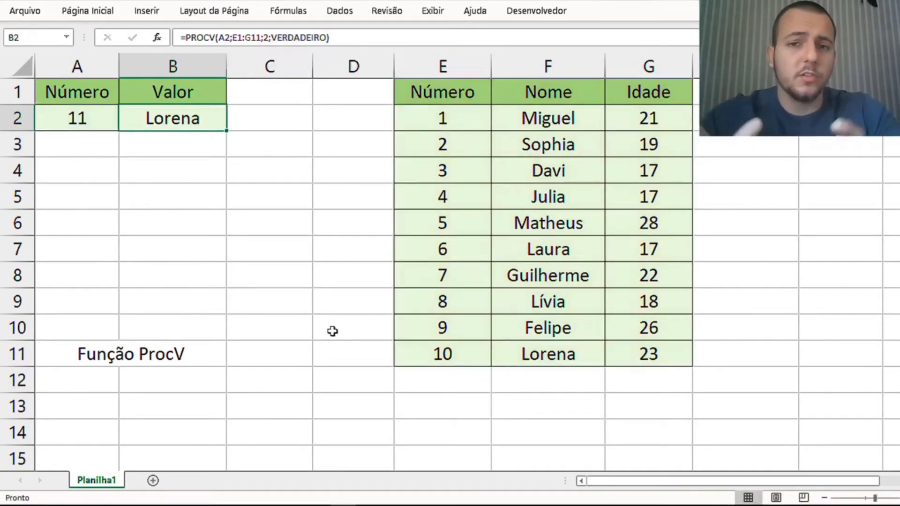
left_click_drag(101, 100, 95, 134)
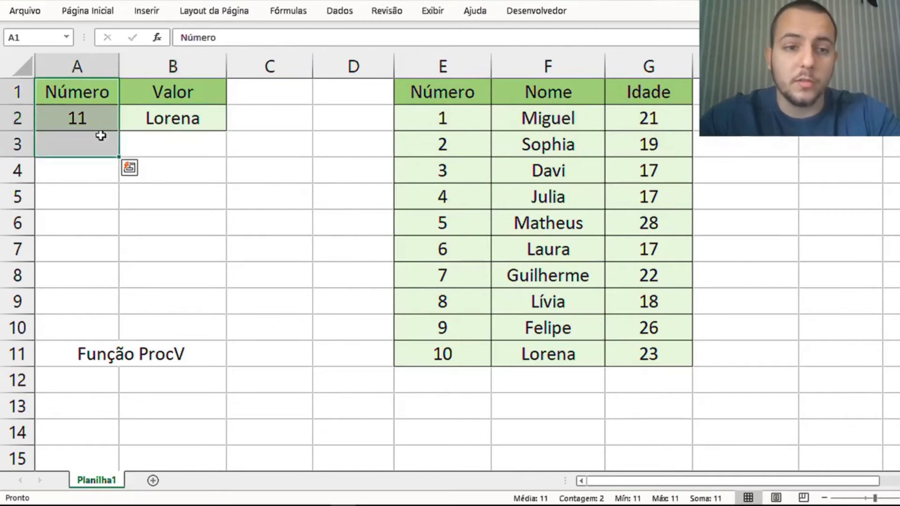
left_click_drag(436, 375, 627, 375)
left_click_drag(457, 356, 626, 357)
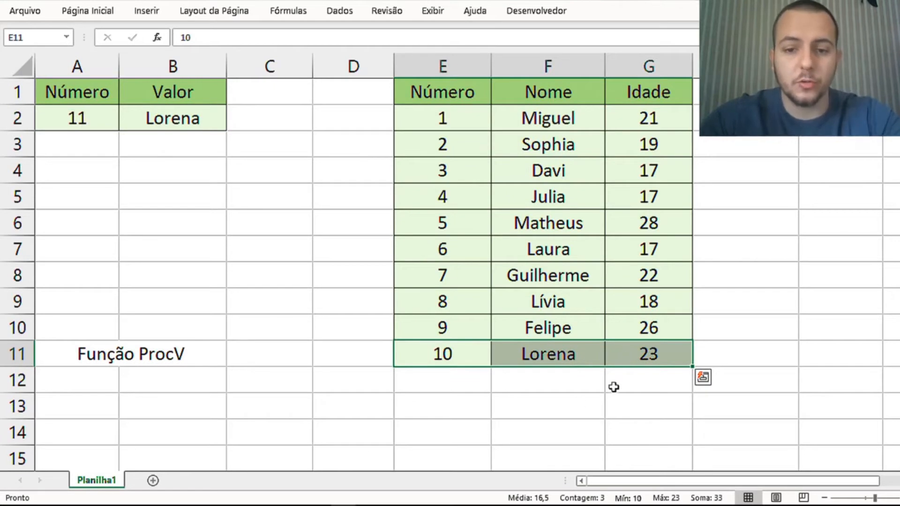
left_click_drag(438, 384, 619, 374)
left_click_drag(444, 355, 593, 354)
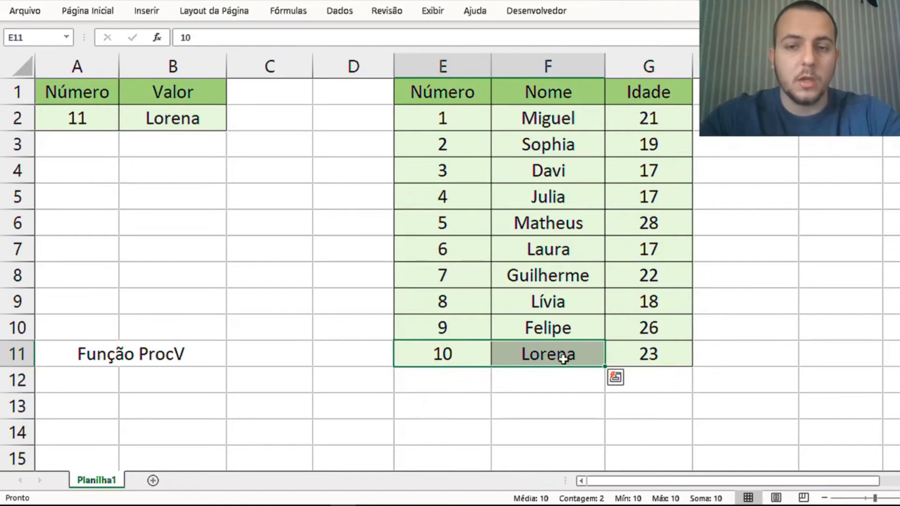
Step: Set the last argument of the PROCV formula in B2 back to falso for an exact match
double_click(201, 118)
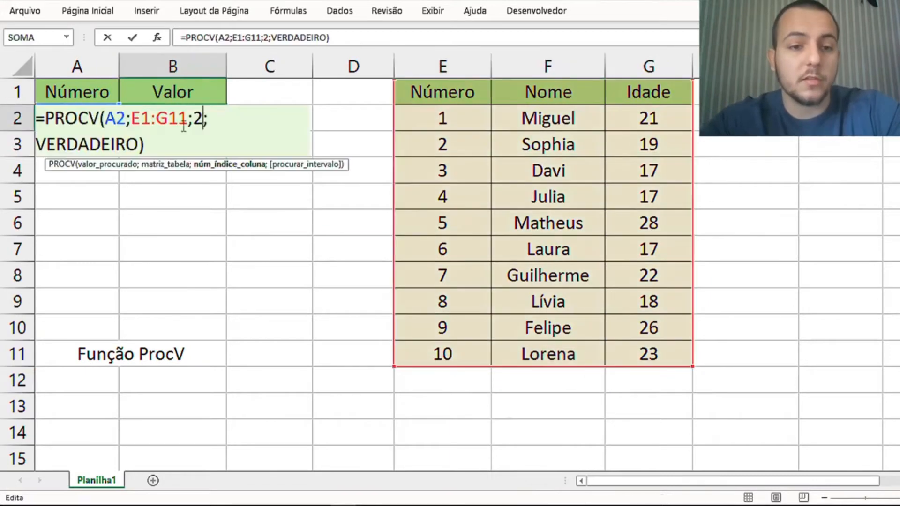
double_click(89, 145)
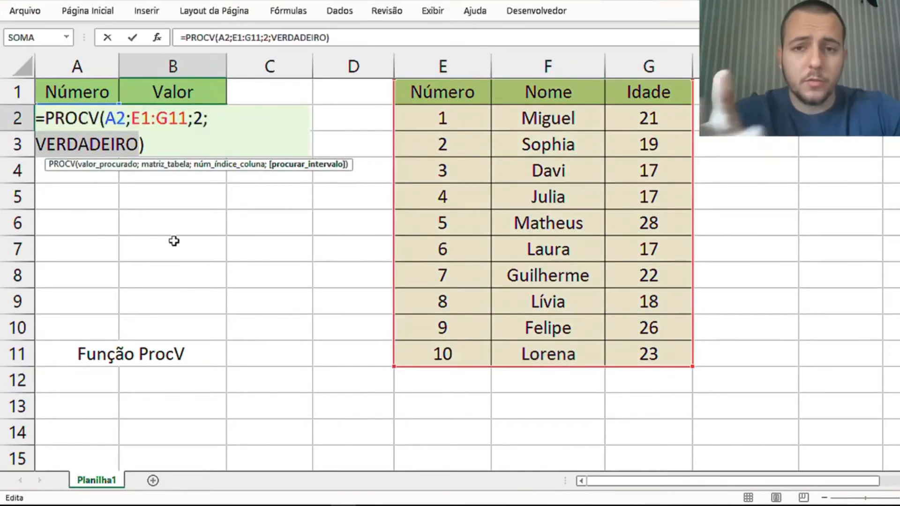
type("falso")
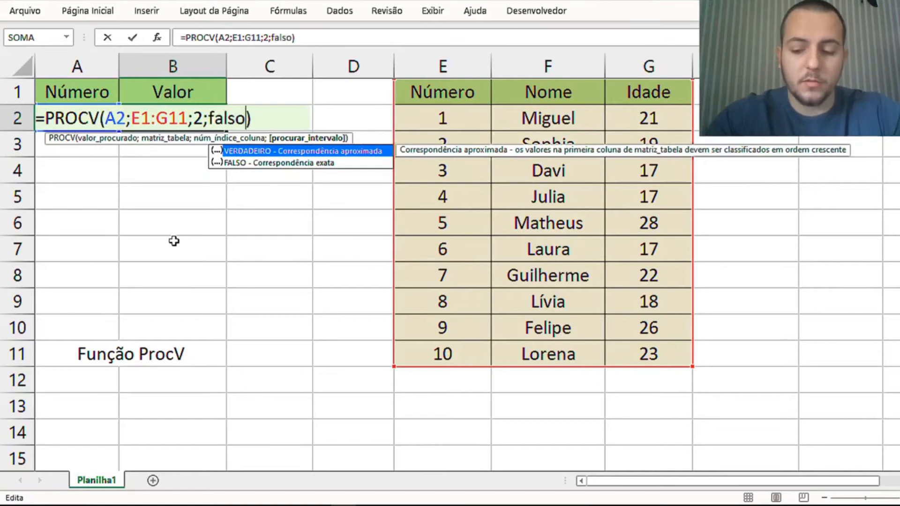
key("Return")
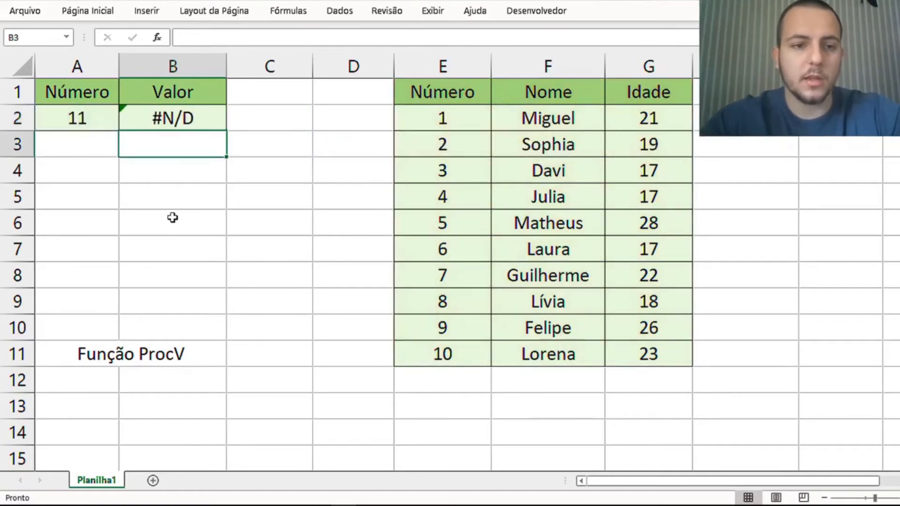
Step: Test the exact-match formula by entering 5 as the lookup number in cell A2
left_click(75, 121)
type("5")
key("Return")
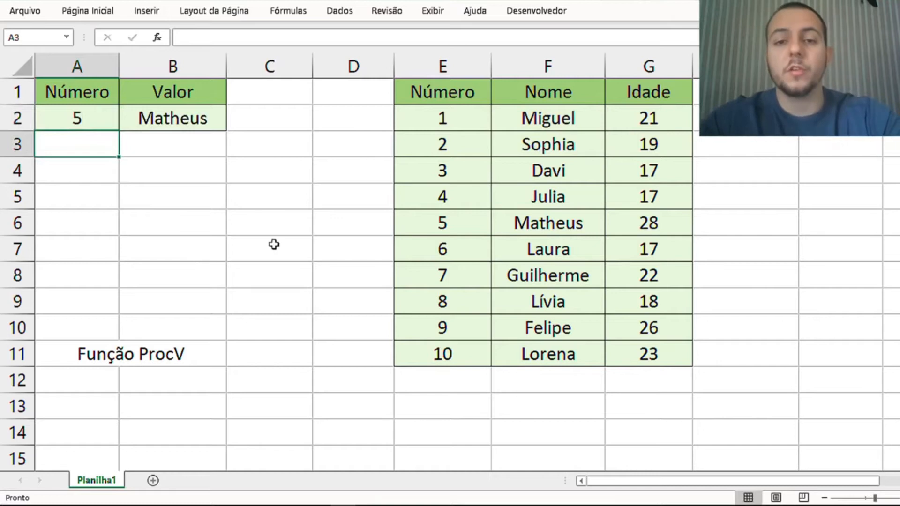
Step: Start a PROCV formula in C2 with A2 as the lookup value and the whole table E1:G11 as the table array
left_click(535, 66)
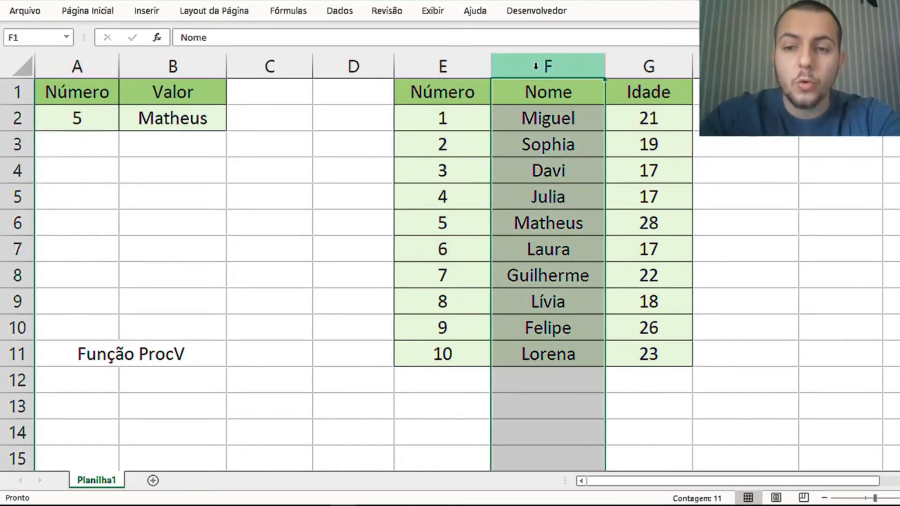
left_click(660, 66)
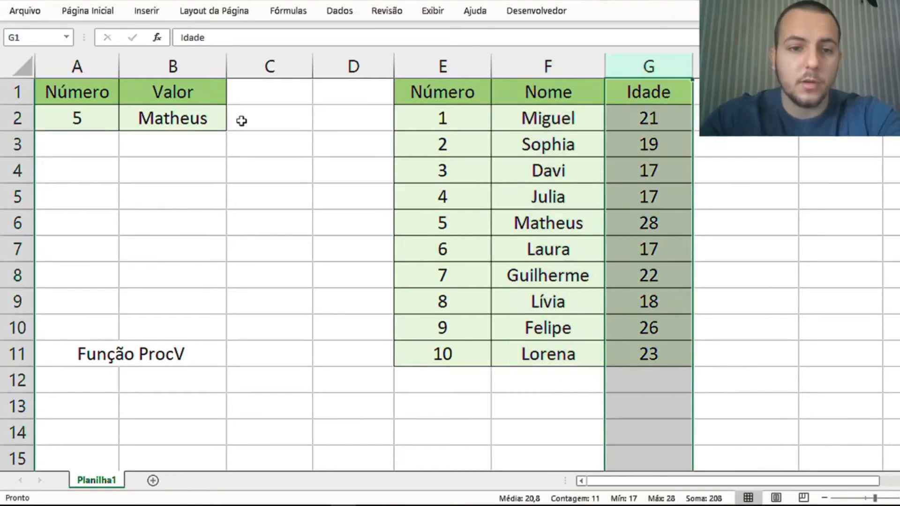
left_click_drag(193, 89, 235, 122)
left_click(236, 121)
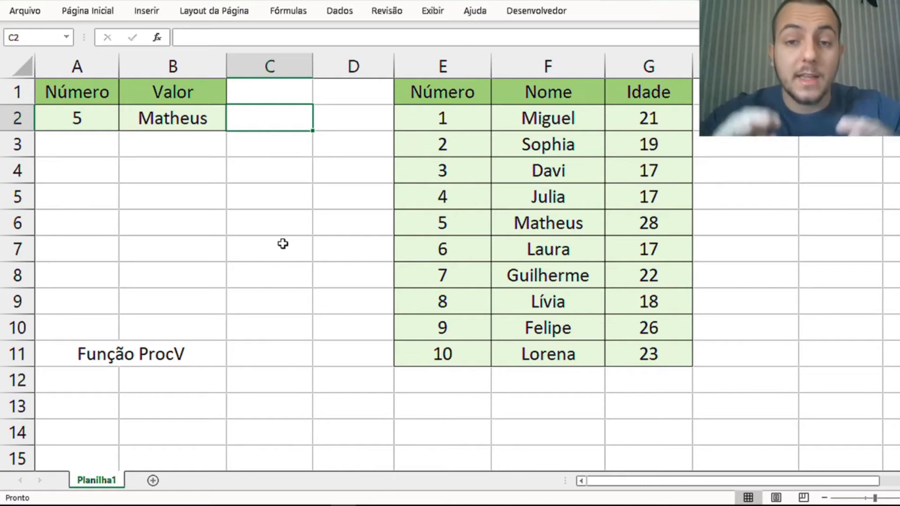
type("=")
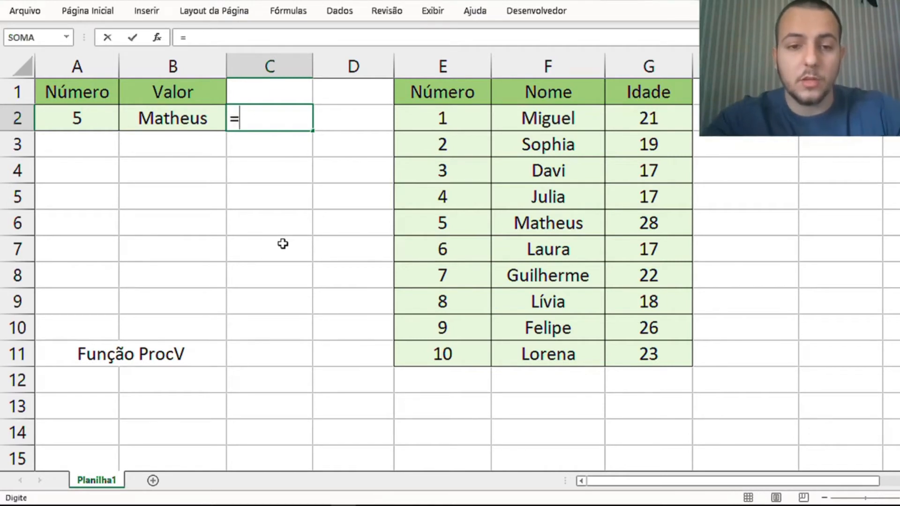
type("procv")
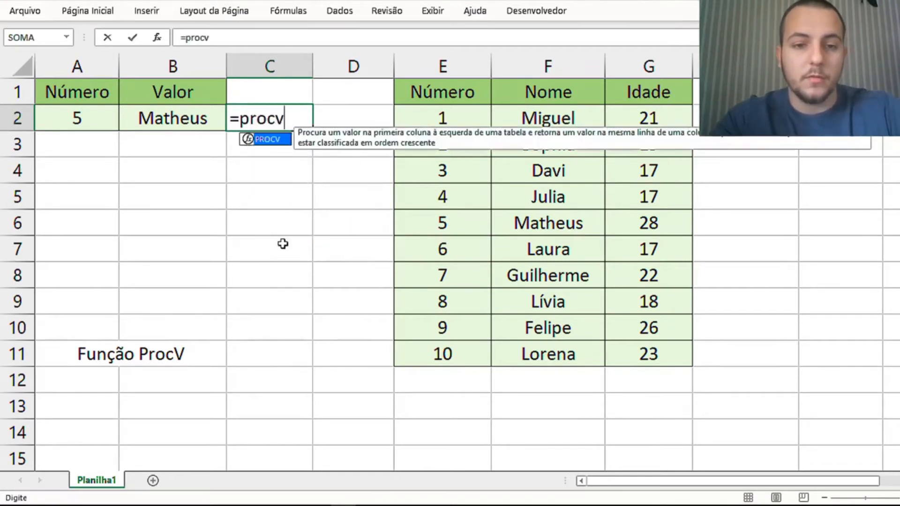
key("Tab")
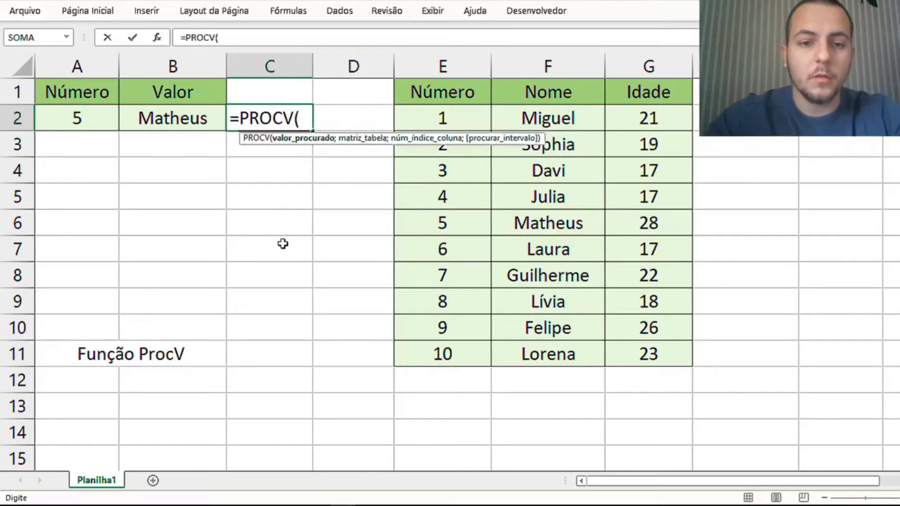
left_click(94, 119)
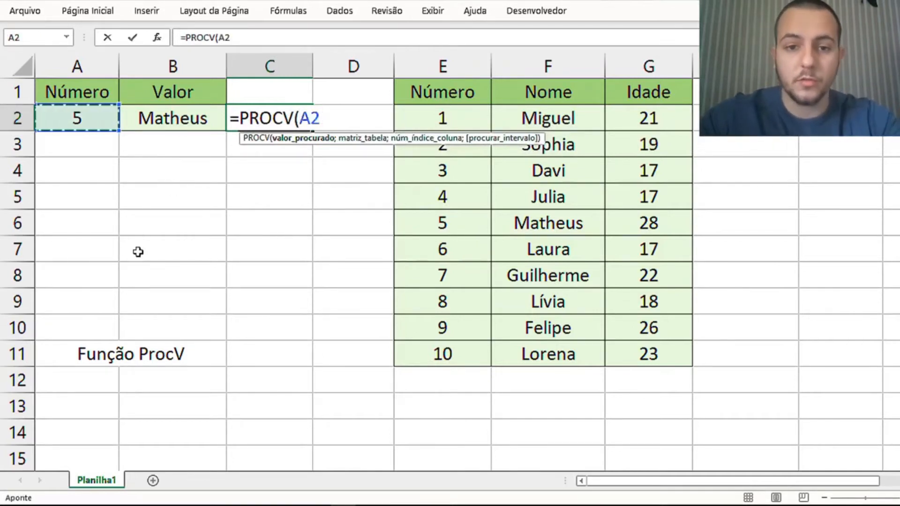
type(";")
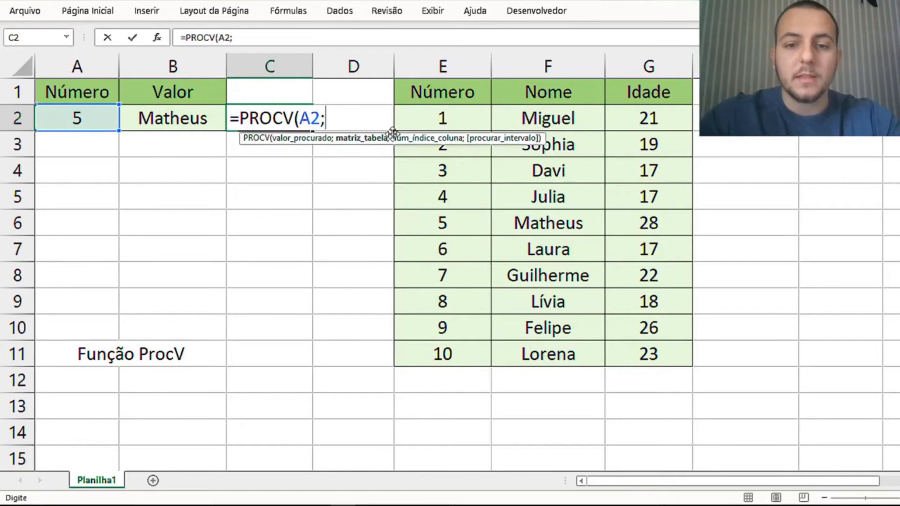
left_click_drag(437, 97, 623, 349)
left_click_drag(466, 100, 651, 366)
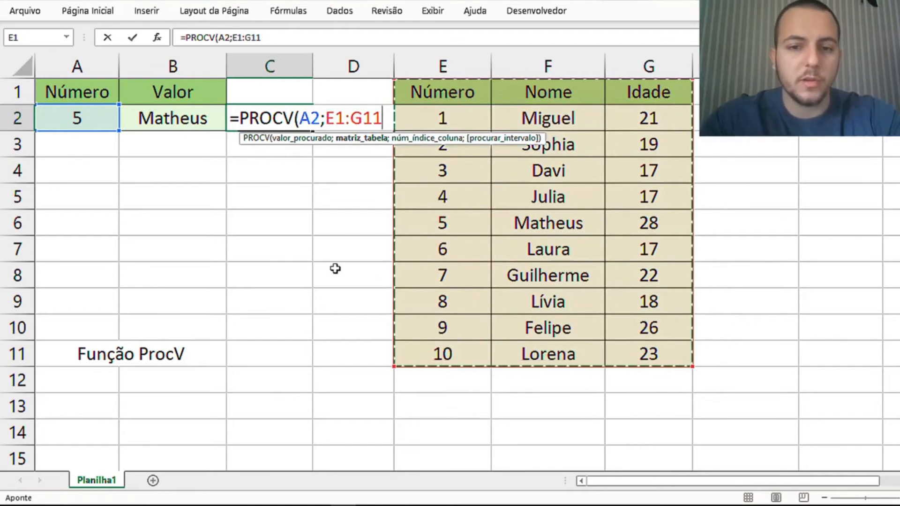
Step: Complete the PROCV formula in C2 with column index 3 and falso for an exact match
type(";")
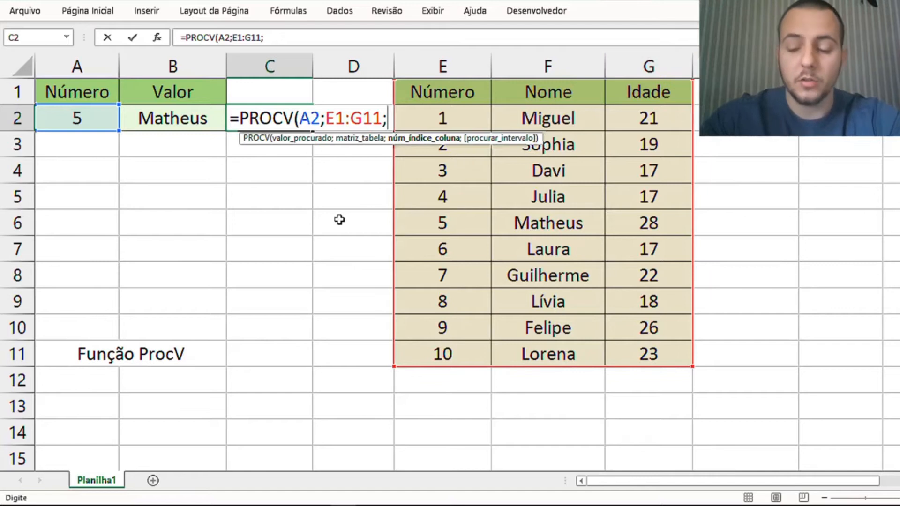
type("3")
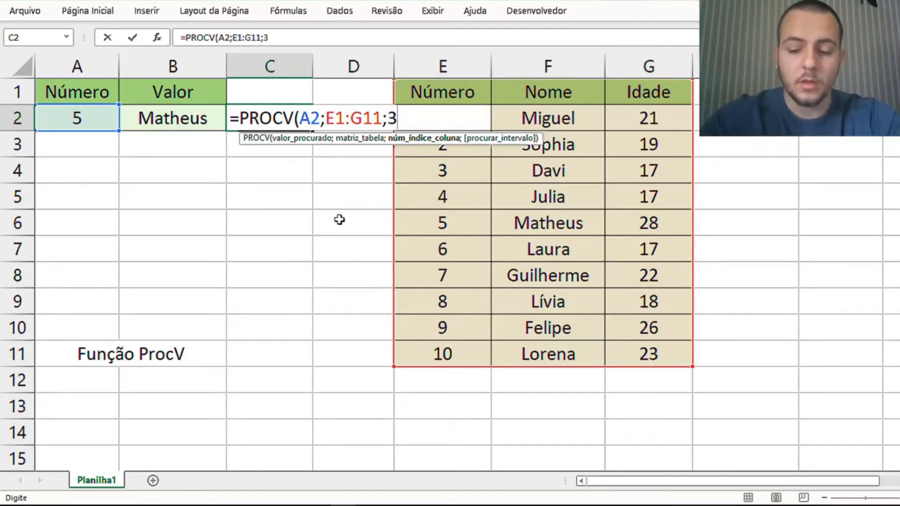
type(";")
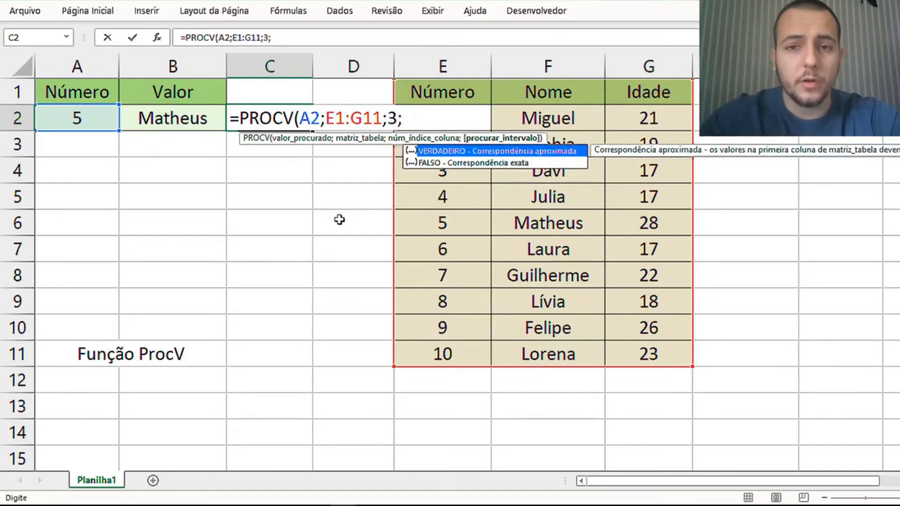
type("flas")
key("BackSpace")
key("BackSpace")
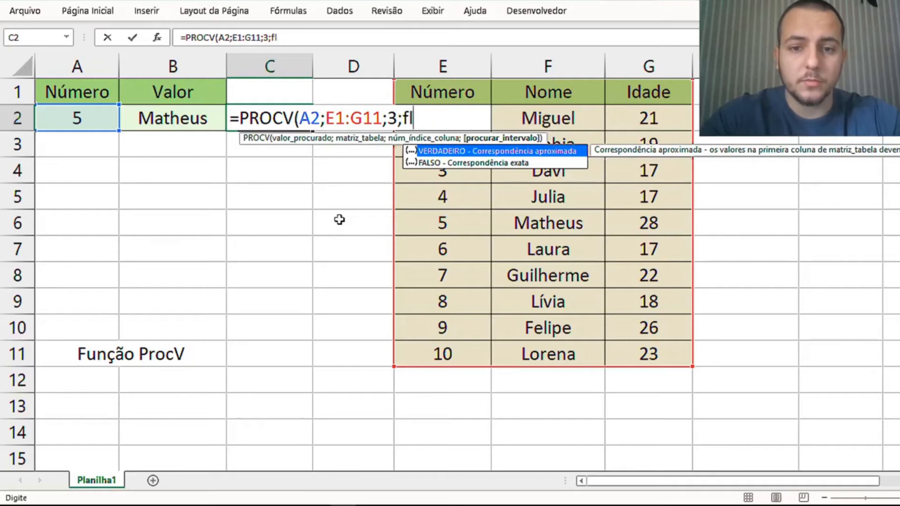
type("also)")
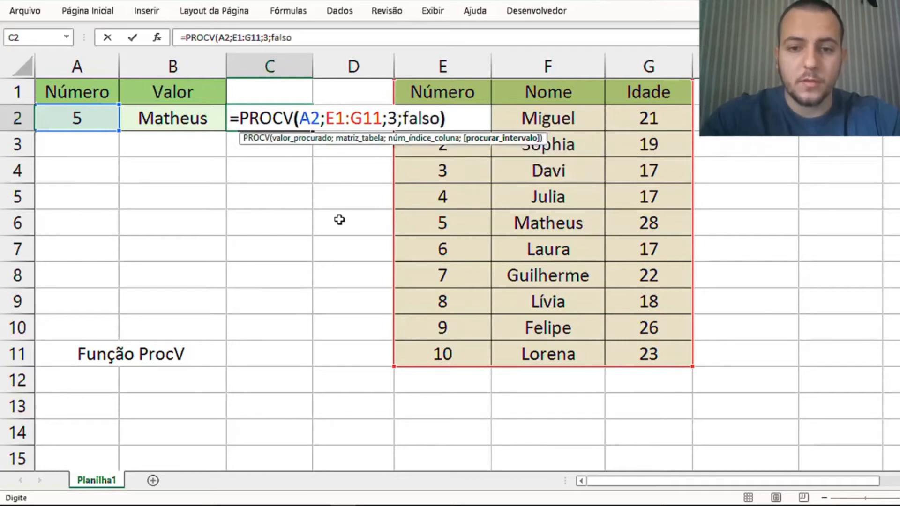
key("Return")
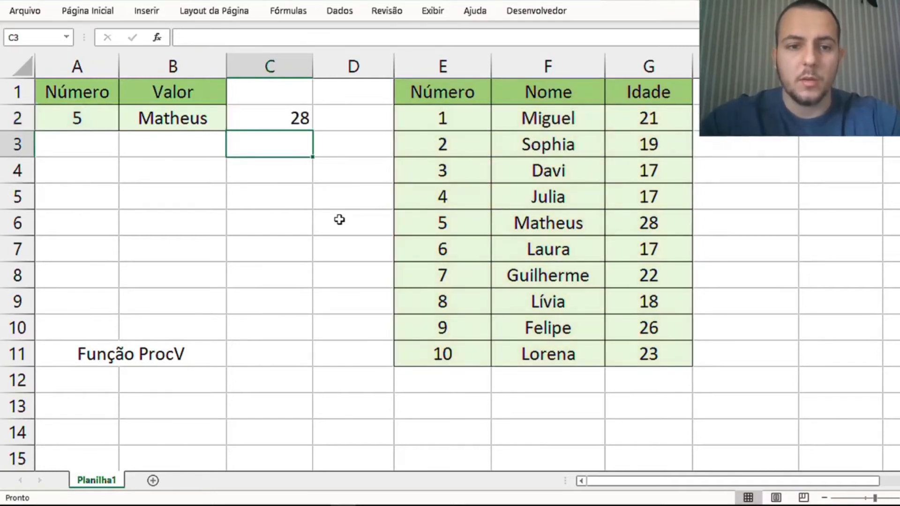
Step: Test both PROCV formulas with lookup number 2 in A2 and compare the results in B2 and C2 with table row 3
left_click(108, 118)
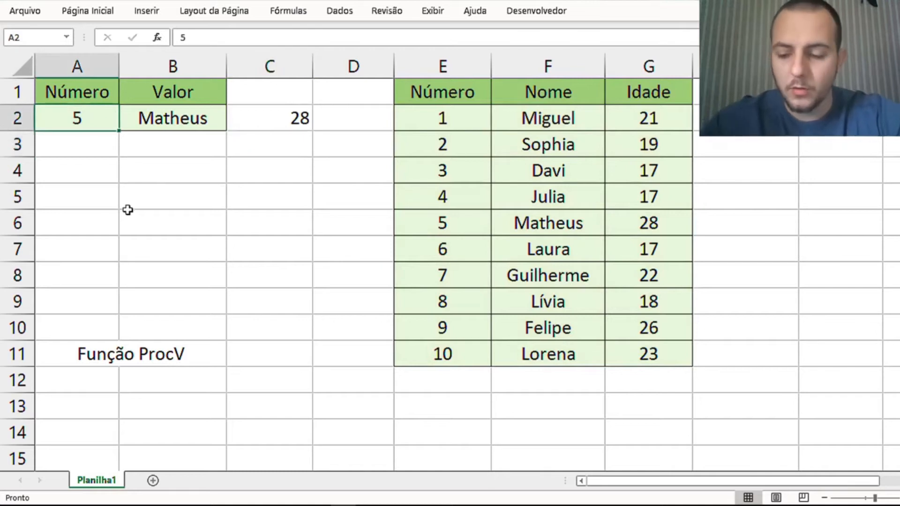
type("2")
key("Return")
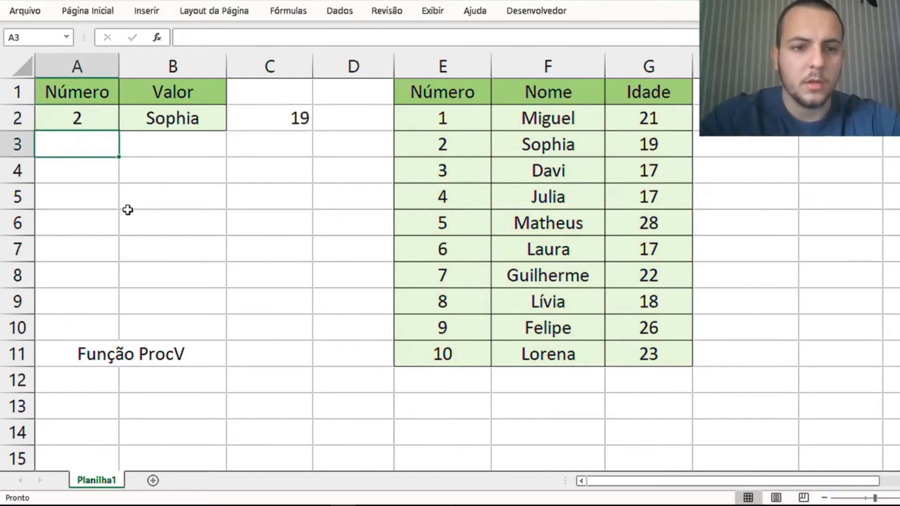
left_click(257, 118)
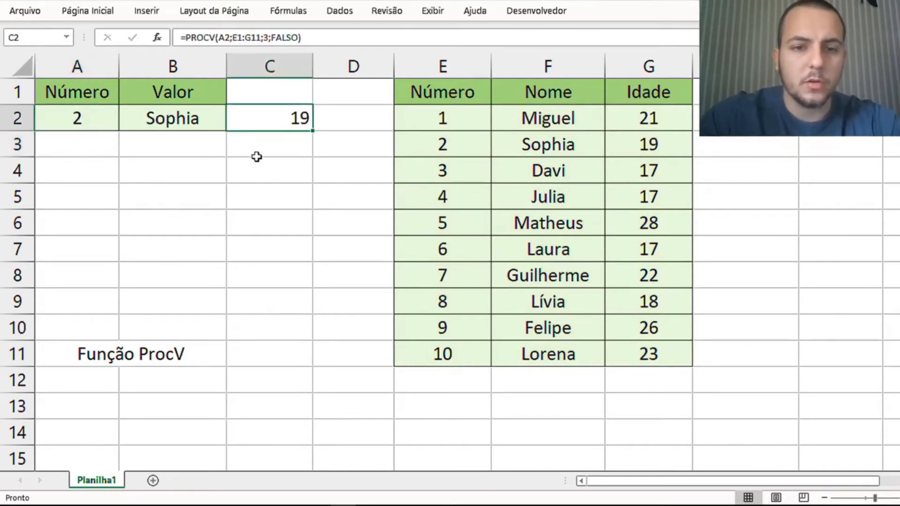
left_click_drag(467, 94, 466, 144)
left_click_drag(387, 144, 645, 147)
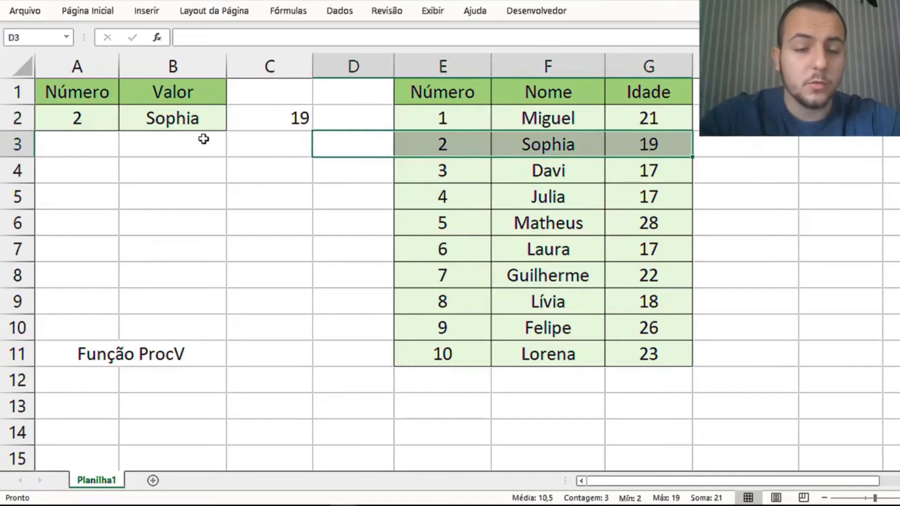
Step: Enter 6 as the lookup number in A2 and compare the returned name and age with table row 7
left_click(113, 124)
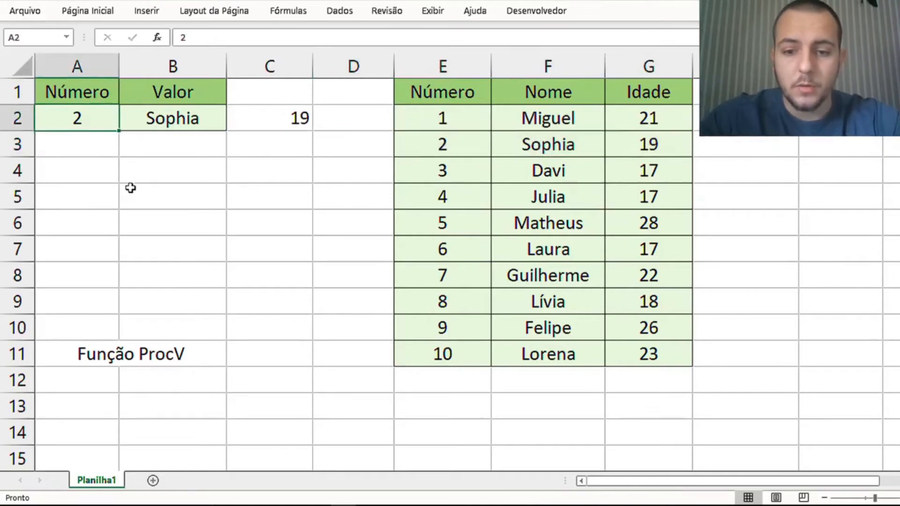
type("6")
key("Return")
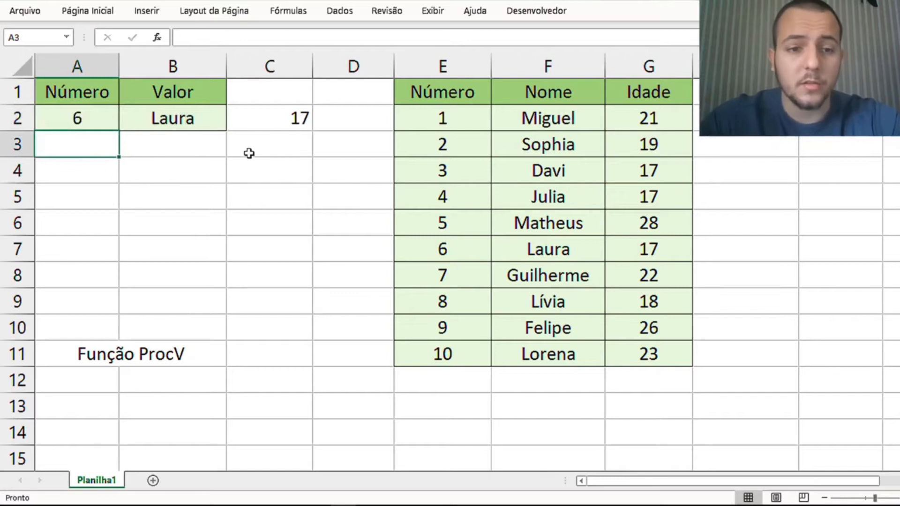
left_click(456, 126)
left_click_drag(455, 126, 470, 249)
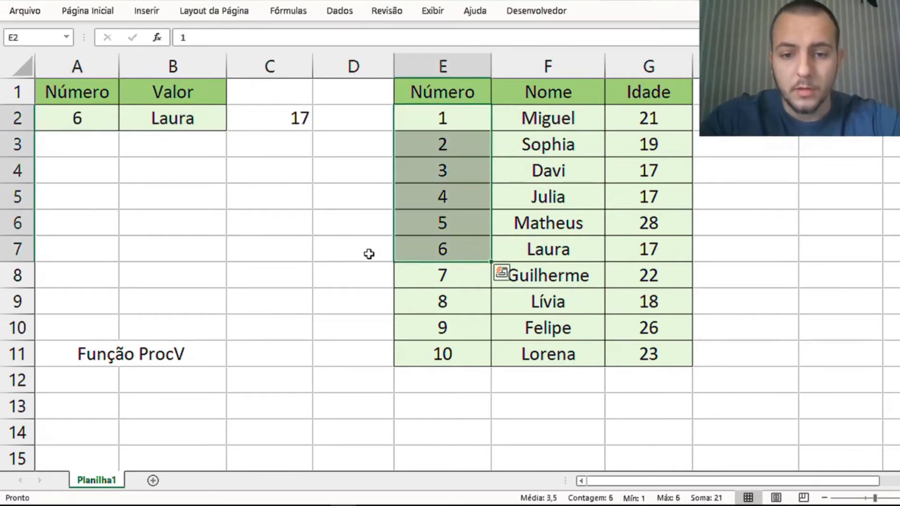
left_click_drag(367, 253, 649, 252)
Step: Review the PROCV formulas in B2 and C2, checking the FALSO argument in C2 without changing it
left_click(182, 115)
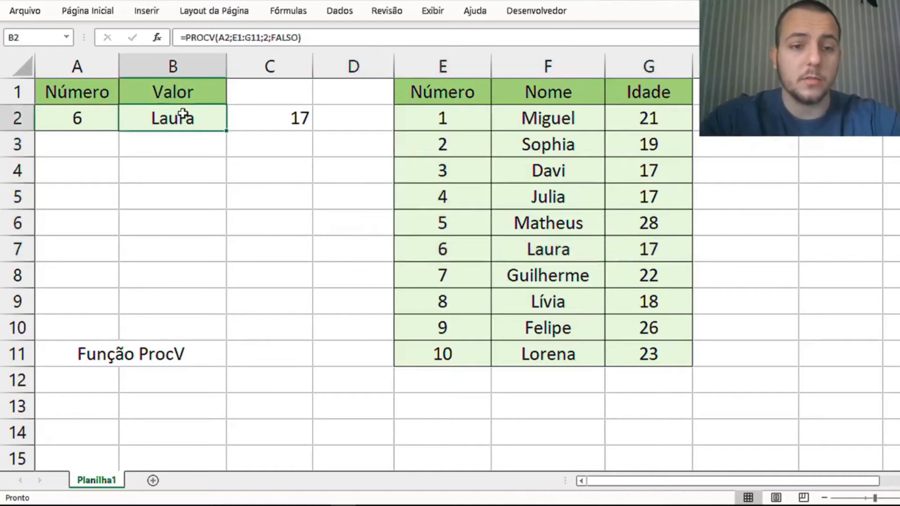
double_click(295, 123)
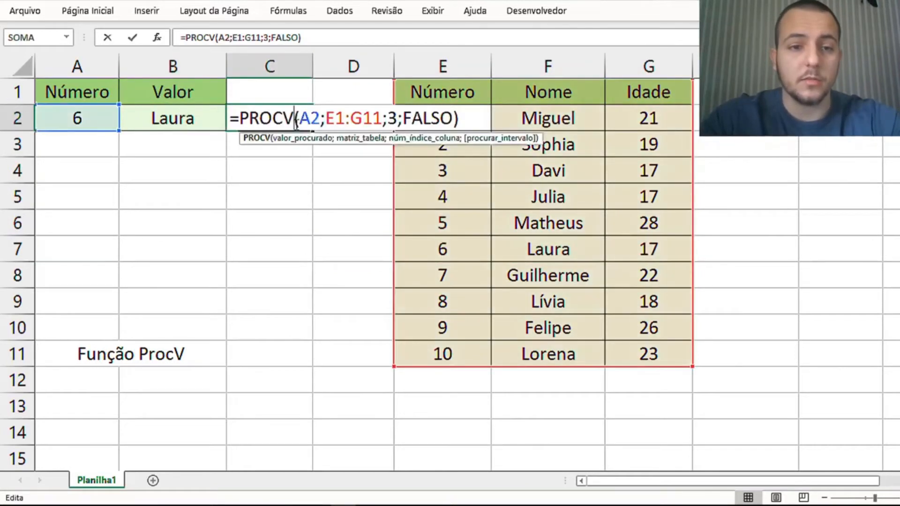
left_click_drag(403, 118, 460, 119)
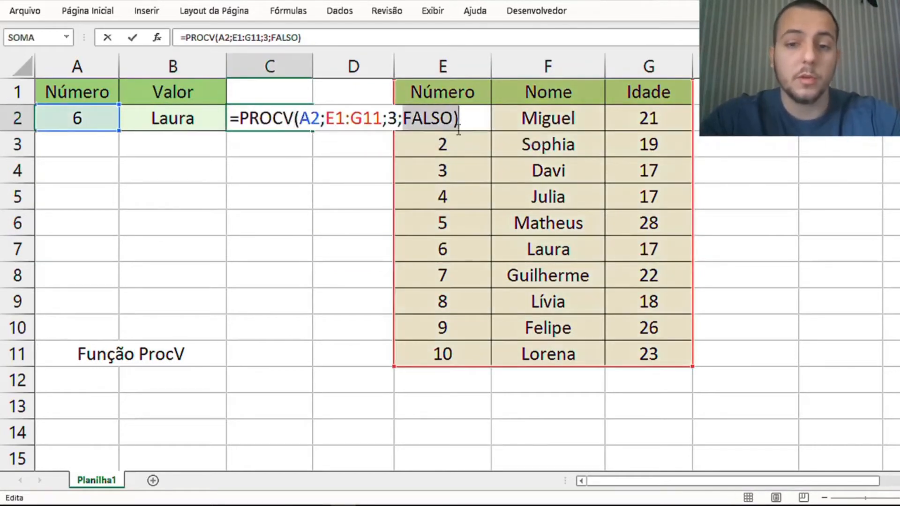
key("Escape")
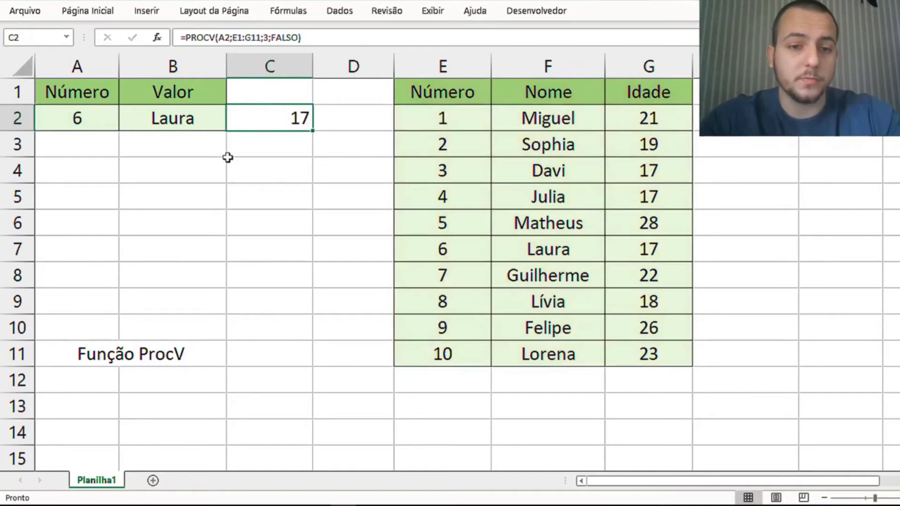
left_click(80, 92)
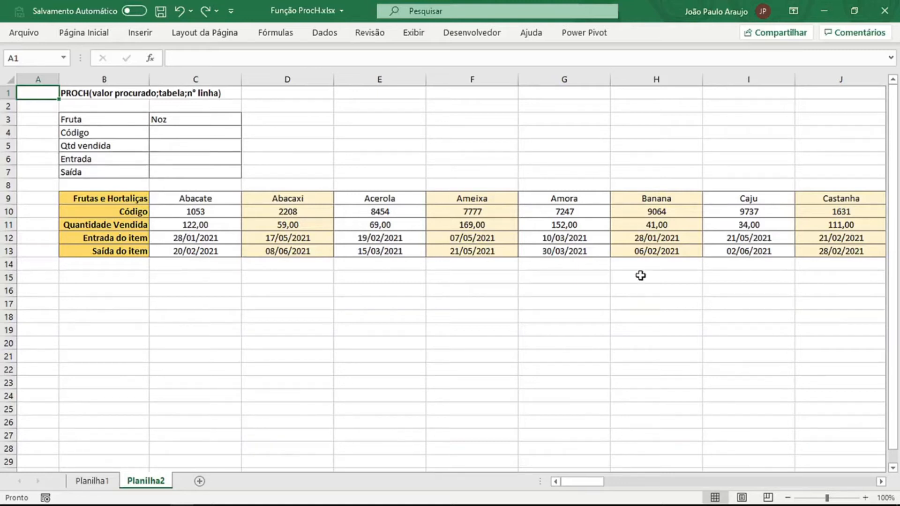
Step: Examine the vertical fruit table in columns A:E of Planilha1 and the lookup block in I2:J6
left_click(92, 481)
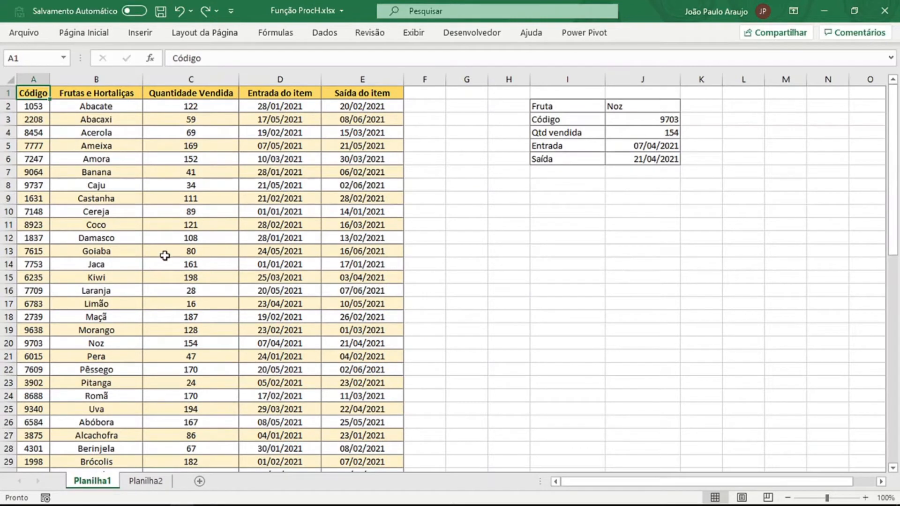
scroll(165, 256, "down", 18)
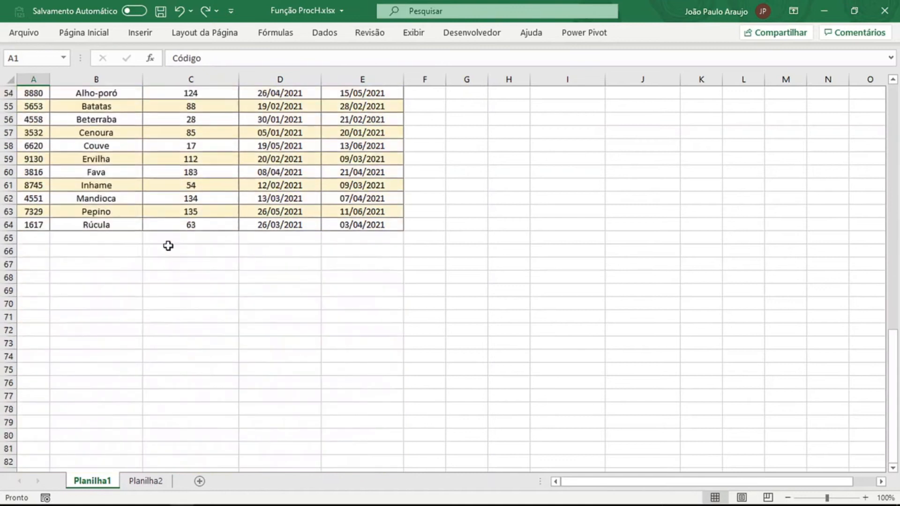
scroll(168, 246, "up", 18)
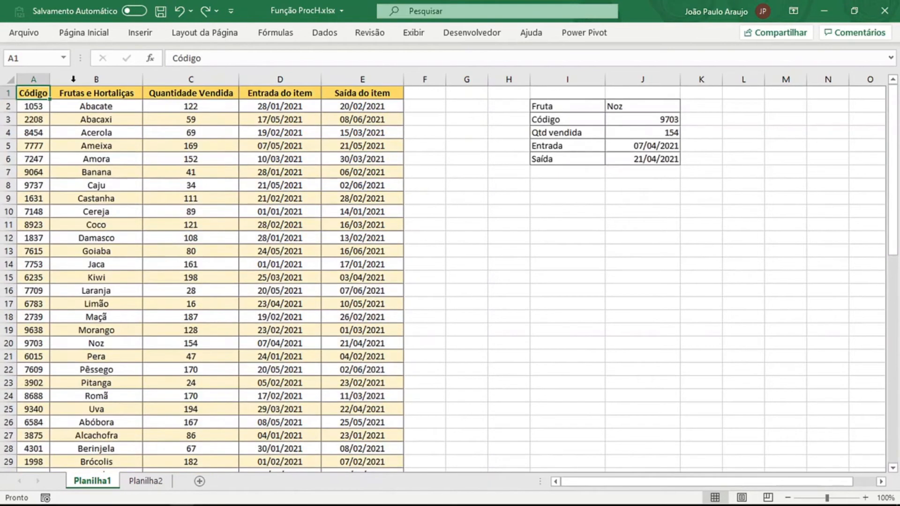
left_click_drag(35, 79, 361, 81)
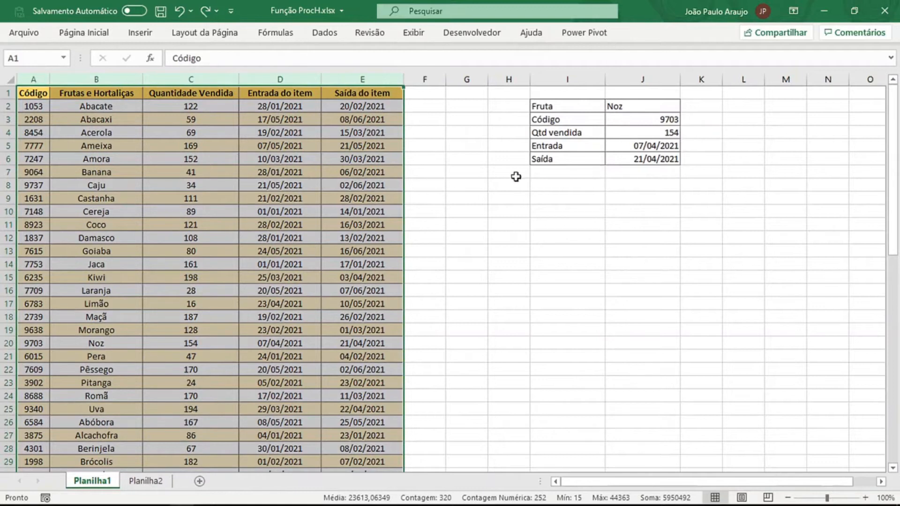
left_click_drag(572, 109, 633, 154)
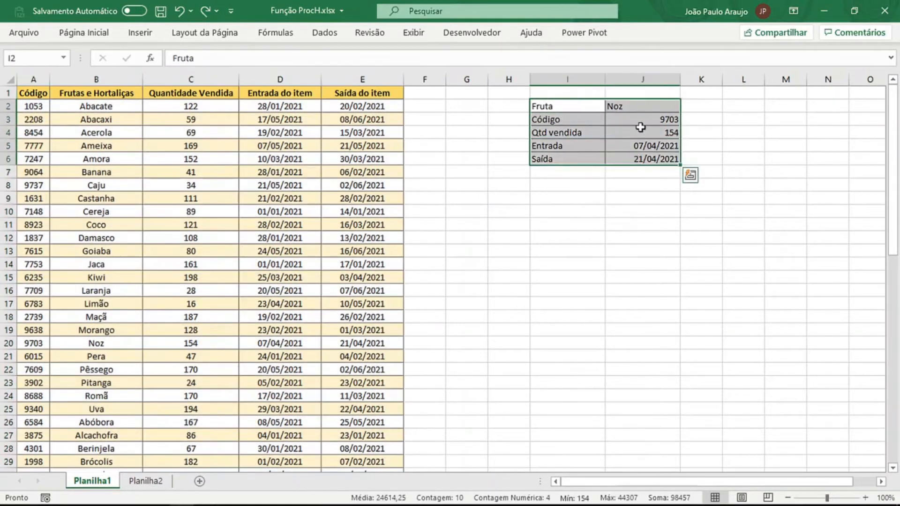
Step: Set the lookup fruit in J2 of Planilha1 to Abacaxi and return to the Planilha2 sheet
left_click(641, 106)
type("Abacaxi")
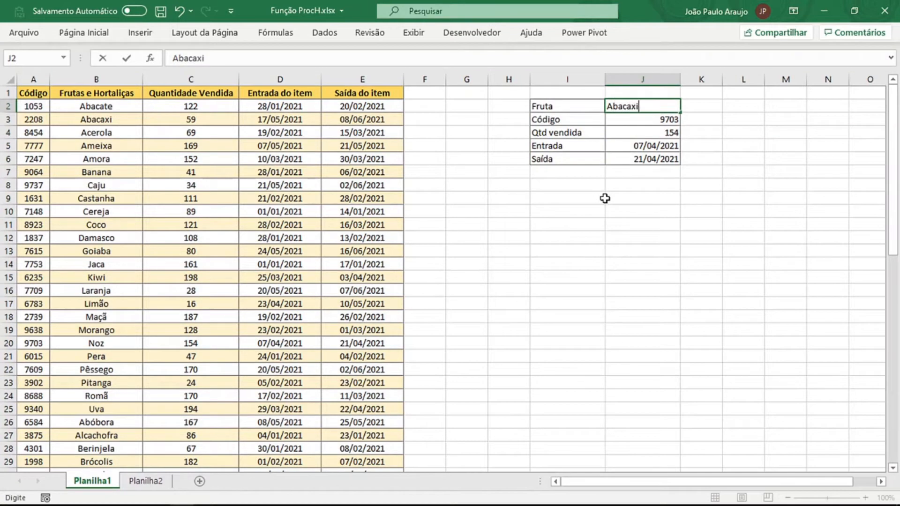
key("ctrl+Return")
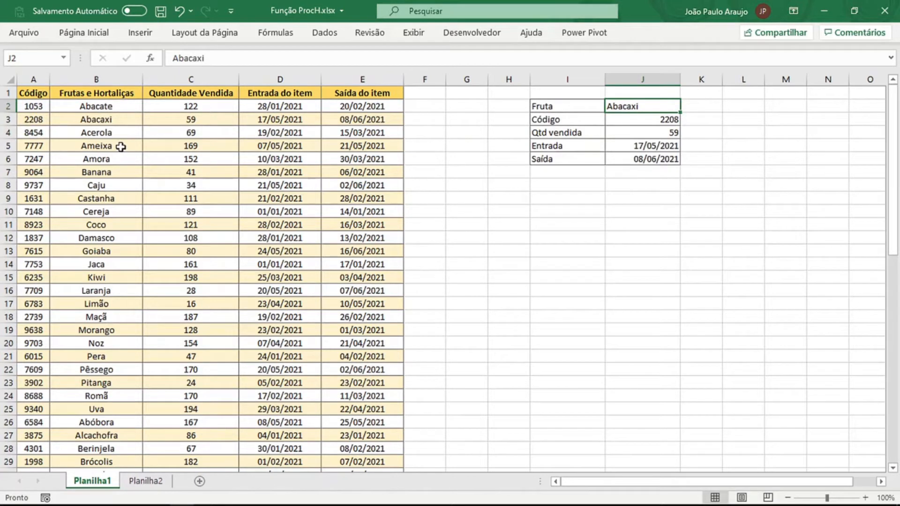
left_click(143, 481)
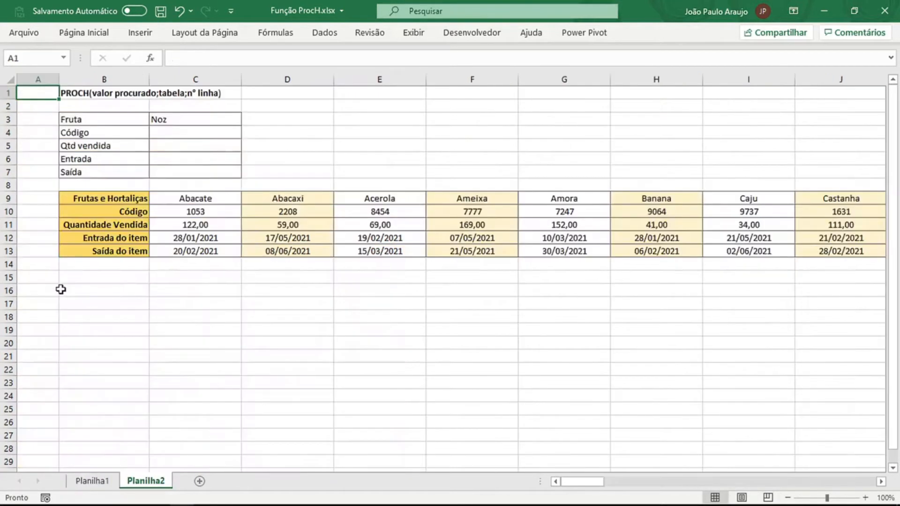
Step: Begin a PROCH formula in C4 of Planilha2 with the fruit in C3 as the lookup value
left_click_drag(2, 198, 8, 251)
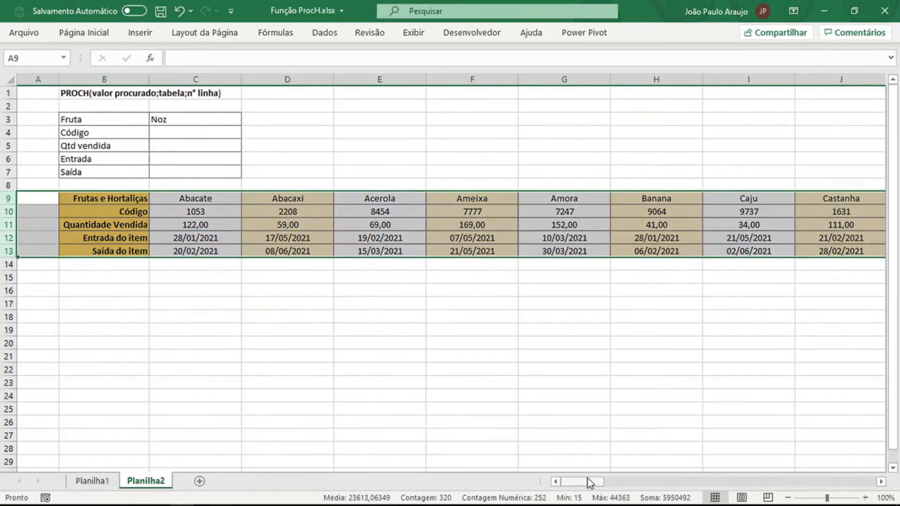
left_click_drag(588, 482, 833, 483)
left_click_drag(854, 485, 564, 478)
left_click(207, 133)
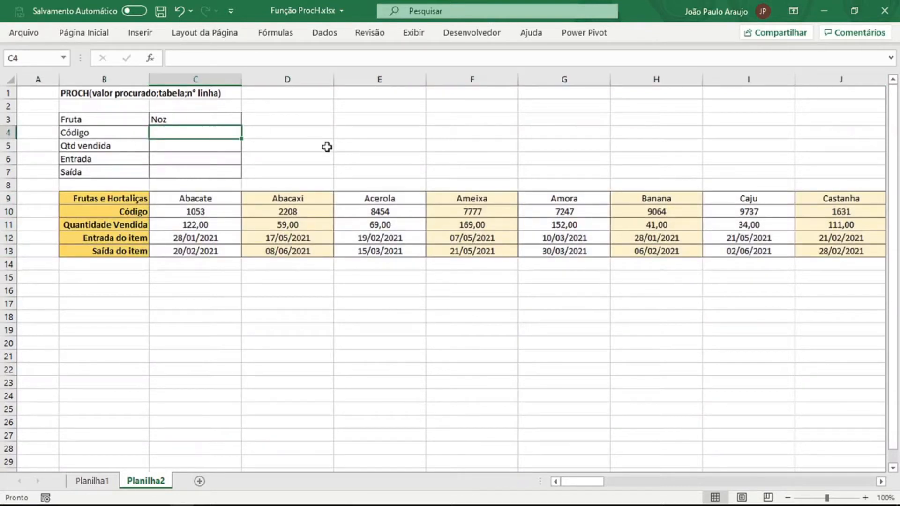
type("=")
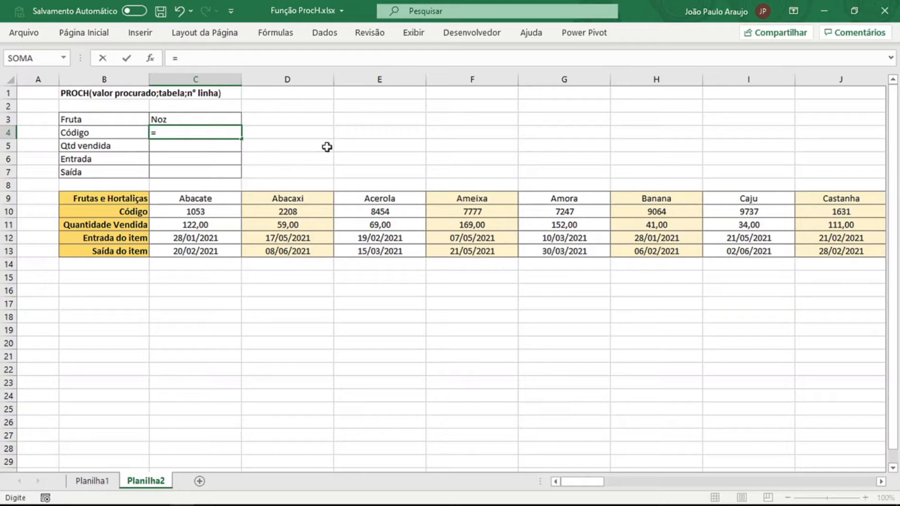
type("proc")
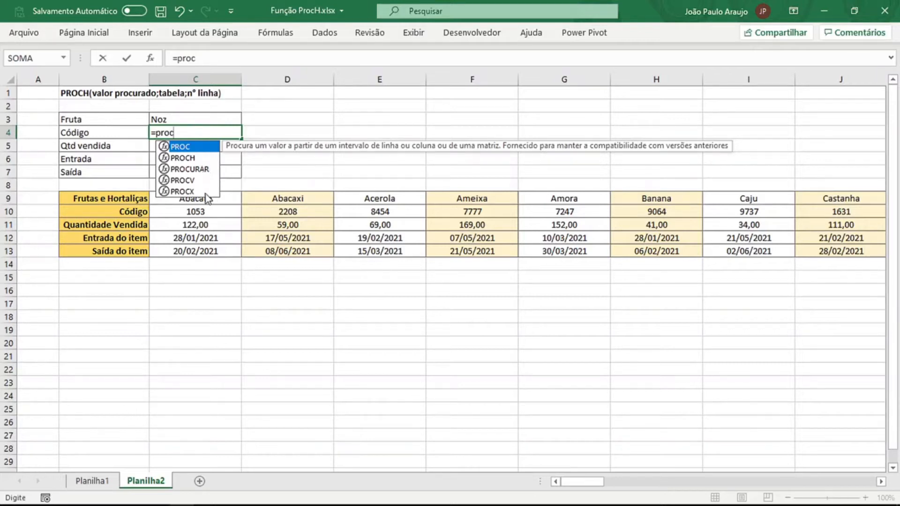
left_click(190, 159)
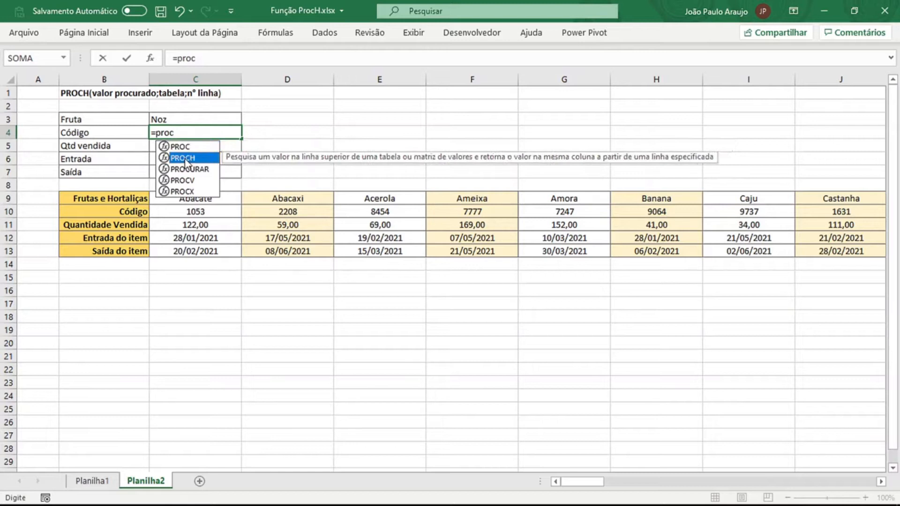
double_click(187, 159)
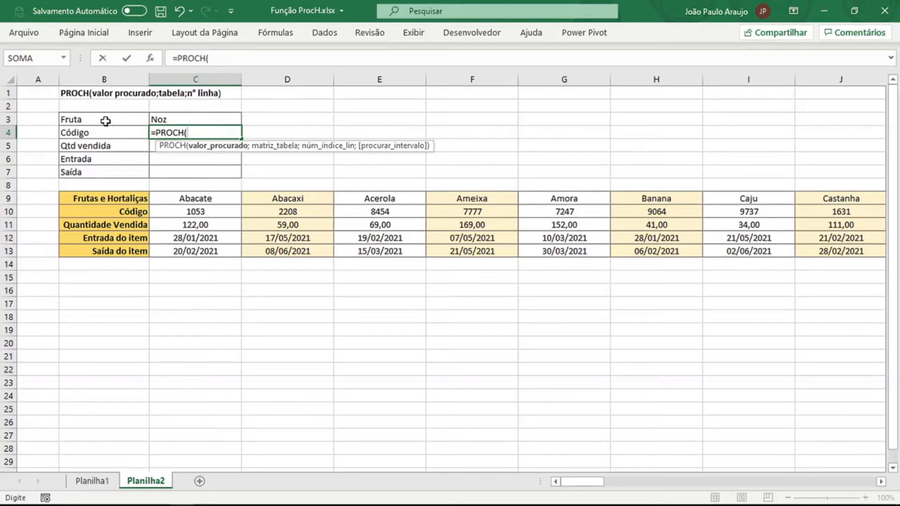
left_click(173, 118)
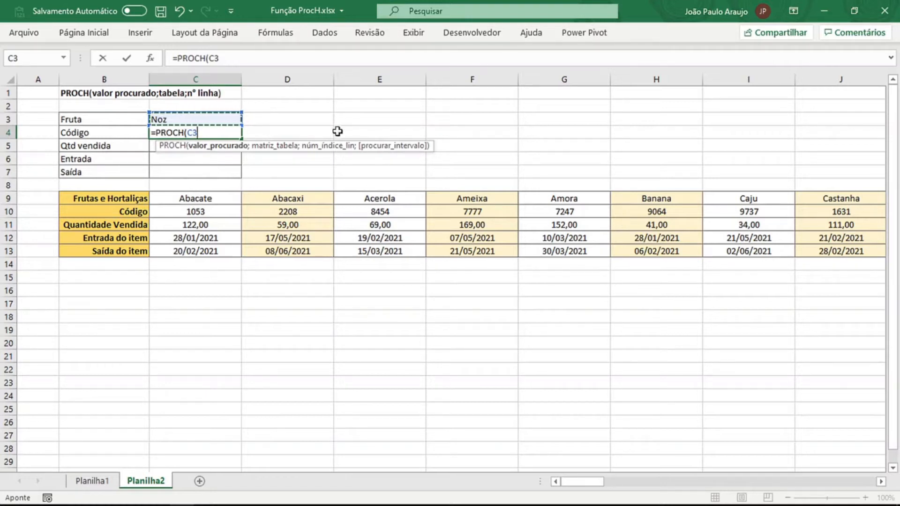
Step: Complete the PROCH formula in C4 with table range C9:BM13, row index 2 and FALSO for an exact match
type(";")
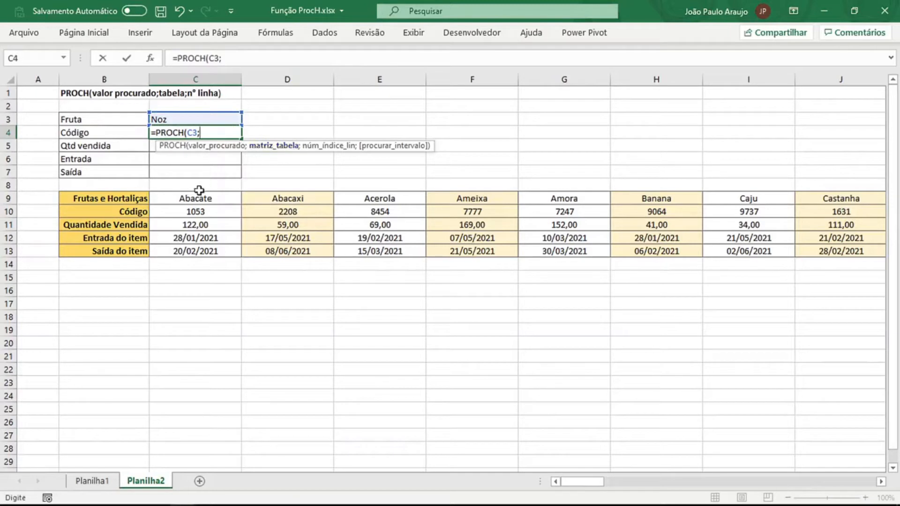
left_click_drag(191, 196, 727, 251)
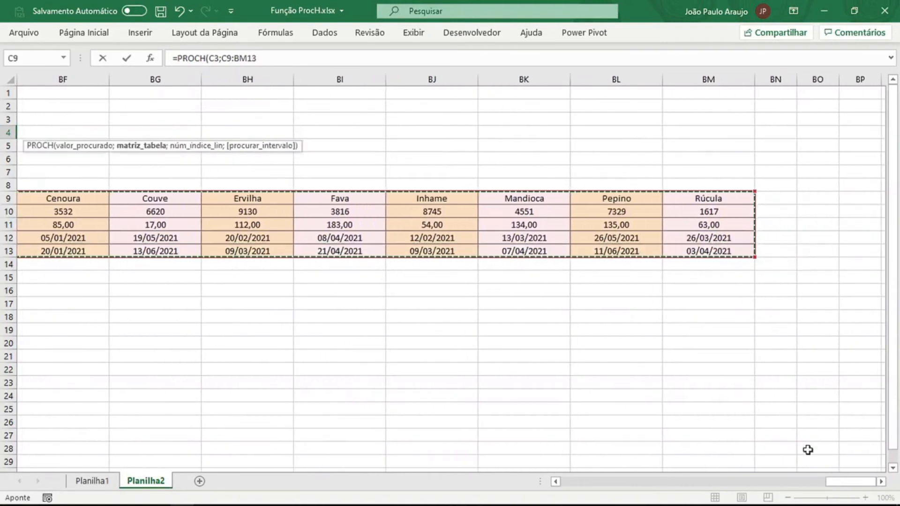
left_click_drag(845, 482, 555, 482)
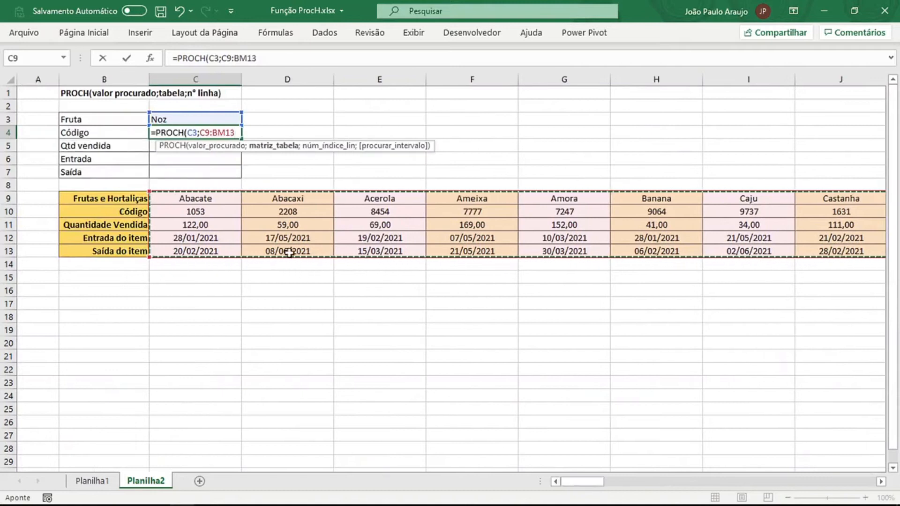
type(";2")
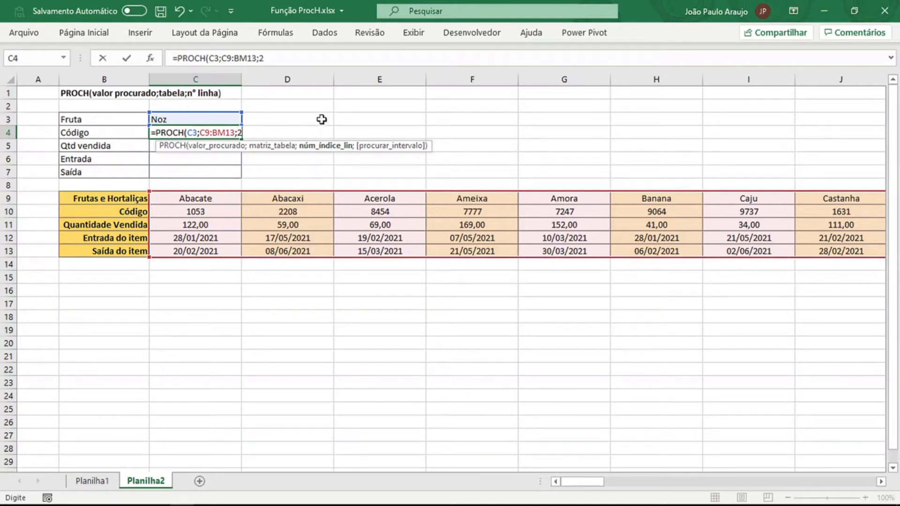
type(";")
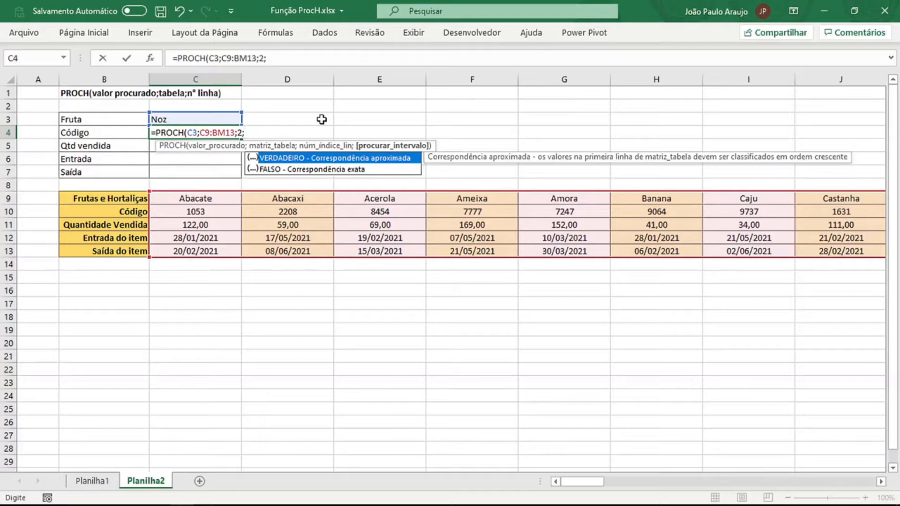
left_click(311, 169)
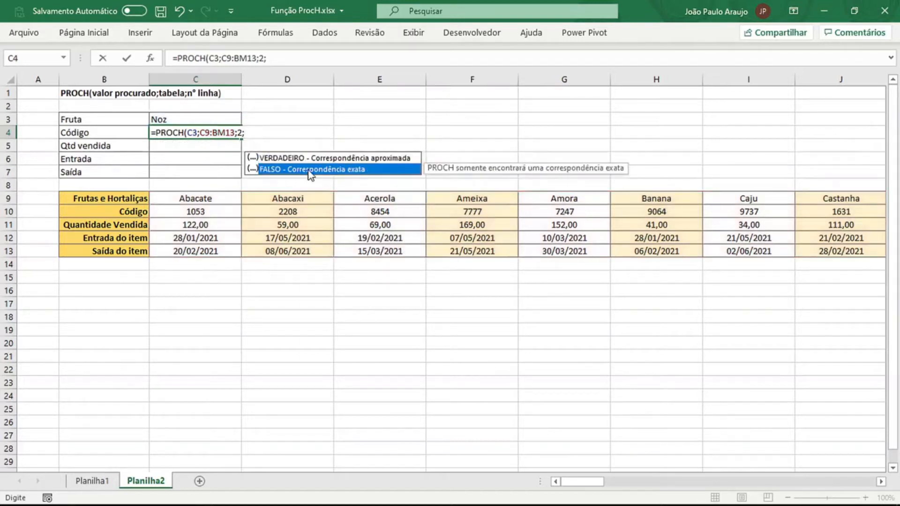
double_click(311, 168)
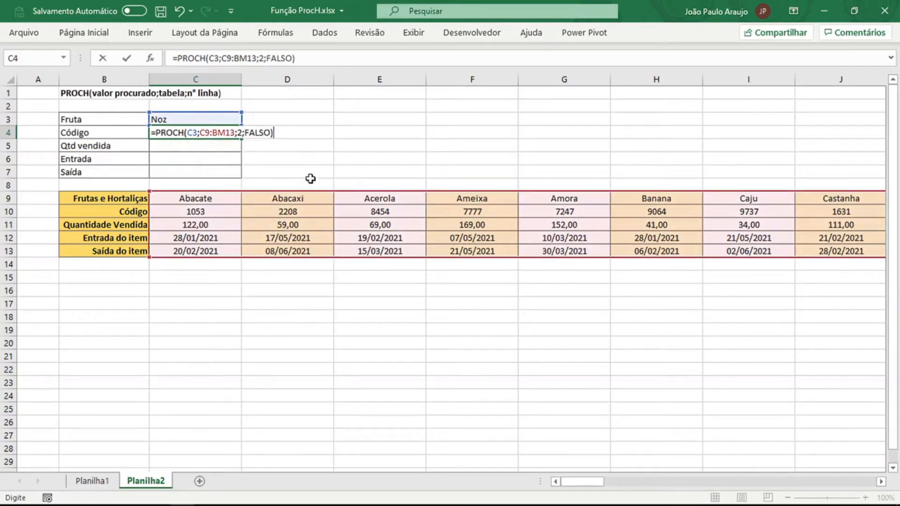
key("ctrl+Return")
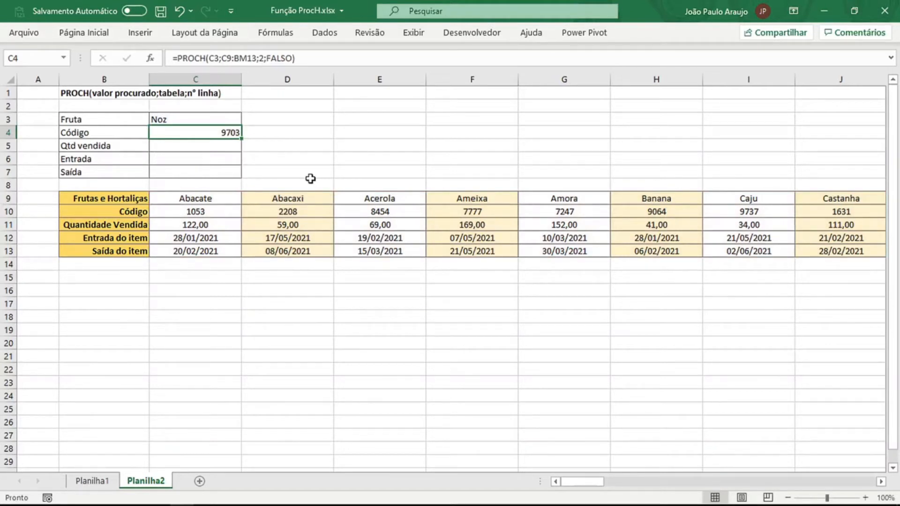
Step: Set the lookup fruit in C3 to Banana and compare the returned code with the Código row of the table
key("Up")
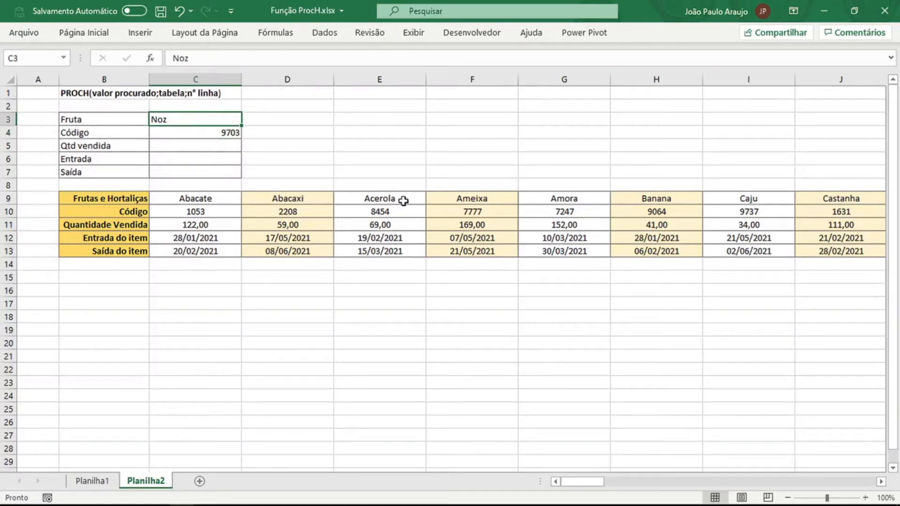
left_click(663, 201)
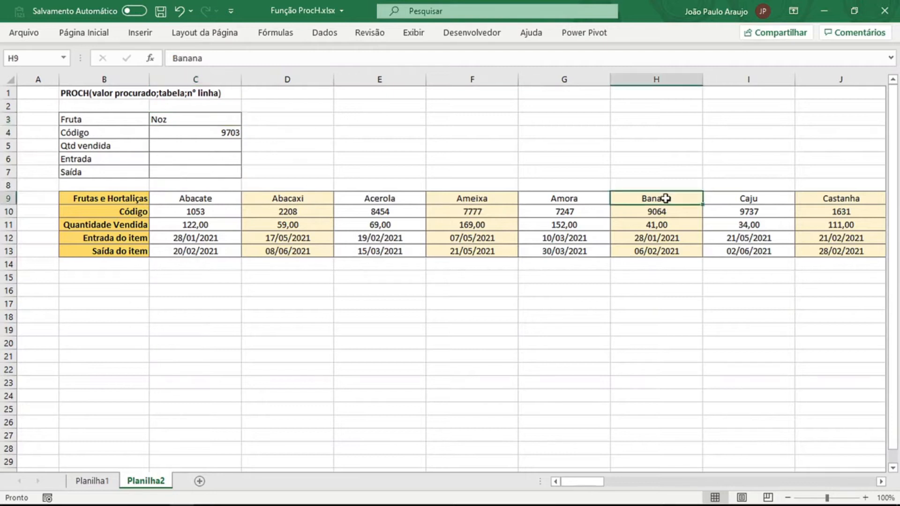
left_click(218, 119)
type("B")
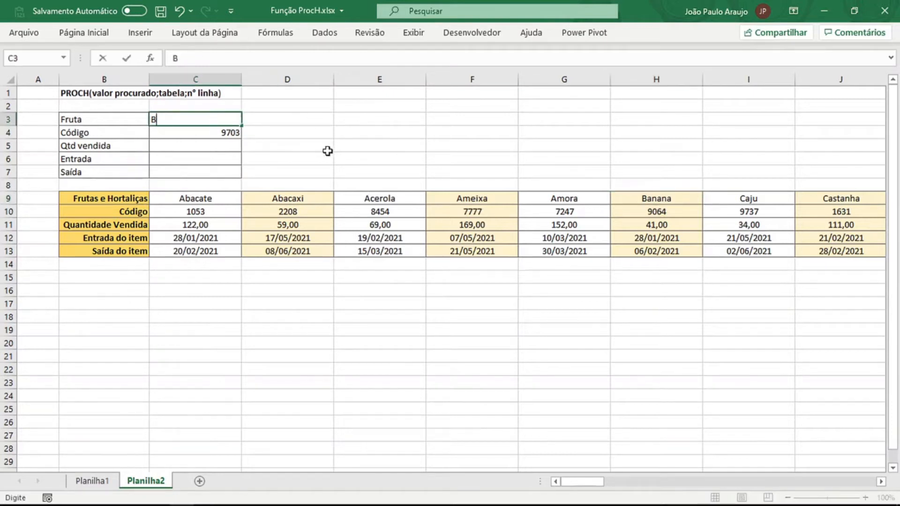
type("anana")
key("ctrl+Return")
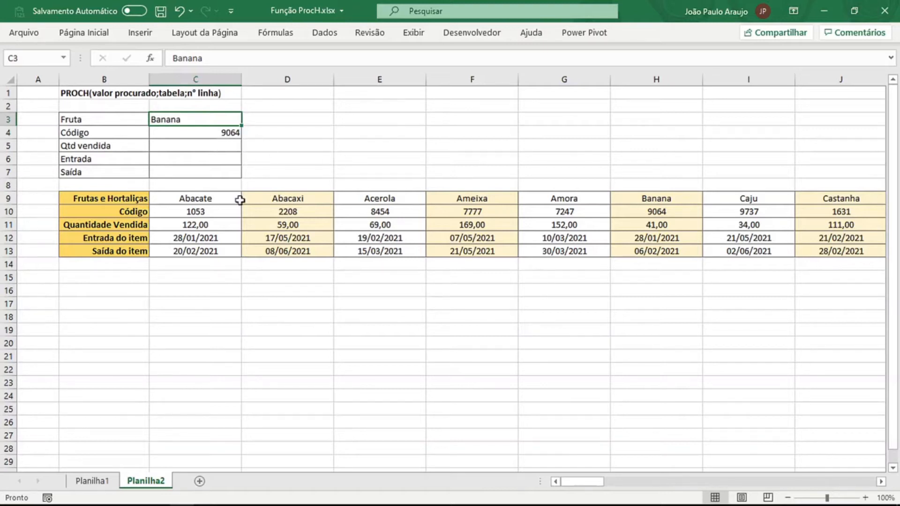
left_click_drag(133, 212, 661, 214)
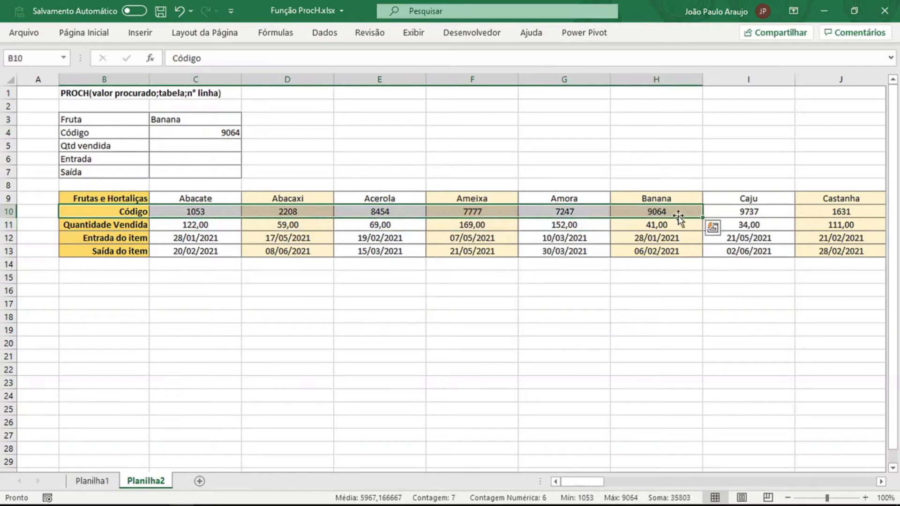
Step: Review the result cells C4:C7 and the arguments of the PROCH formula in C4, leaving the formula as it is
left_click(215, 133)
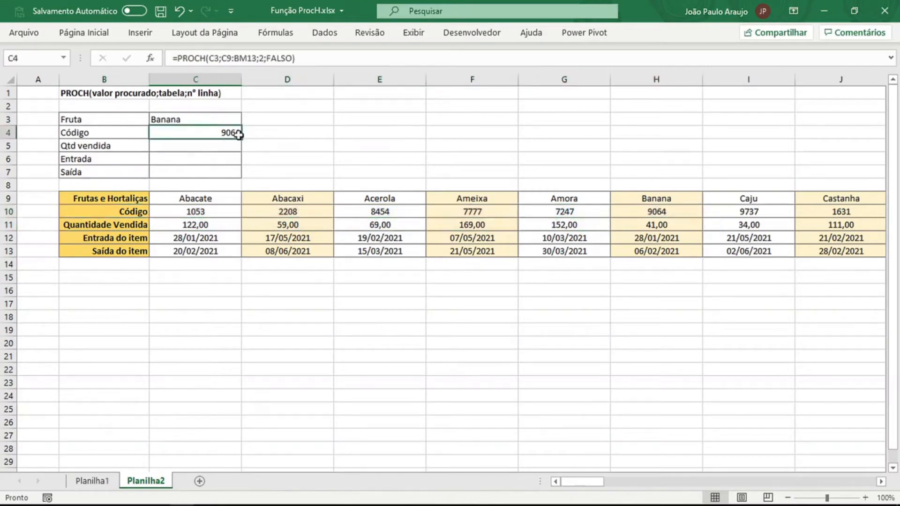
left_click_drag(221, 131, 216, 177)
left_click_drag(225, 134, 213, 172)
left_click_drag(217, 134, 208, 173)
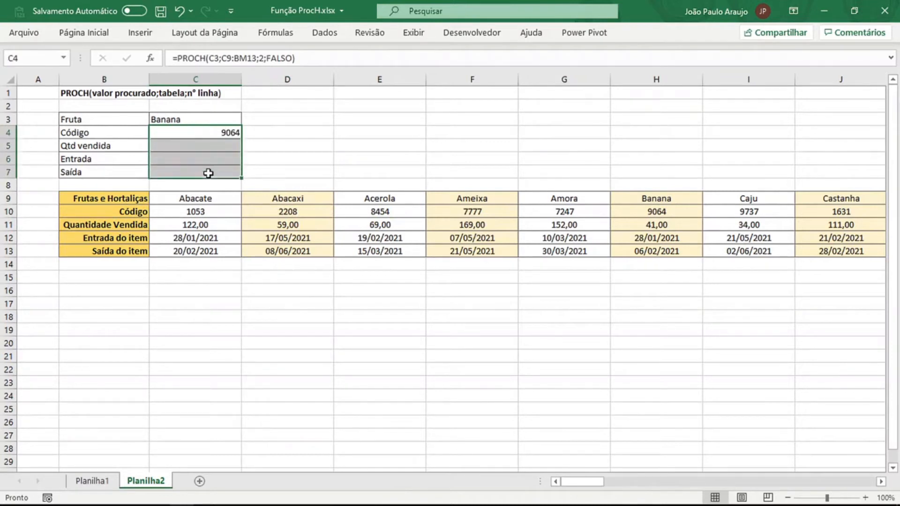
left_click(202, 135)
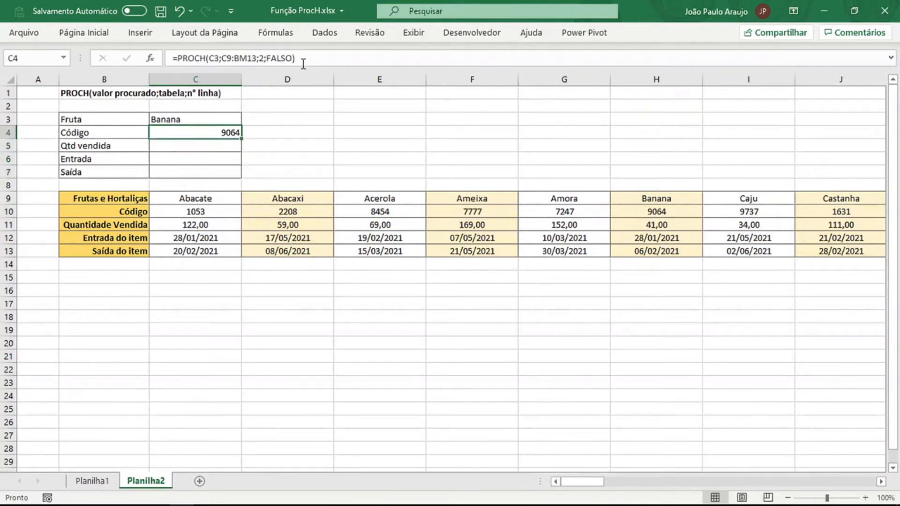
left_click(309, 56)
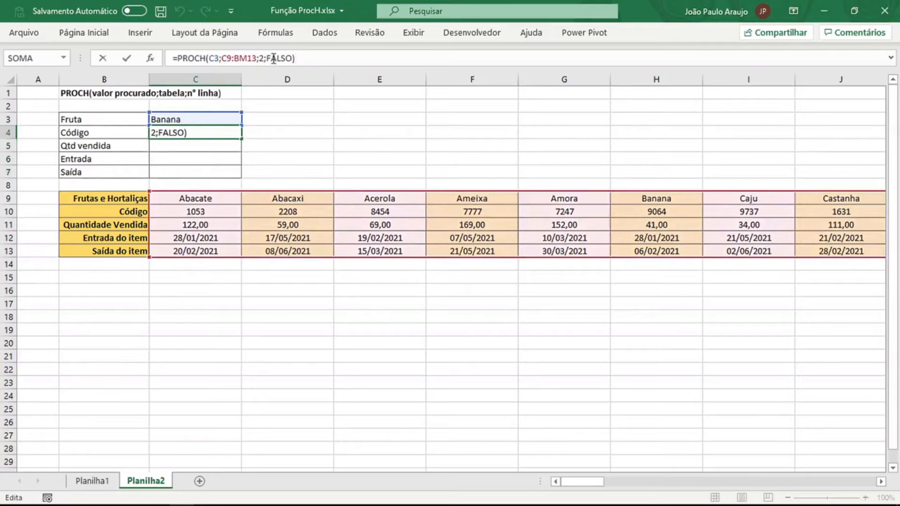
key("ctrl+Return")
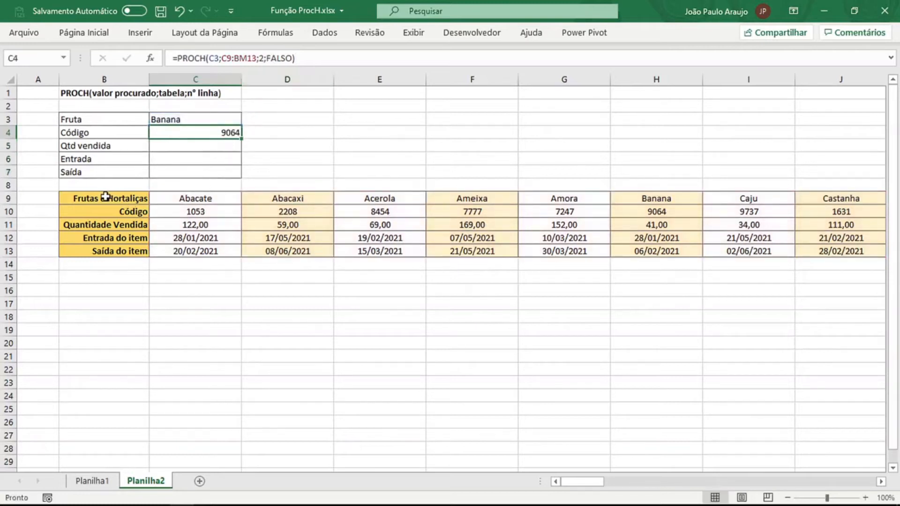
Step: Trace how PROCH matches the fruit in C3 along header row 9 and reads down the Banana column through row 13
left_click_drag(107, 119, 153, 121)
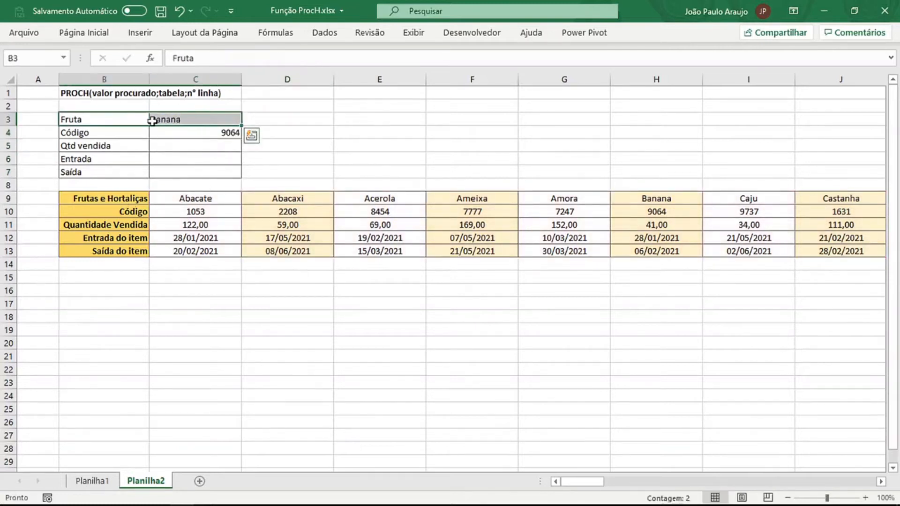
left_click_drag(115, 201, 775, 197)
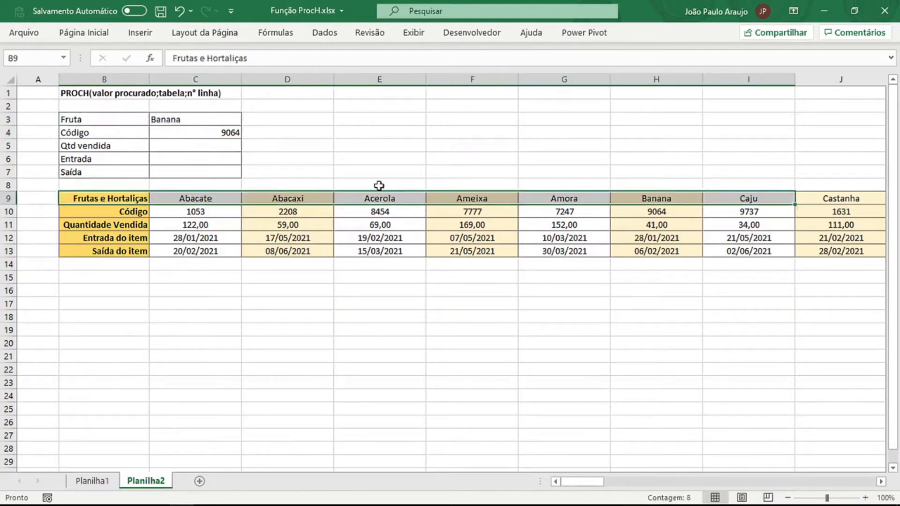
left_click_drag(136, 199, 645, 201)
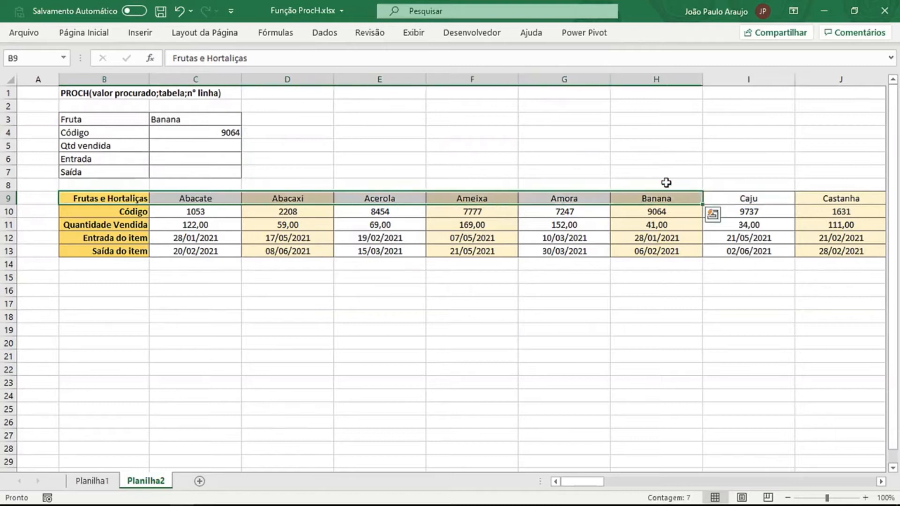
left_click(671, 197)
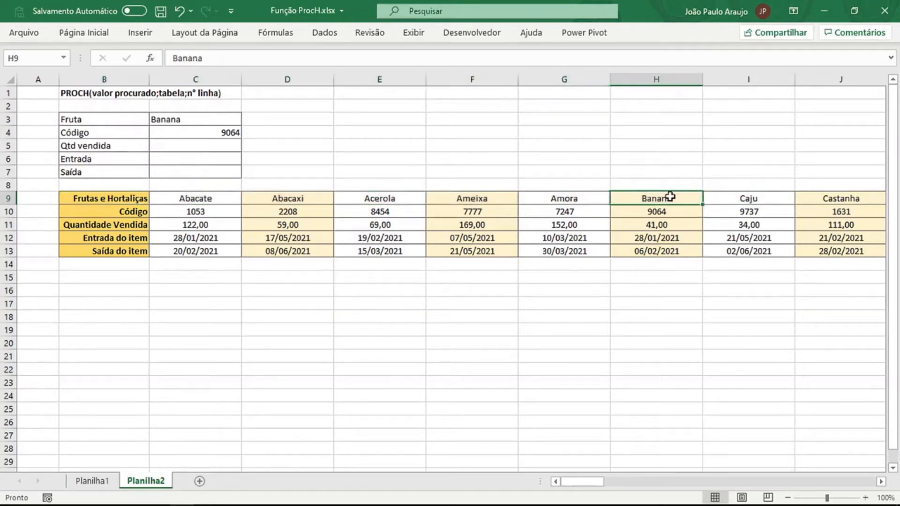
left_click_drag(671, 196, 655, 424)
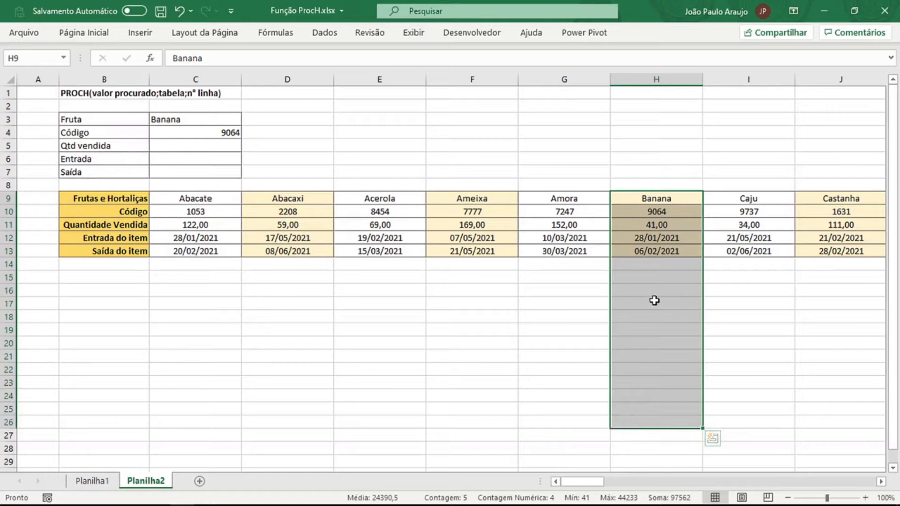
left_click_drag(680, 201, 665, 211)
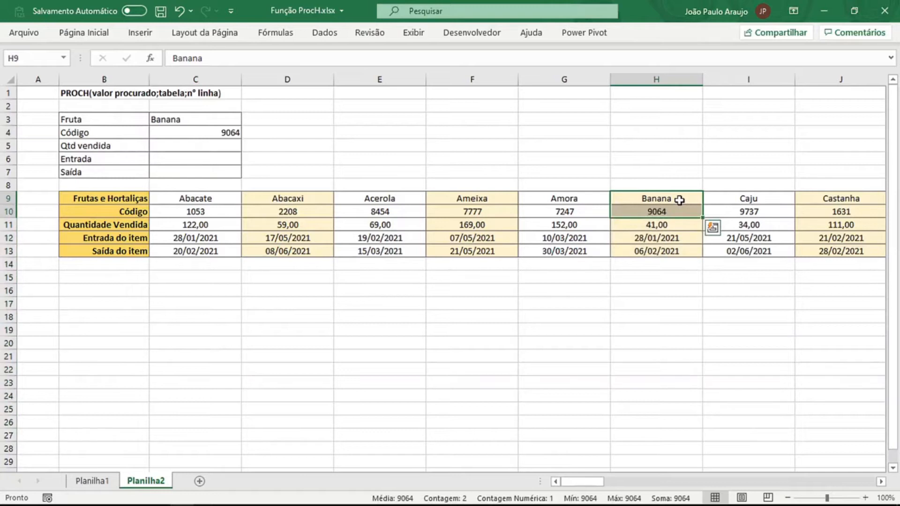
left_click(134, 253)
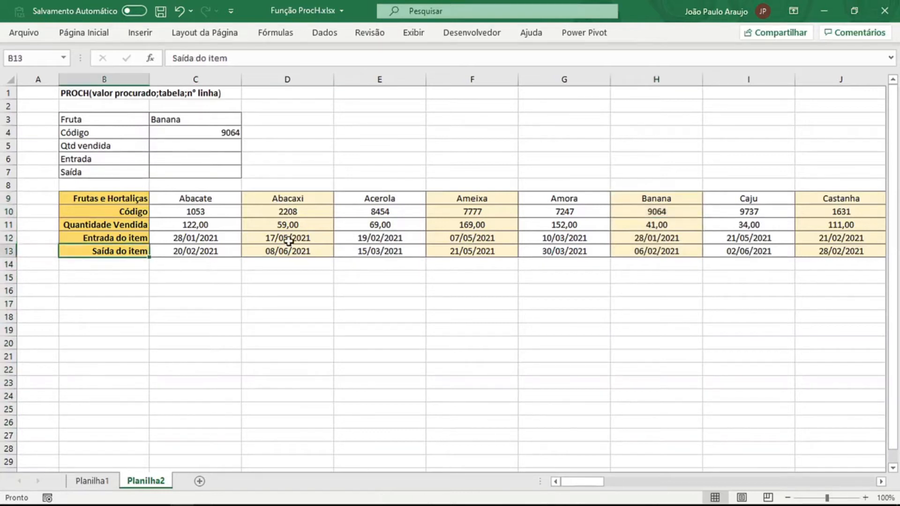
left_click_drag(141, 196, 663, 253)
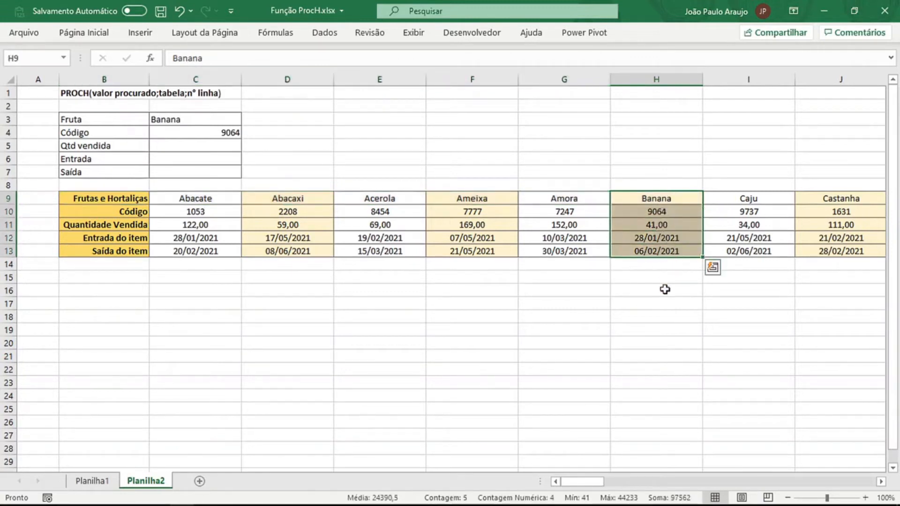
left_click(671, 253)
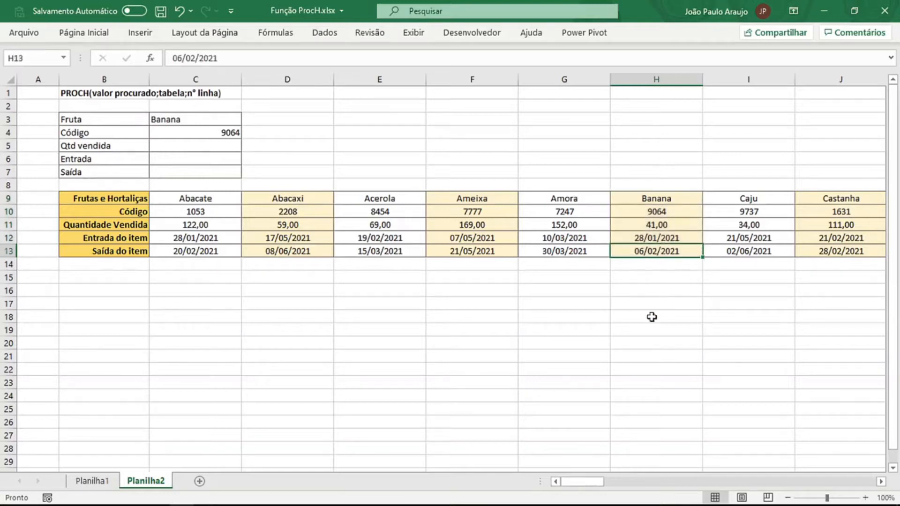
left_click(10, 198)
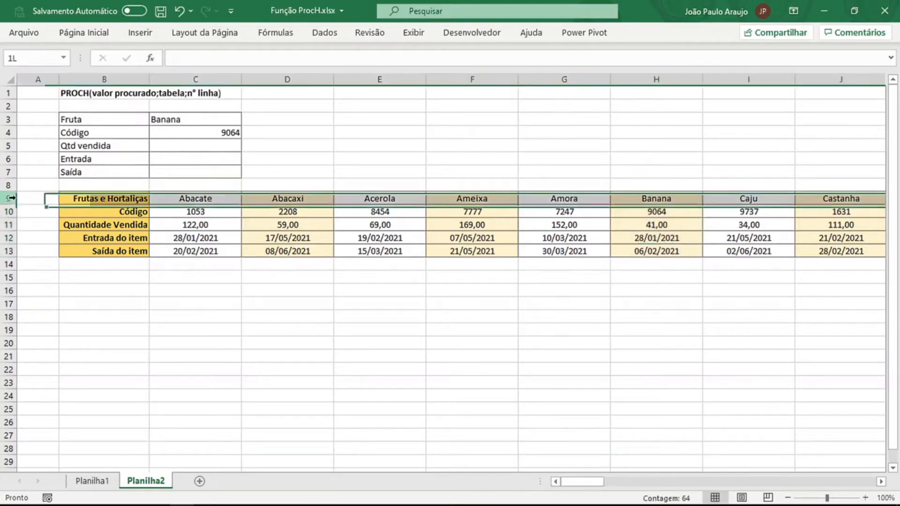
Step: Trace the Banana column downward from header cell H9 and review the PROCH formula that returns the code in C4
left_click_drag(646, 198, 651, 397)
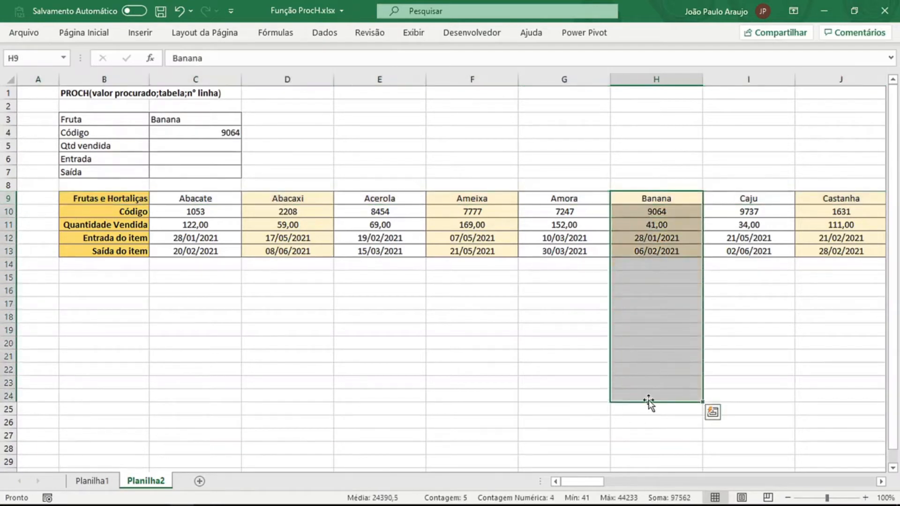
left_click(205, 142)
left_click(215, 133)
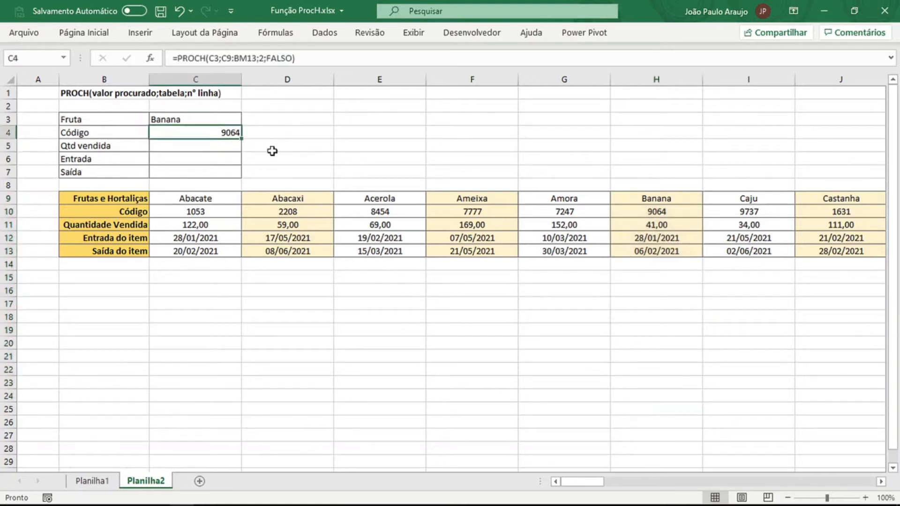
Step: Try to copy the relative PROCH formula from C4 down through C7 and shift the table range in C7 back to C9:BM13
mouse_move(241, 138)
left_mouse_down()
mouse_move(237, 184)
mouse_move(234, 131)
left_mouse_up()
left_click_drag(242, 140, 238, 171)
double_click(227, 159)
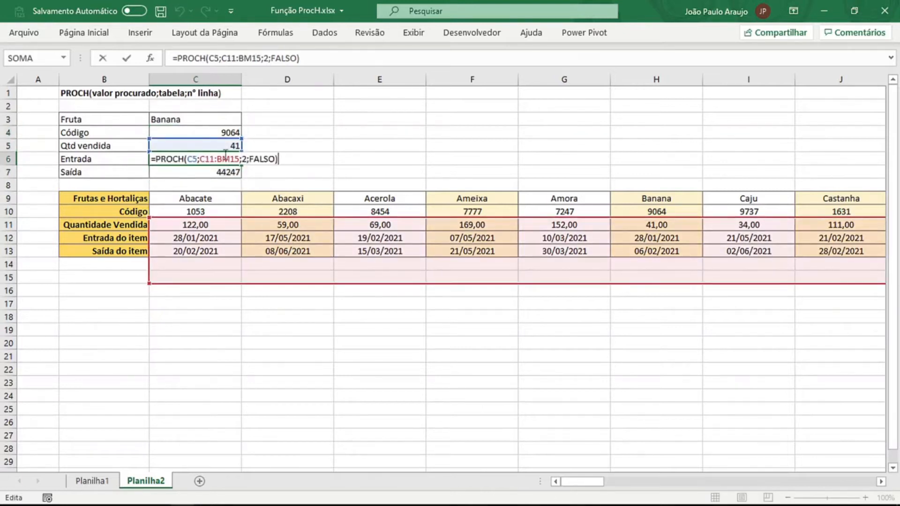
key("Escape")
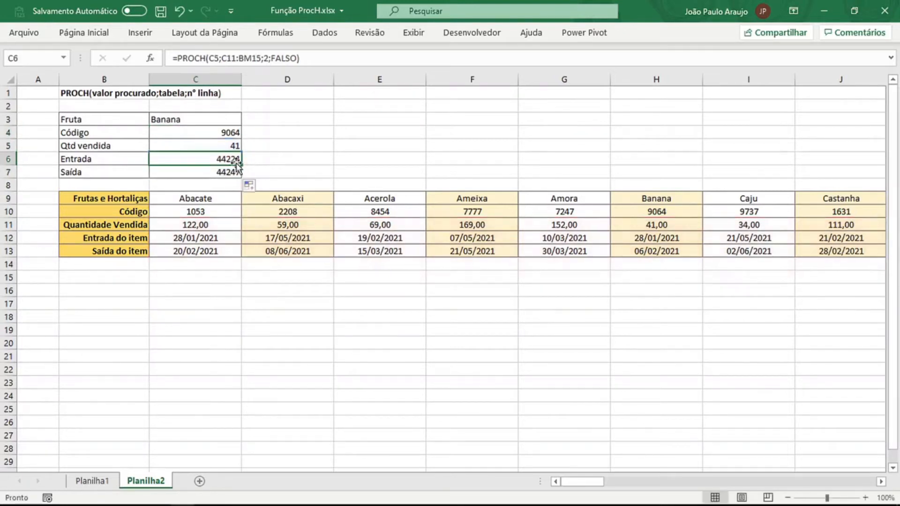
double_click(232, 173)
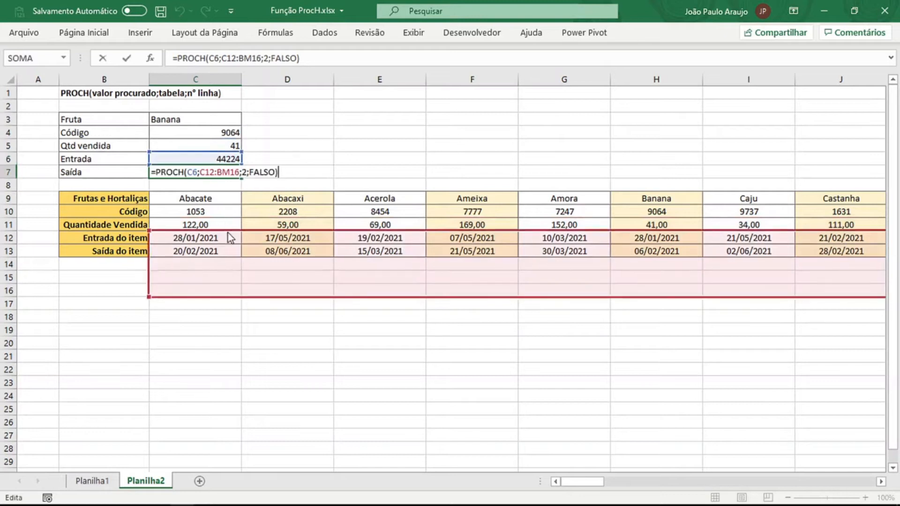
left_click_drag(228, 233, 243, 197)
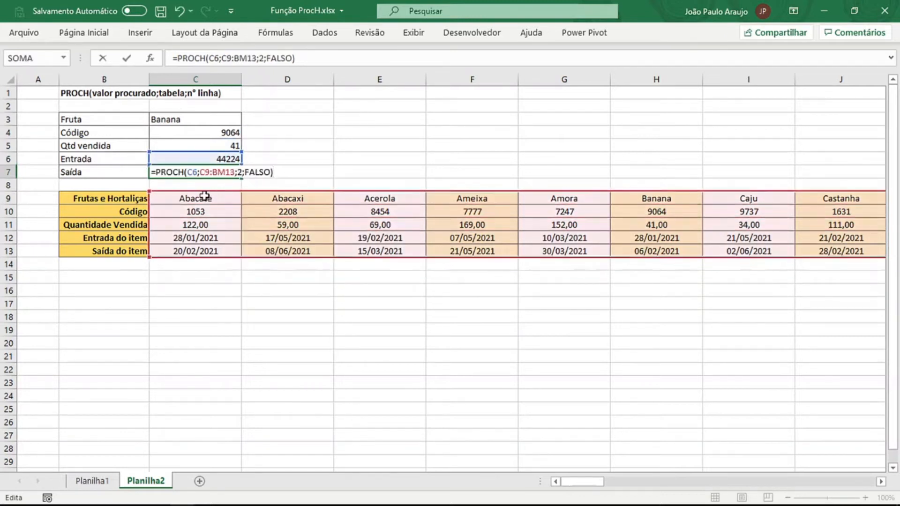
Step: Make the references absolute in C4's PROCH formula as $C$3 and $C$9:$BM$13, and fill it down through C7
left_click(231, 133)
double_click(231, 133)
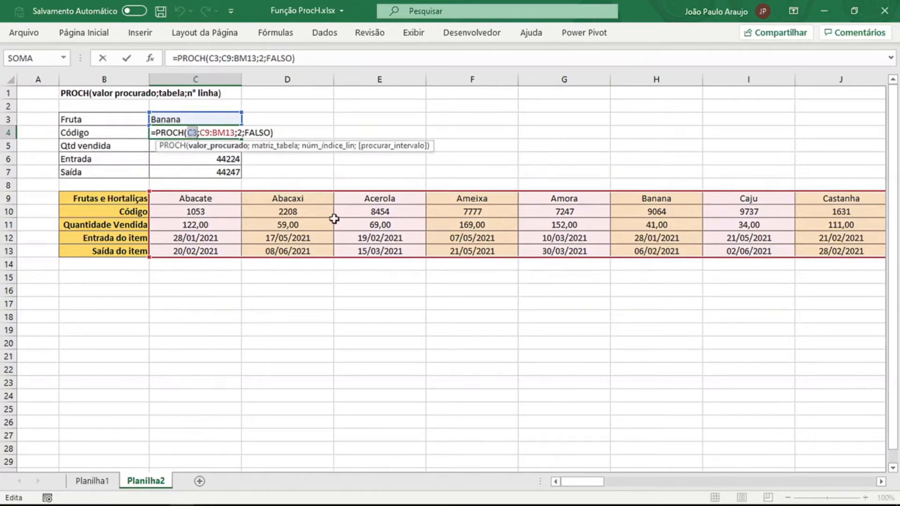
key("F4")
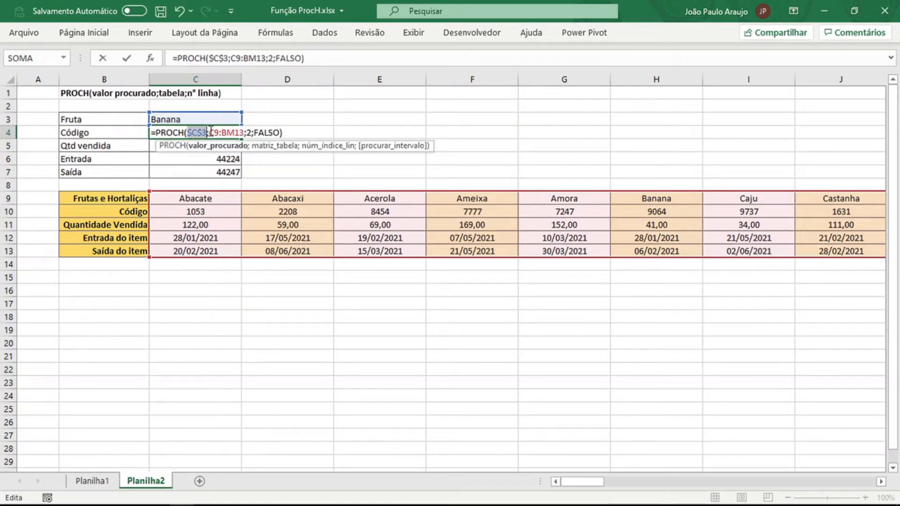
left_click_drag(211, 132, 231, 128)
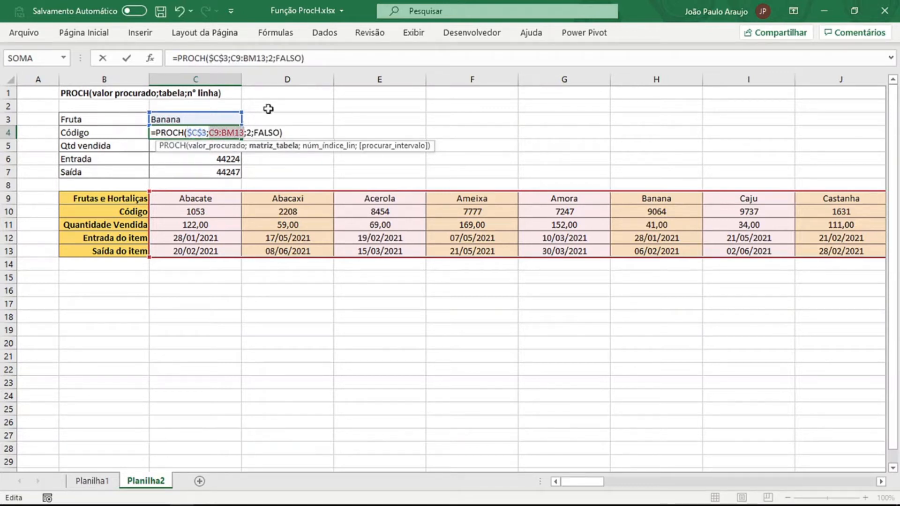
key("F4")
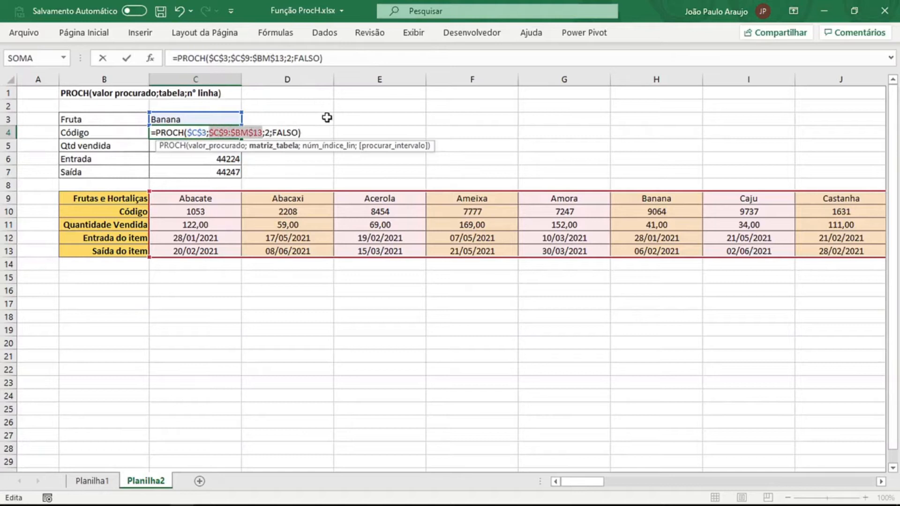
key("Return")
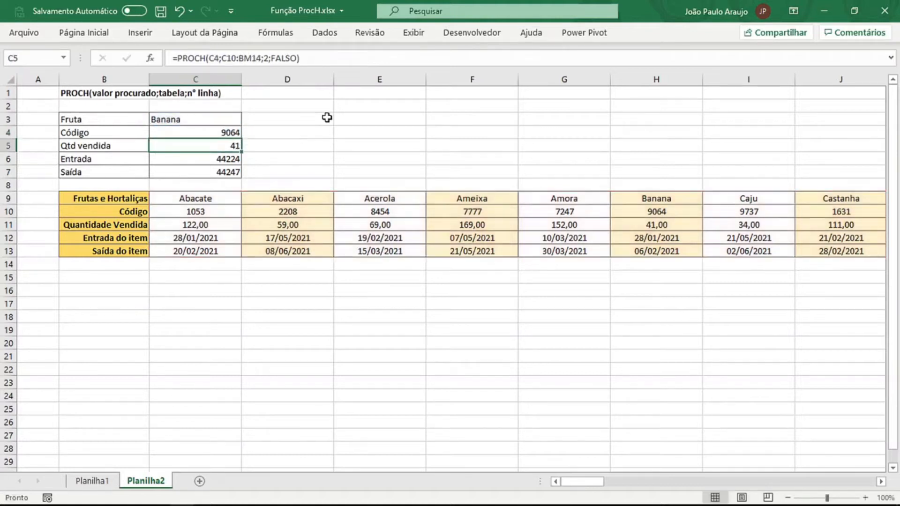
left_click(208, 135)
left_click_drag(240, 138, 239, 176)
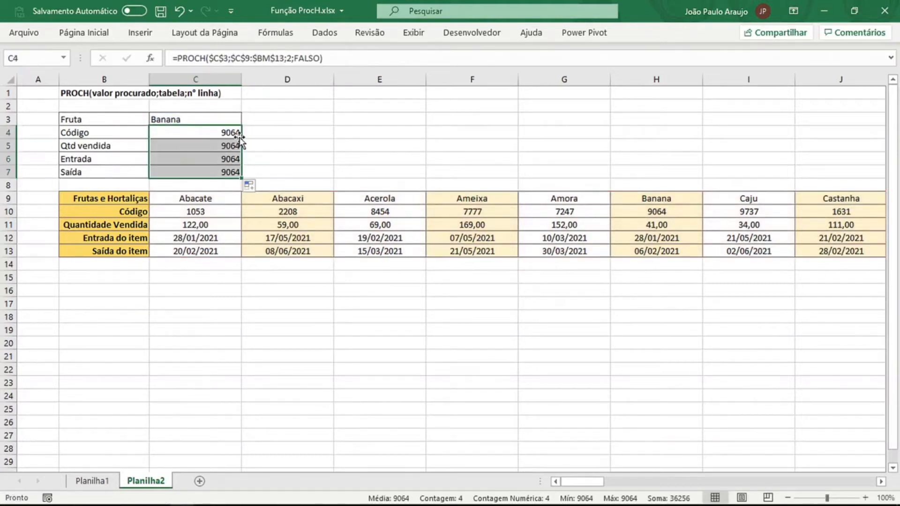
Step: Check the lookup value and table range references in the copied PROCH formulas of C5, C6 and C7
left_click(230, 146)
key("F2")
key("Escape")
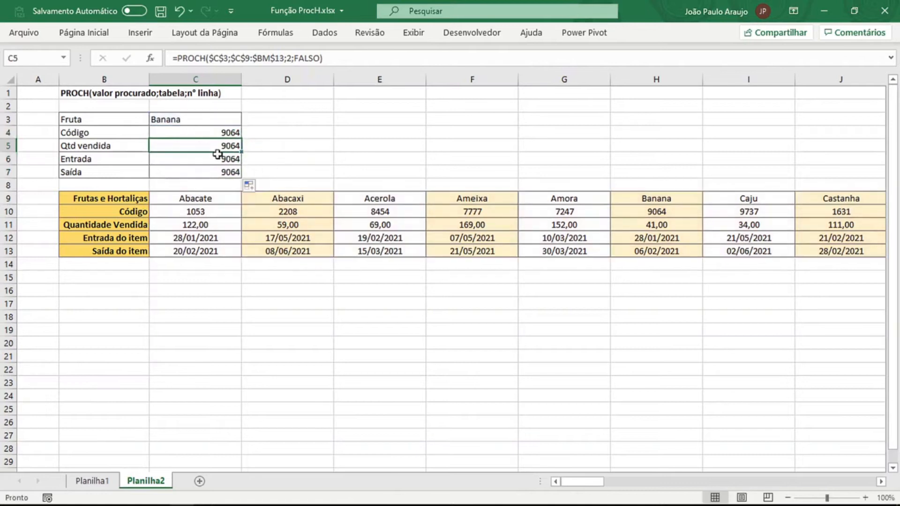
left_click(217, 160)
key("F2")
key("Escape")
left_click(219, 172)
key("F2")
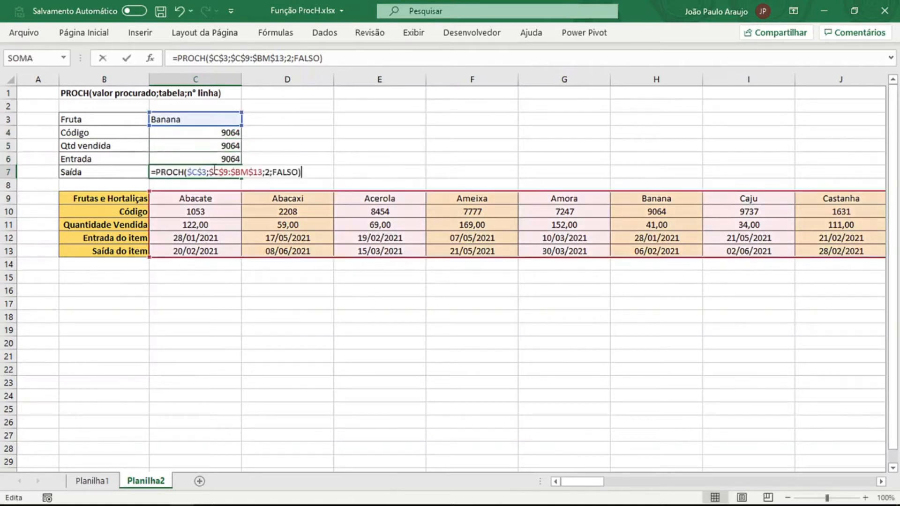
key("Escape")
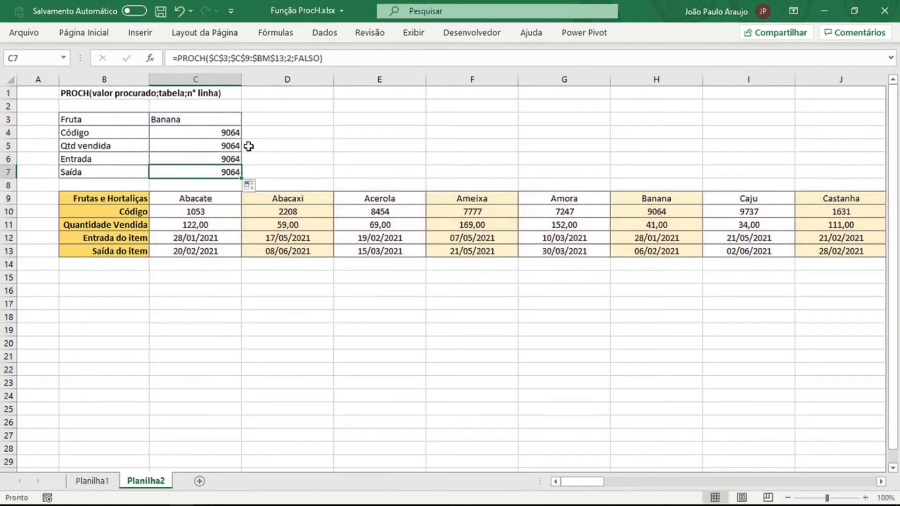
Step: Compare the row index in C5's formula with the position of the Código and Quantidade Vendida rows below the Banana header
left_click(217, 146)
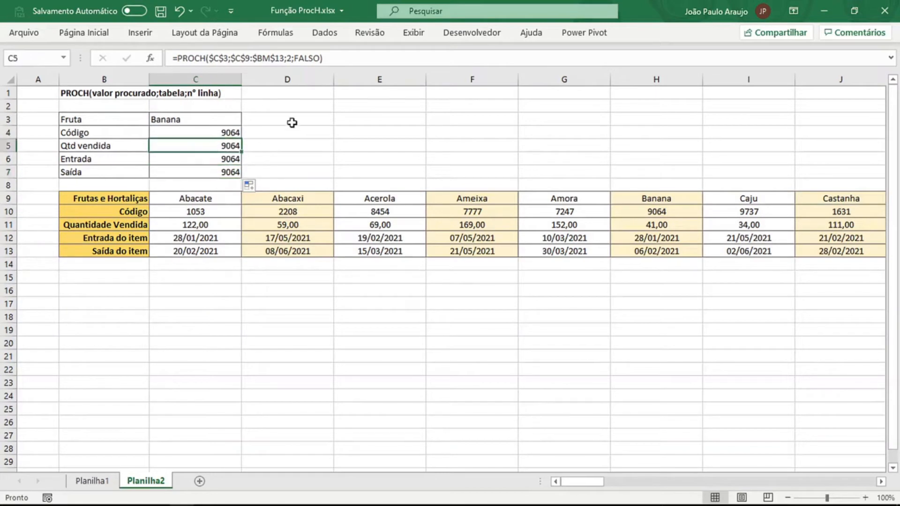
key("F2")
left_click(265, 147)
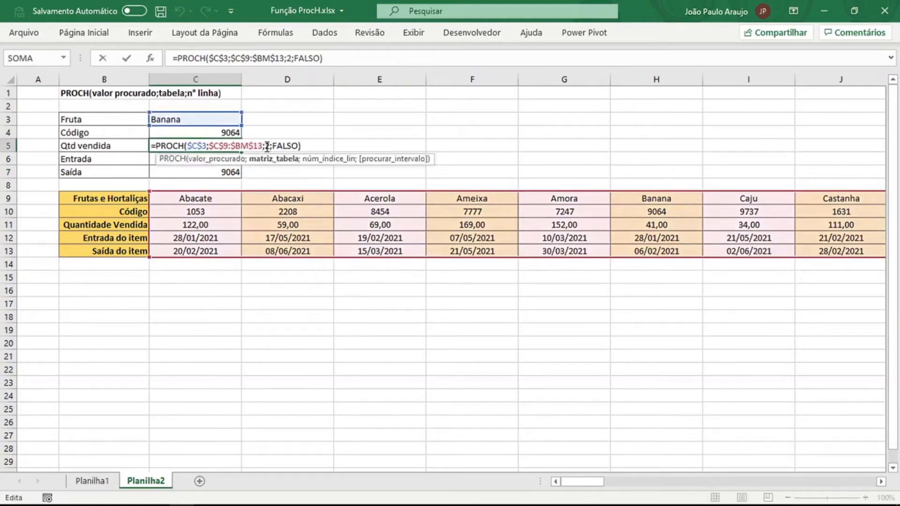
left_click(267, 146)
key("Escape")
left_click(86, 145)
key("shift+space")
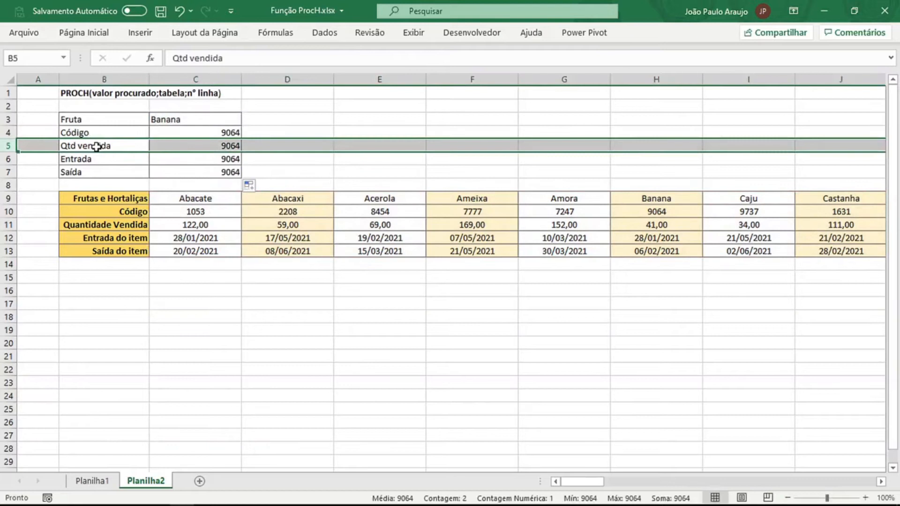
left_click(106, 213)
key("shift+space")
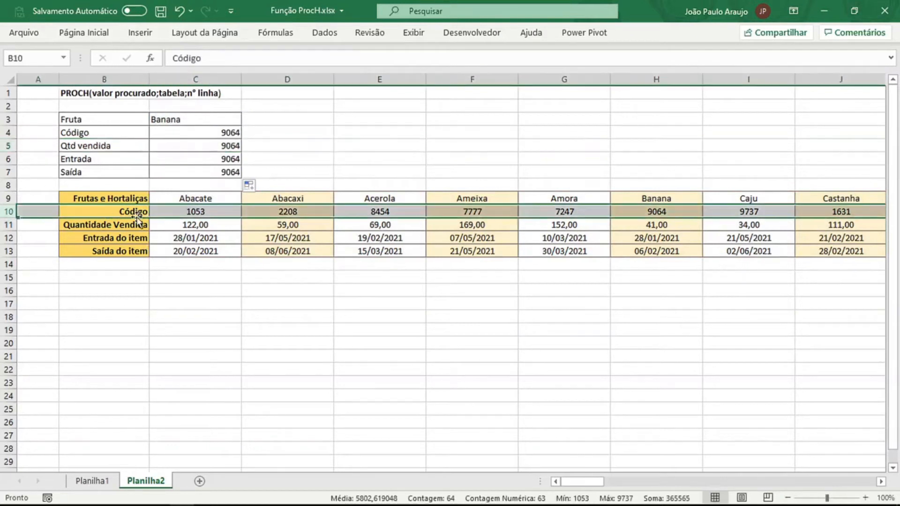
left_click(125, 225)
key("shift+space")
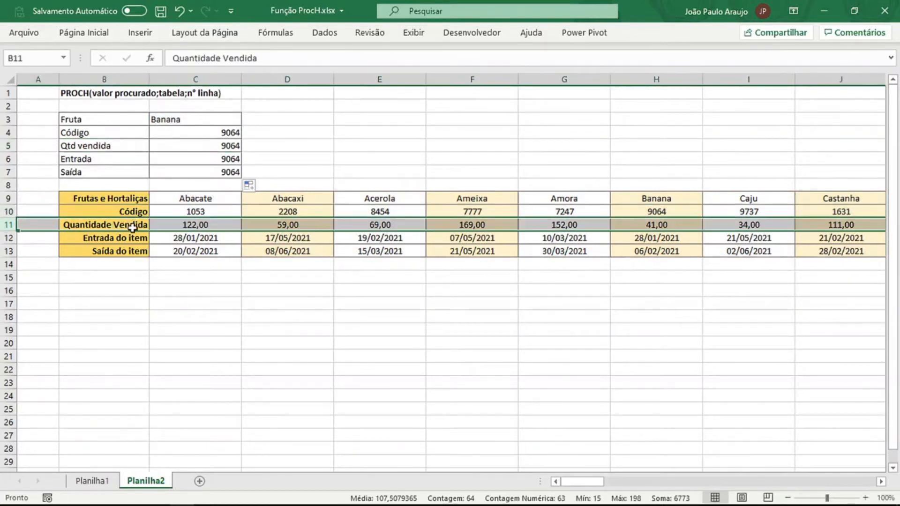
left_click_drag(654, 198, 650, 225)
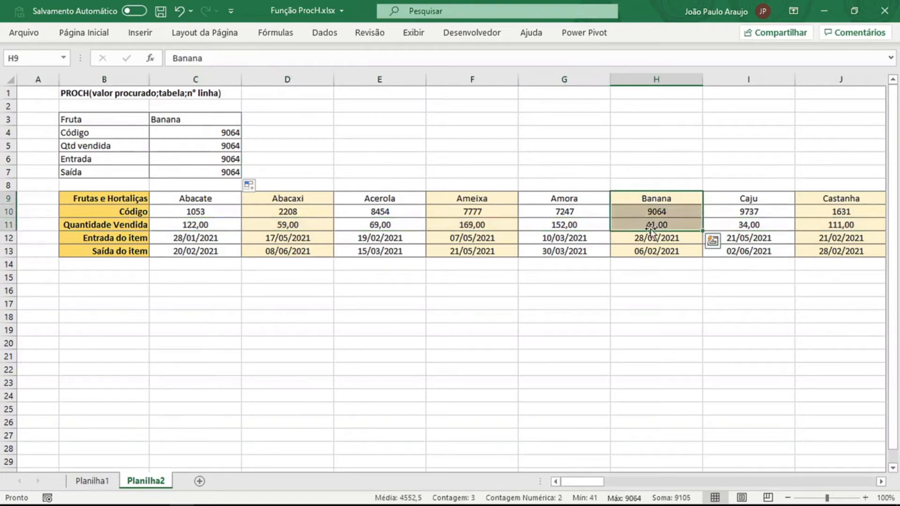
Step: Set the row index of the PROCH formula in C5 to 3 for the quantity sold
double_click(232, 146)
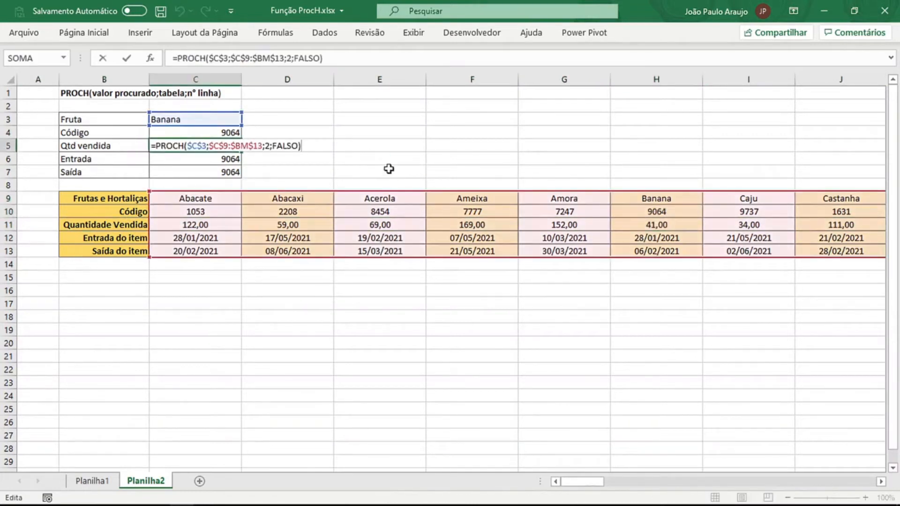
key("Left")
key("Left")
key("Left")
key("Left")
key("Left")
key("Left")
key("Left")
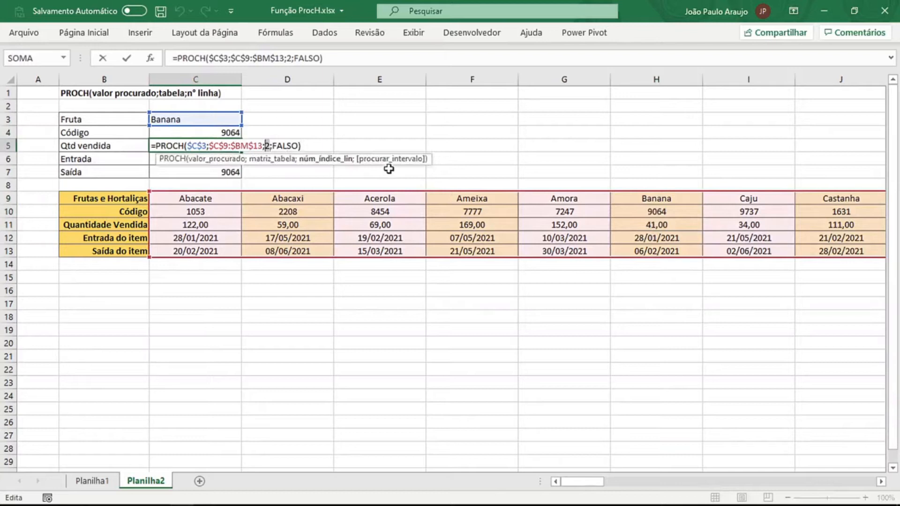
type("3")
key("Return")
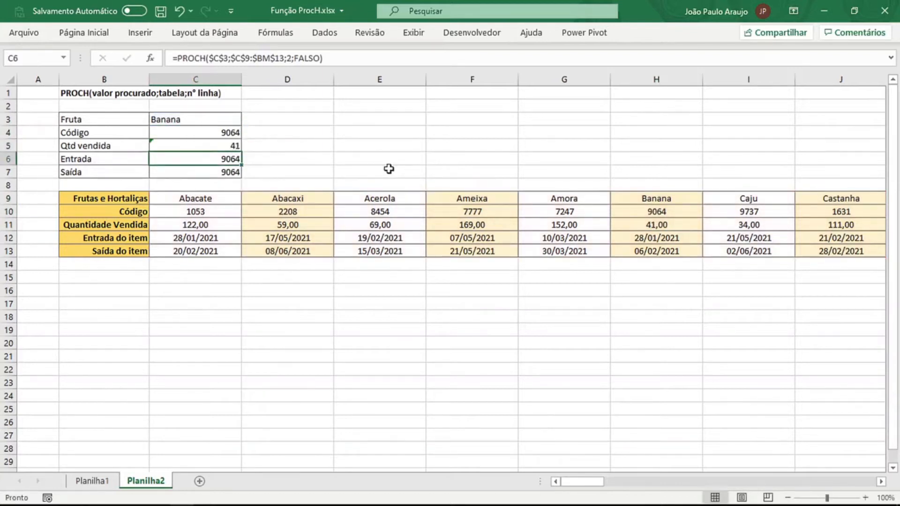
Step: Set the row index of the PROCH formula in C6 to 4 for the entry date
key("F2")
key("Left")
key("Left")
key("Left")
key("Left")
key("Left")
key("Left")
key("Left")
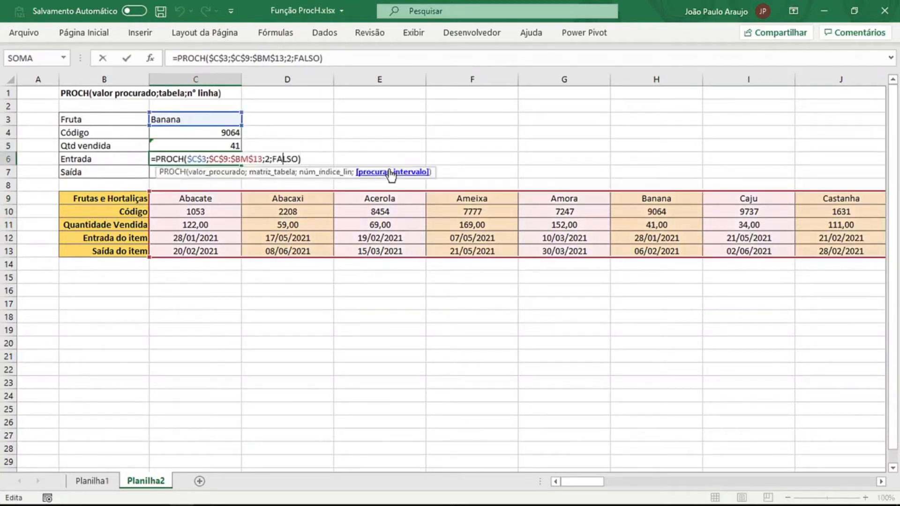
key("BackSpace")
type("4")
key("Return")
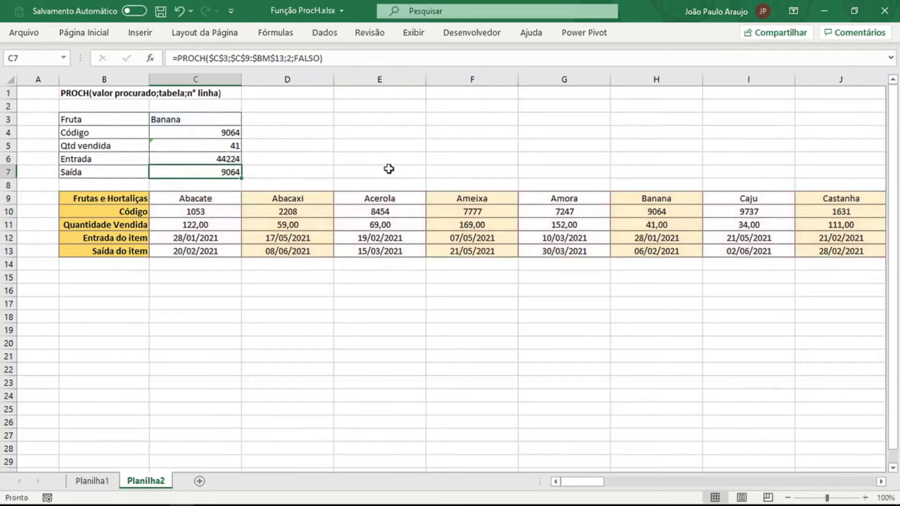
Step: Change the row index of the PROCH formula in C7 to the table's fifth row, Saída do item
key("F2")
key("Left")
key("Left")
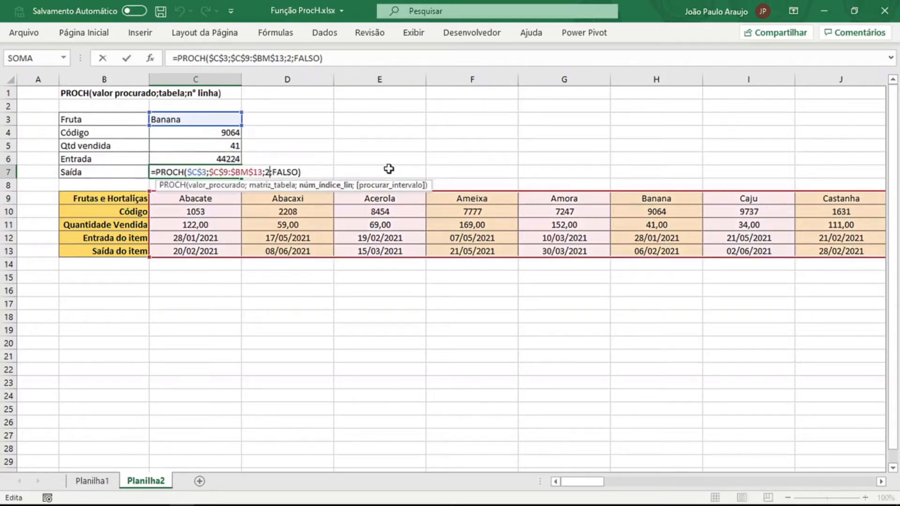
key("Return")
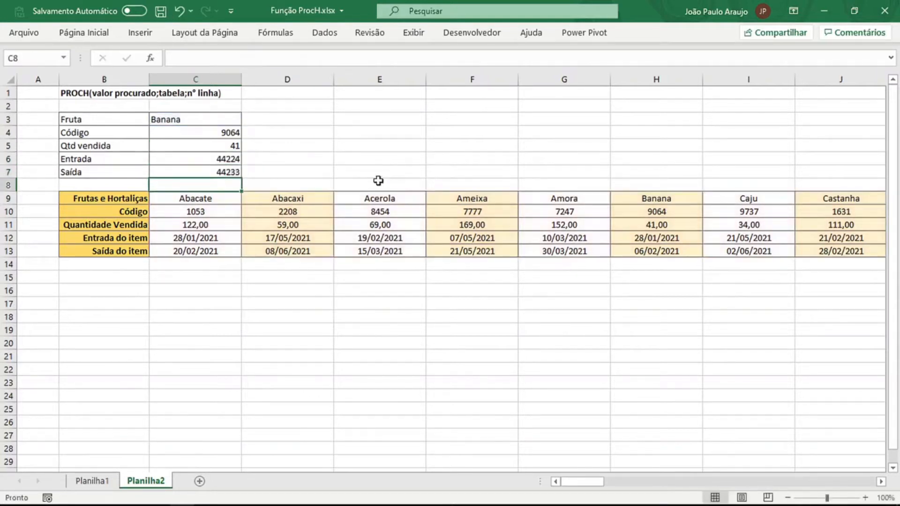
Step: Format the Entrada and Saída results in C6:C7 as short dates (Data Abreviada)
left_click(205, 160)
left_click_drag(205, 161, 207, 171)
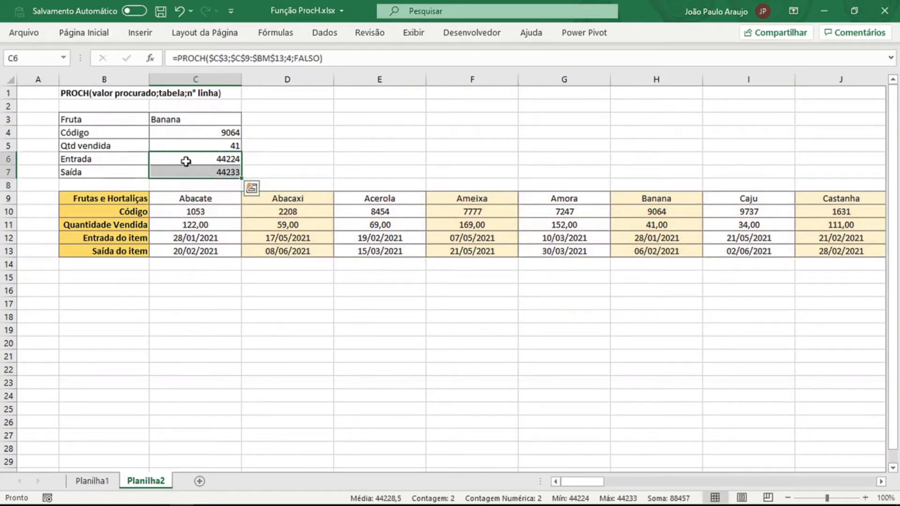
left_click(84, 33)
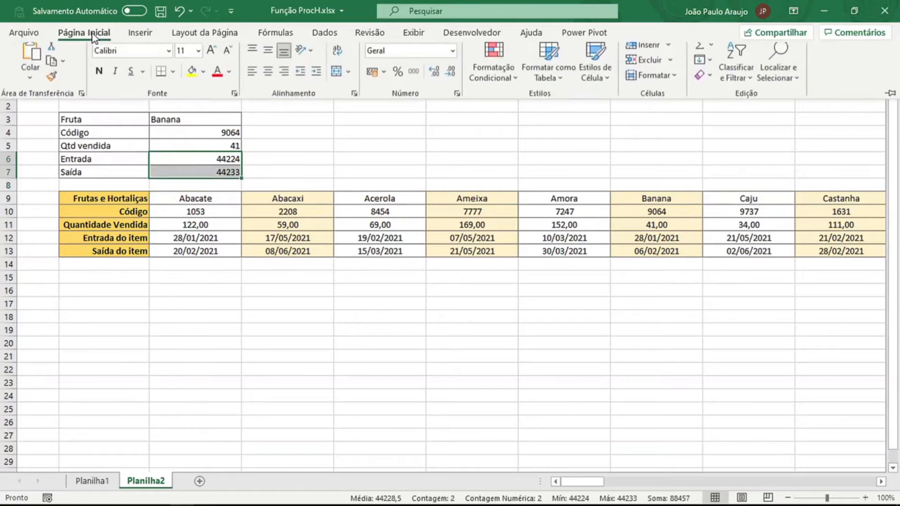
left_click(453, 59)
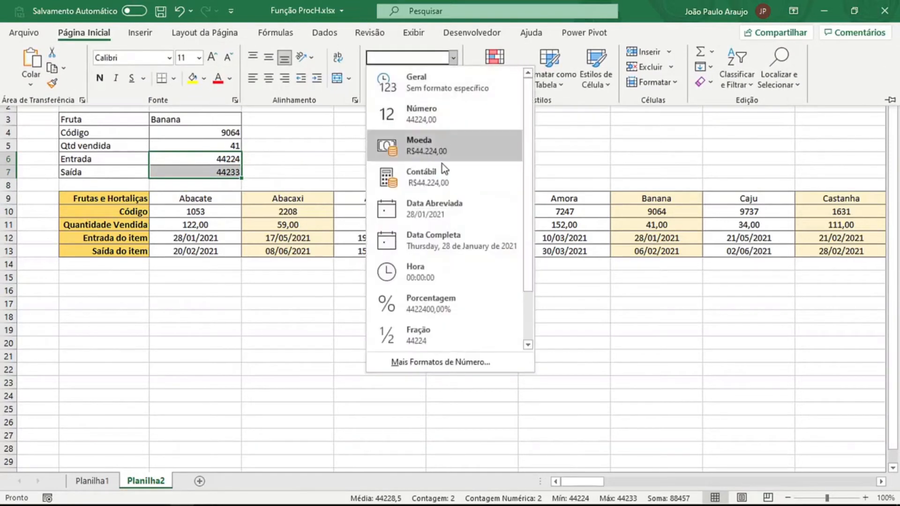
left_click(434, 212)
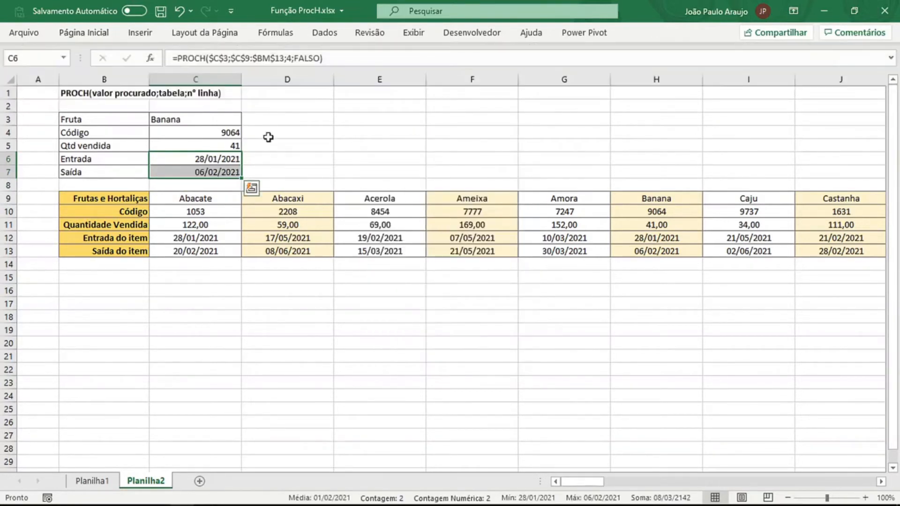
Step: Review the completed lookup block B3:C7 and set the lookup fruit in C3 to Uva
left_click(267, 135)
left_click_drag(187, 133, 201, 172)
left_click_drag(98, 120, 201, 172)
left_click(190, 121)
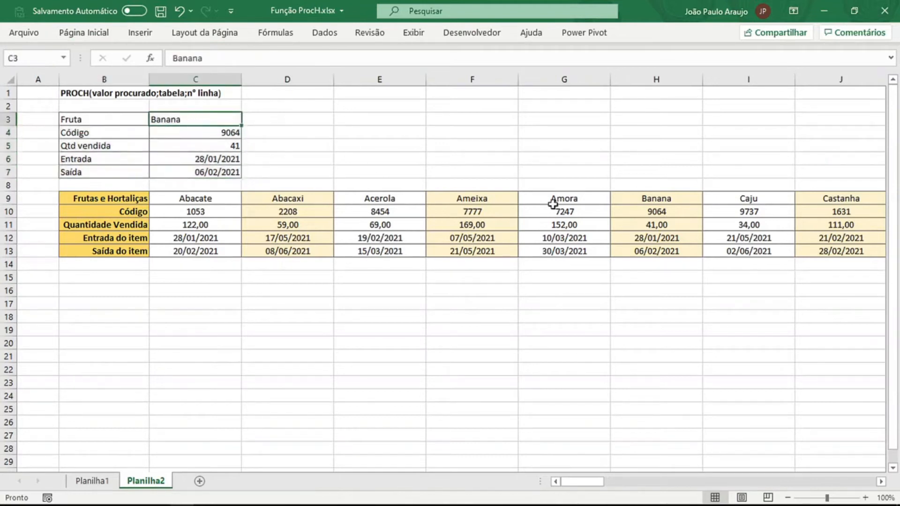
type("Uva")
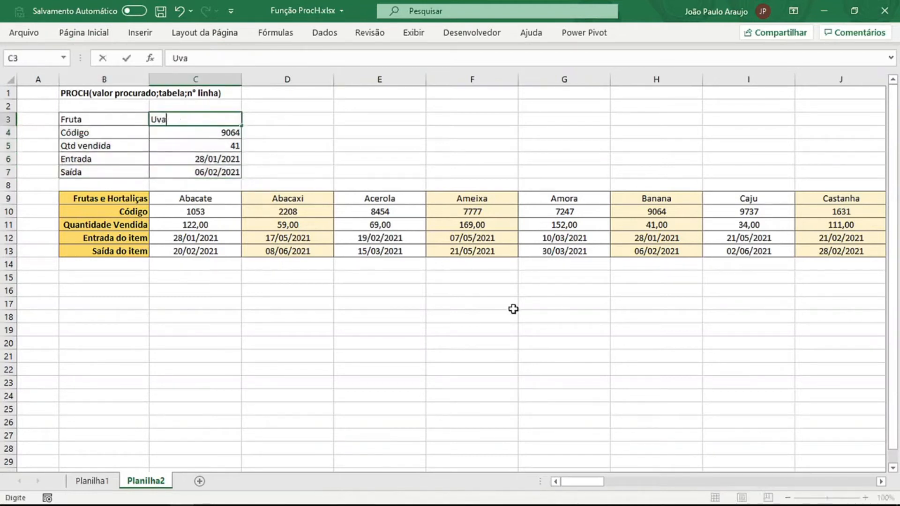
key("ctrl+Return")
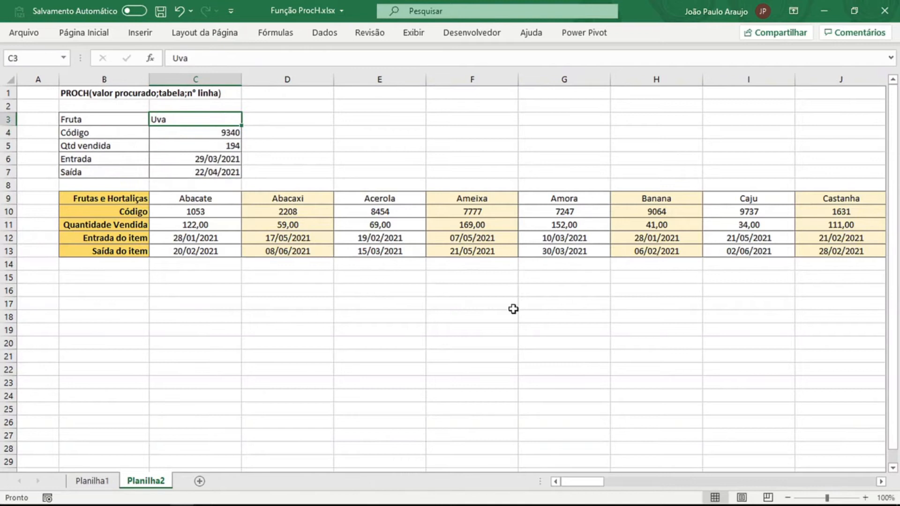
Step: Examine the fruit table in Função Índice Corresp.xlsx, covering columns A:E from Código to Saída do item down to the last row
left_click_drag(107, 121, 181, 172)
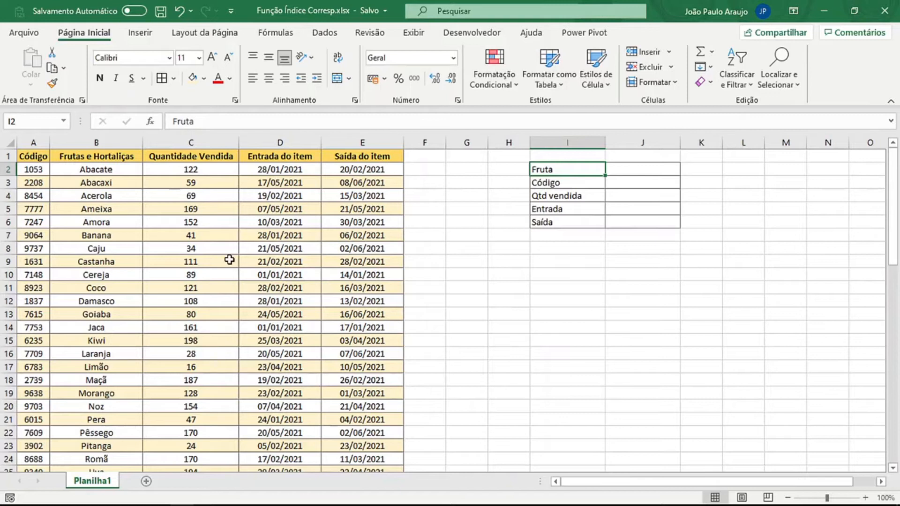
left_click_drag(45, 145, 362, 143)
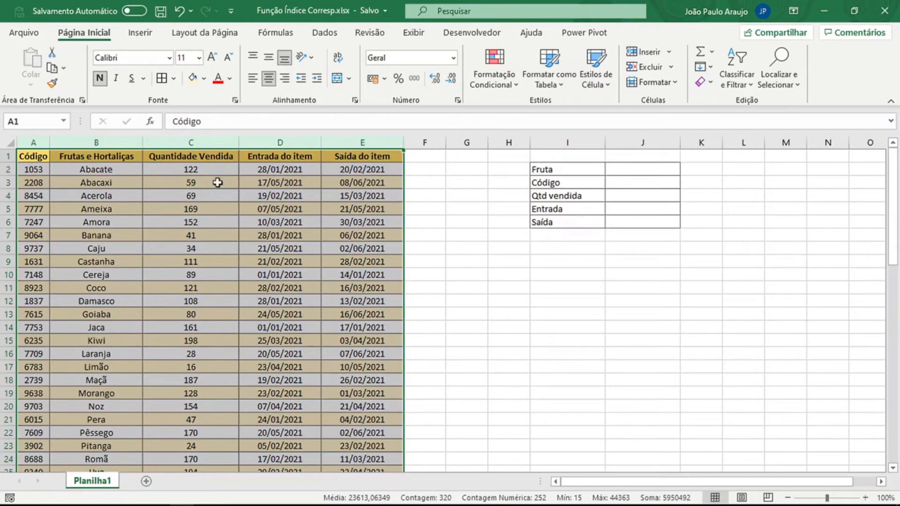
left_click(41, 143)
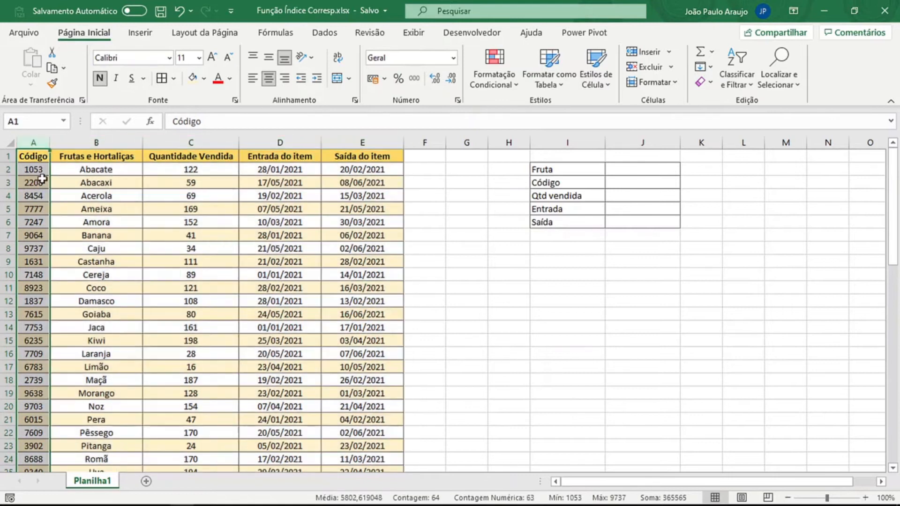
left_click(123, 138)
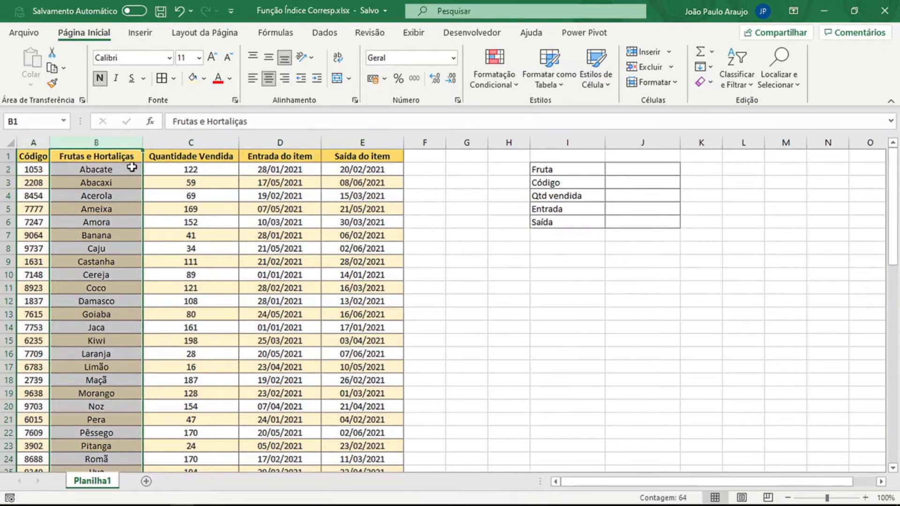
scroll(126, 171, "down", 19)
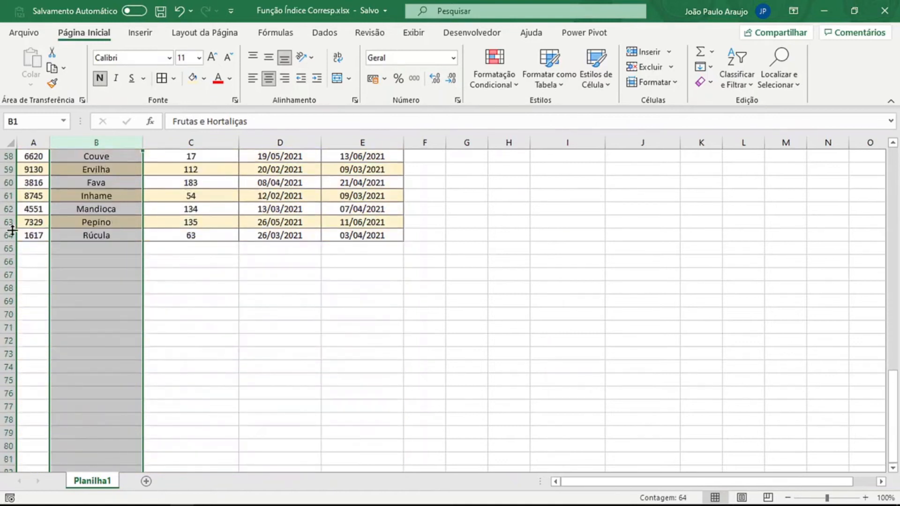
scroll(112, 195, "up", 19)
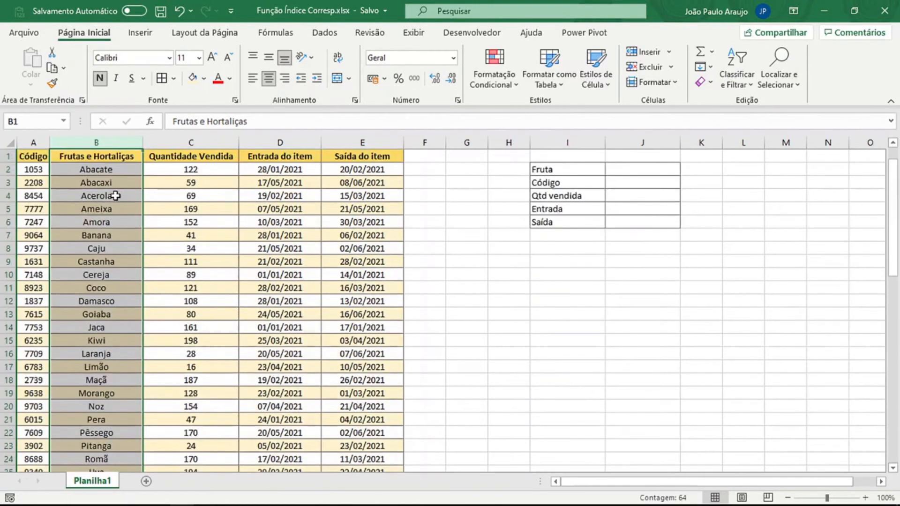
left_click(187, 143)
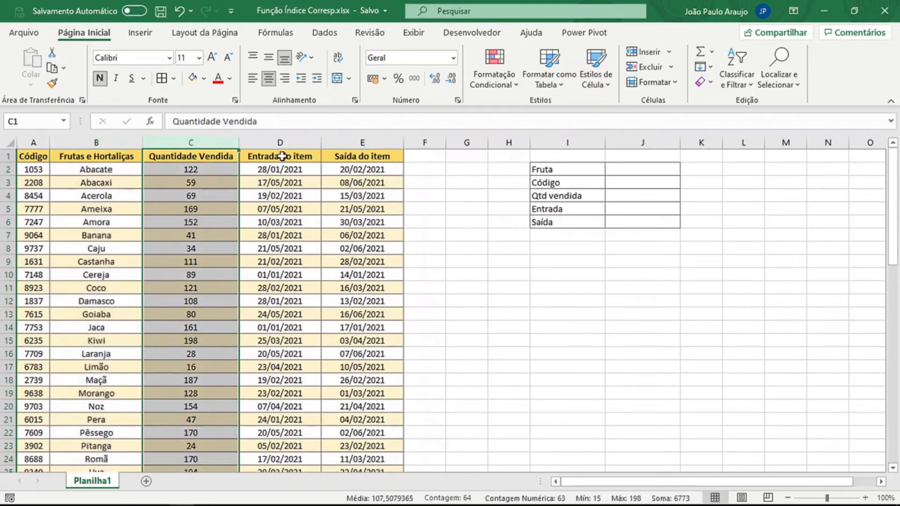
left_click(297, 144)
left_click(362, 139)
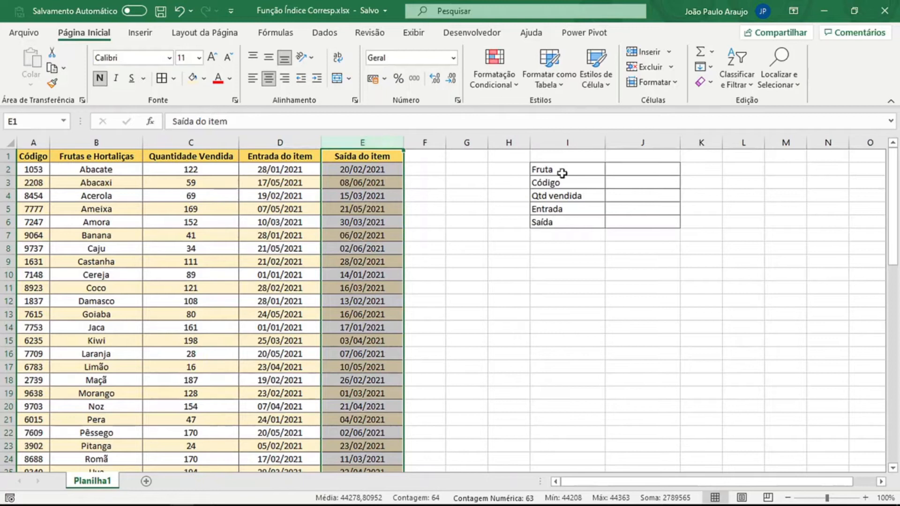
Step: Review the empty lookup block I2:J6 and set the lookup fruit in J2 to Caju
left_click_drag(561, 172, 623, 221)
left_click(629, 170)
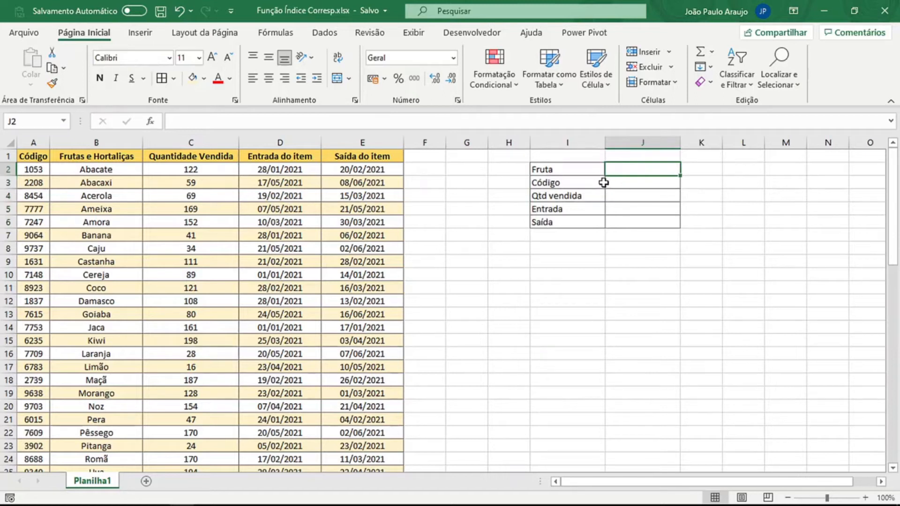
left_click_drag(582, 183, 635, 183)
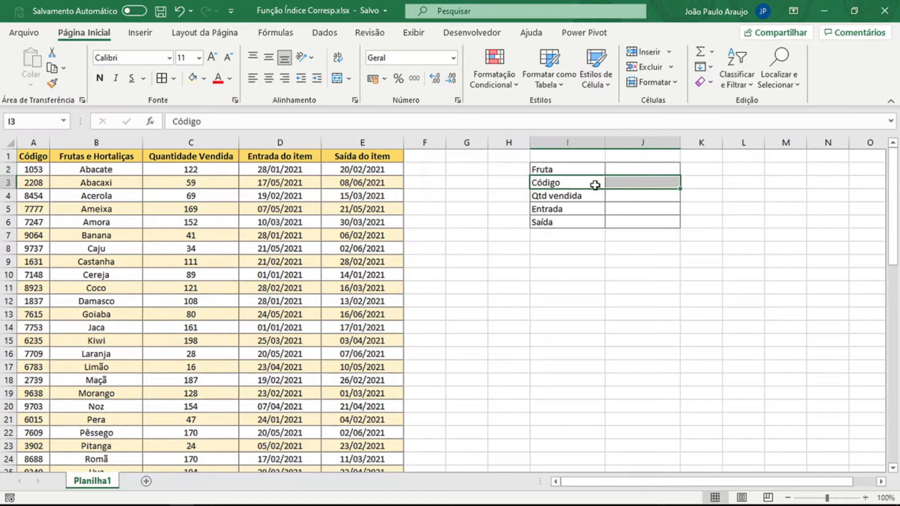
left_click_drag(588, 194, 628, 219)
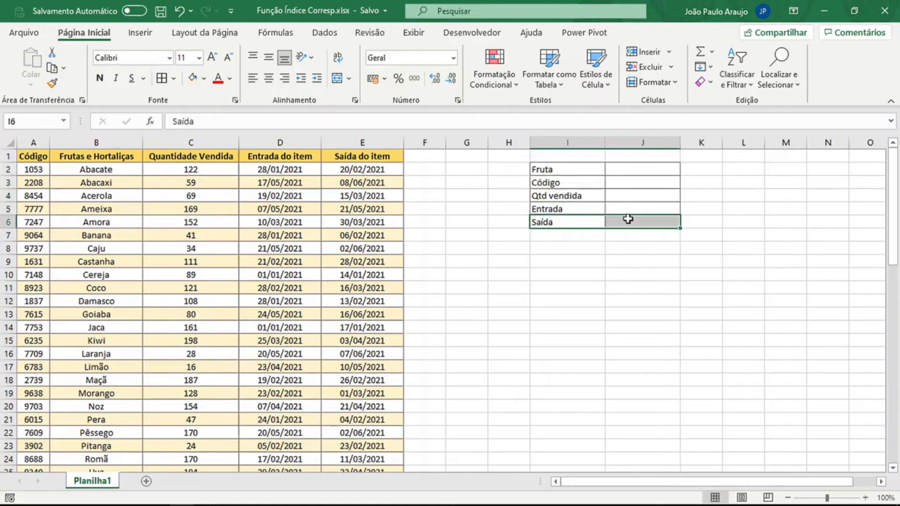
left_click(637, 171)
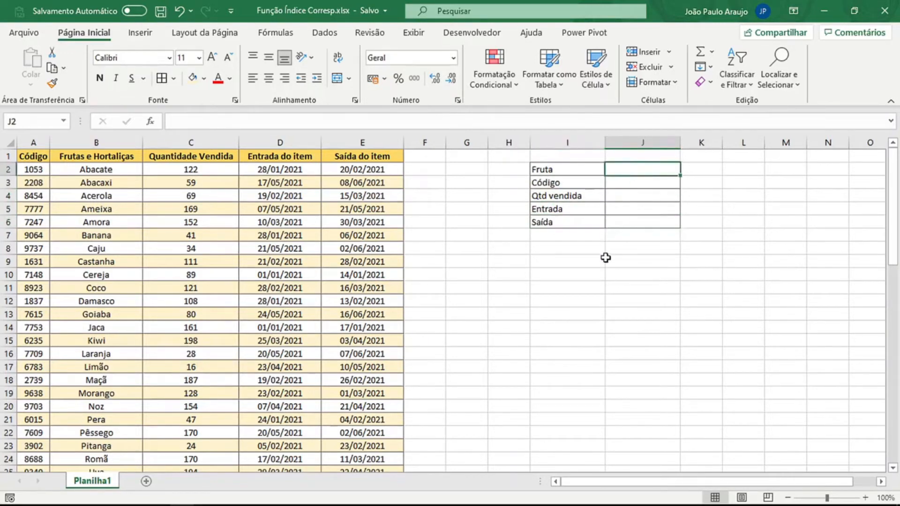
left_click_drag(115, 169, 52, 251)
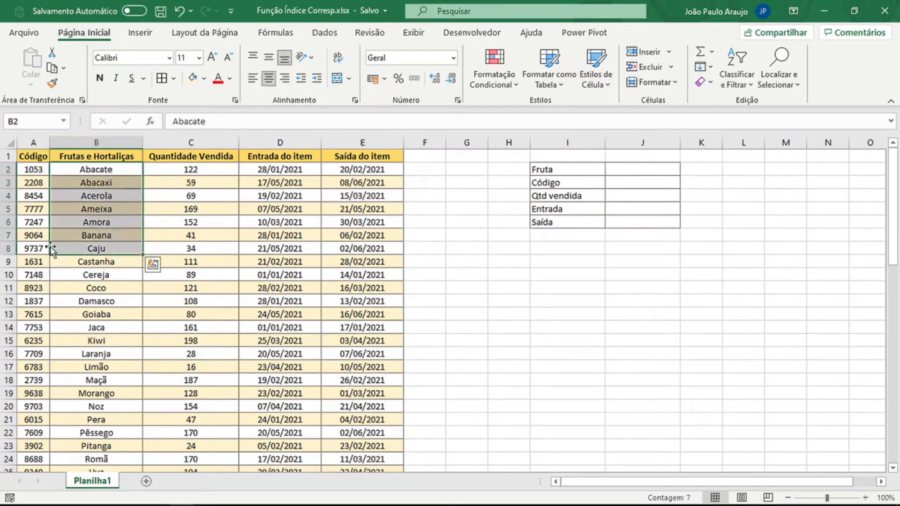
left_click(8, 249)
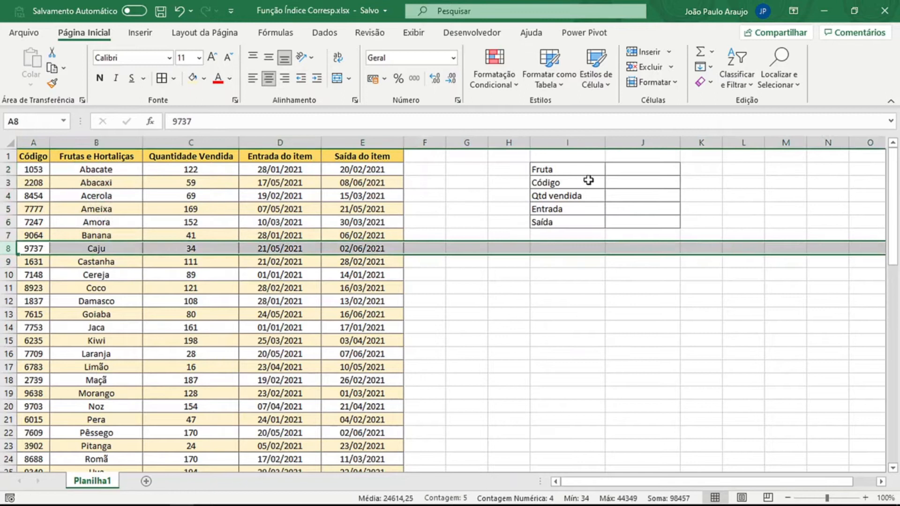
left_click(618, 169)
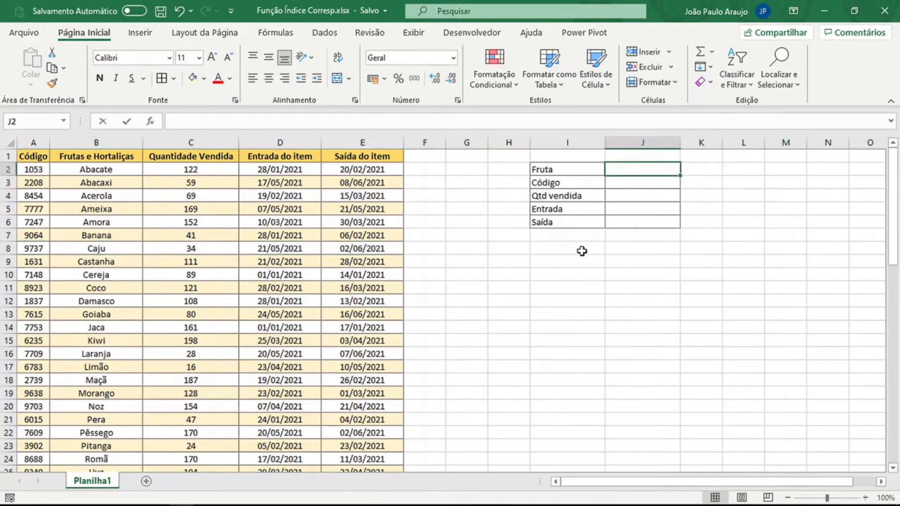
type("Caju")
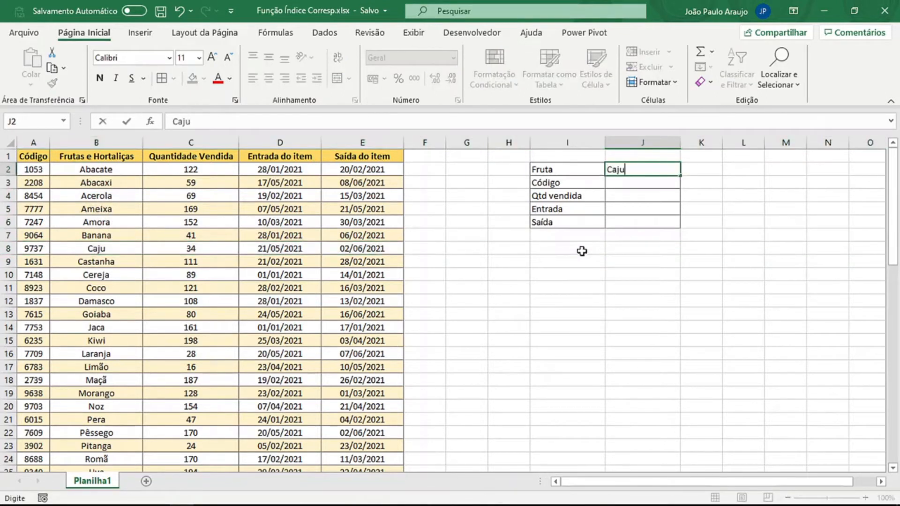
key("Return")
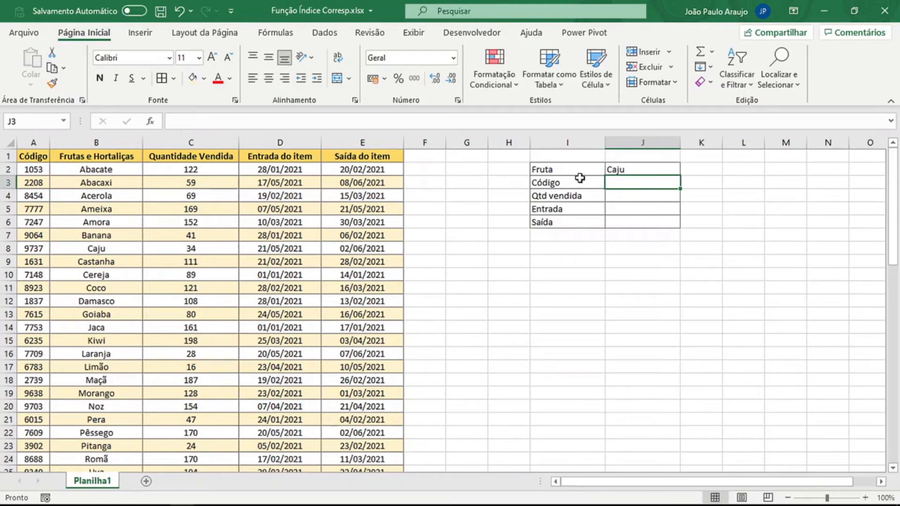
Step: Start an ÍNDICE formula in the Código result cell J3 with the table data A2:E64 as its matrix
left_click_drag(580, 178, 630, 180)
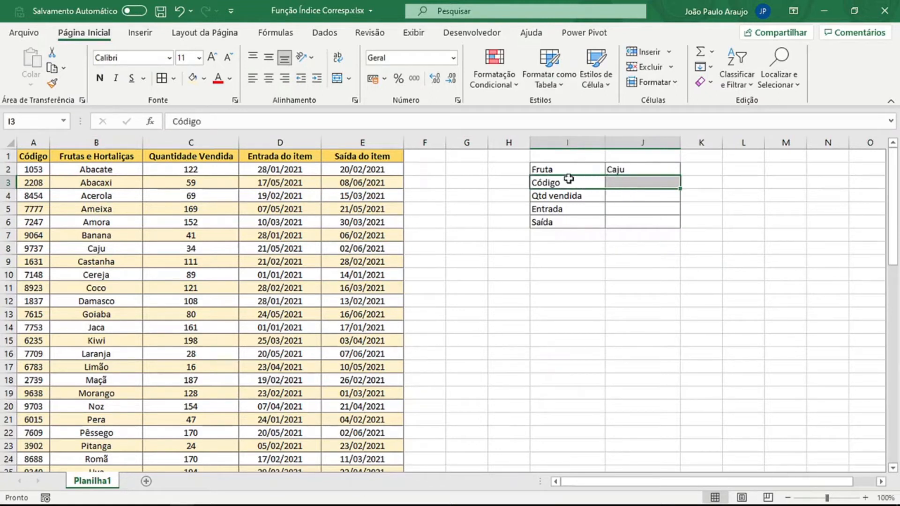
left_click_drag(568, 179, 650, 183)
left_click(649, 183)
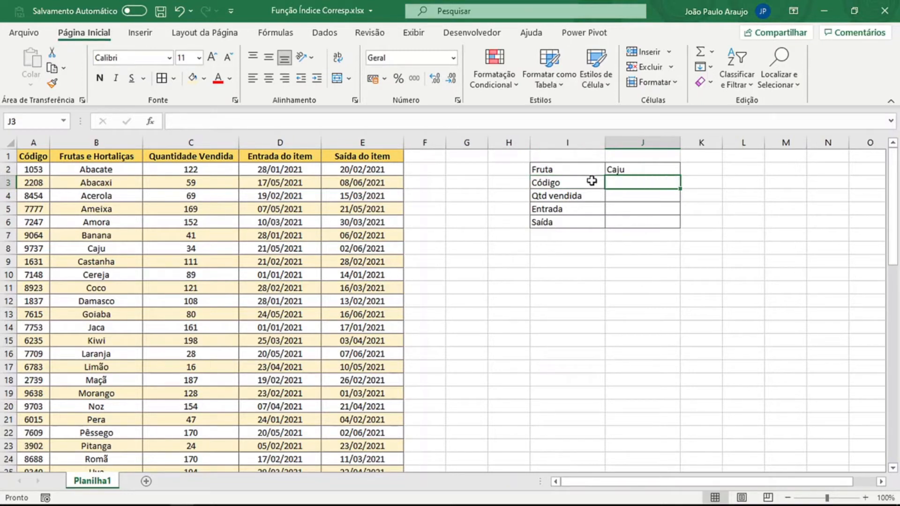
left_click_drag(591, 181, 628, 183)
left_click(628, 183)
type("=índ")
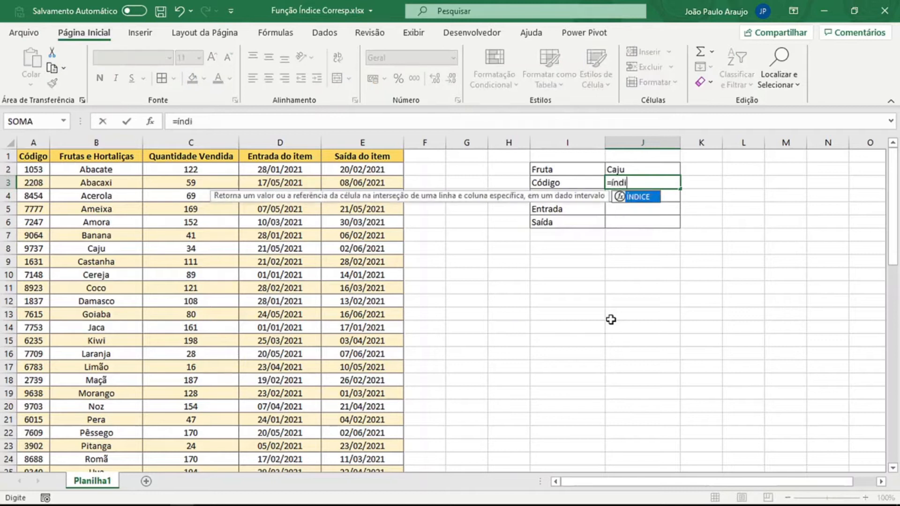
type("i")
key("Tab")
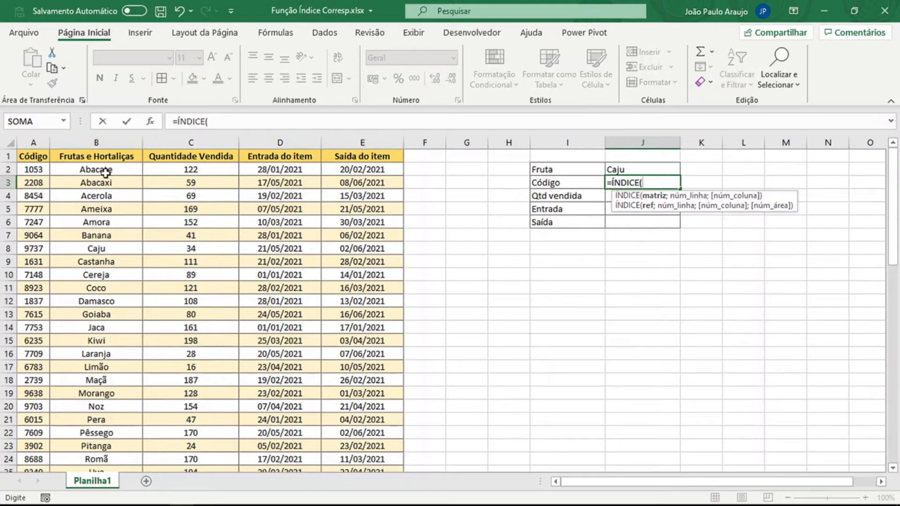
left_click(29, 171)
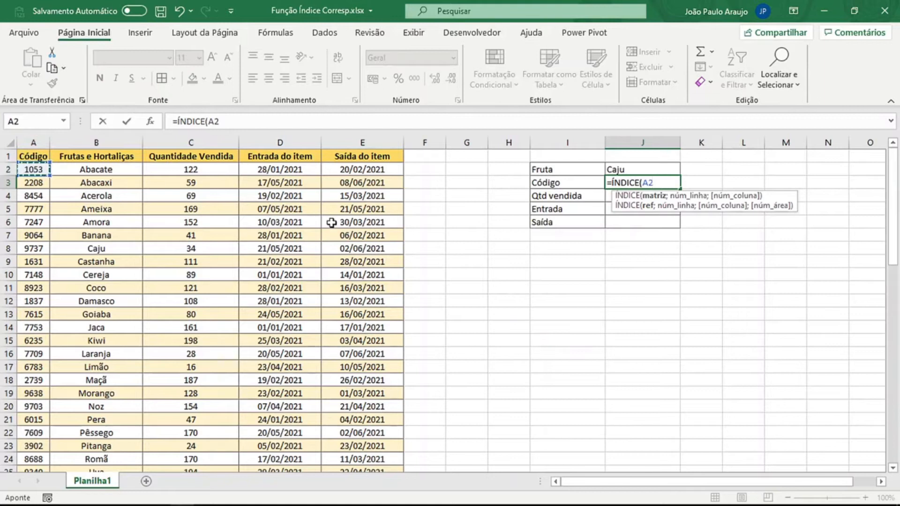
scroll(335, 226, "down", 16)
scroll(336, 225, "down", 3)
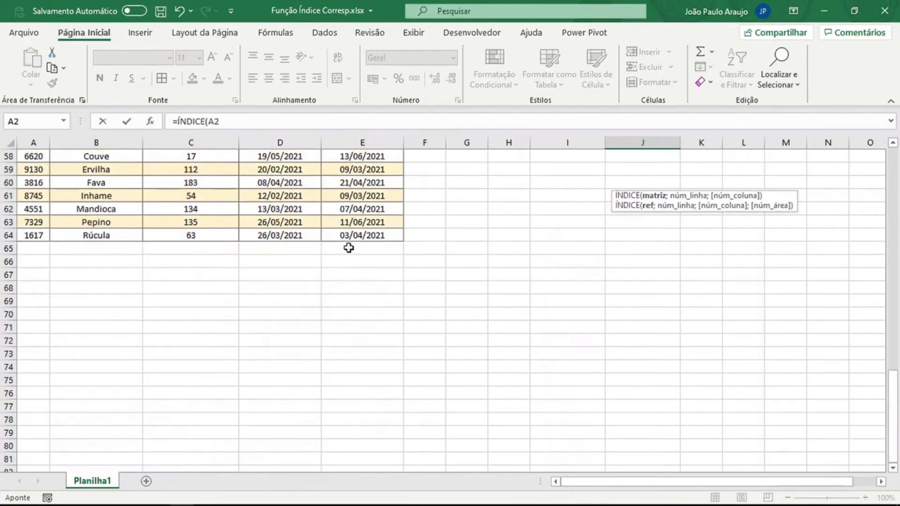
left_click(377, 236, "shift")
scroll(331, 289, "up", 9)
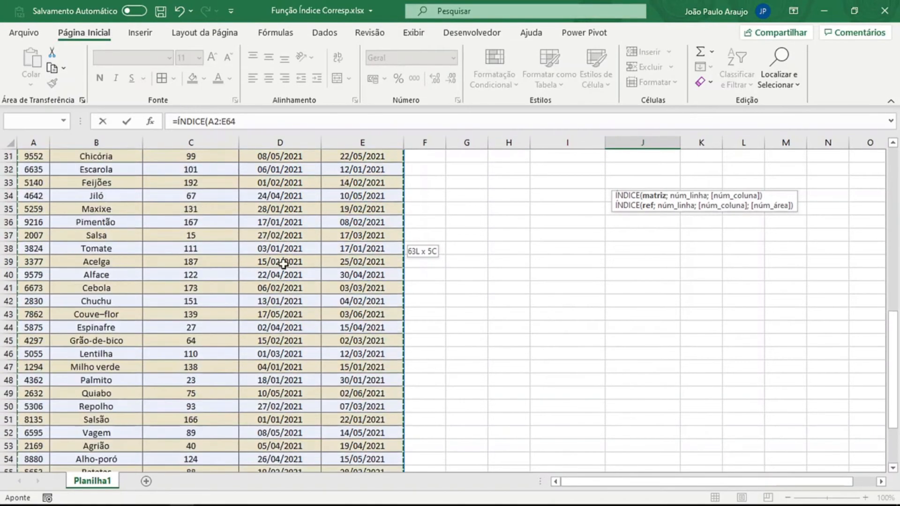
scroll(283, 264, "up", 10)
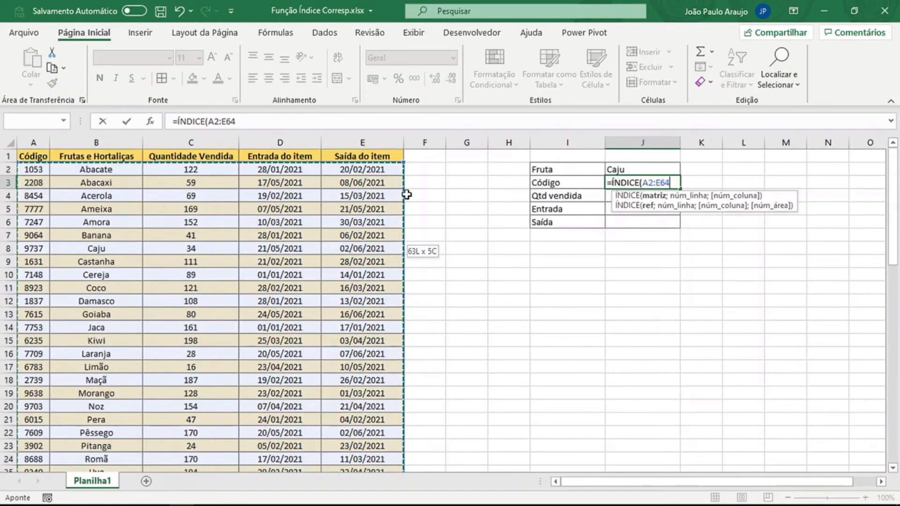
type(";")
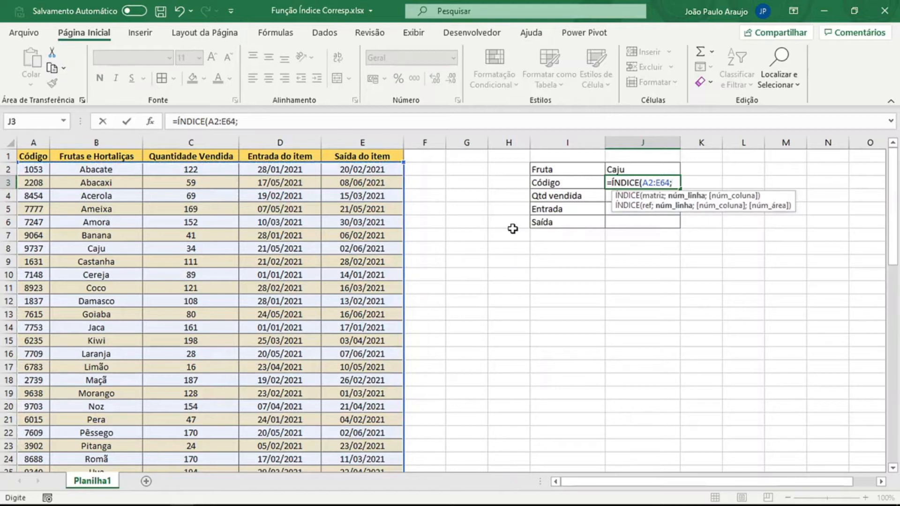
Step: Nest a CORRESP function as the row argument of the J3 formula, looking up J2 in the fruit names B2:B64
type("corre")
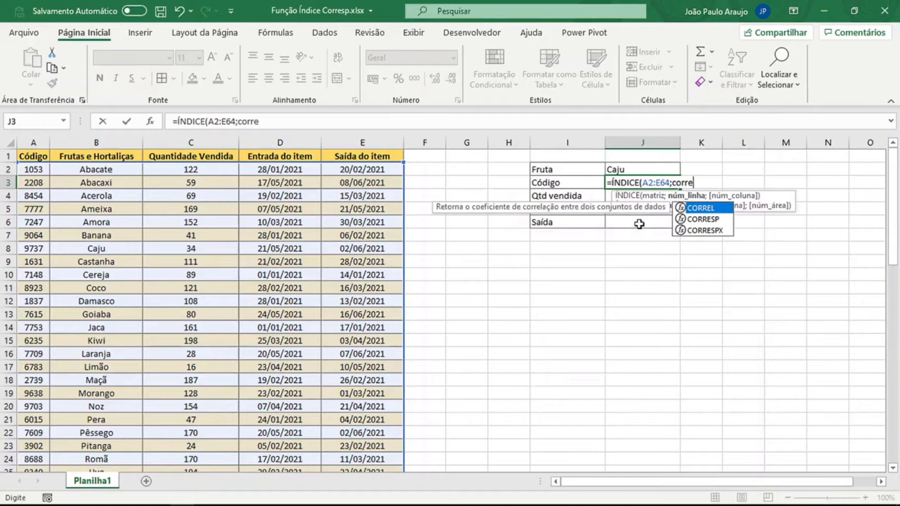
double_click(708, 222)
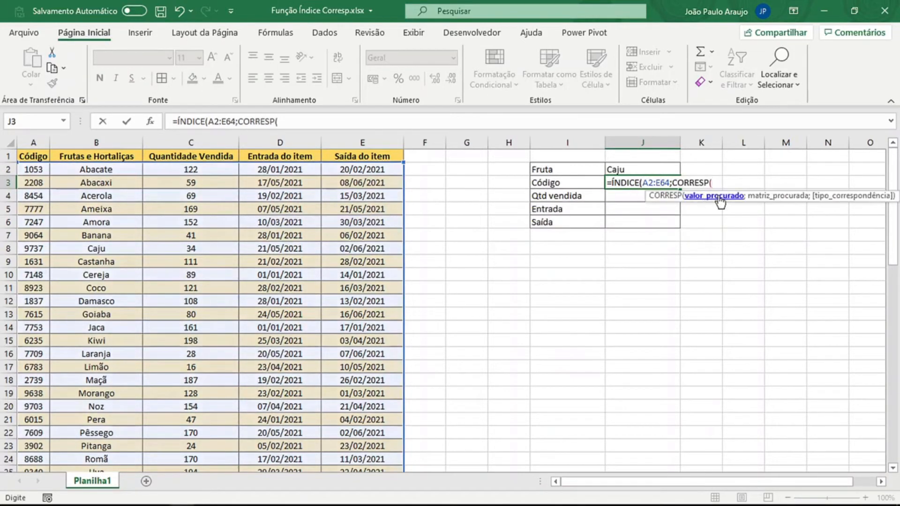
left_click(630, 171)
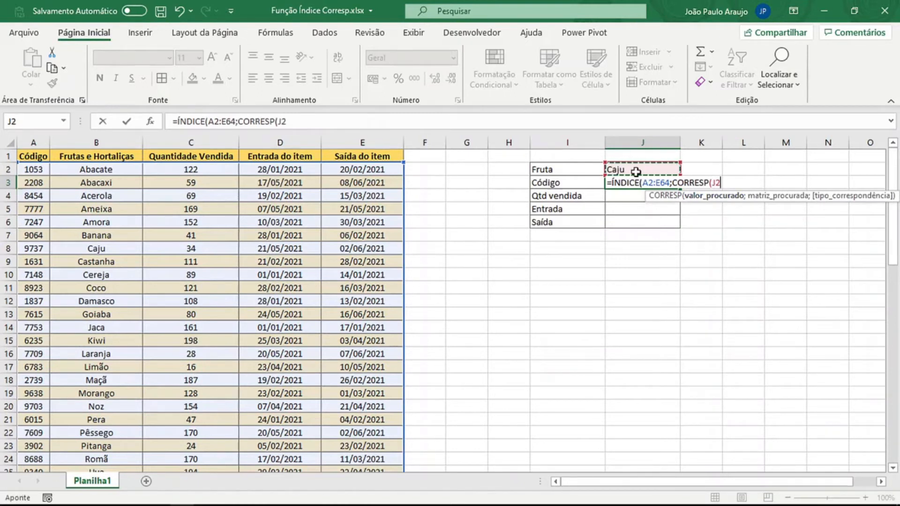
type(";")
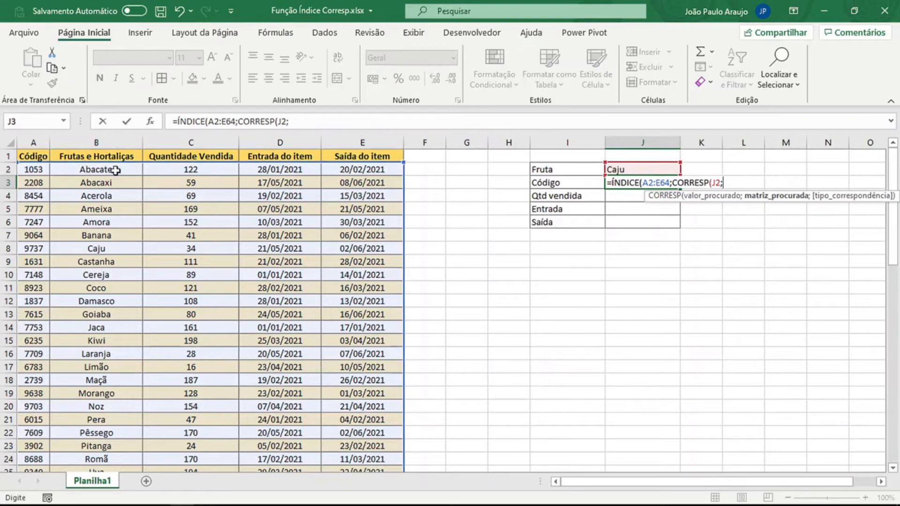
left_click_drag(116, 170, 112, 435)
scroll(471, 261, "up", 6)
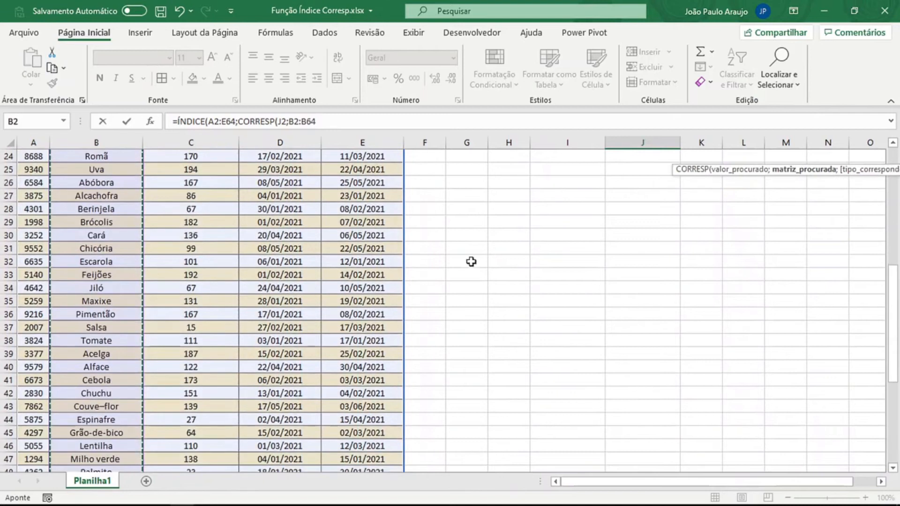
scroll(471, 262, "up", 8)
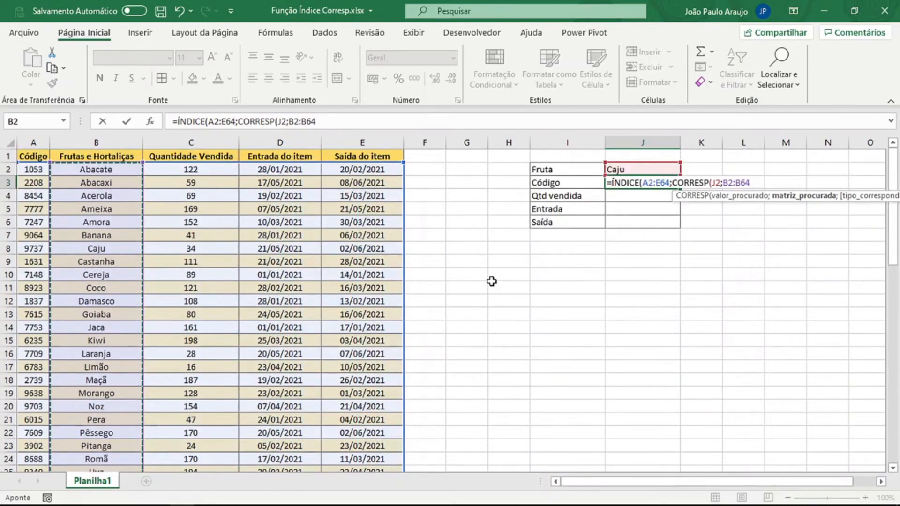
Step: Finish the J3 formula with exact match 0 for CORRESP and column number 1 for ÍNDICE, keeping J3 selected
type(";")
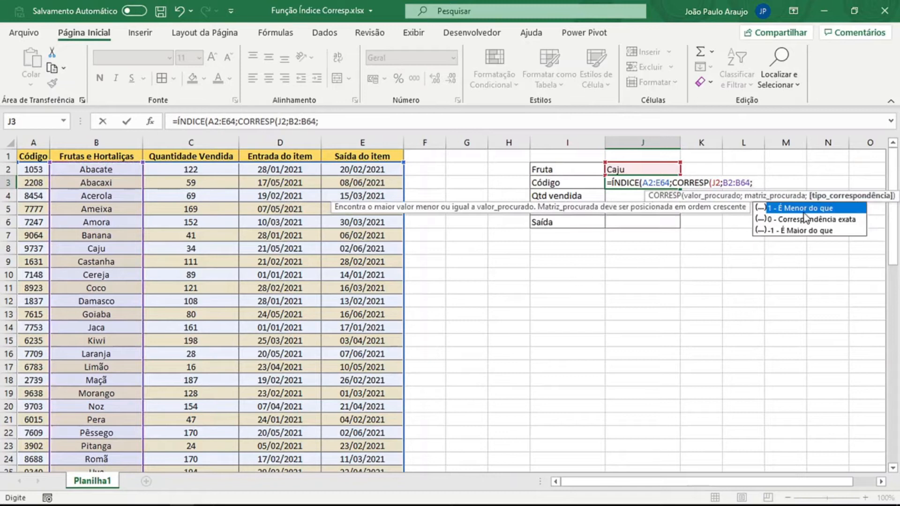
double_click(827, 220)
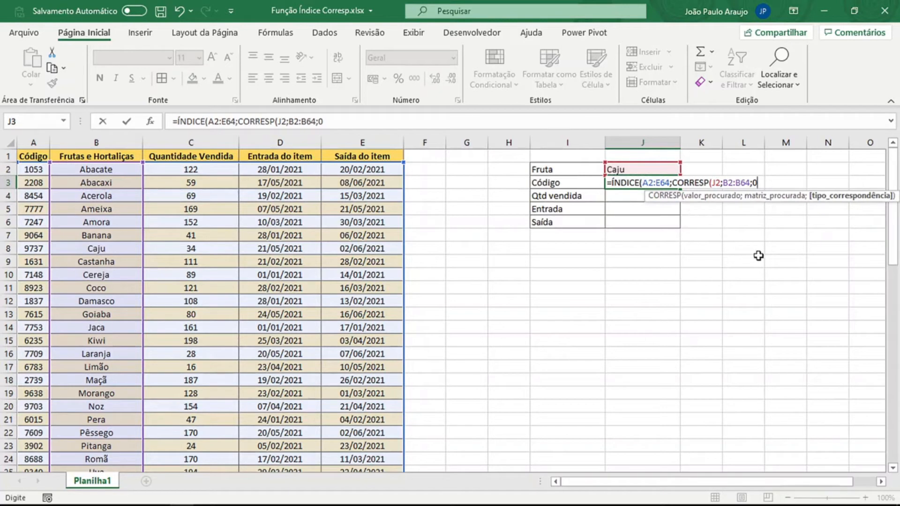
type(");1")
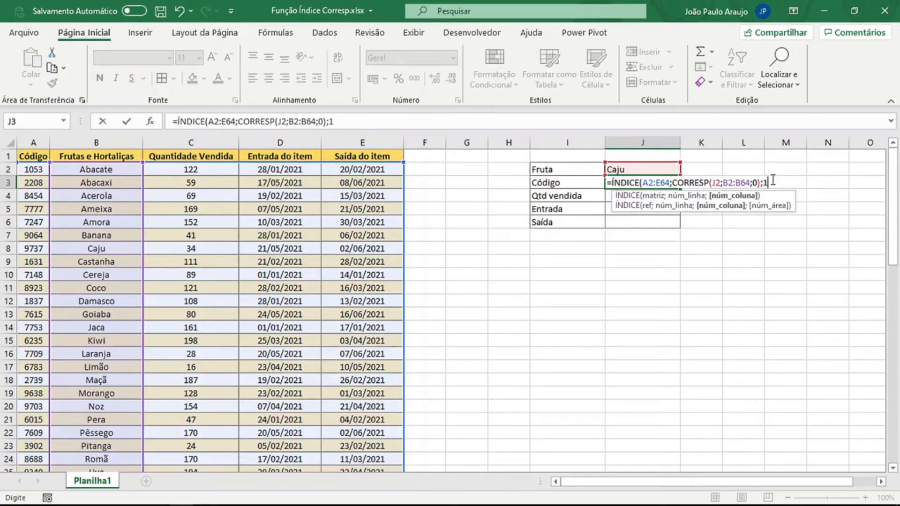
type(")")
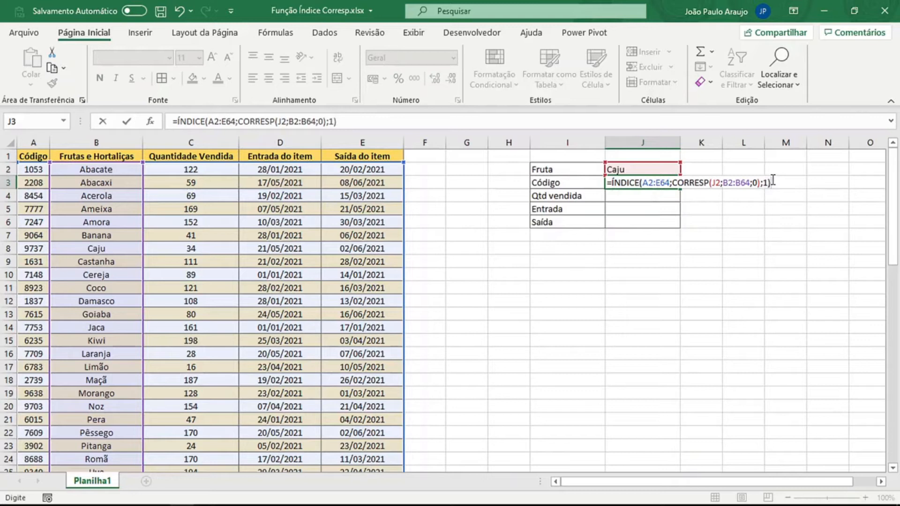
key("ctrl+Return")
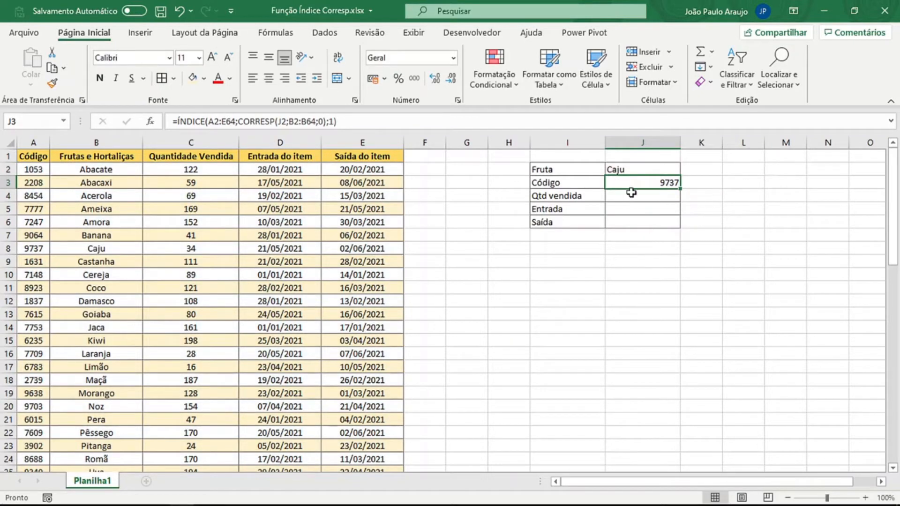
Step: Compare the Código result for Caju in J3 with the Caju row in the fruit table
left_click_drag(572, 170, 634, 171)
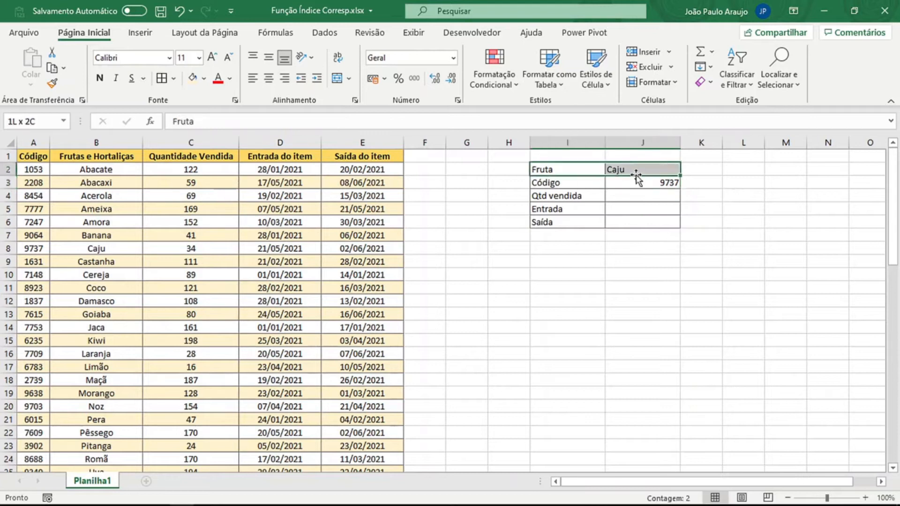
left_click_drag(580, 183, 658, 191)
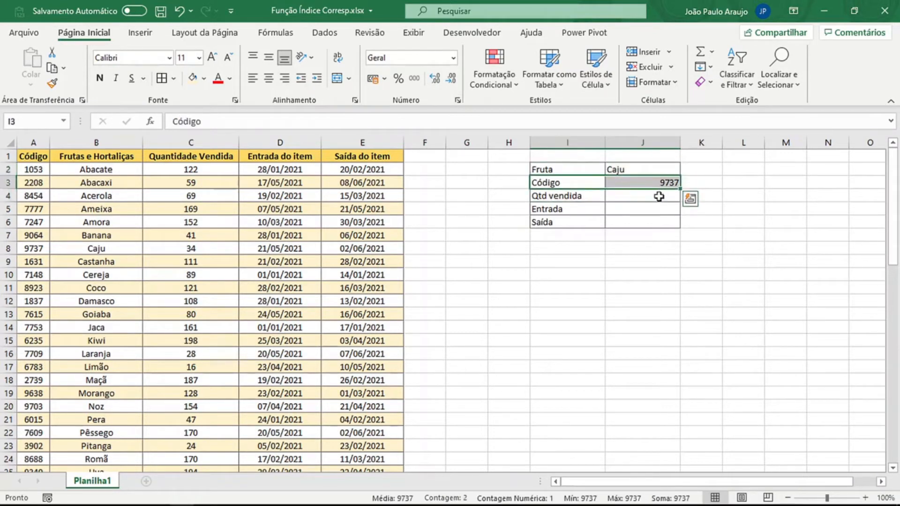
left_click_drag(113, 169, 109, 239)
left_click(8, 248)
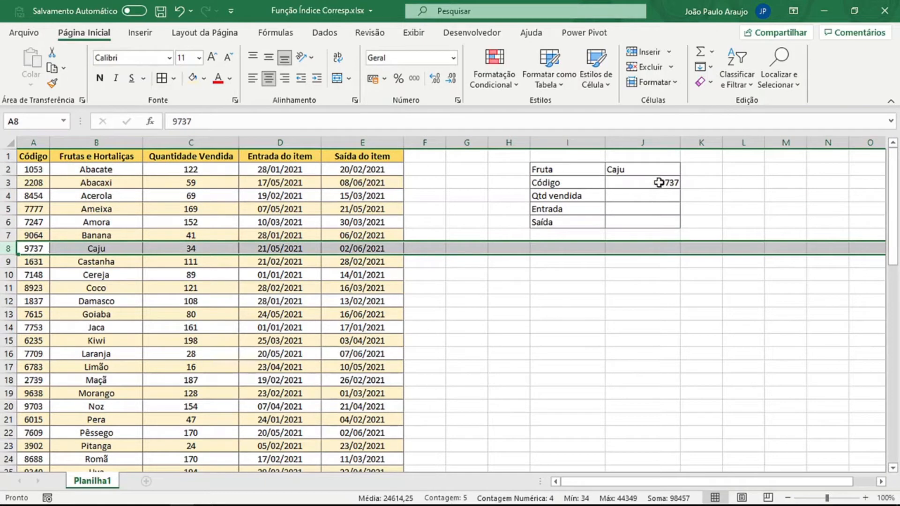
left_click(660, 182)
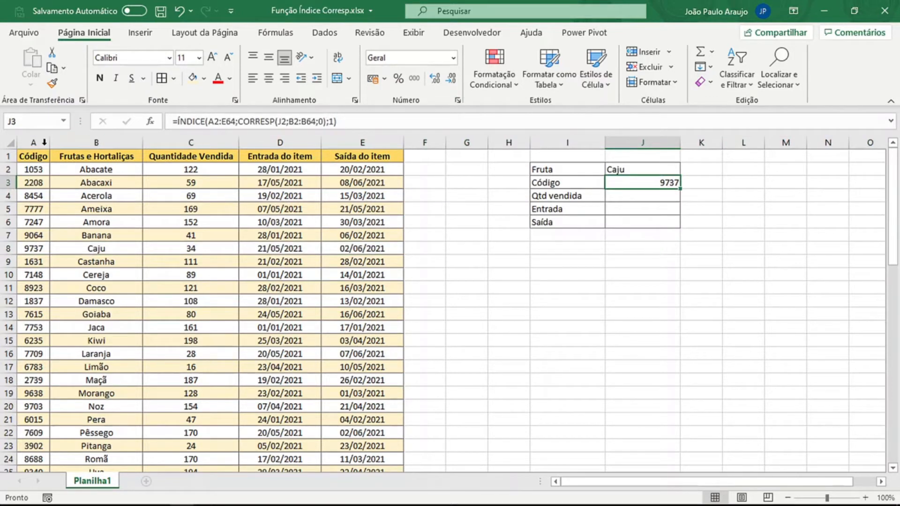
Step: Compare the table columns A:E with the lookup labels Código, Qtd vendida, Entrada and Saída in I3:I6
left_click_drag(41, 143, 370, 144)
left_click(655, 183)
left_click(581, 182)
left_click_drag(581, 182, 578, 223)
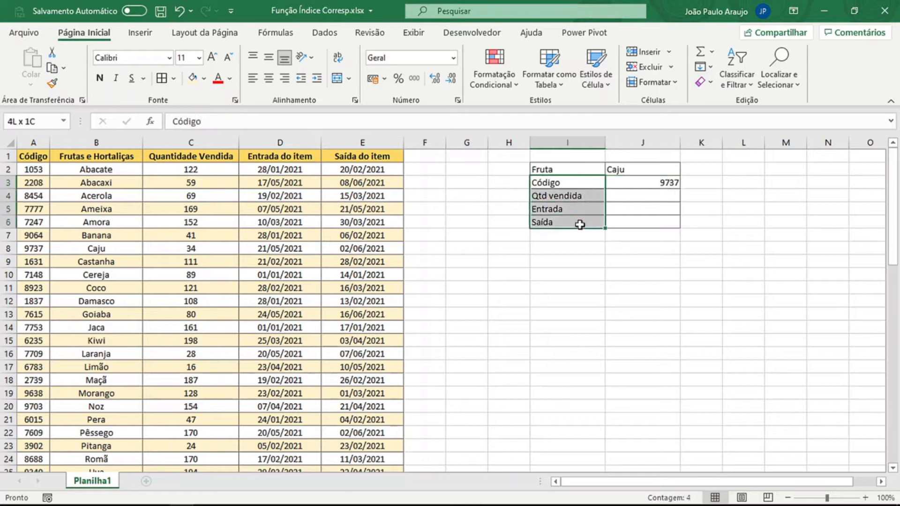
left_click_drag(583, 184, 579, 223)
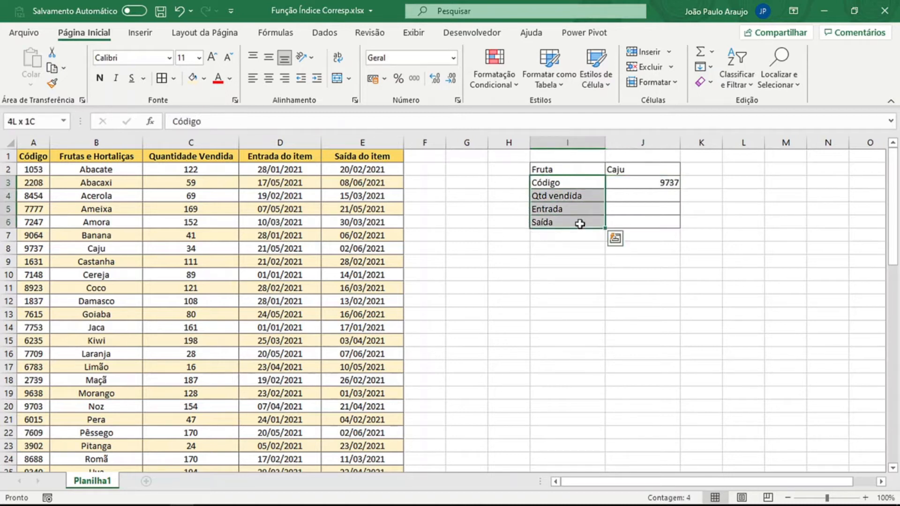
left_click(578, 196)
left_click(572, 211)
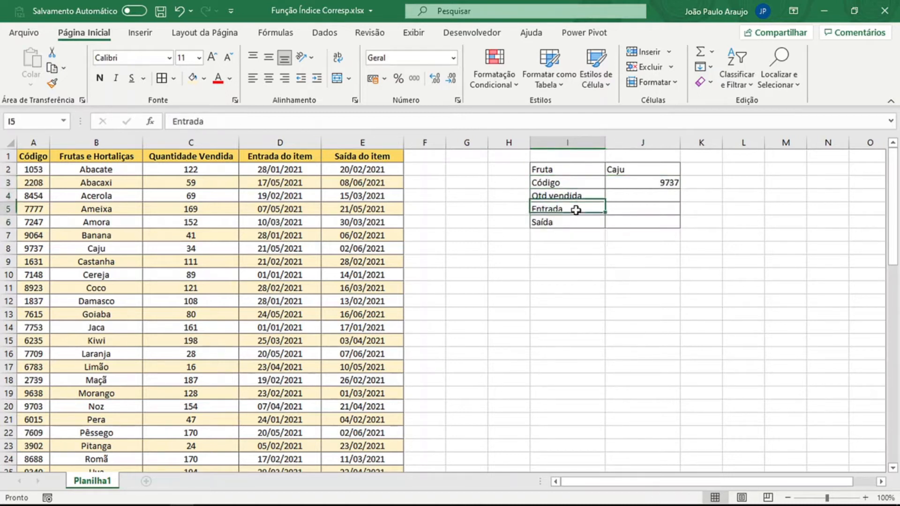
left_click(572, 220)
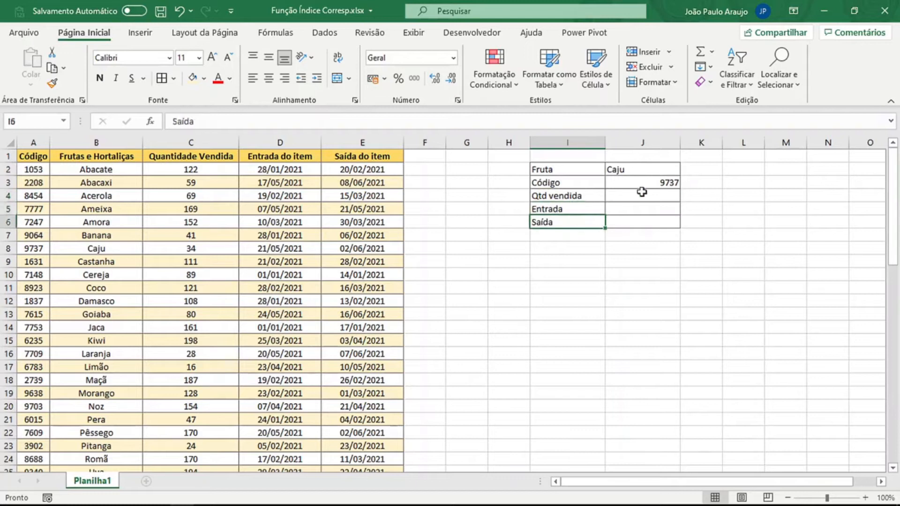
Step: Fill the J3 formula down through J6 and check the references in the J4 copy
left_click(663, 183)
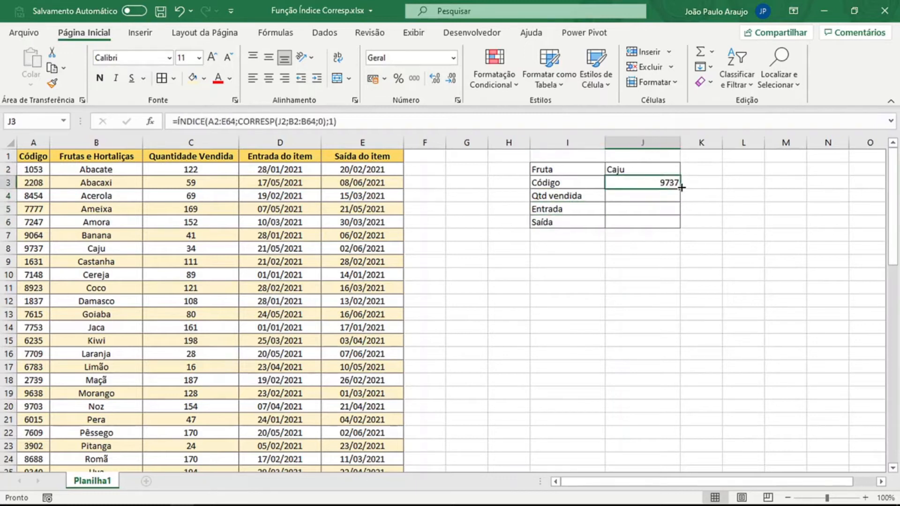
left_click_drag(681, 187, 677, 225)
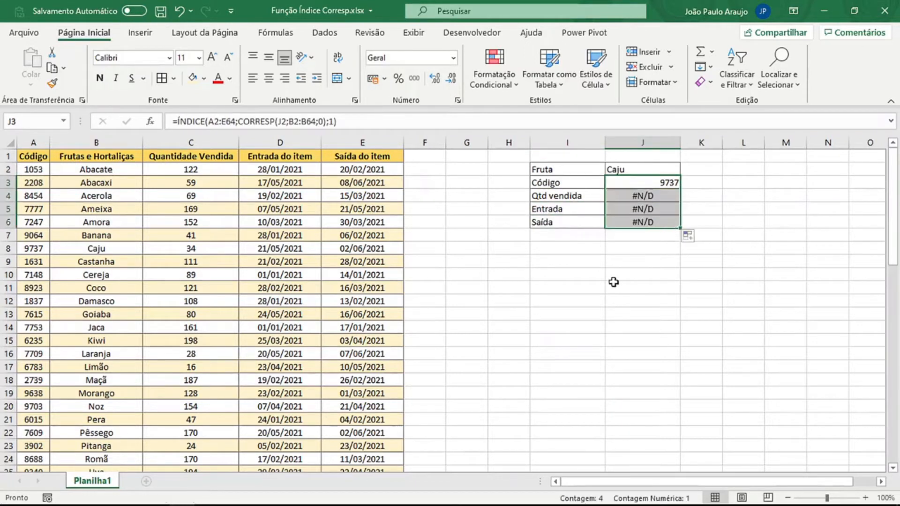
left_click(659, 195)
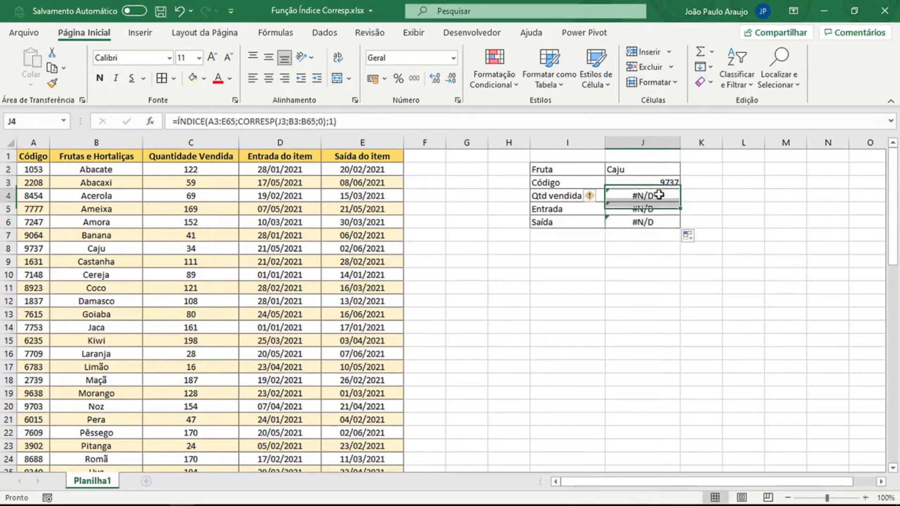
left_click(535, 121)
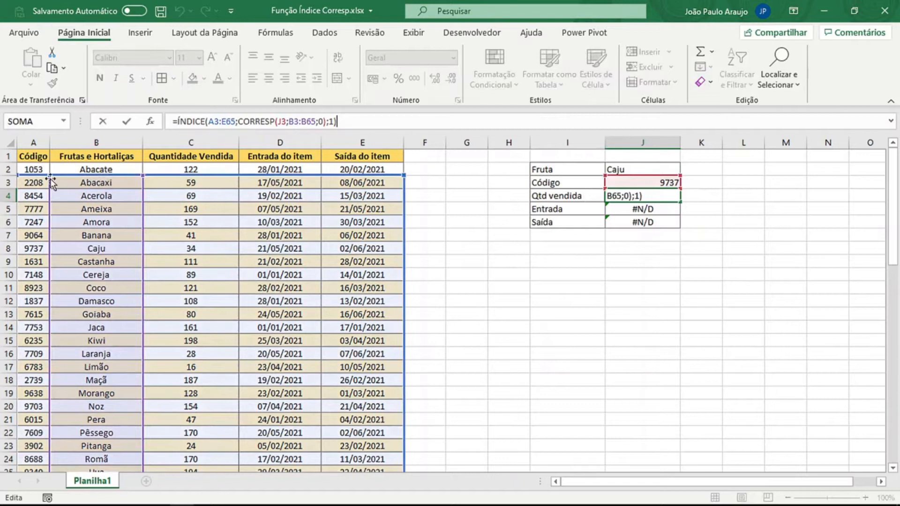
key("Return")
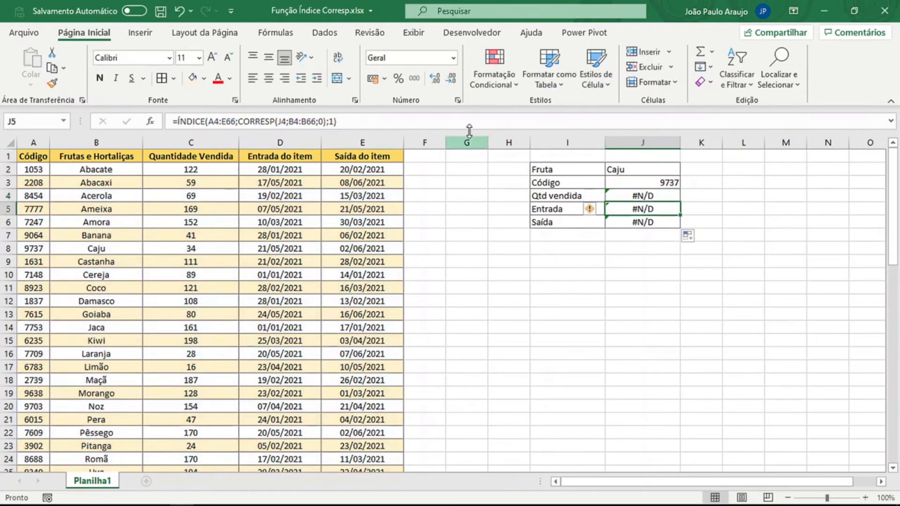
Step: Try moving the Entrada formula's ranges in J5 to A2:E64 and B2:B64, and cancel the edit
left_click(419, 128)
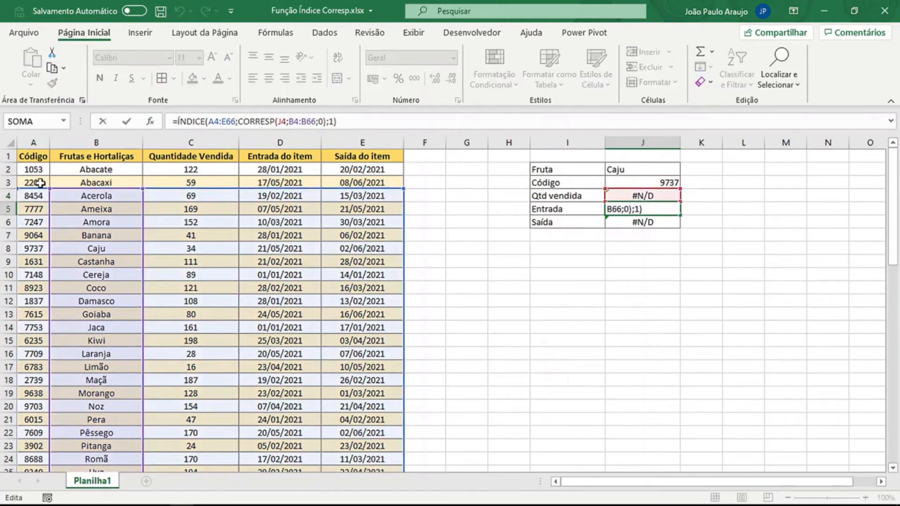
left_click_drag(80, 192, 381, 165)
left_click_drag(127, 188, 131, 167)
key("Escape")
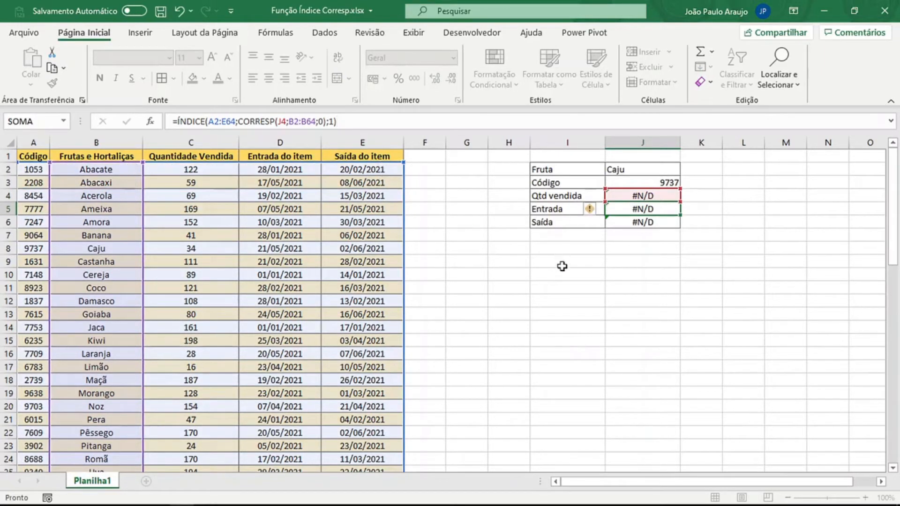
Step: Try moving the Qtd vendida formula's ranges in J4 to A2:E64 and B2:B64, and cancel the edit
left_click(655, 196)
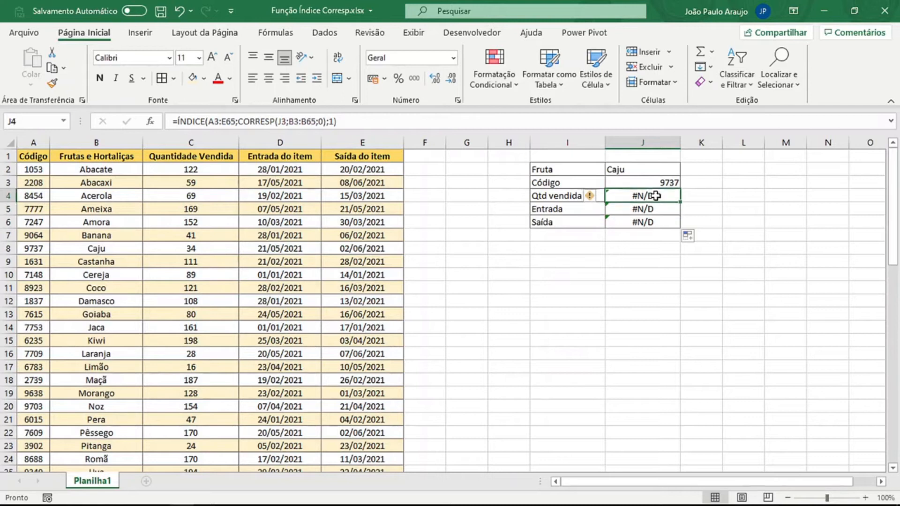
double_click(655, 196)
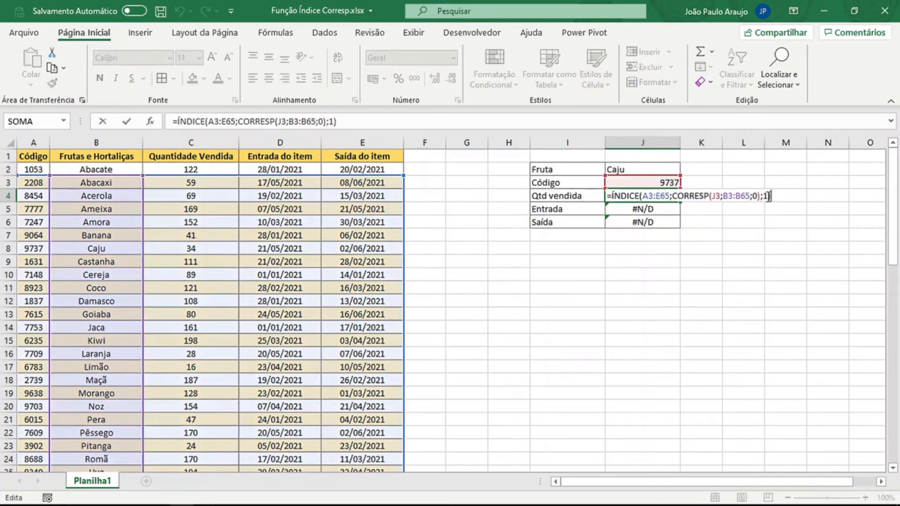
left_click(764, 196)
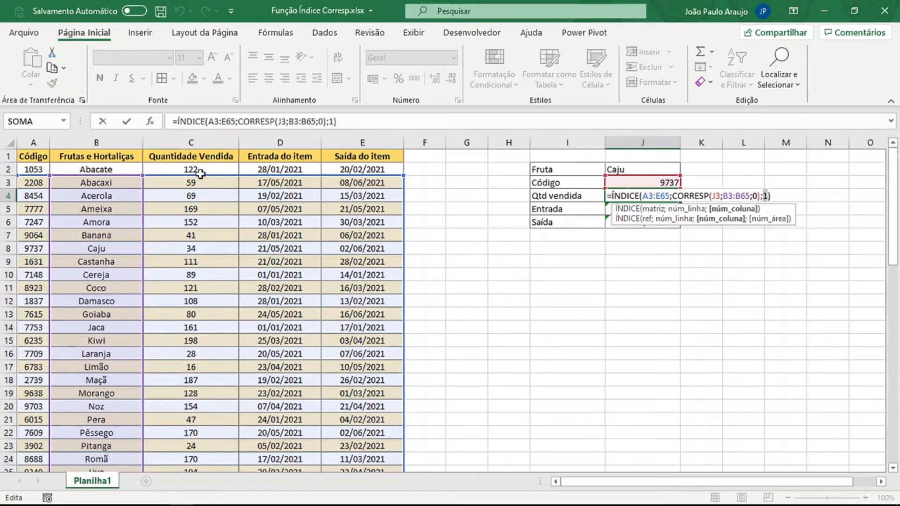
left_click_drag(196, 174, 191, 165)
left_click_drag(123, 174, 123, 162)
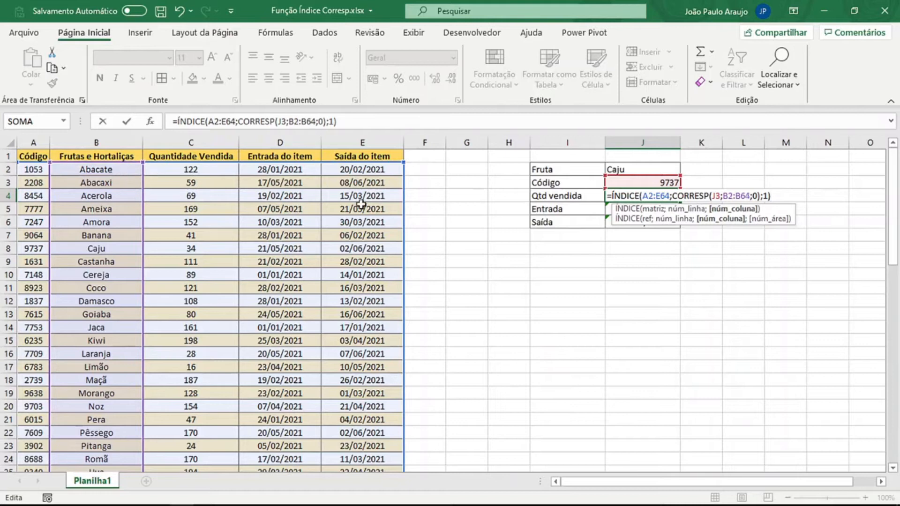
key("Escape")
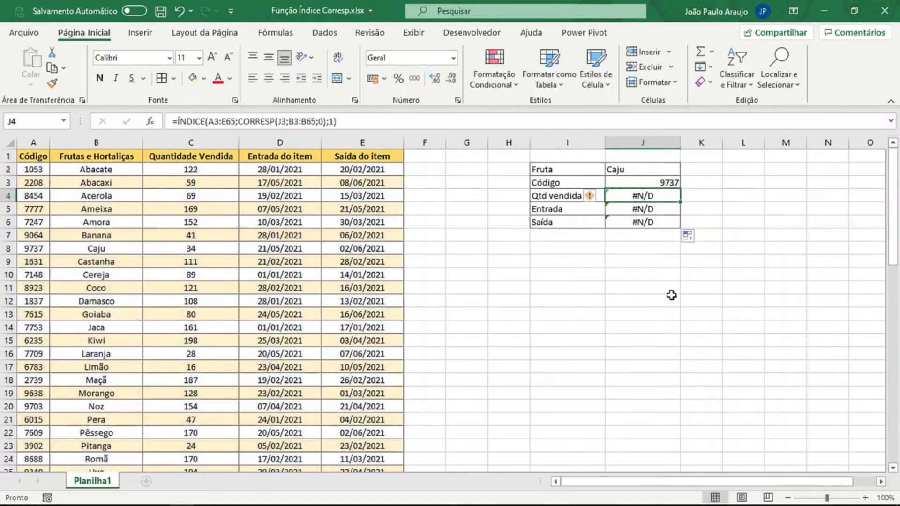
Step: Make the J3 formula's references absolute as $A$2:$E$64, $B$2:$B$64 and $J$2
key("Up")
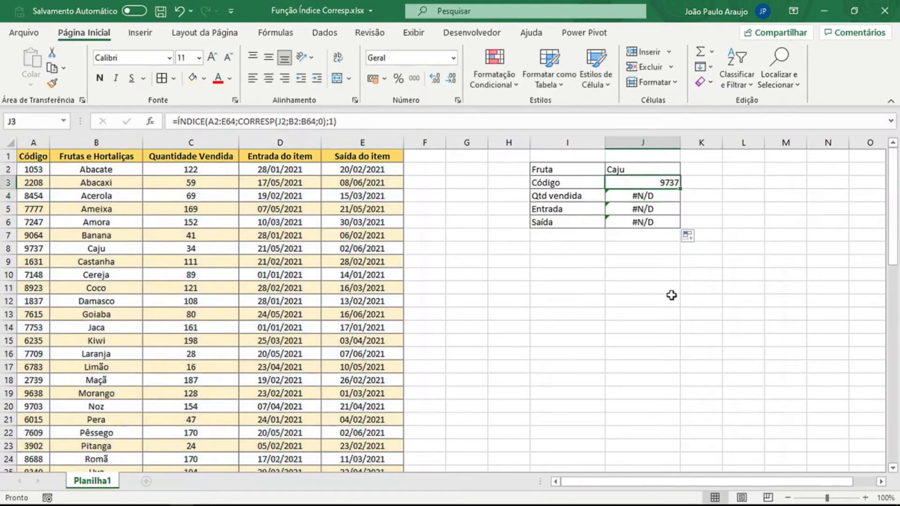
double_click(635, 181)
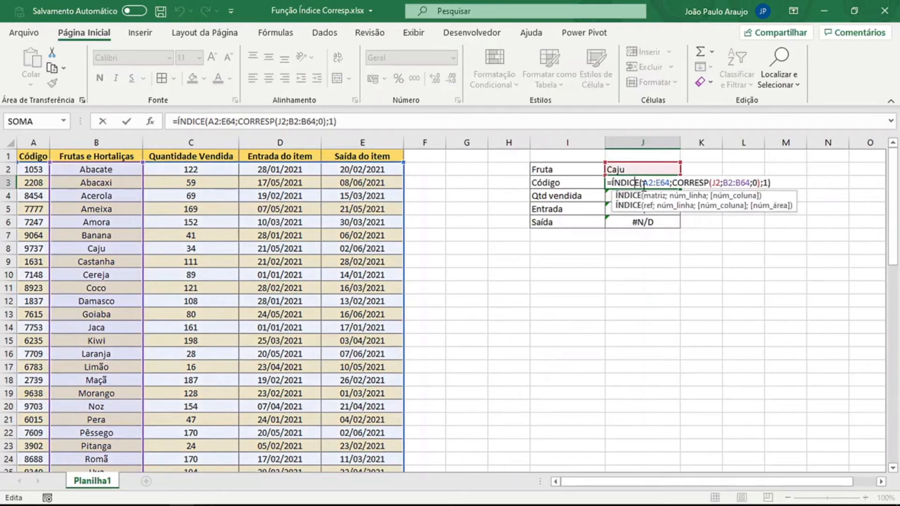
left_click_drag(643, 185, 670, 184)
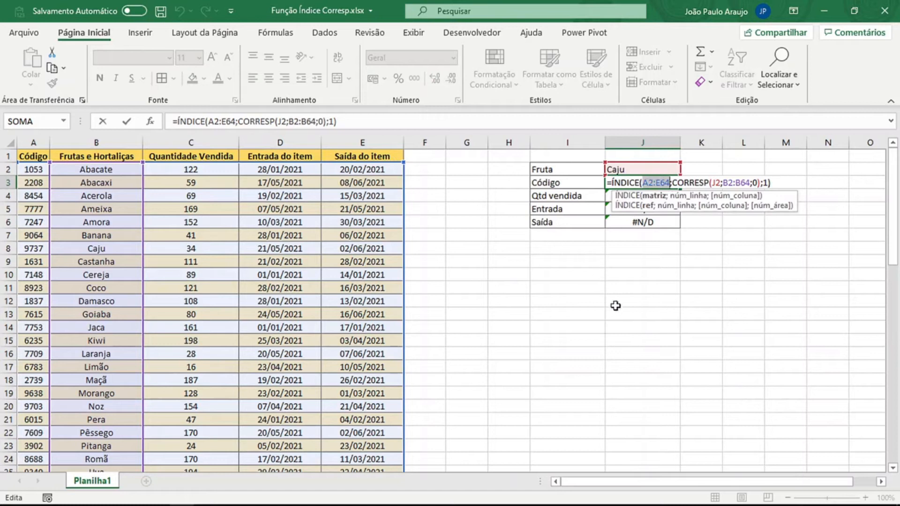
key("F4")
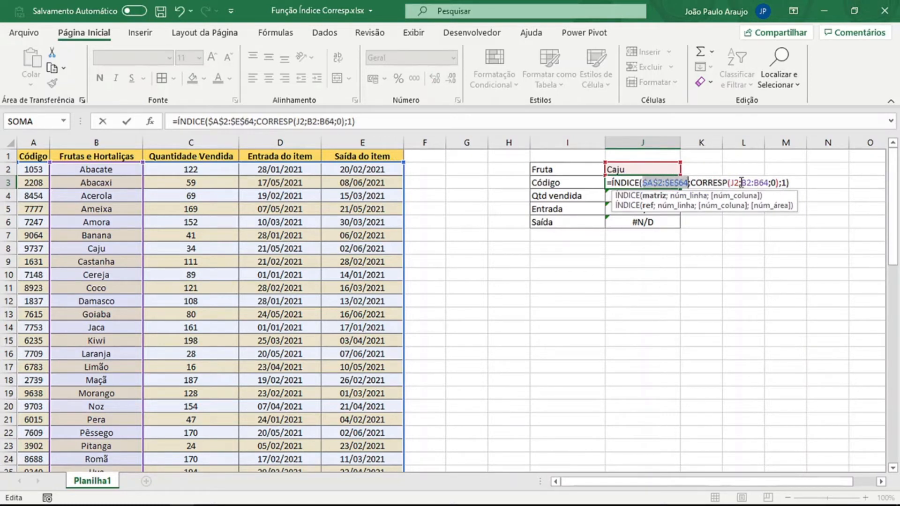
left_click_drag(742, 182, 770, 183)
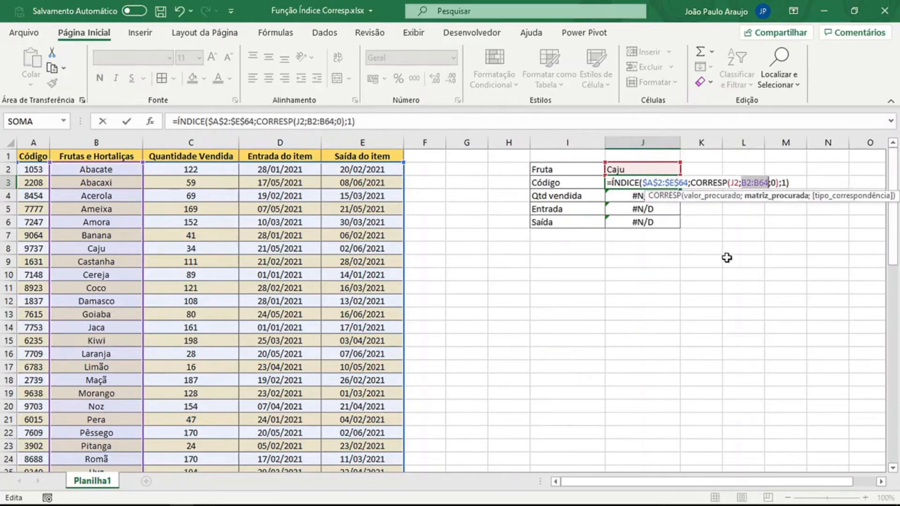
key("F4")
left_click(730, 182)
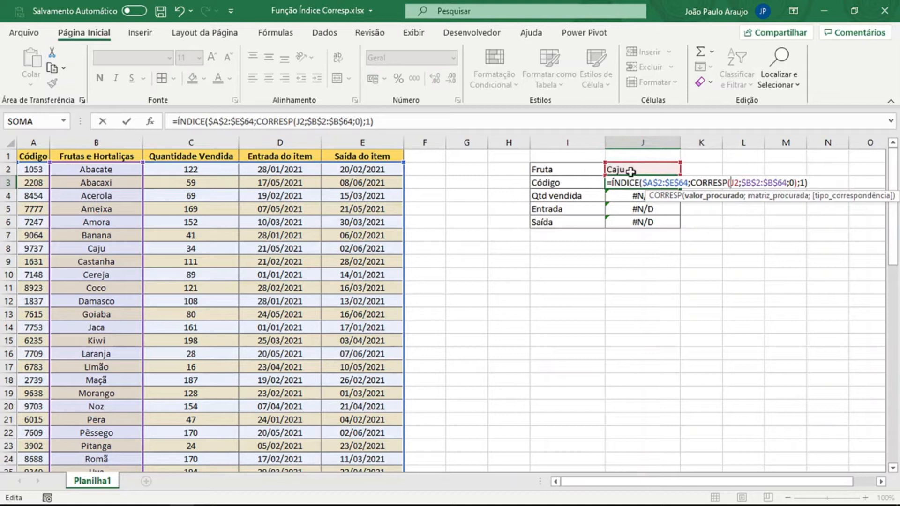
left_click(734, 196)
key("F4")
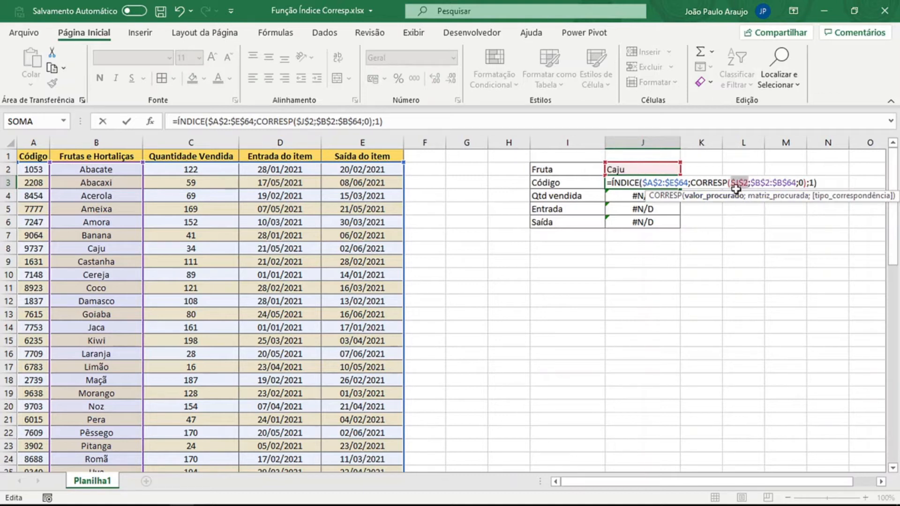
key("ctrl+Return")
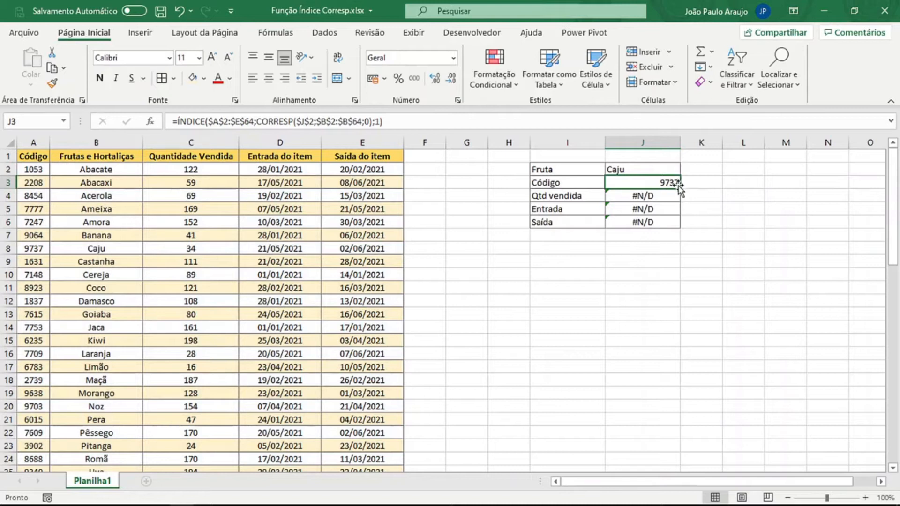
Step: Fill the J3 formula down through J6 and make the Qtd vendida formula in J4 return the Quantidade Vendida column
left_click_drag(680, 188, 633, 225)
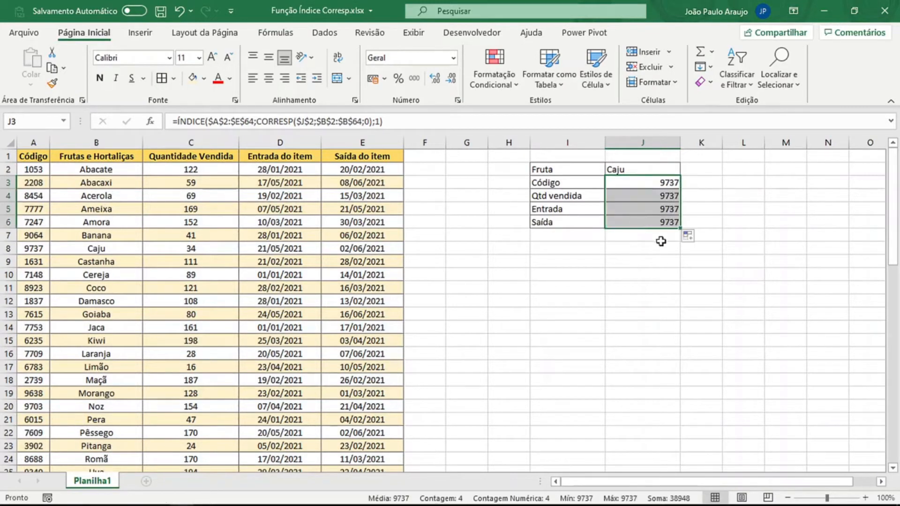
left_click(662, 196)
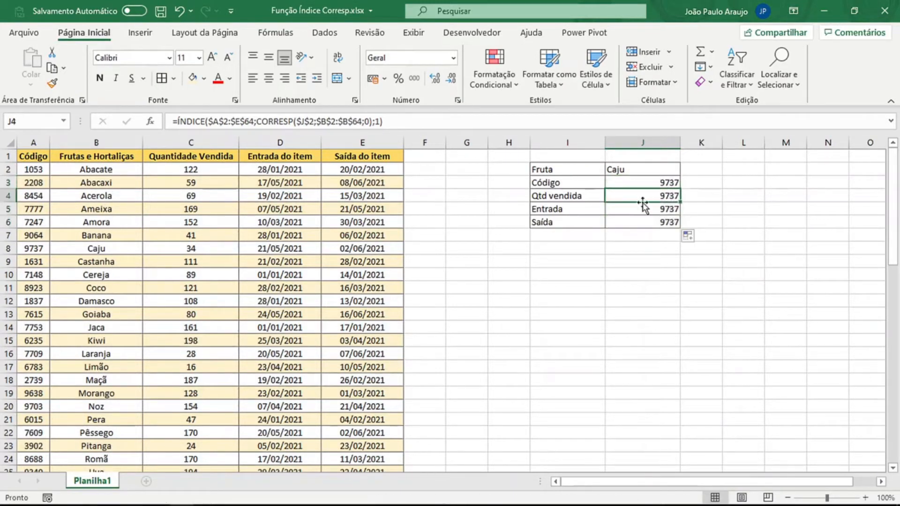
key("F2")
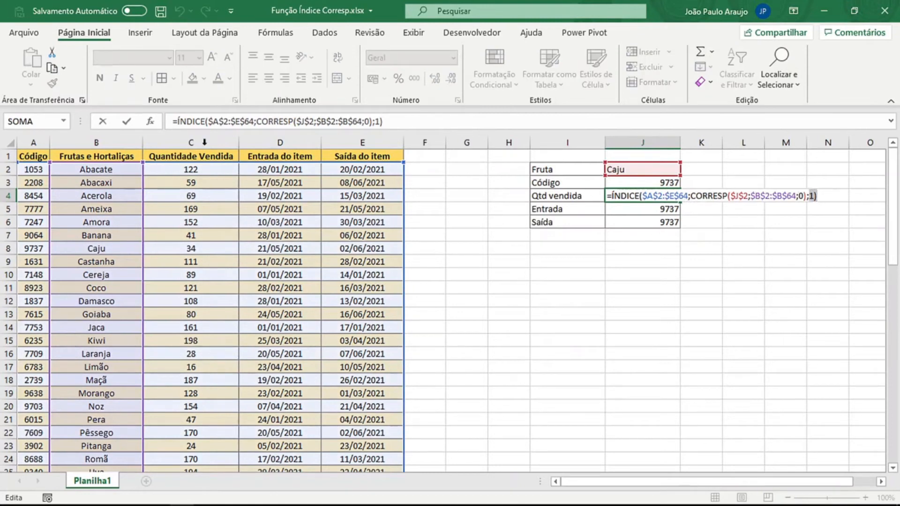
key("Left")
key("Left")
key("Return")
Step: Set the ÍNDICE column number to 4 in the Entrada formula in J5
key("F2")
key("Left")
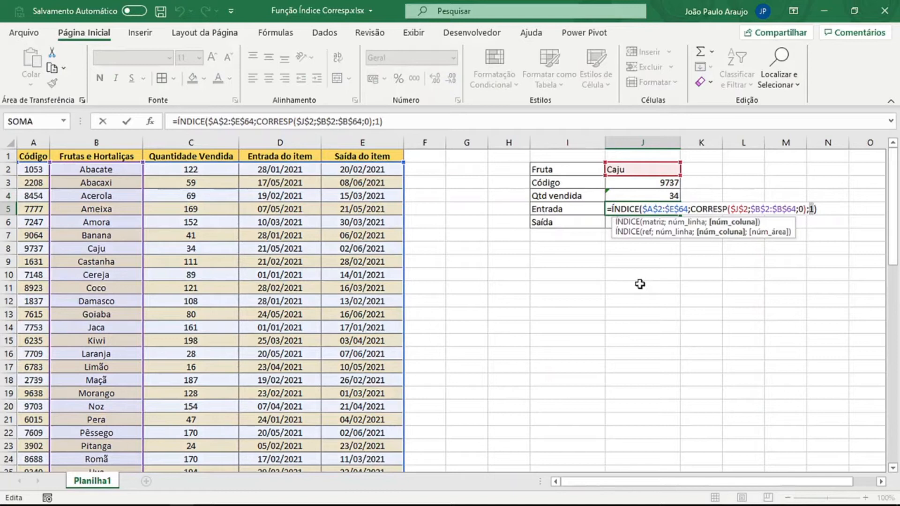
type("4")
key("Return")
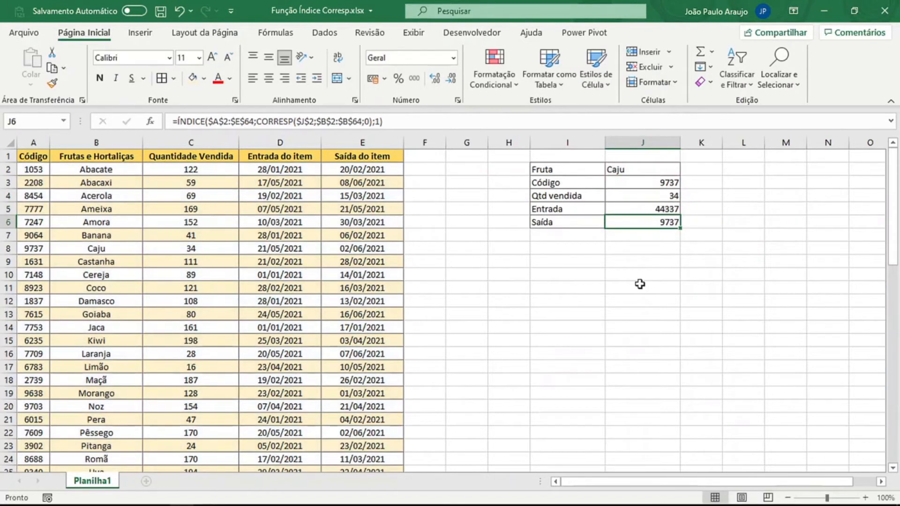
Step: Set the ÍNDICE column number to 5 in the Saída formula in J6
key("F2")
key("Left")
key("shift+Left")
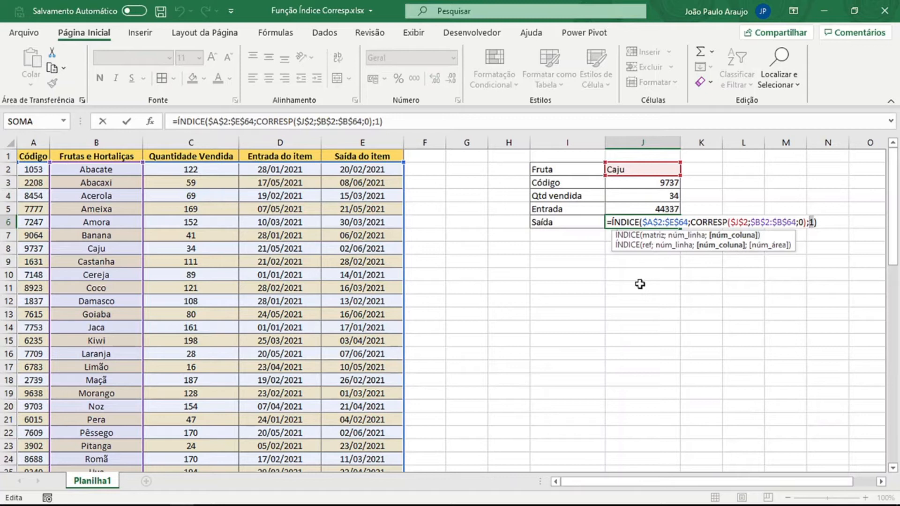
type("5")
key("Return")
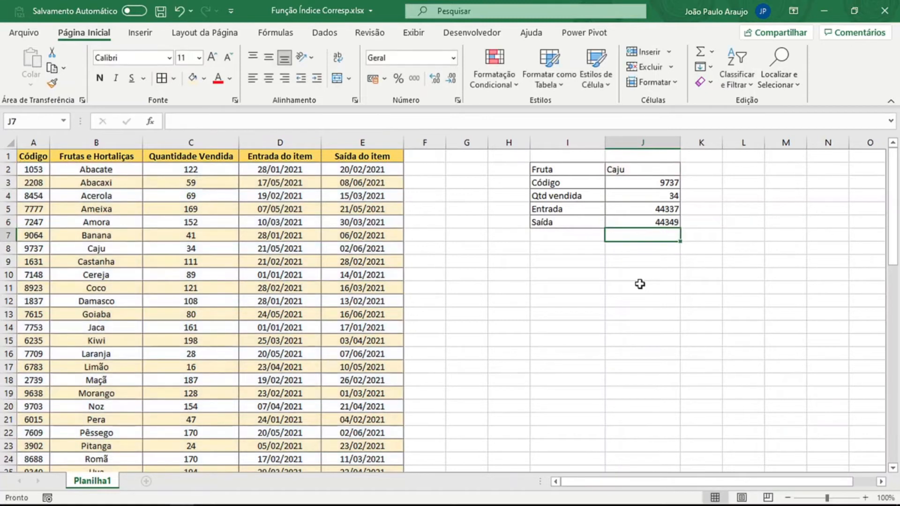
Step: Format the Entrada and Saída results in J5:J6 as Data Abreviada
left_click_drag(630, 208, 629, 220)
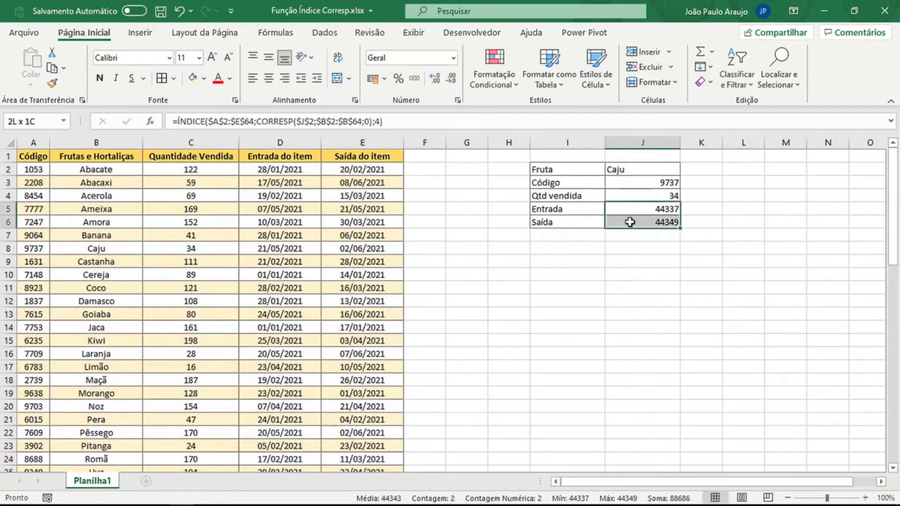
left_click(453, 58)
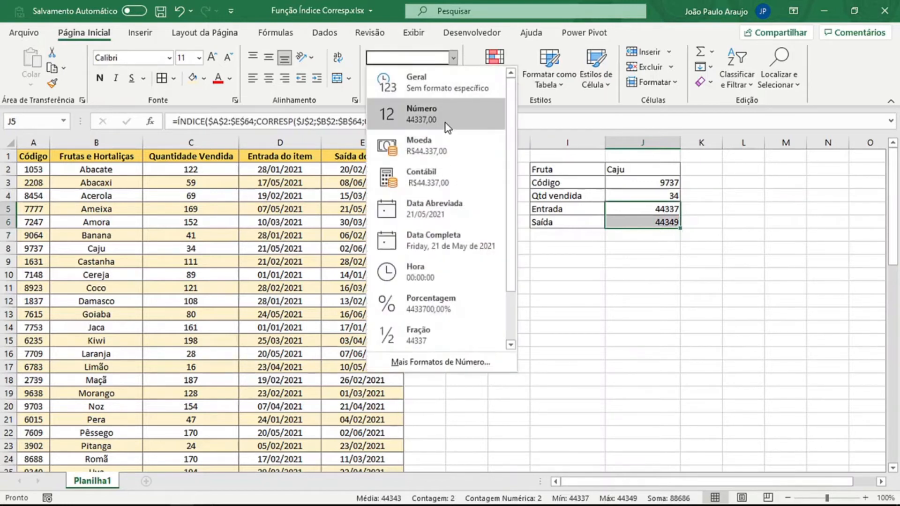
left_click(441, 208)
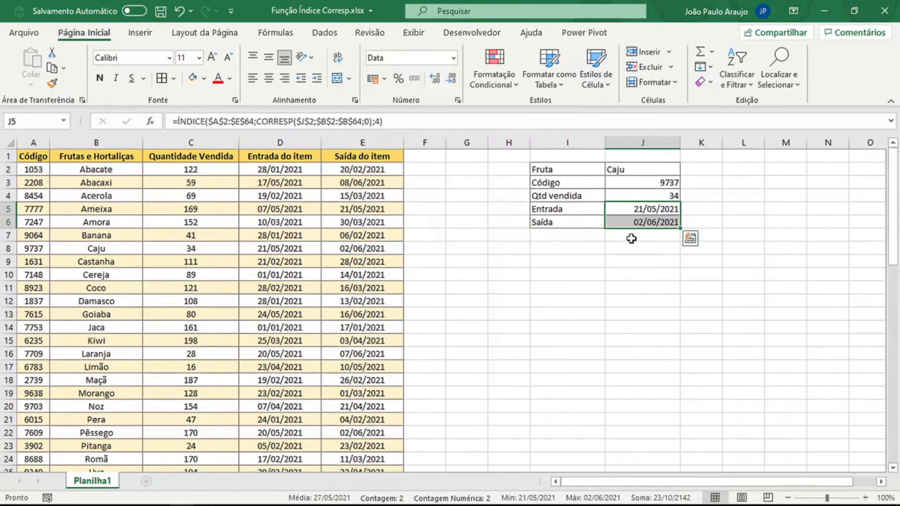
Step: Compare the Caju row with the lookup block I2:J6, and change the fruit in J2 to Kiwi
left_click(623, 170)
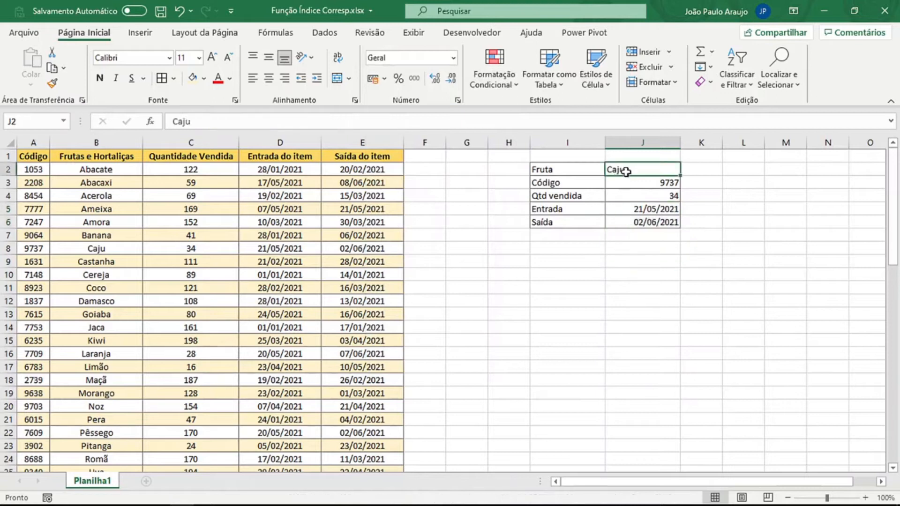
left_click(8, 248)
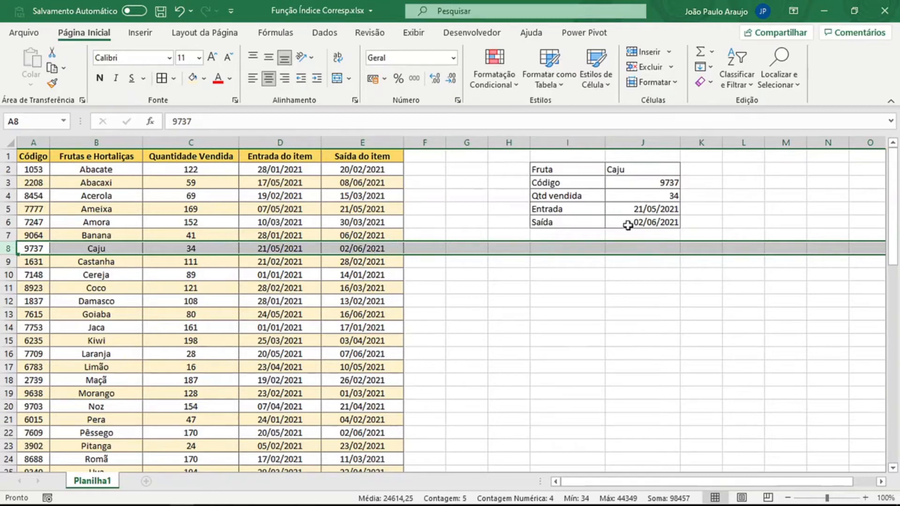
left_click(570, 172)
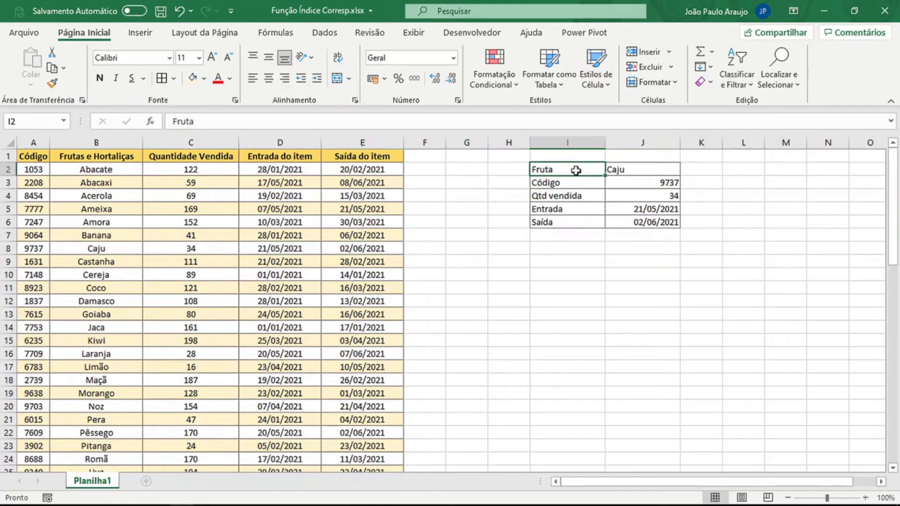
left_click_drag(576, 170, 665, 223)
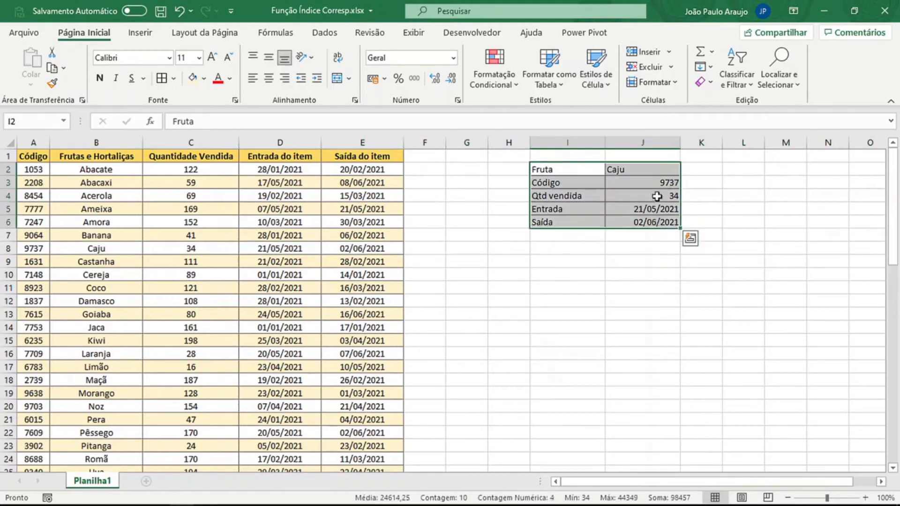
left_click(641, 168)
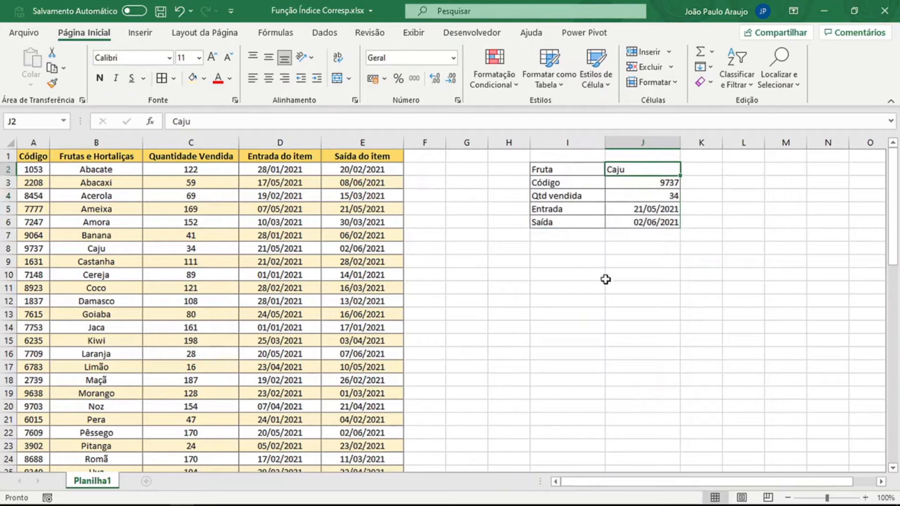
type("Kiwi")
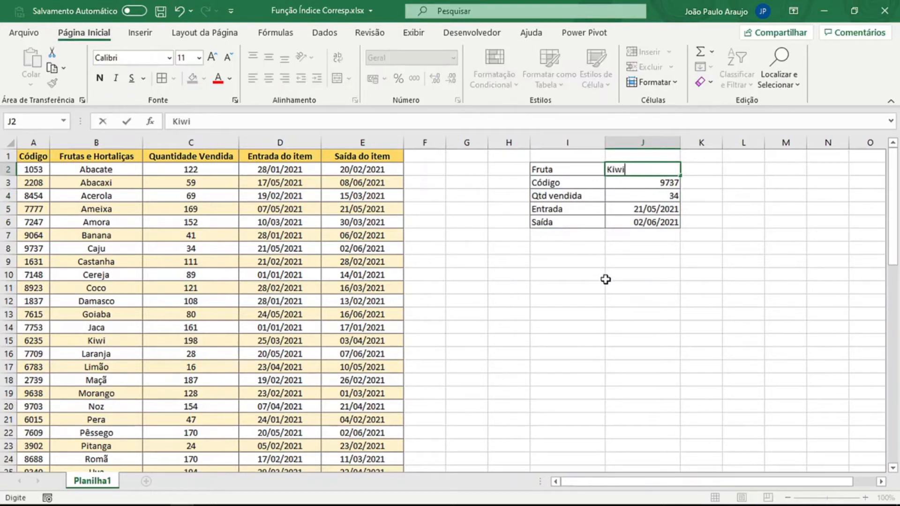
key("ctrl+Return")
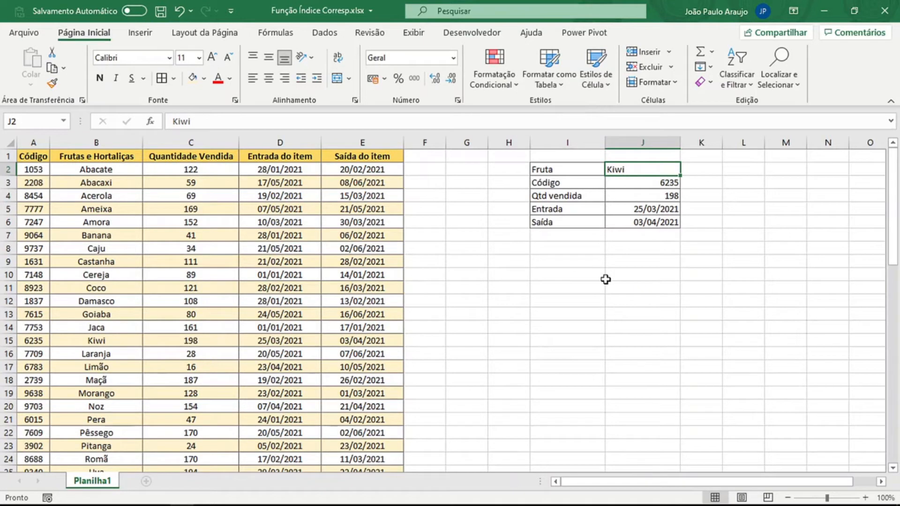
Step: Clear the Código formula in J3 and start a PROCV formula there with J2 as the lookup value
left_click_drag(562, 182, 641, 179)
left_click(641, 179)
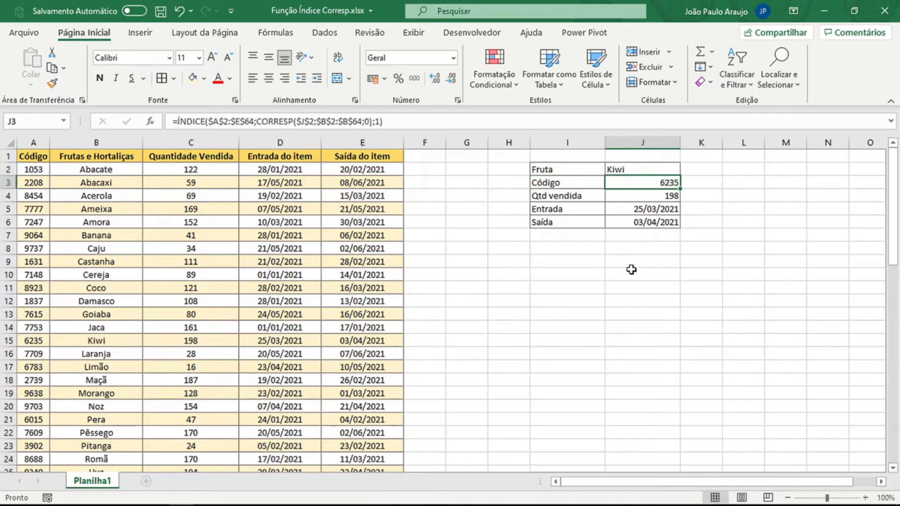
key("Delete")
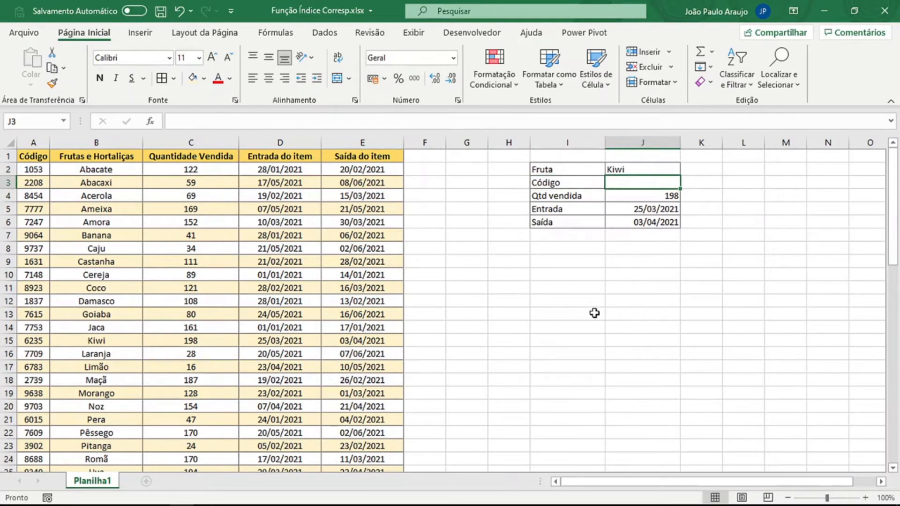
type("=")
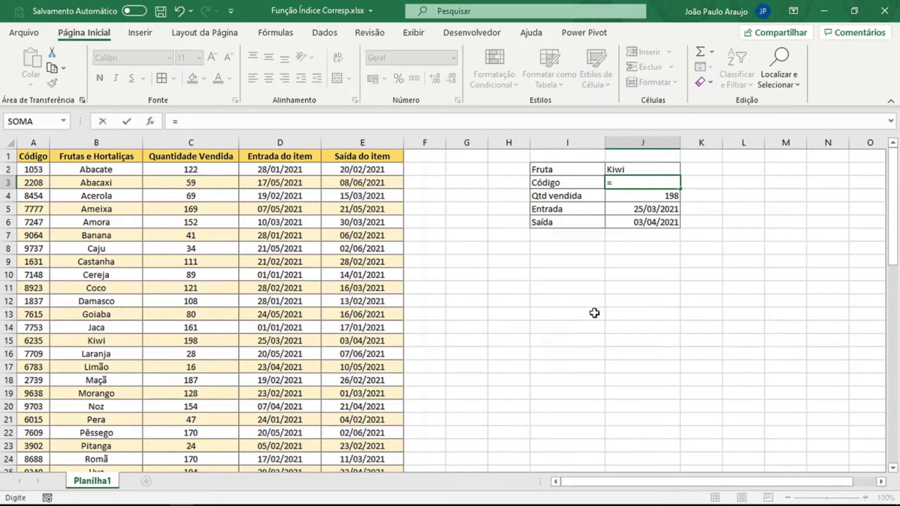
type("procv")
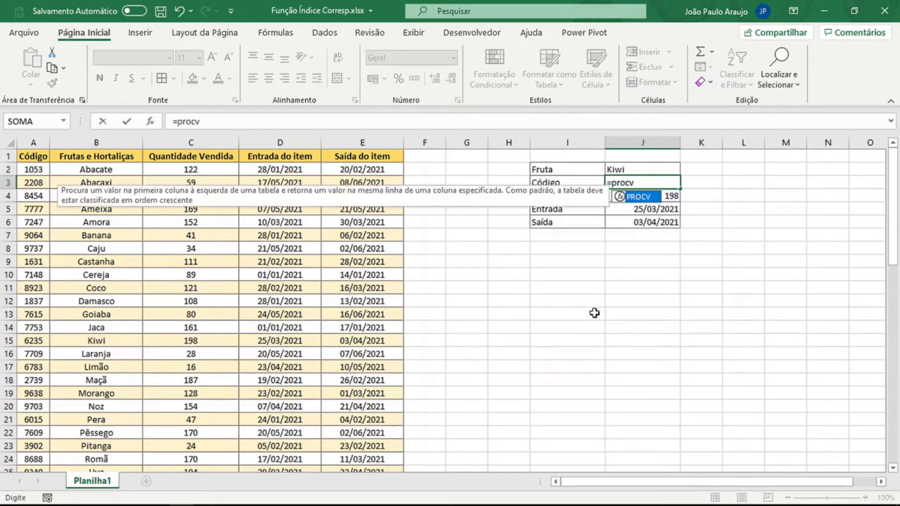
key("Tab")
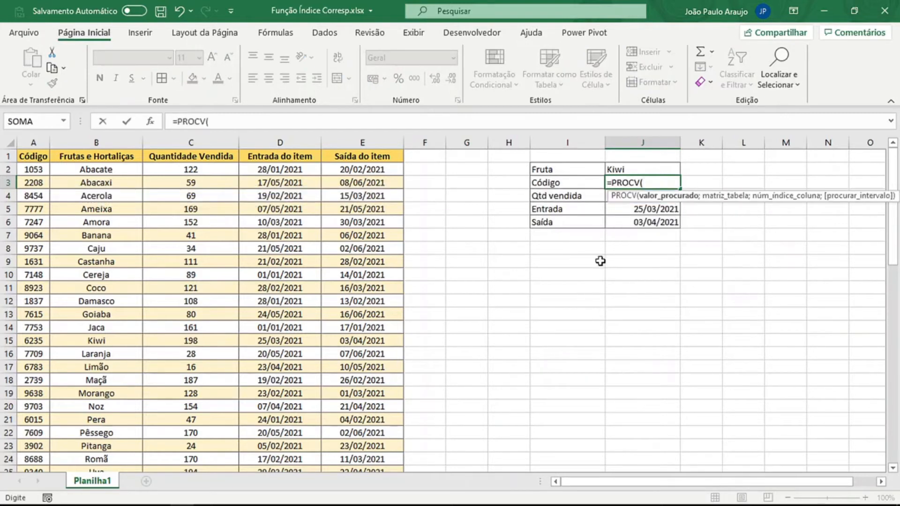
left_click(629, 170)
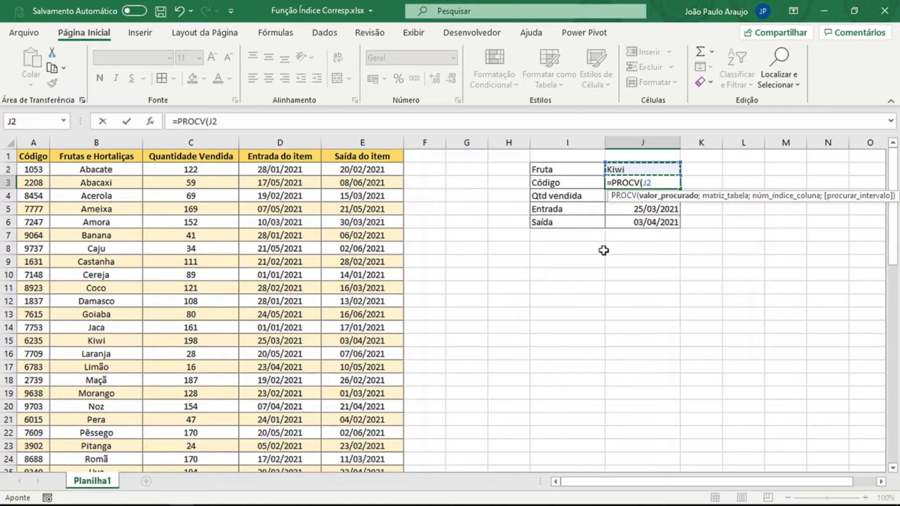
type(";")
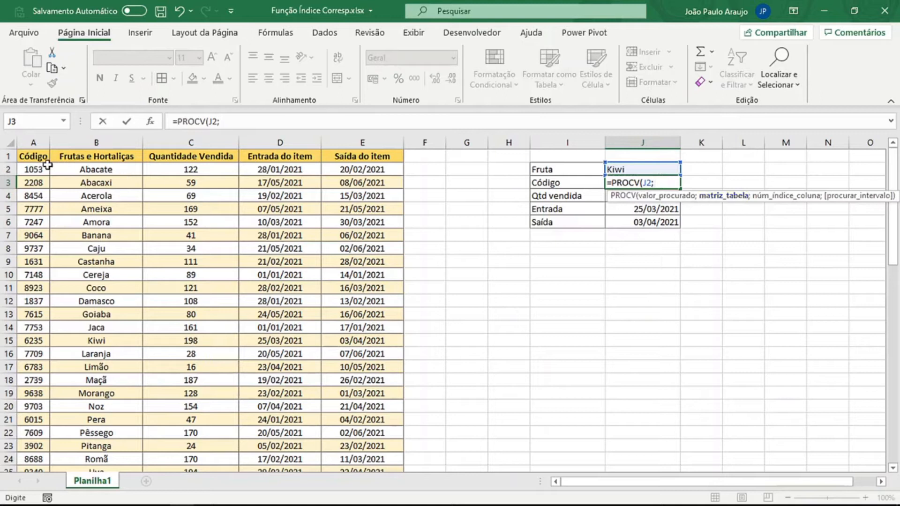
Step: Try to complete the PROCV formula in J3 with table range A2:B64 and column index 1
left_click_drag(32, 170, 125, 431)
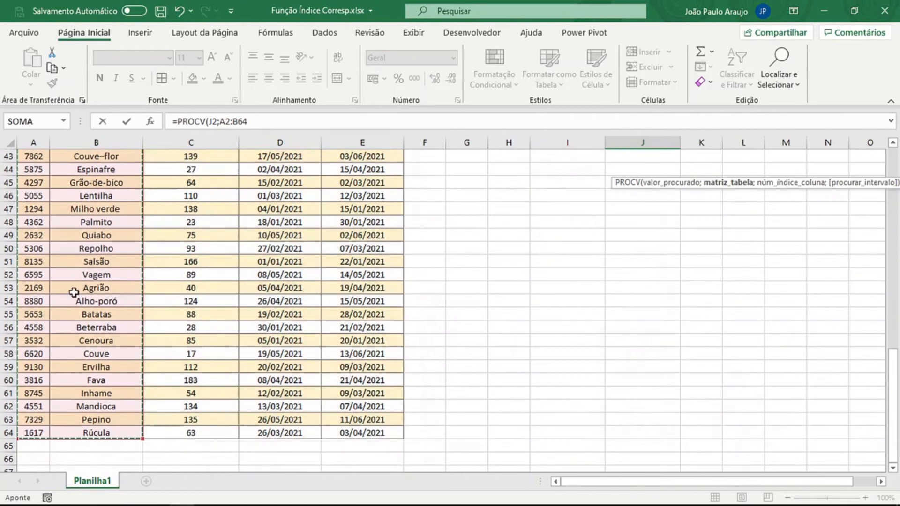
scroll(84, 265, "up", 14)
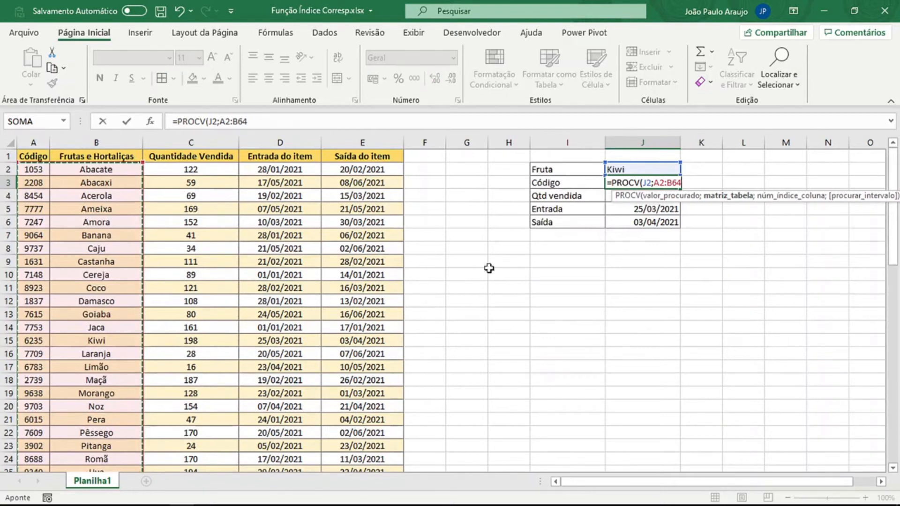
type(";1")
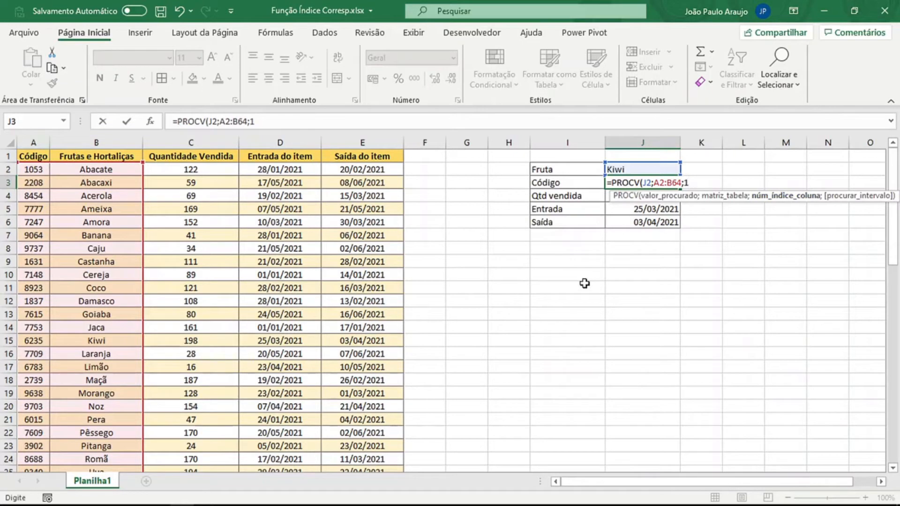
type(")")
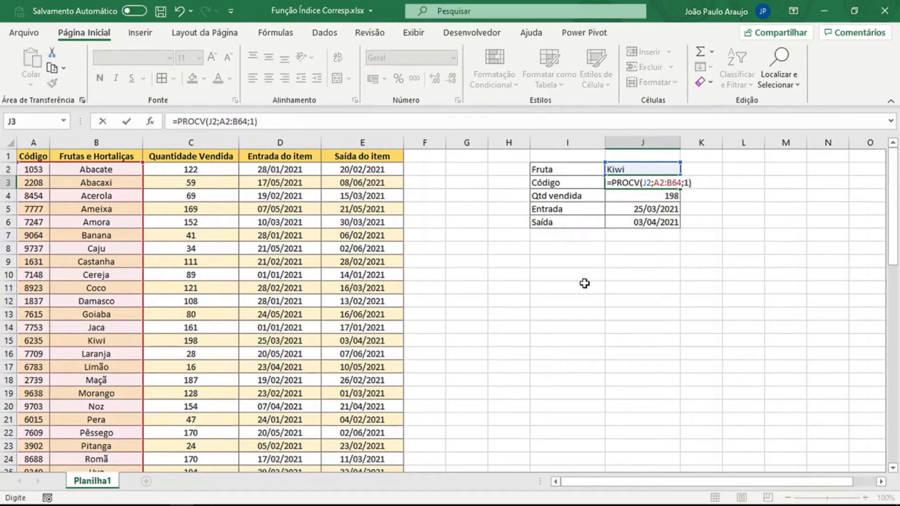
key("ctrl+Return")
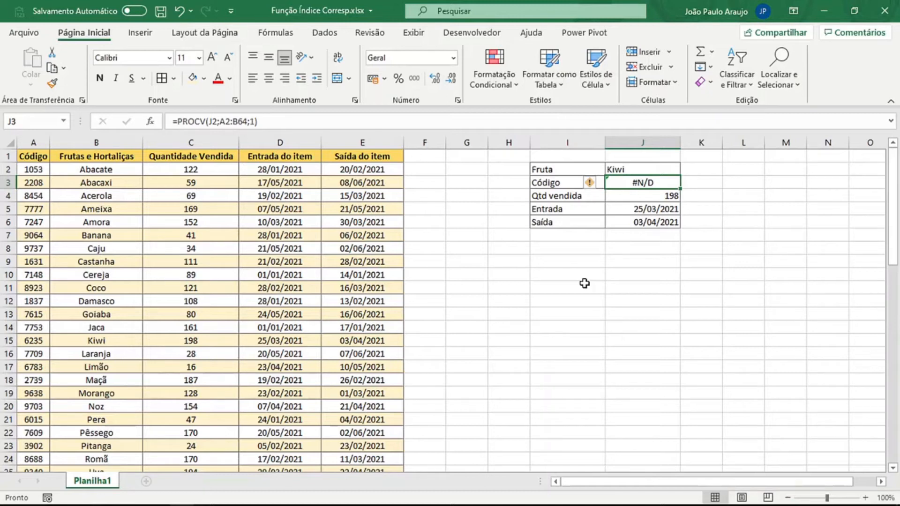
Step: Examine the position of the Frutas e Hortaliças column relative to the Código column and the columns through Saída do item
left_click(96, 136)
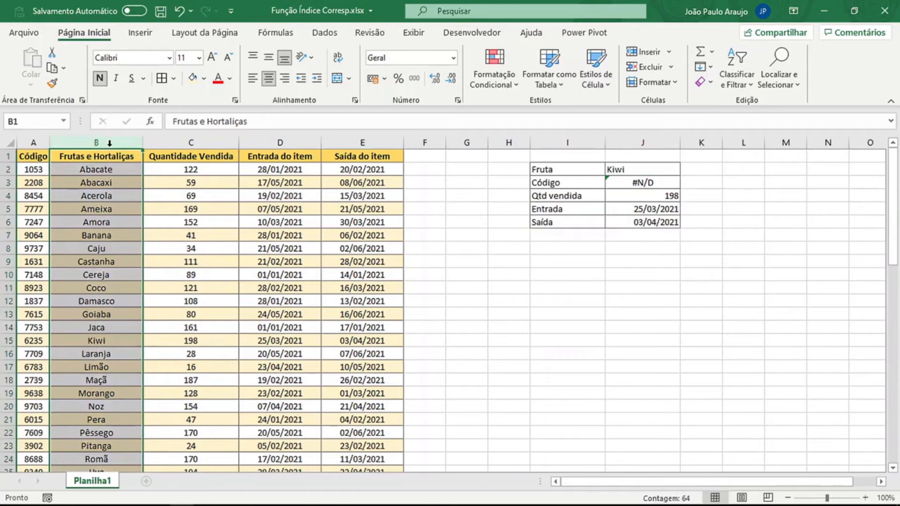
scroll(101, 193, "down", 1)
scroll(101, 193, "down", 13)
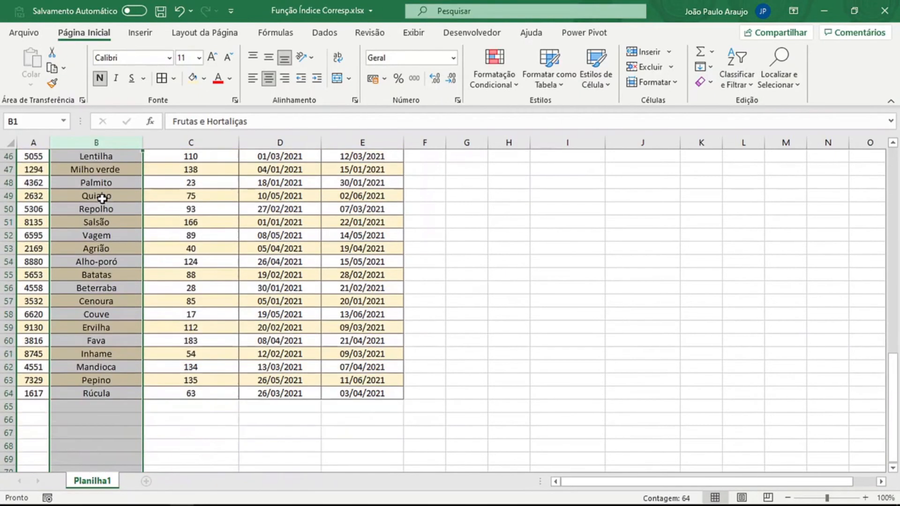
scroll(102, 197, "up", 8)
scroll(102, 199, "up", 5)
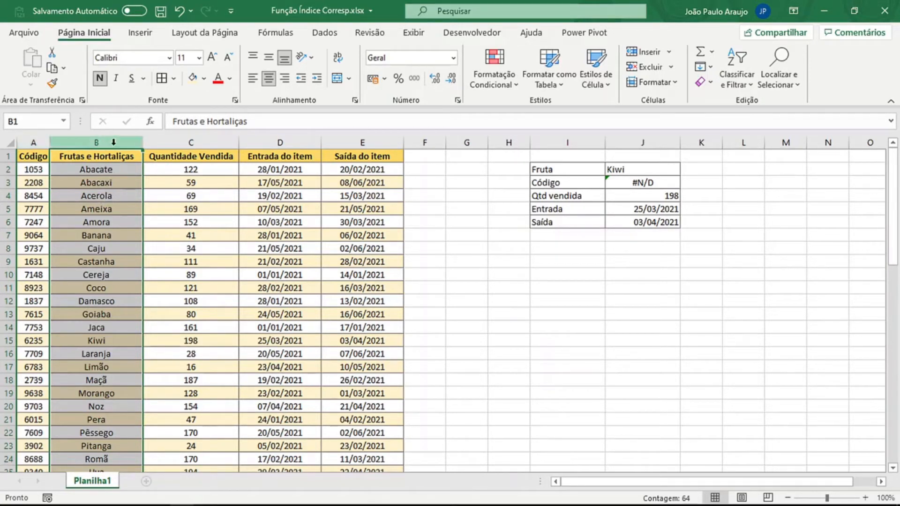
left_click_drag(116, 142, 362, 143)
left_click_drag(113, 143, 39, 142)
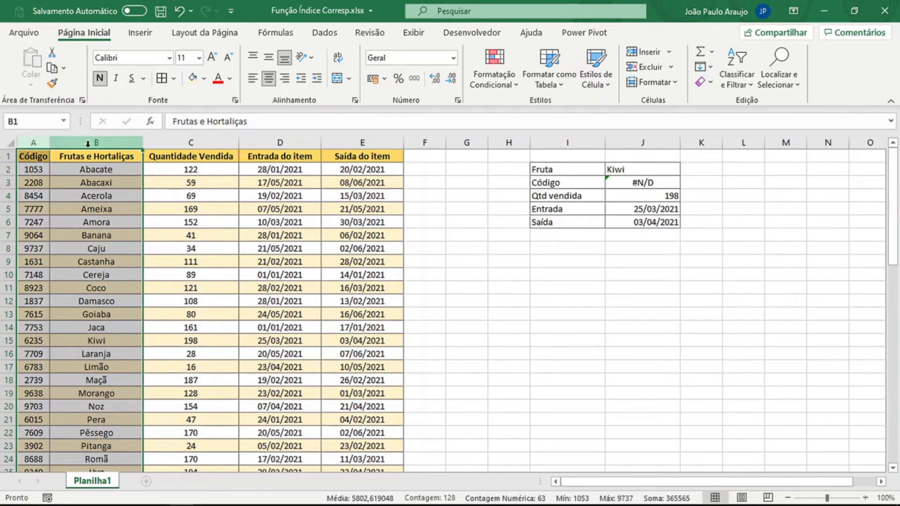
left_click(105, 139)
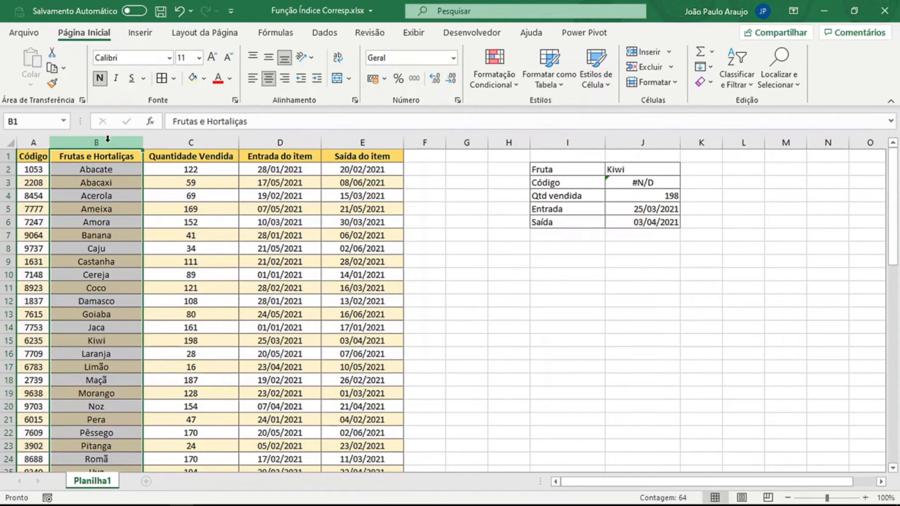
left_click_drag(107, 138, 342, 143)
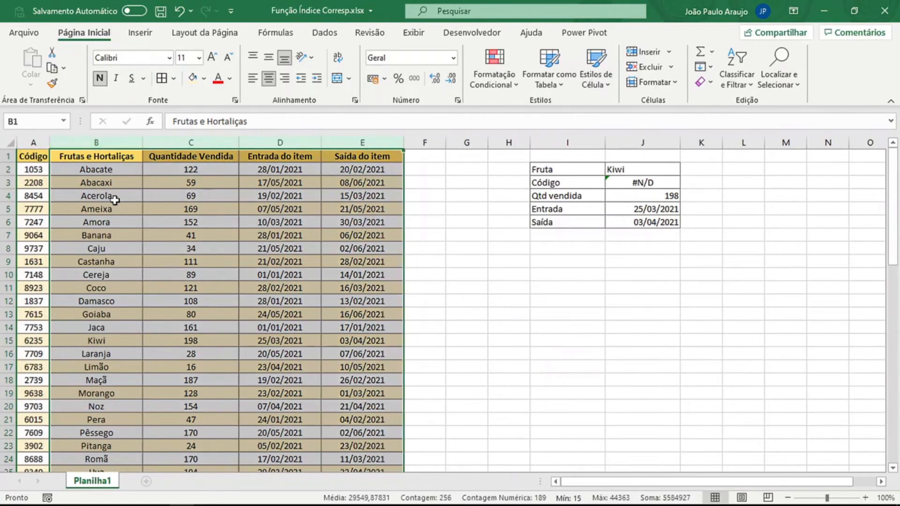
Step: Compare the PROCV result in J3 with the Qtd vendida, Entrada and Saída results in J4:J6
left_click(647, 183)
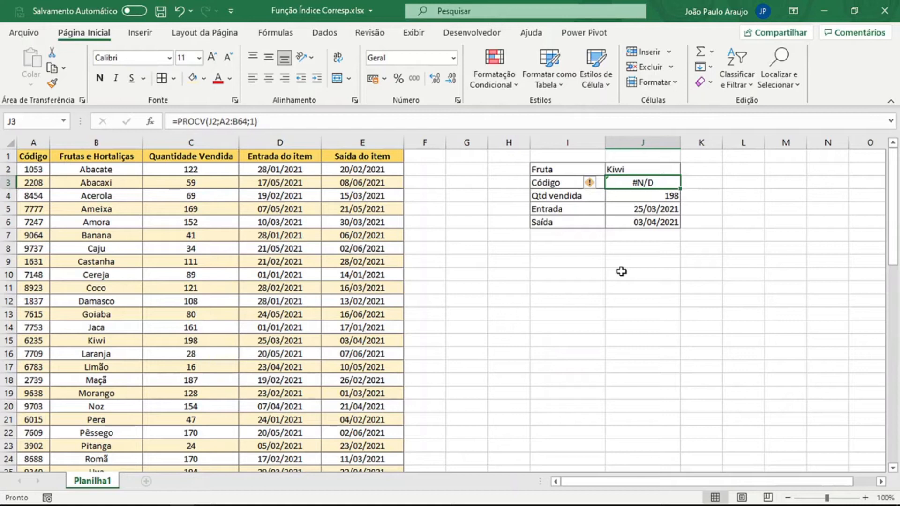
left_click_drag(637, 196, 633, 222)
left_click(571, 196)
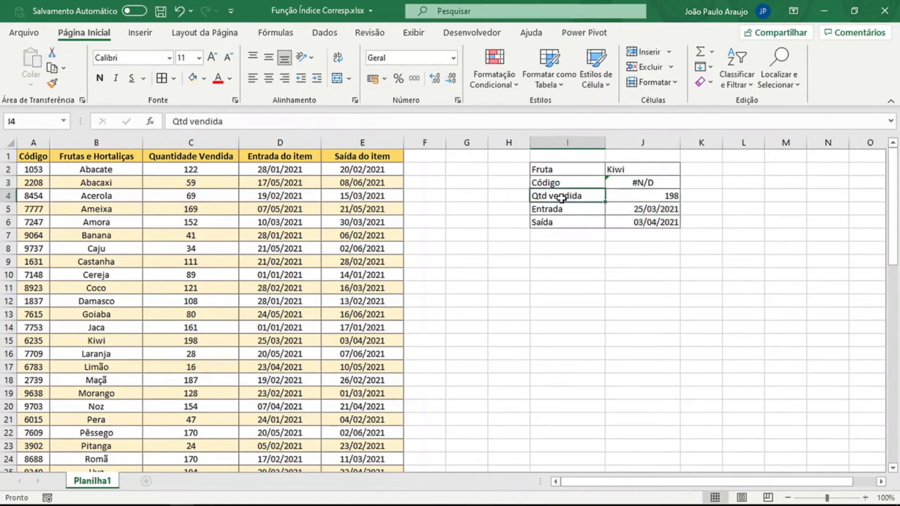
left_click(566, 206)
left_click(545, 221)
left_click_drag(628, 197, 624, 228)
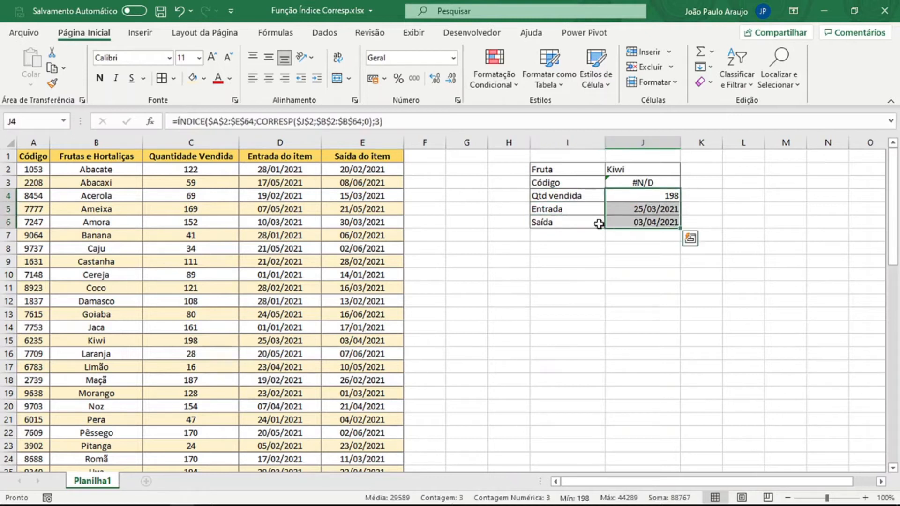
Step: Review columns B to E as a possible PROCV range starting at Frutas e Hortaliças, and check Código in column A outside it
left_click(137, 155)
key("ctrl+shift+Down")
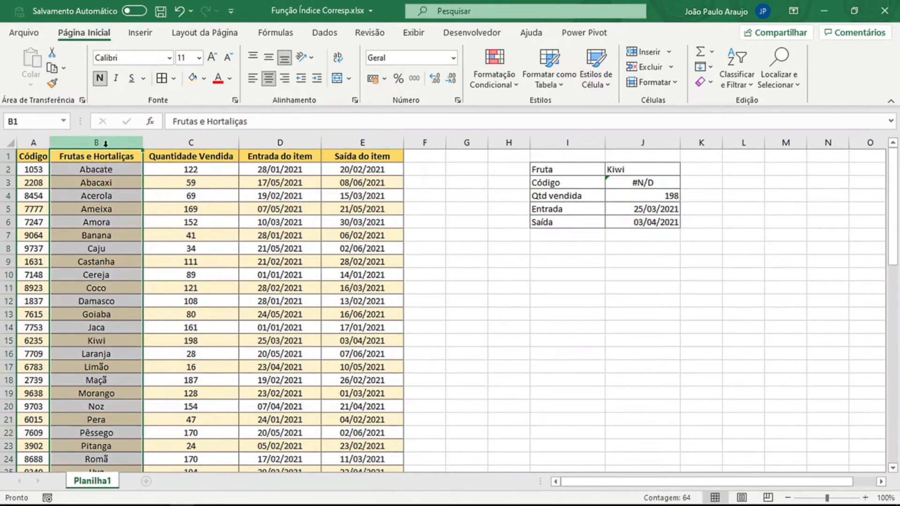
left_click(221, 140, "ctrl")
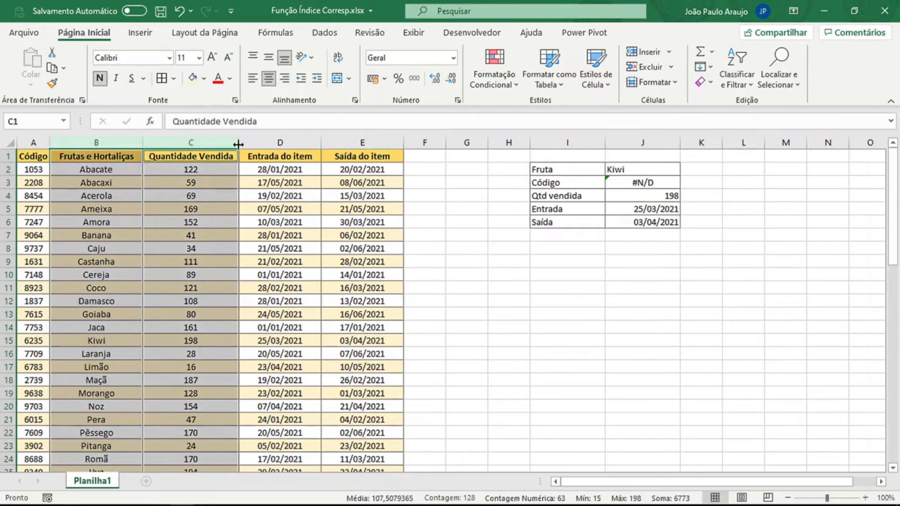
left_click(300, 141, "ctrl")
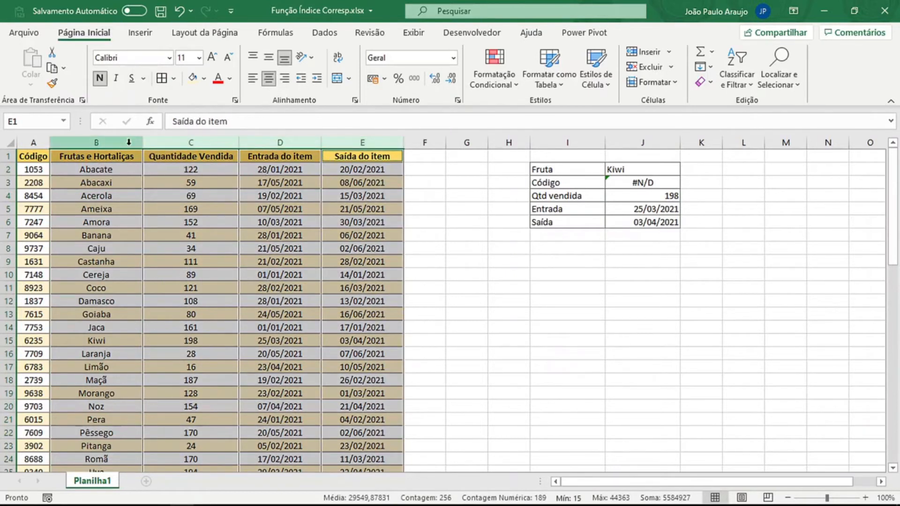
left_click(104, 142)
left_click_drag(104, 144, 358, 144)
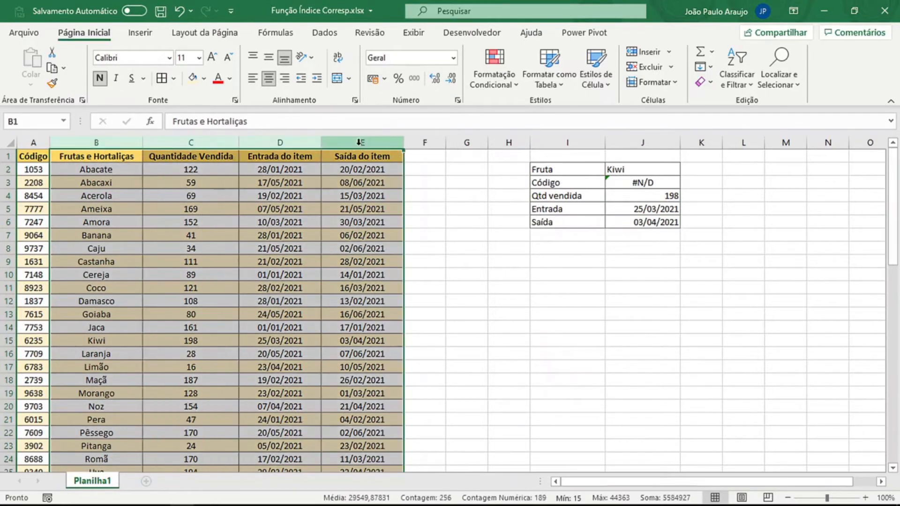
left_click_drag(100, 144, 382, 157)
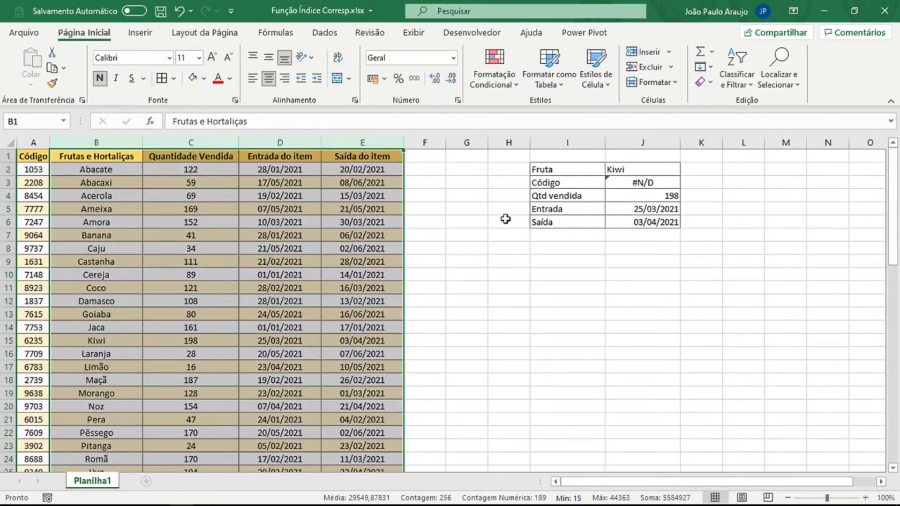
left_click(37, 141)
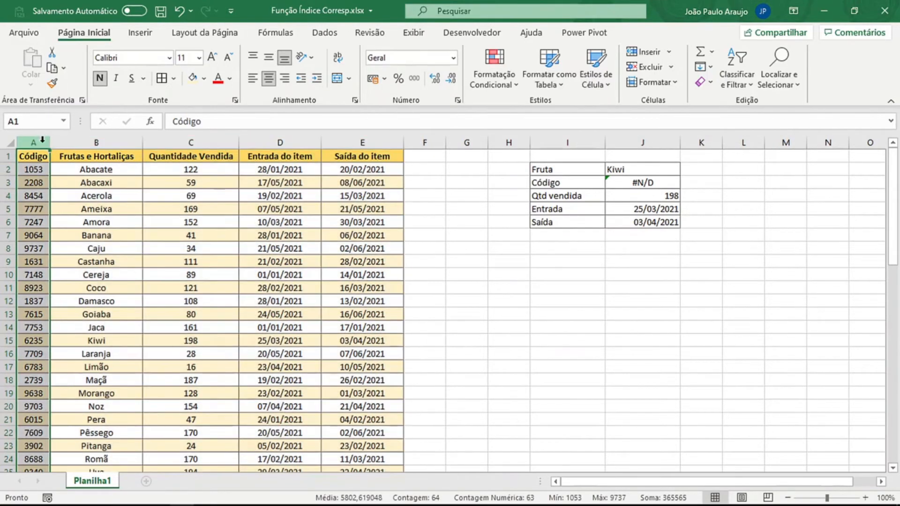
Step: Undo the PROCV entry and the clearing of J3, and review the ranges used by its ÍNDICE and CORRESP formula
left_click(670, 184)
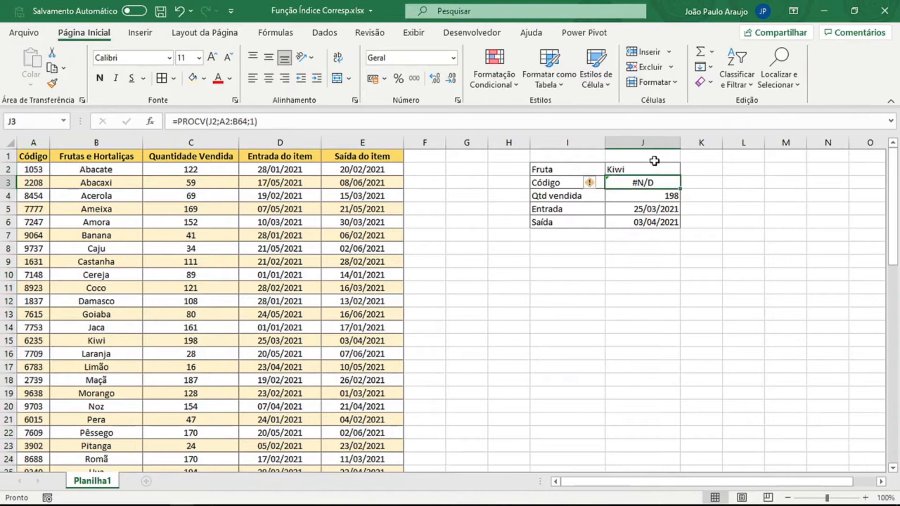
key("ctrl+z")
key("ctrl+z")
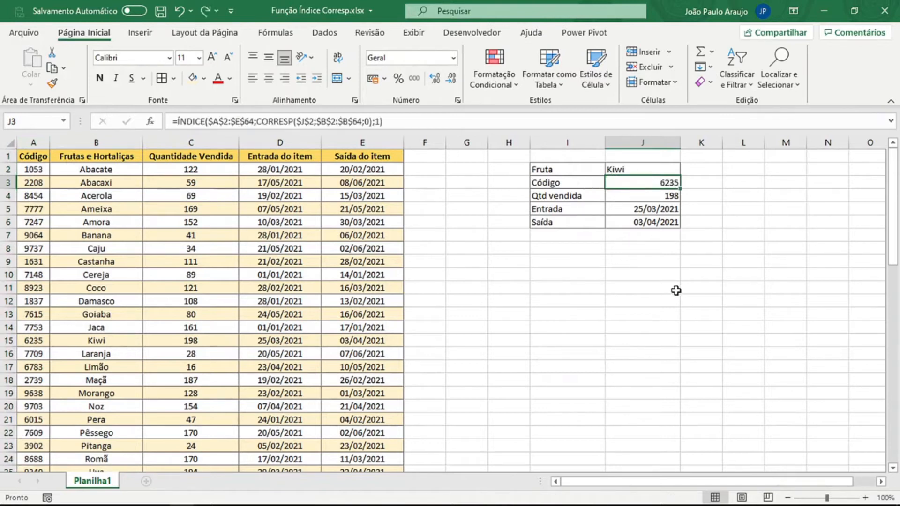
left_click(408, 123)
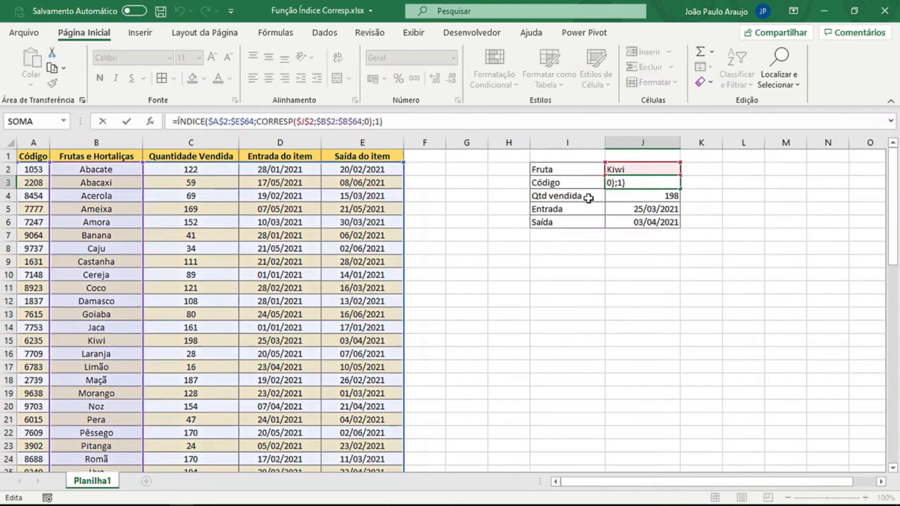
key("Escape")
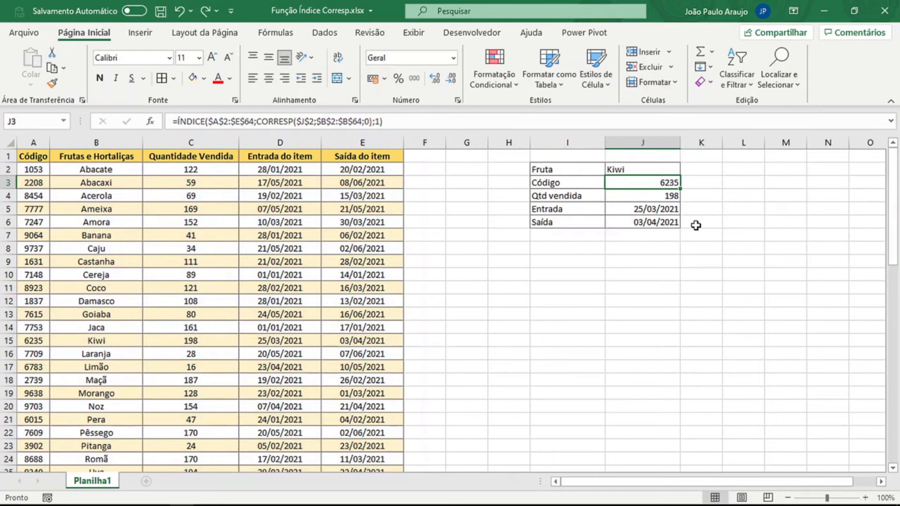
Step: Change the fruit in J2 of the lookup block to Noz
left_click_drag(577, 168, 637, 225)
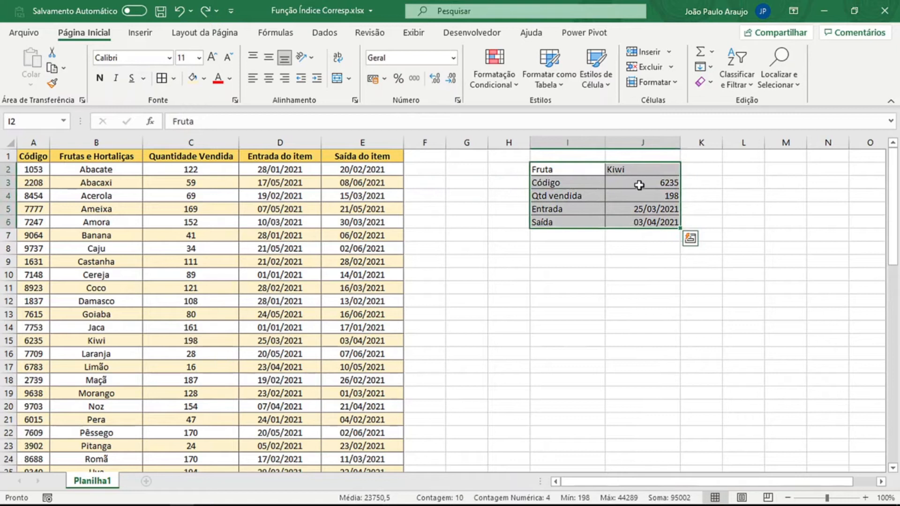
left_click(633, 171)
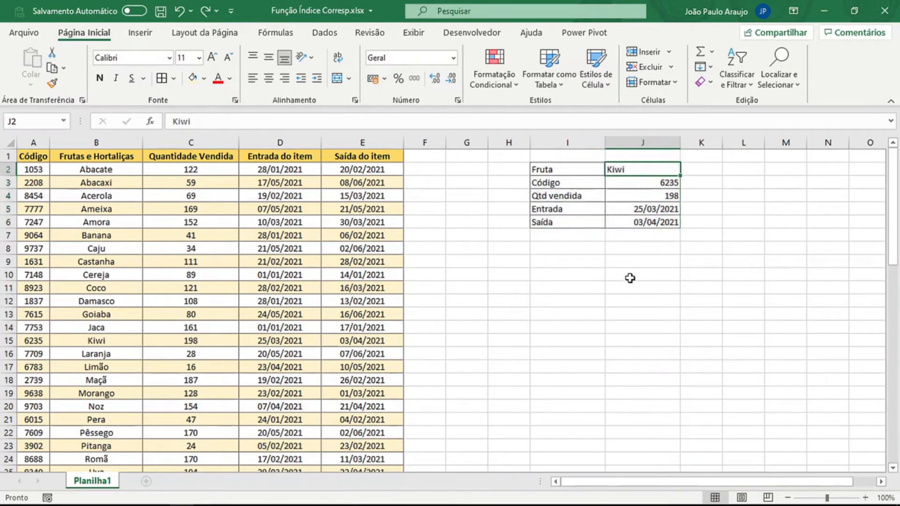
type("Noz")
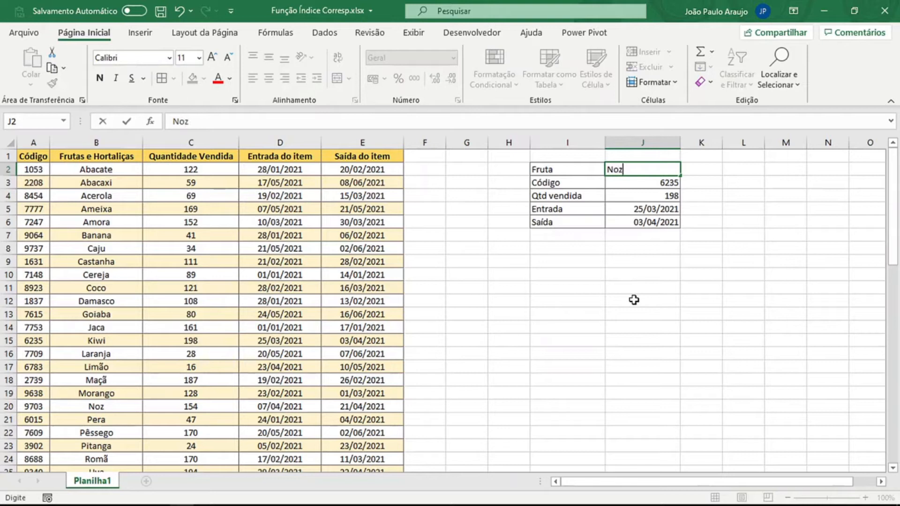
key("Return")
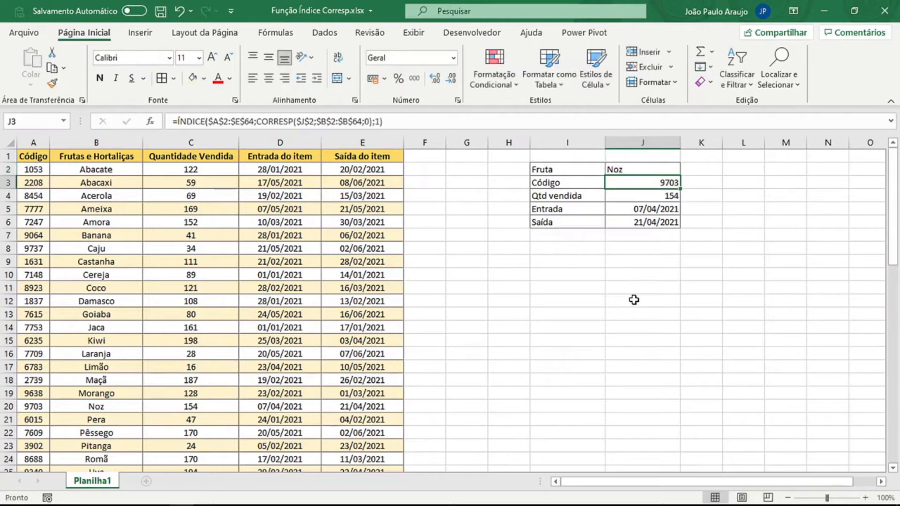
left_click(594, 173)
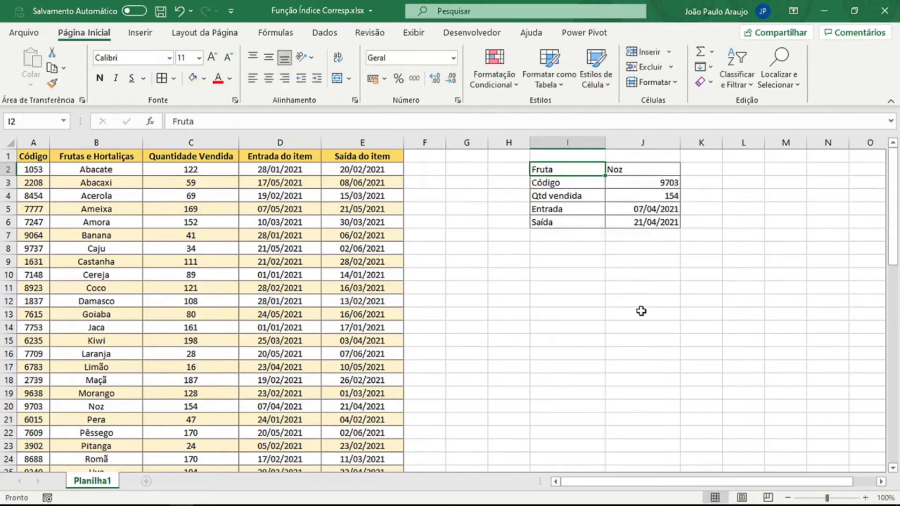
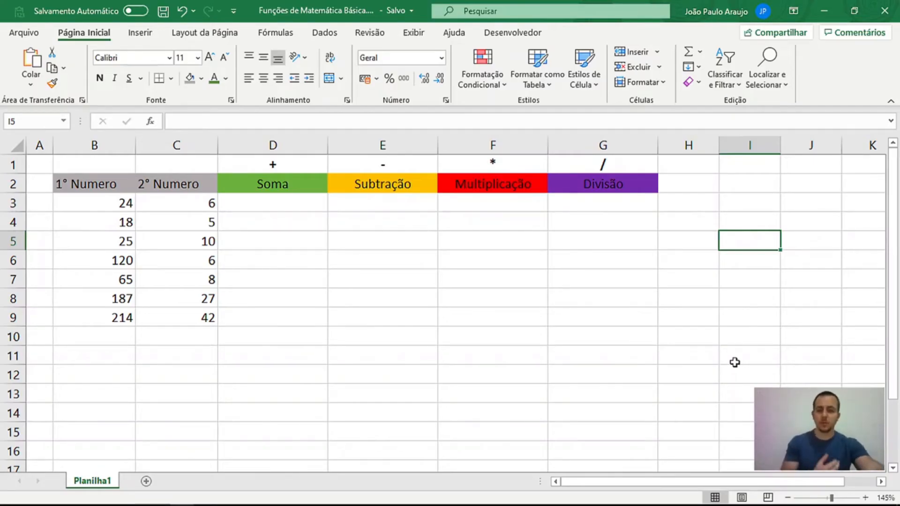
Step: Review the empty Soma, Subtração, Multiplicação and Divisão columns and the 1° Numero and 2° Numero data in the basic maths workbook
left_click_drag(284, 183, 287, 321)
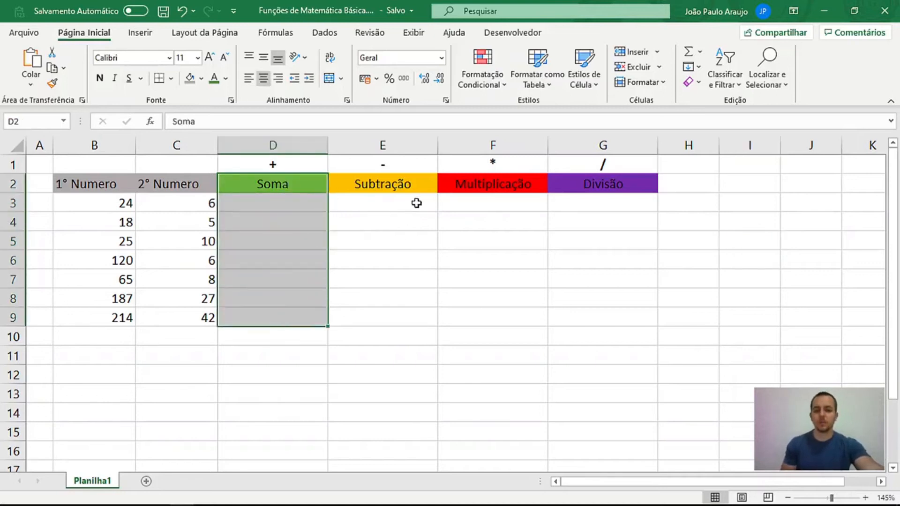
left_click_drag(402, 183, 382, 320)
left_click_drag(517, 197, 529, 319)
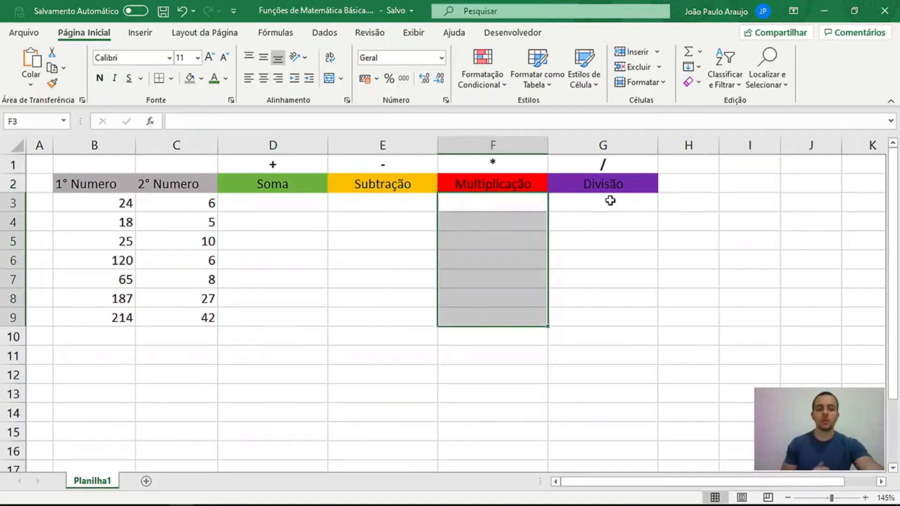
left_click_drag(607, 183, 625, 314)
left_click(776, 229)
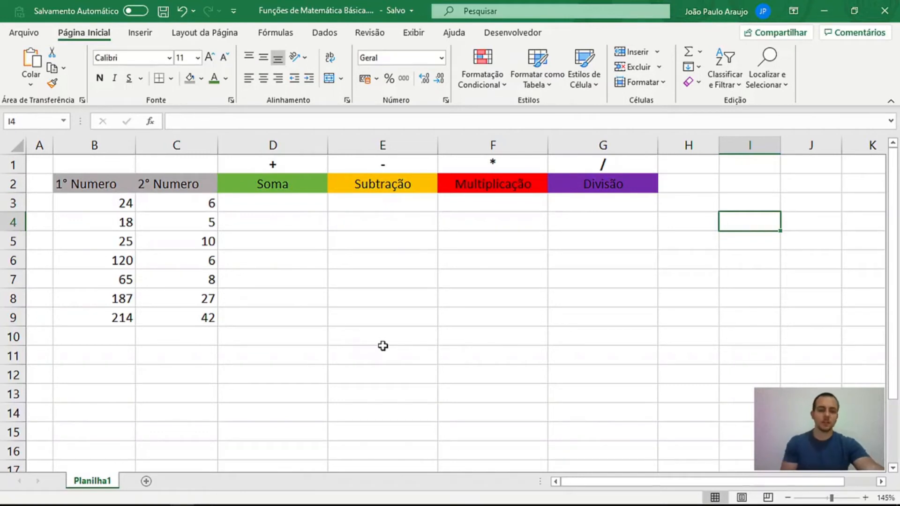
left_click_drag(96, 184, 113, 319)
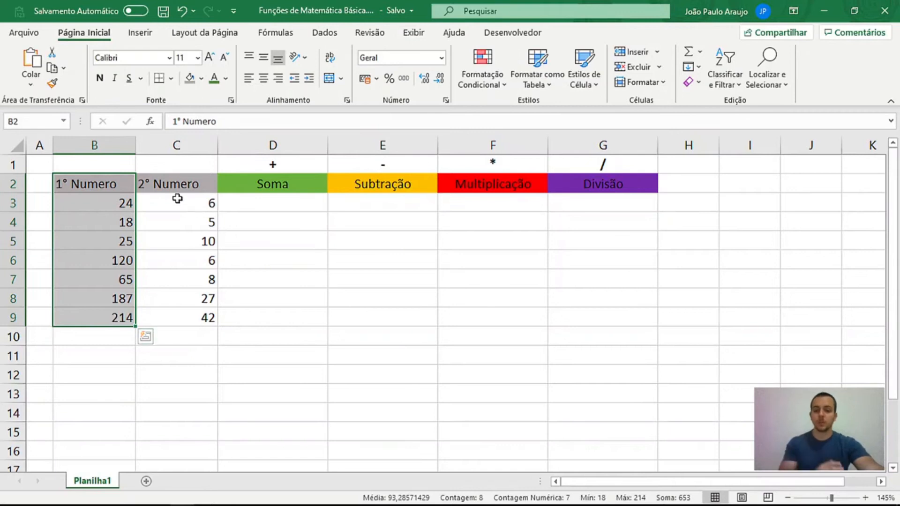
left_click_drag(177, 190, 190, 320)
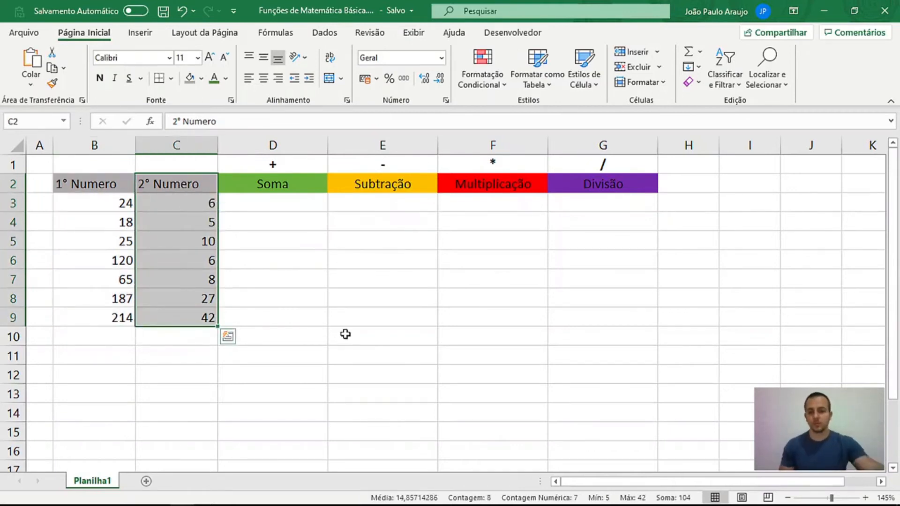
Step: Enter the formula =B3+C3 in D3 to add the first row's two numbers in the Soma column
left_click(297, 206)
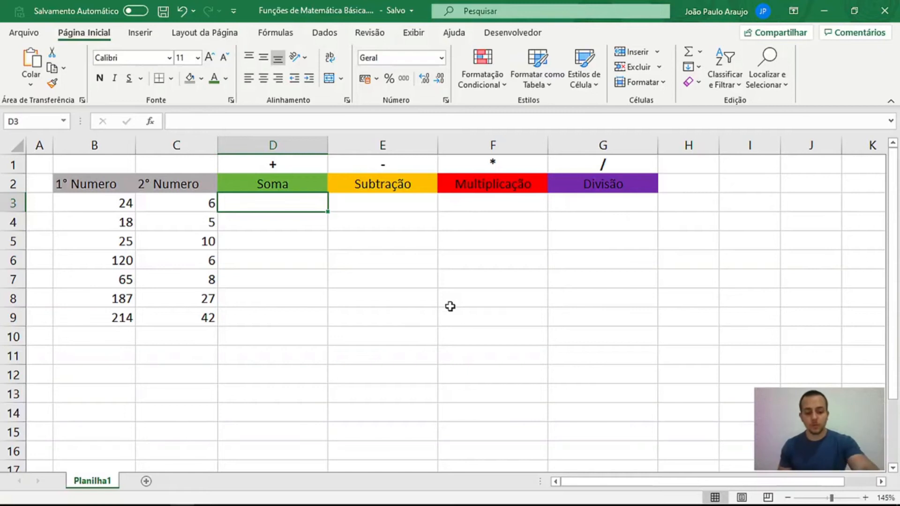
type("=")
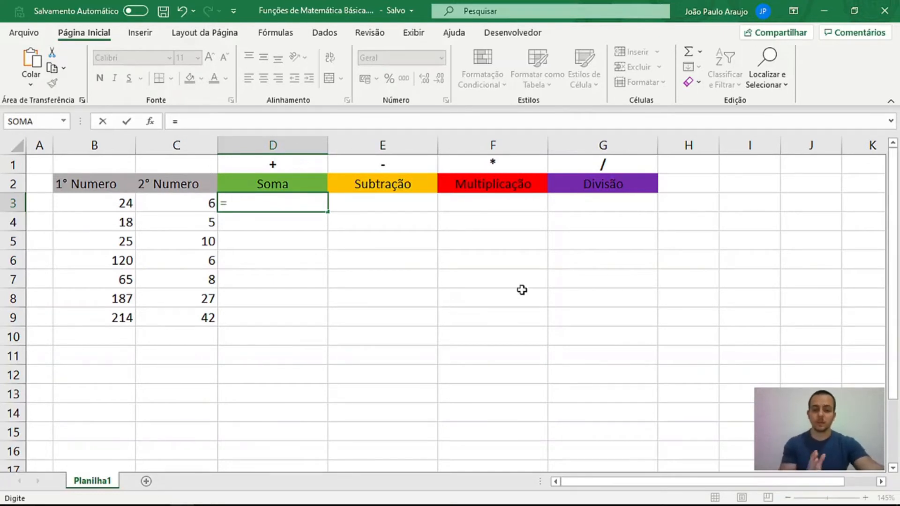
left_click(108, 203)
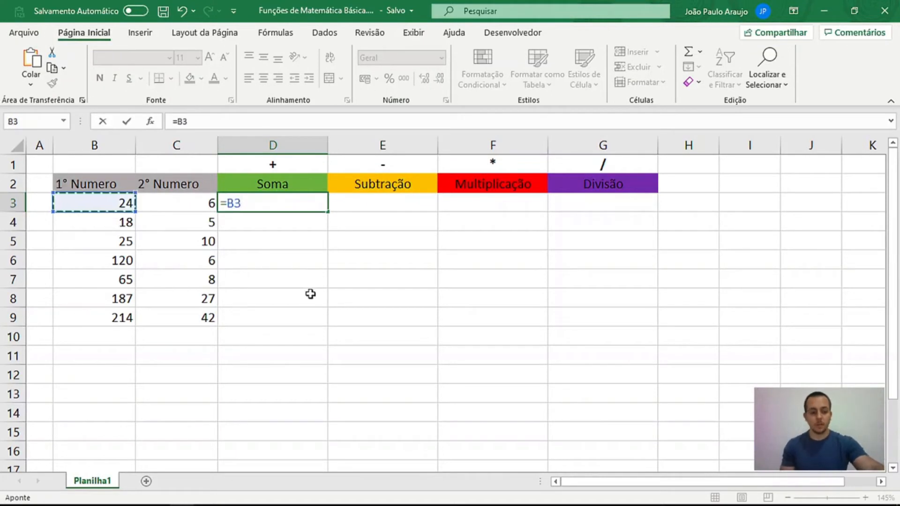
type("+")
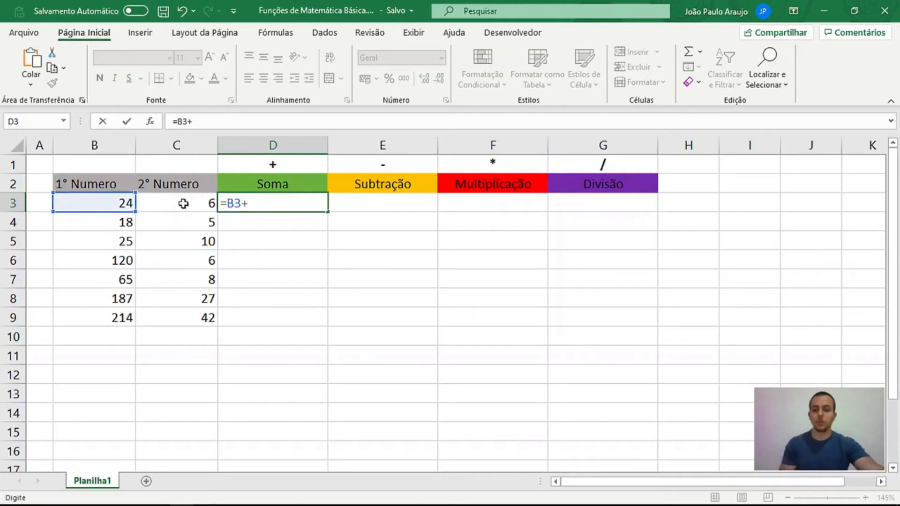
left_click(182, 203)
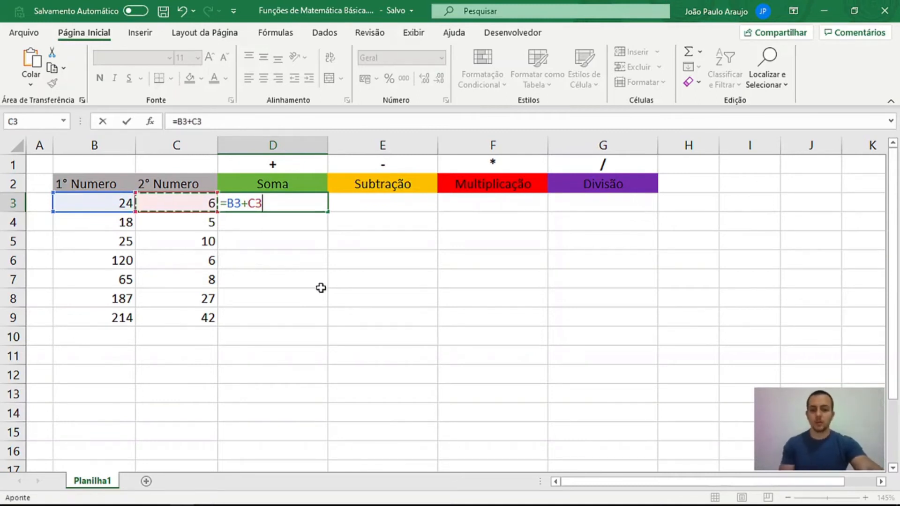
key("Return")
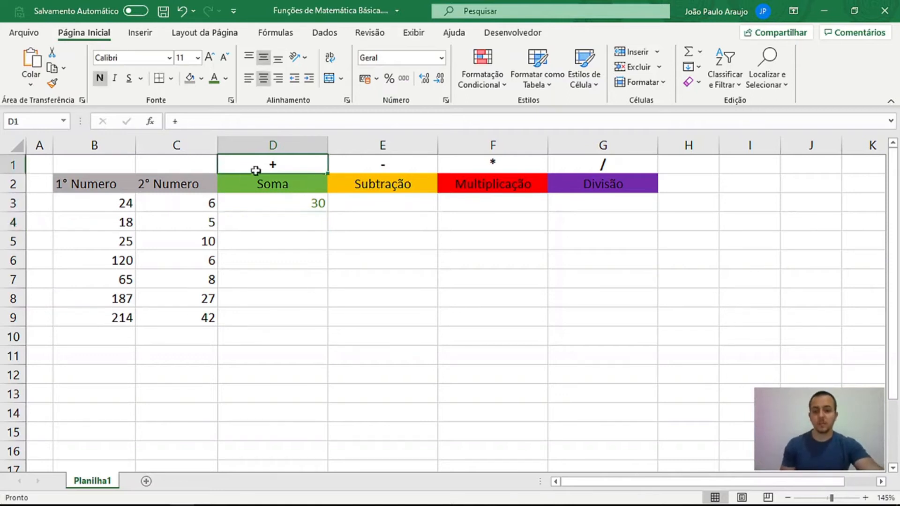
Step: Review the operator symbols in D1:G1 above the Soma, Subtração, Multiplicação and Divisão headers
left_click(347, 184)
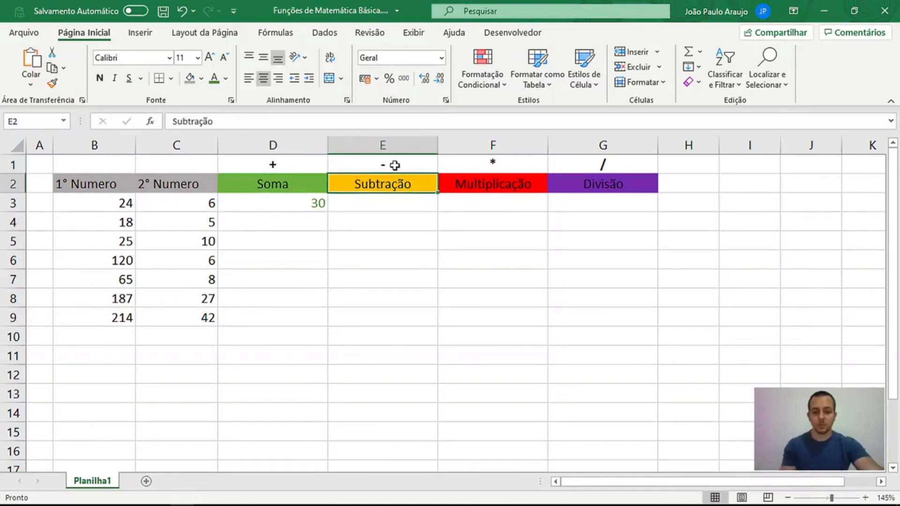
left_click(277, 165)
left_click_drag(278, 165, 579, 163)
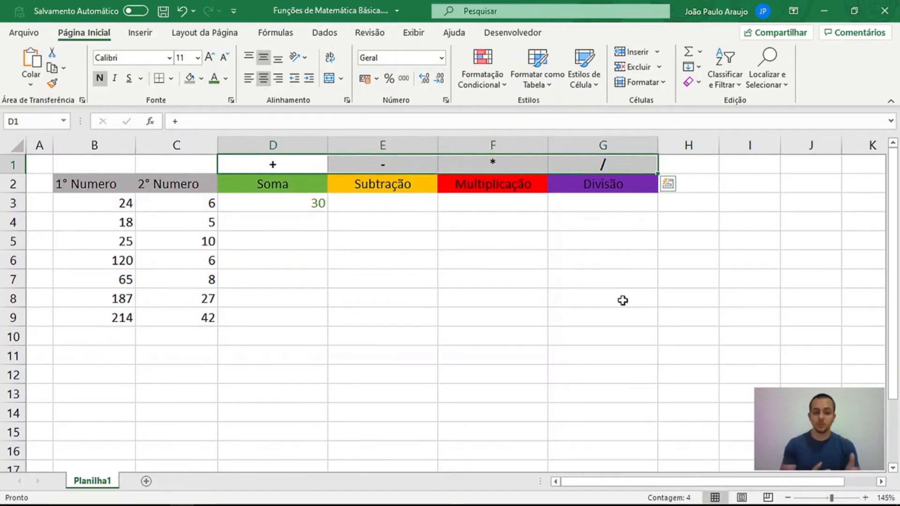
Step: Add the second row's two numbers in D4 with the formula =B4+C4
left_click(305, 222)
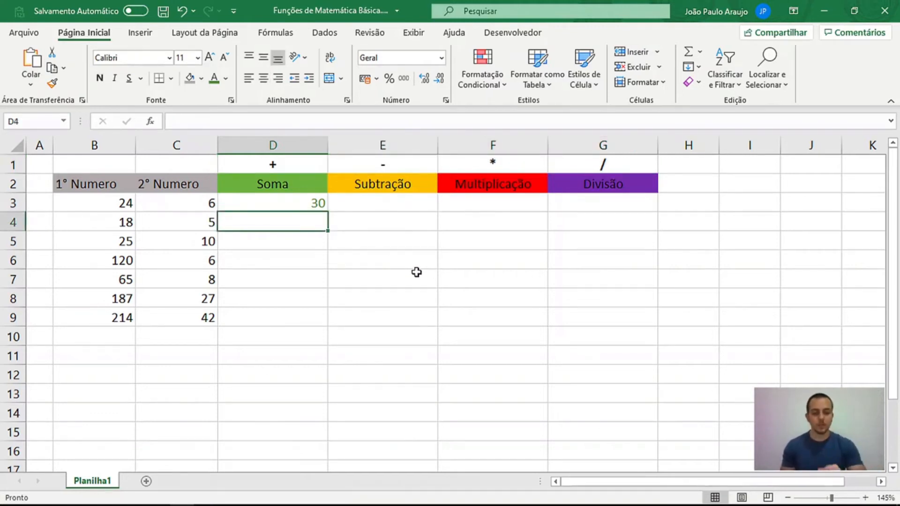
type("=")
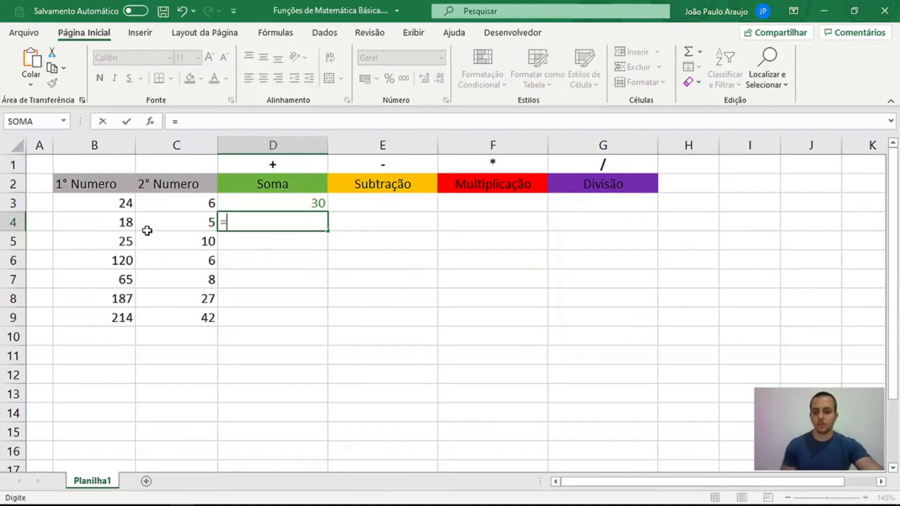
left_click(117, 222)
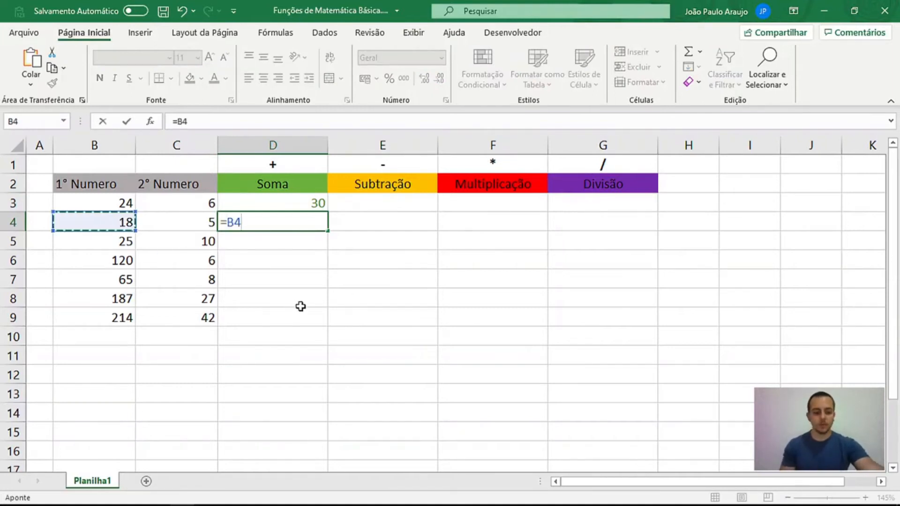
type("+")
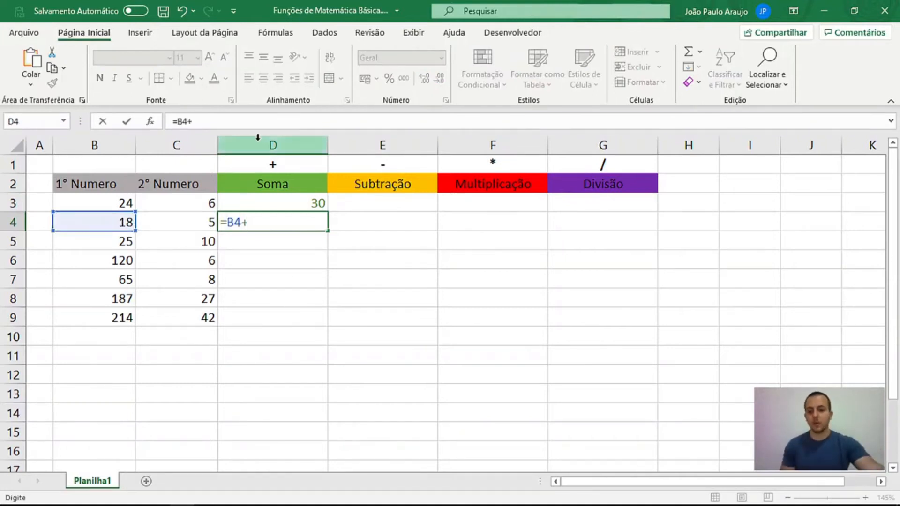
left_click(169, 222)
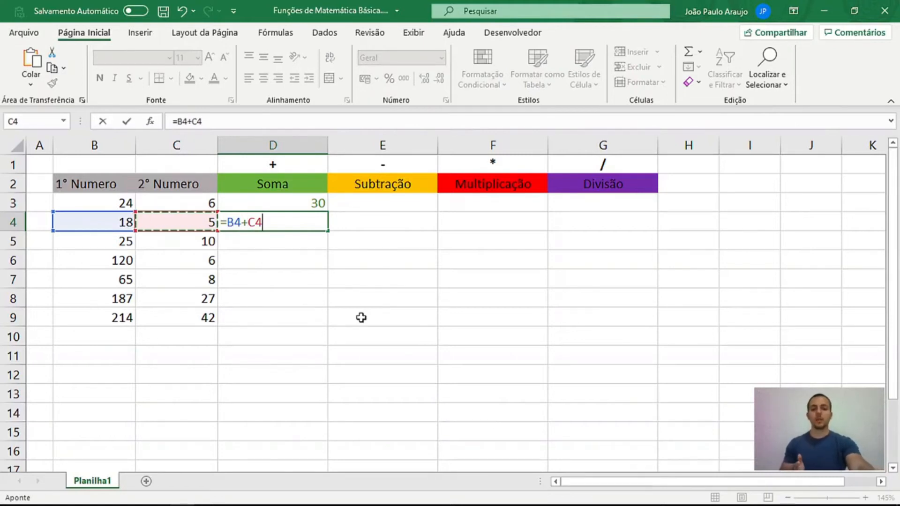
key("Return")
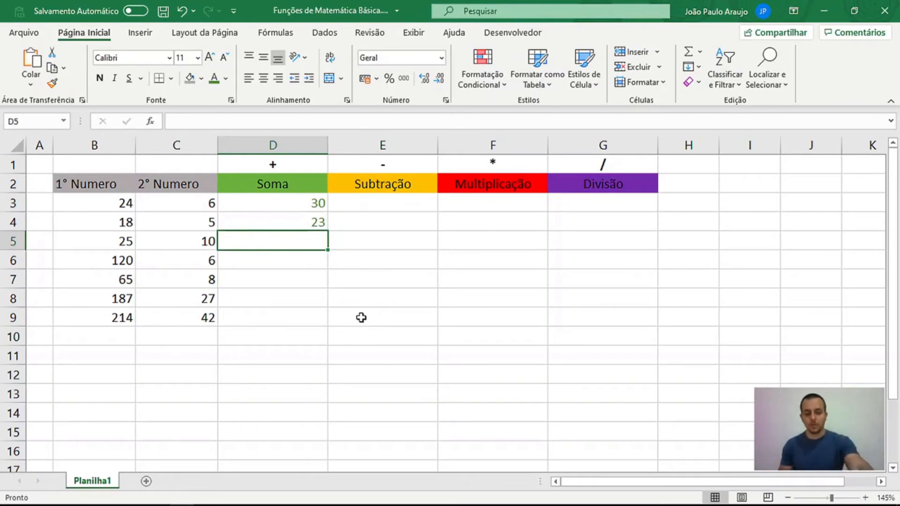
Step: Sum the range B5:C5 in D5 of the Soma column with the SOMA function
type("=")
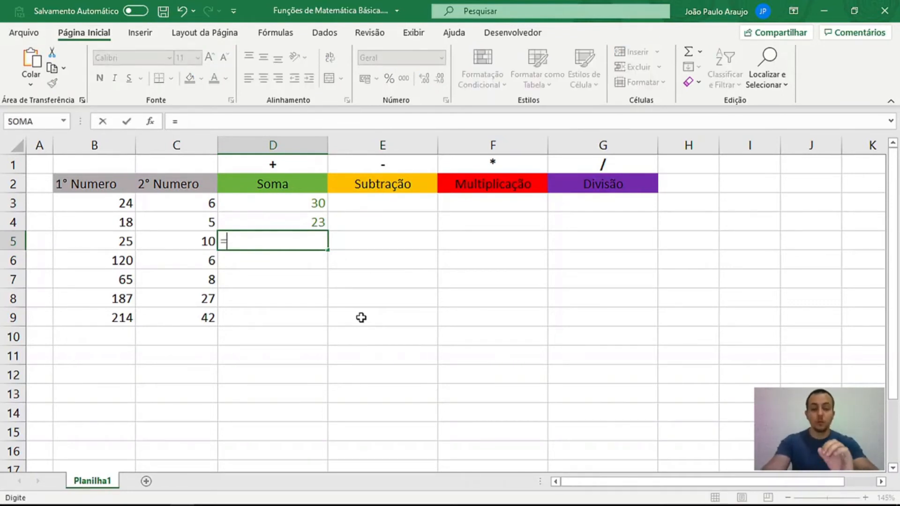
type("soma")
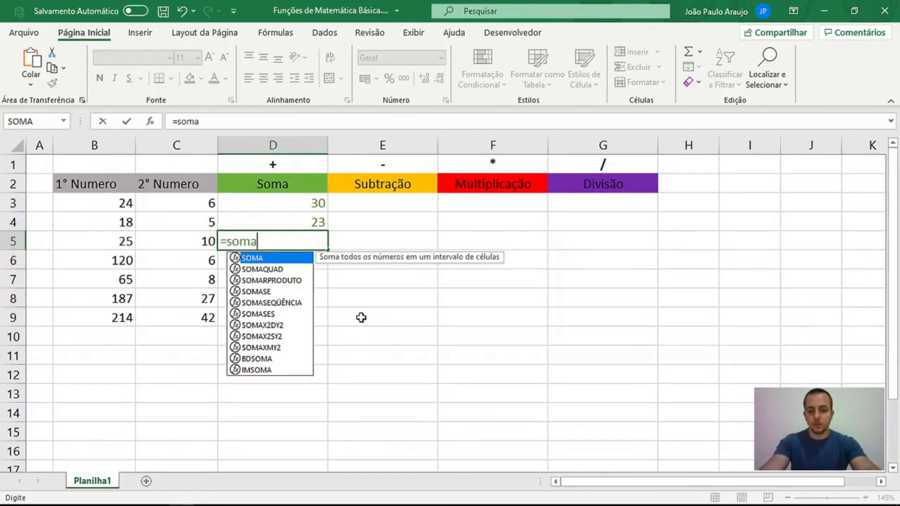
double_click(255, 260)
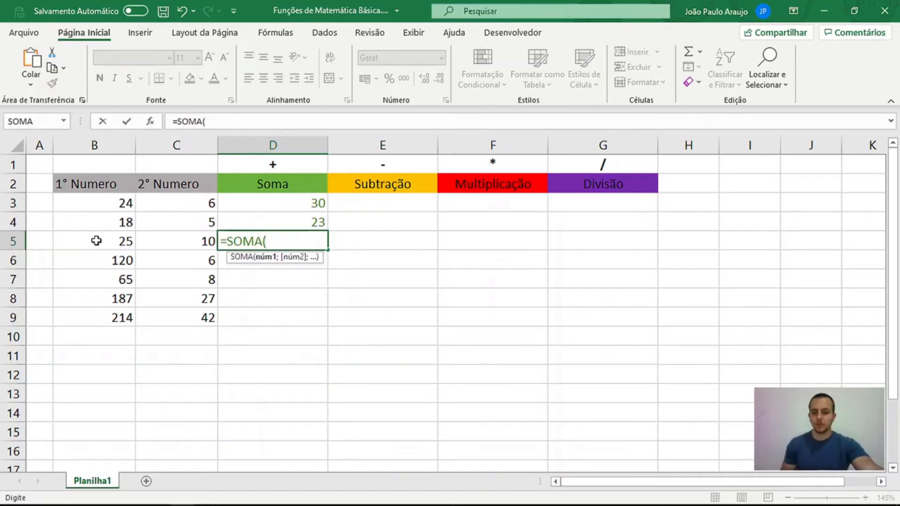
left_click_drag(100, 241, 164, 240)
left_click_drag(74, 241, 177, 239)
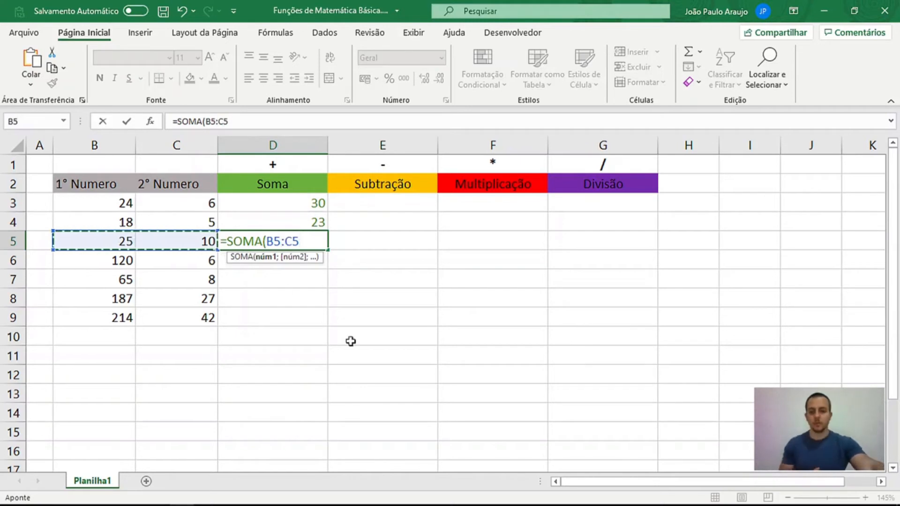
key("Return")
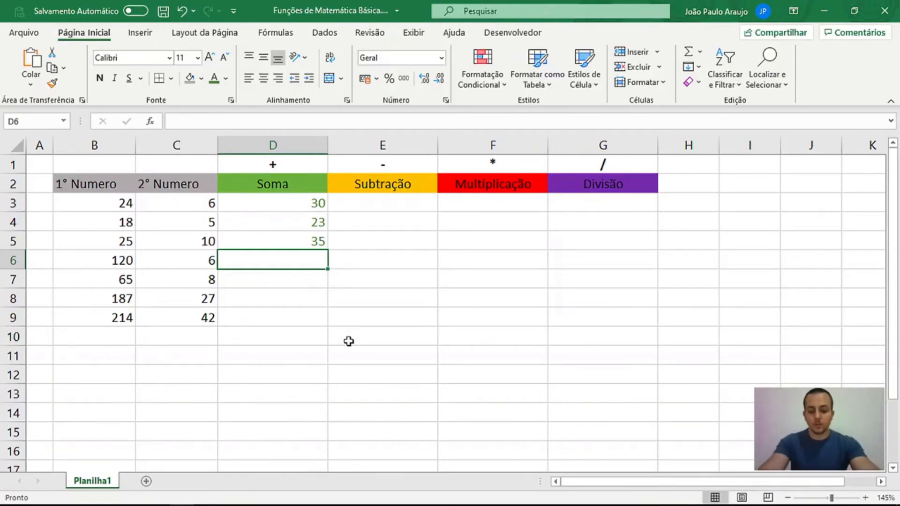
Step: Enter a SOMA formula in D6 that totals the range B6:C6
type("=soma")
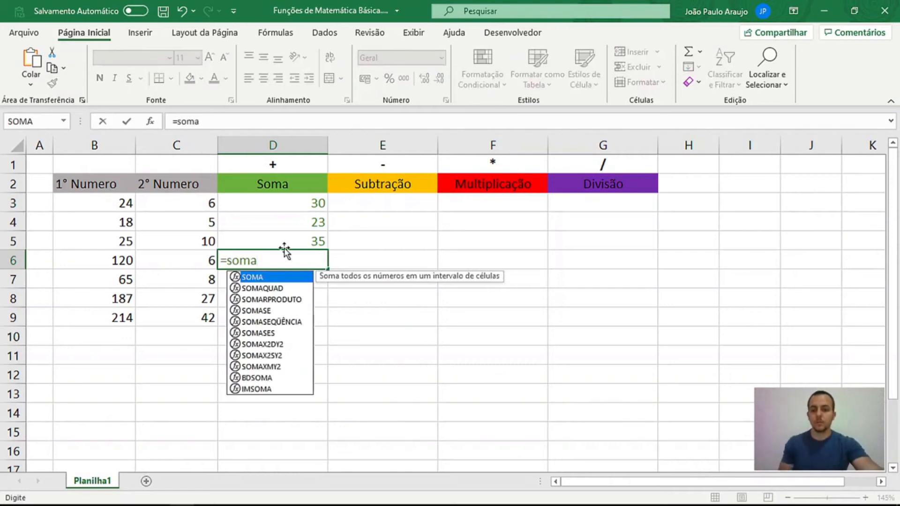
double_click(272, 276)
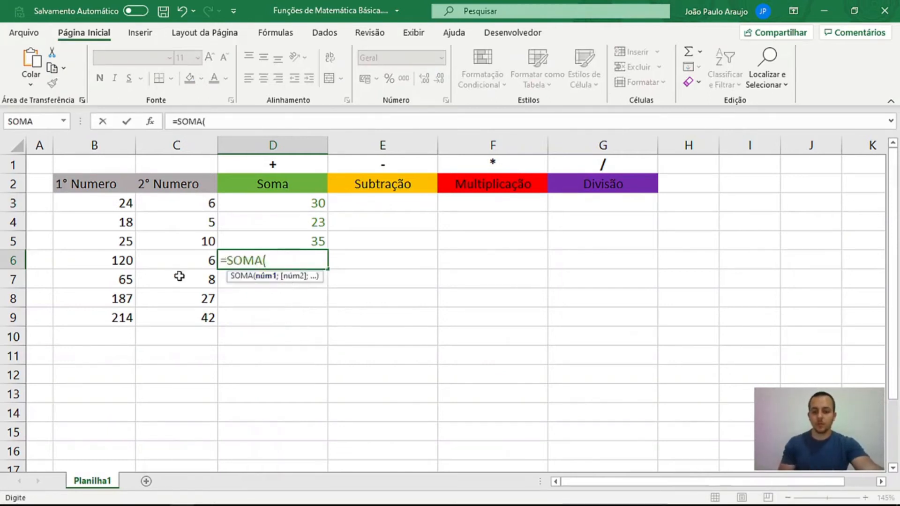
left_click_drag(128, 261, 168, 261)
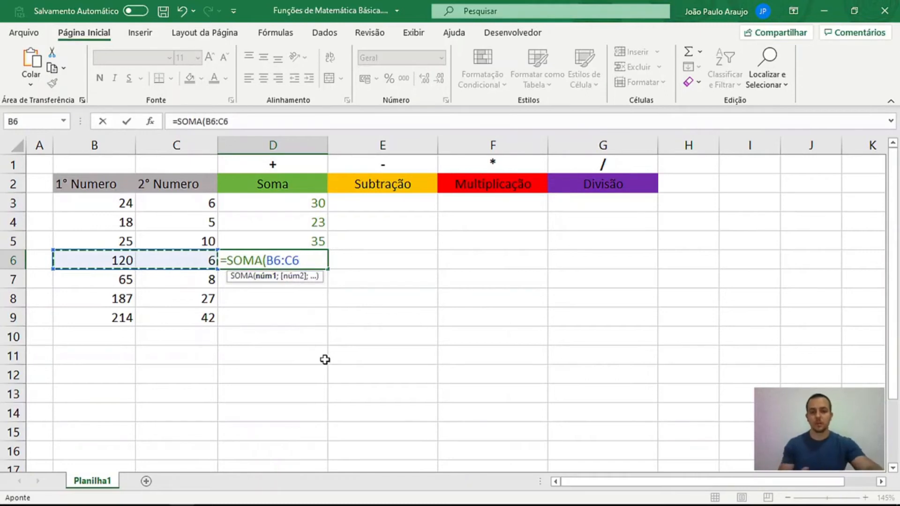
key("Return")
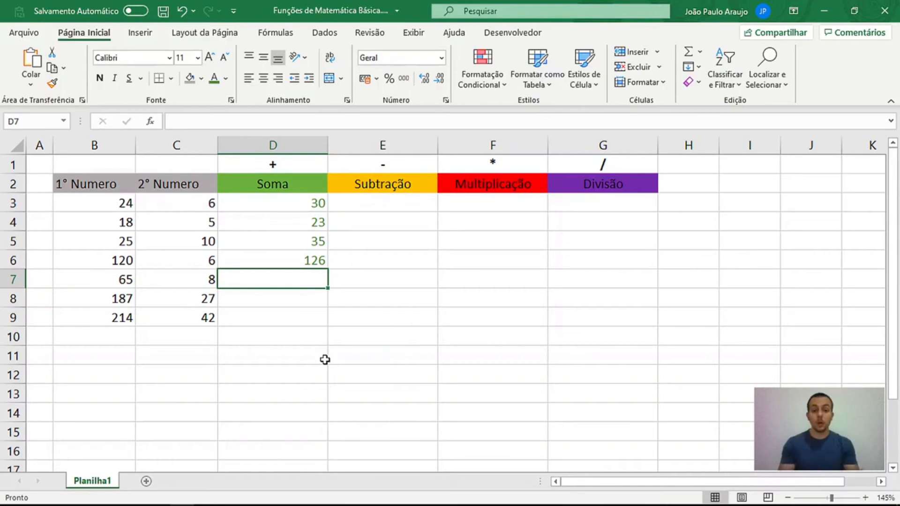
Step: Fill the SOMA formula from D6 down to D9, and clear the filled copies in D7:D9
left_click(285, 258)
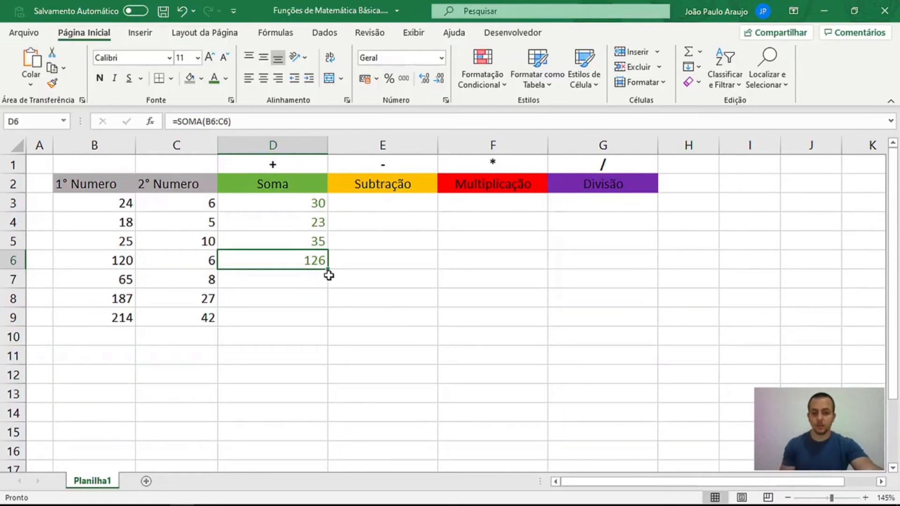
left_click_drag(328, 270, 323, 321)
left_click(440, 336)
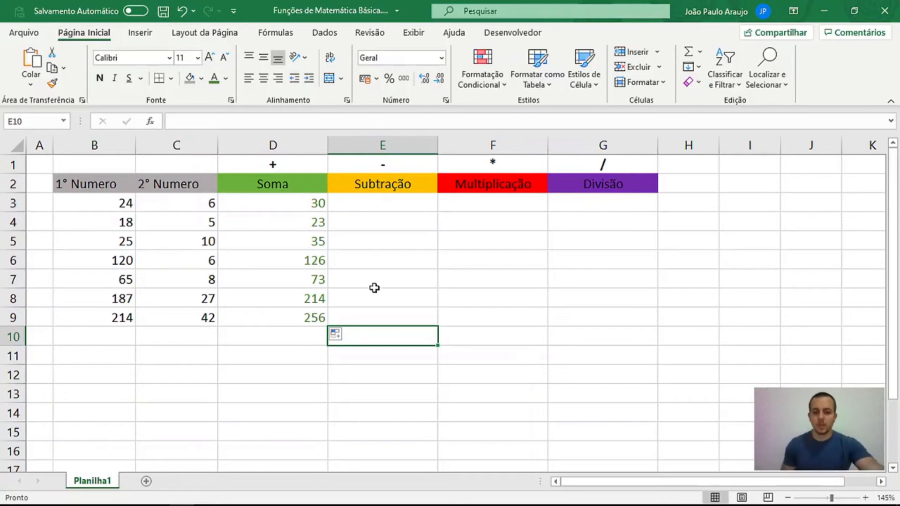
left_click_drag(300, 323, 314, 274)
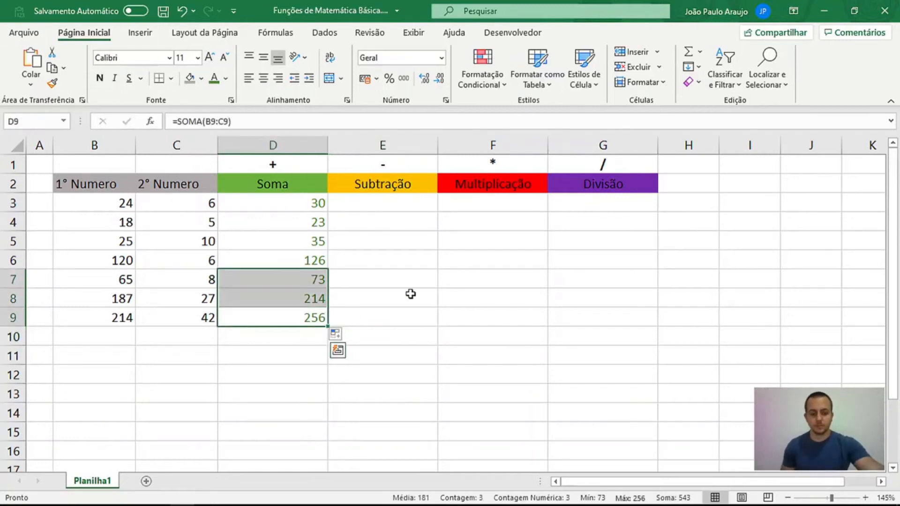
key("Delete")
Step: Copy the SOMA formula from D6 and paste it into D7:D9 of the Soma column
left_click(302, 259)
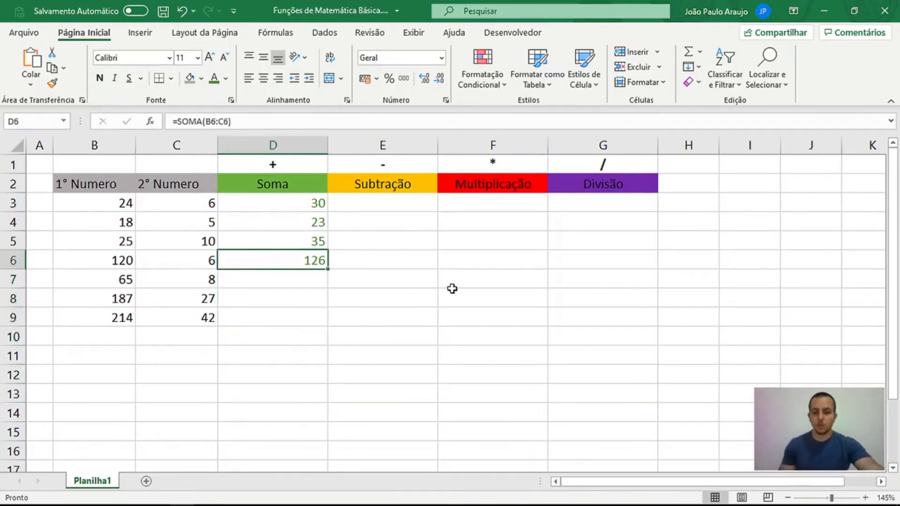
key("ctrl+c")
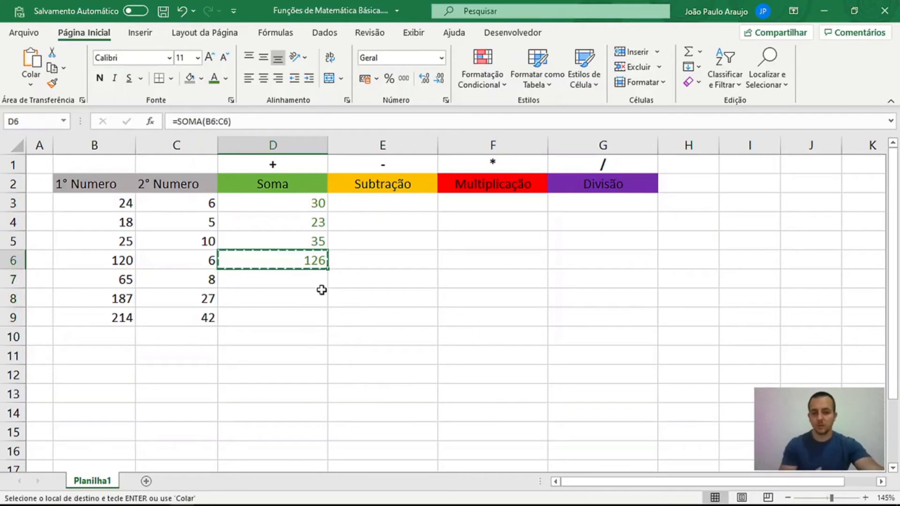
left_click_drag(302, 279, 302, 319)
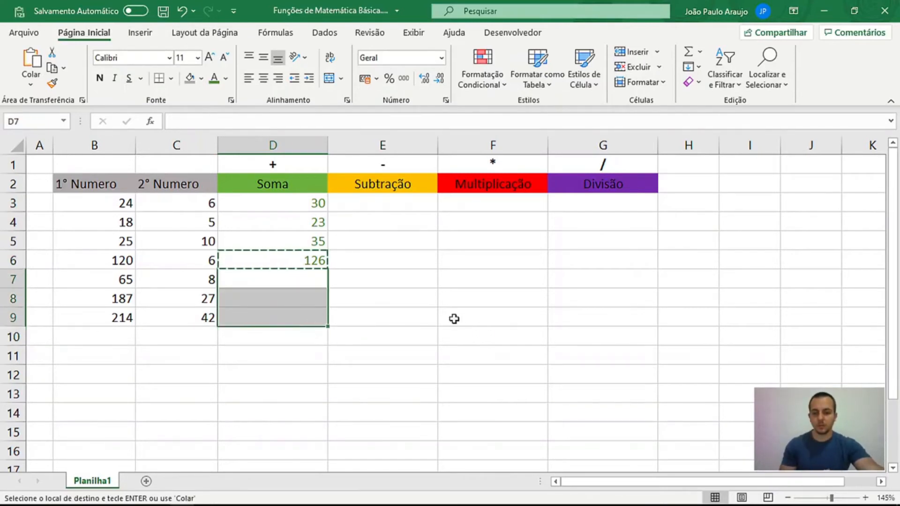
key("ctrl+v")
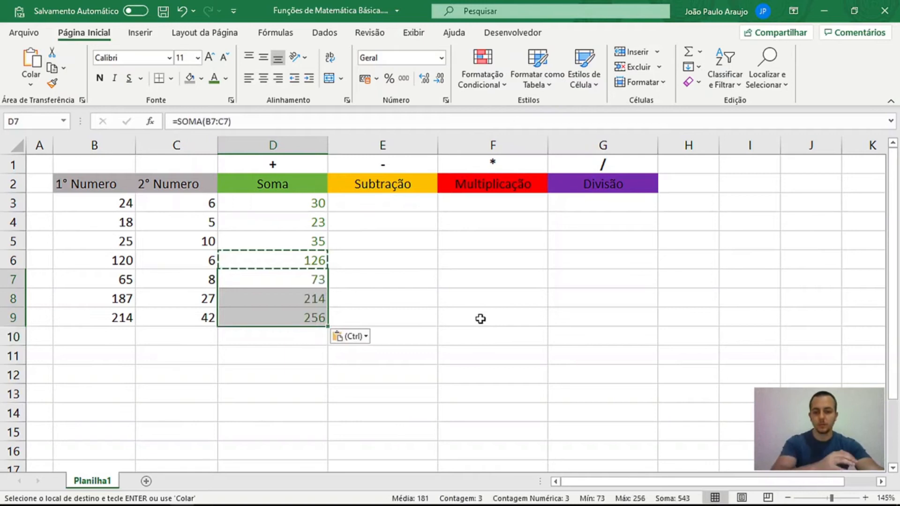
left_click(388, 311)
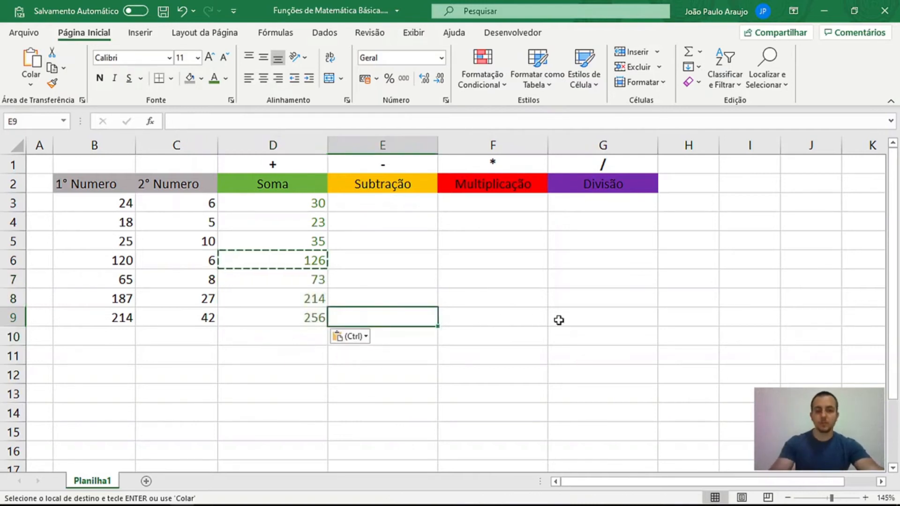
key("Escape")
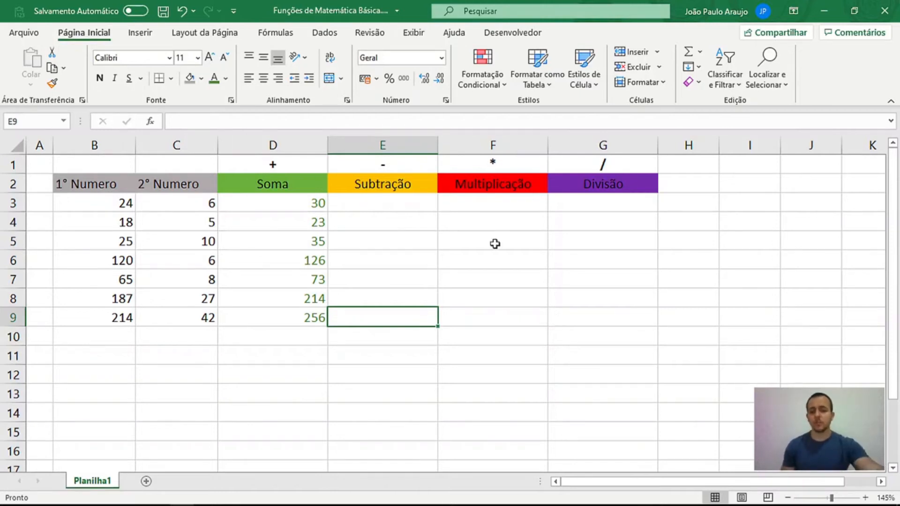
Step: Subtract the first row's second number from its first in E3 with the formula =B3-C3
left_click(374, 201)
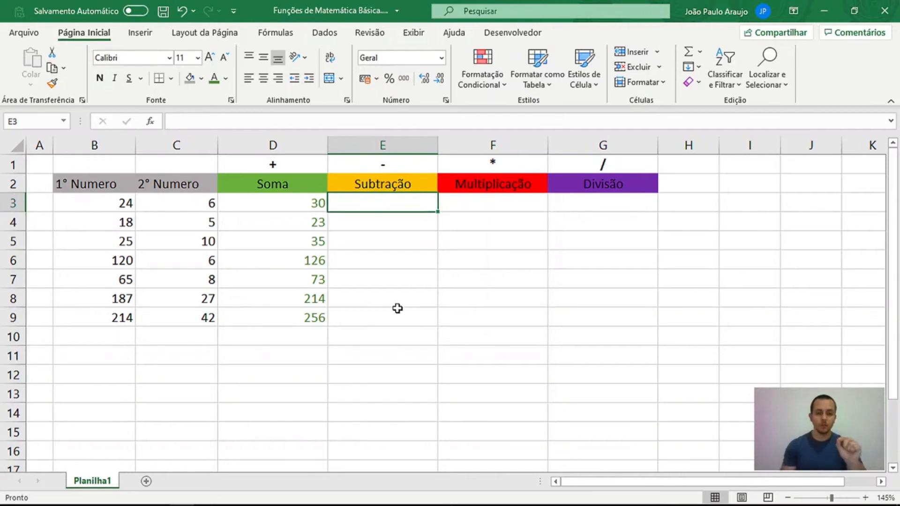
type("=")
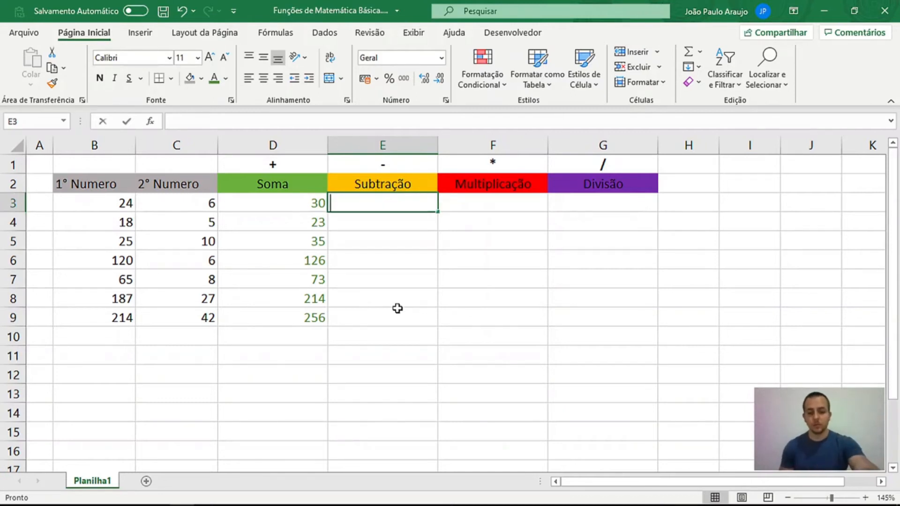
left_click(104, 205)
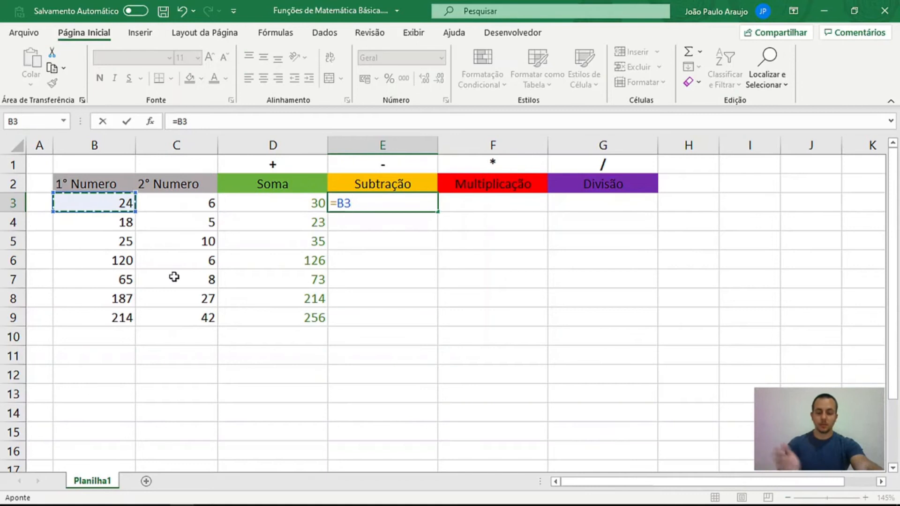
type("-")
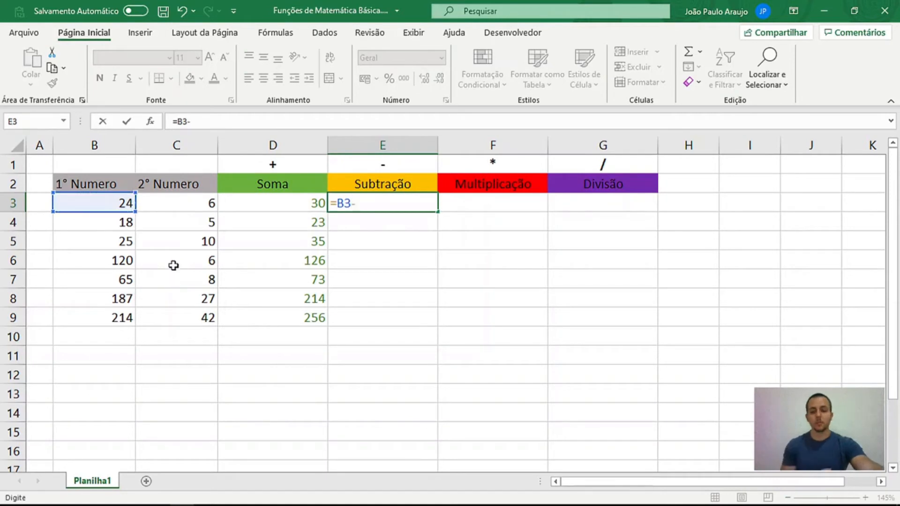
left_click(196, 202)
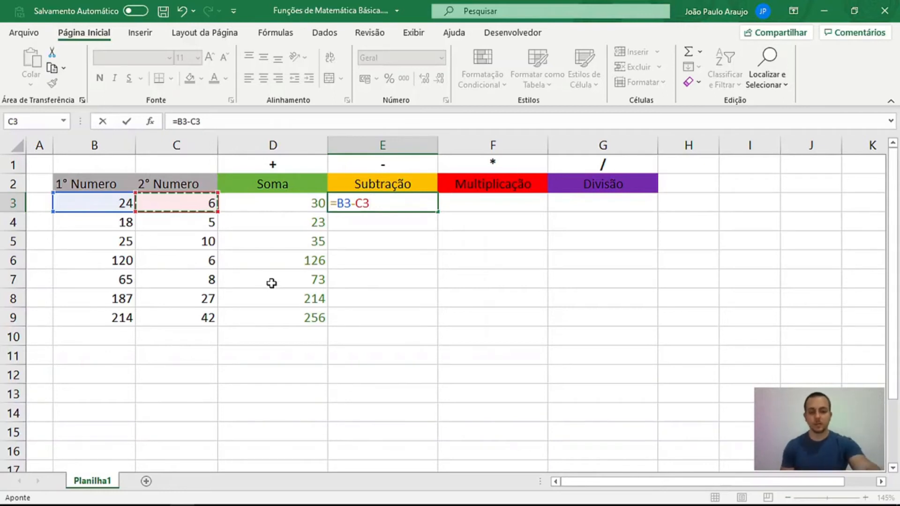
key("Return")
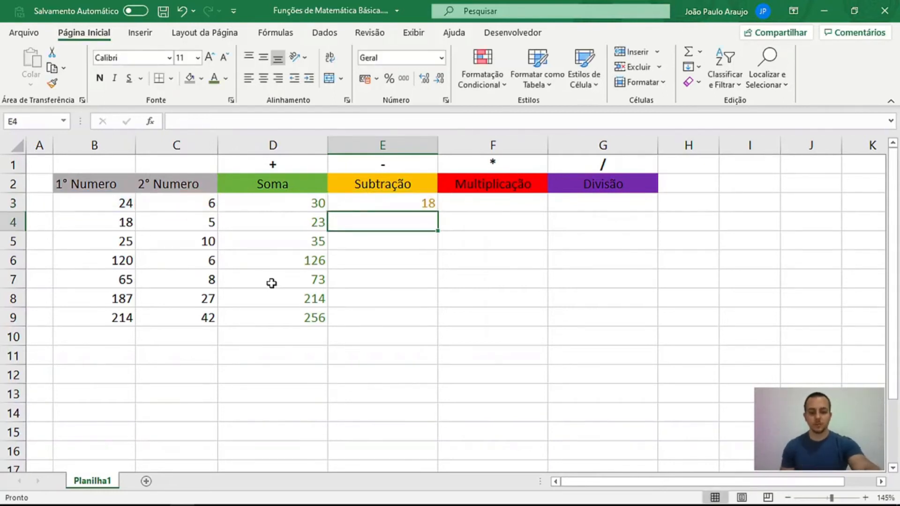
Step: Enter the formula =B4-C4 in E4 of the Subtração column
type("=")
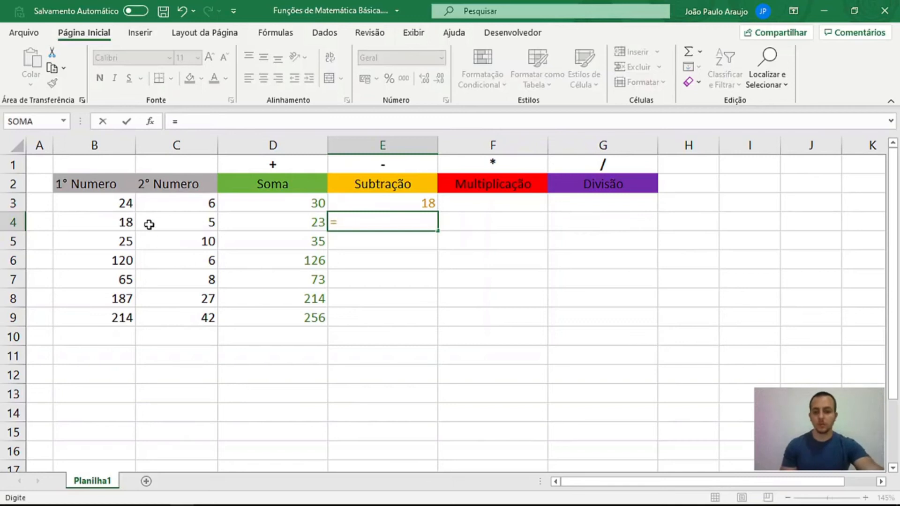
left_click(132, 222)
type("-")
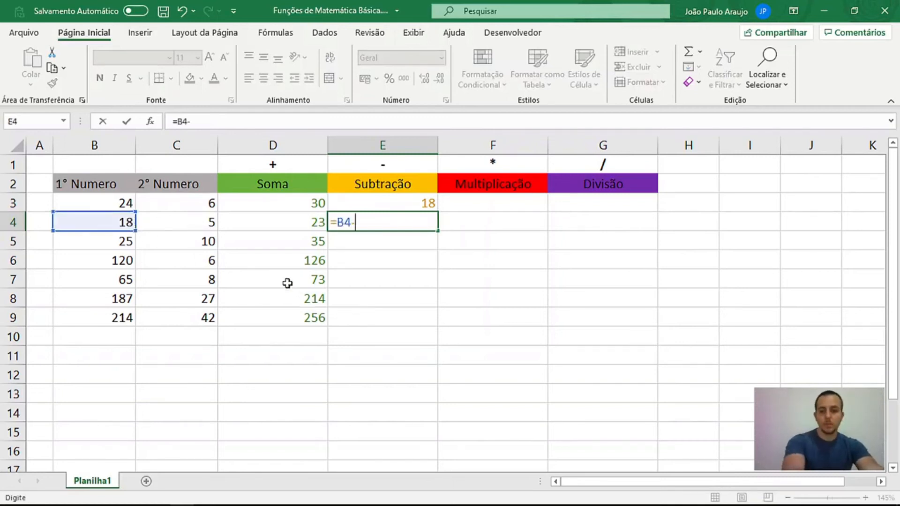
left_click(188, 224)
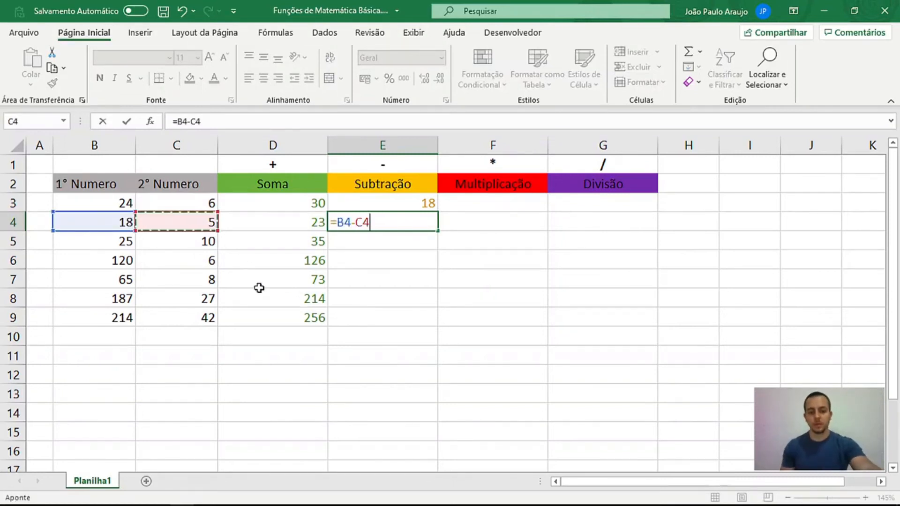
key("Return")
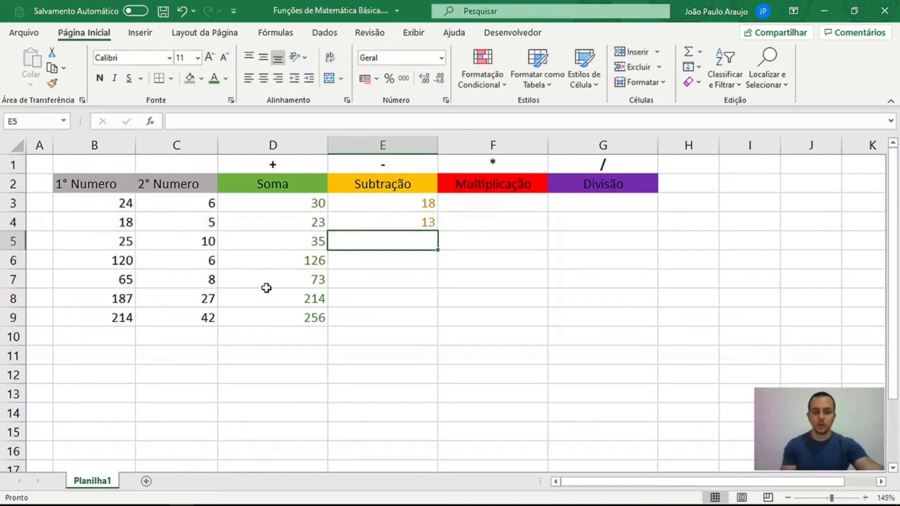
Step: Copy the subtraction formula from E4 and paste it into E5:E9
left_click_drag(381, 241, 378, 319)
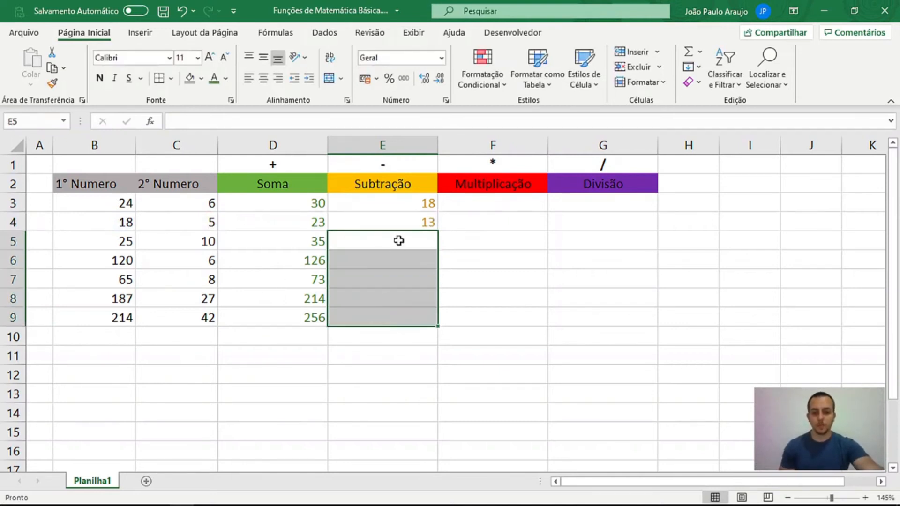
left_click(400, 223)
key("ctrl+c")
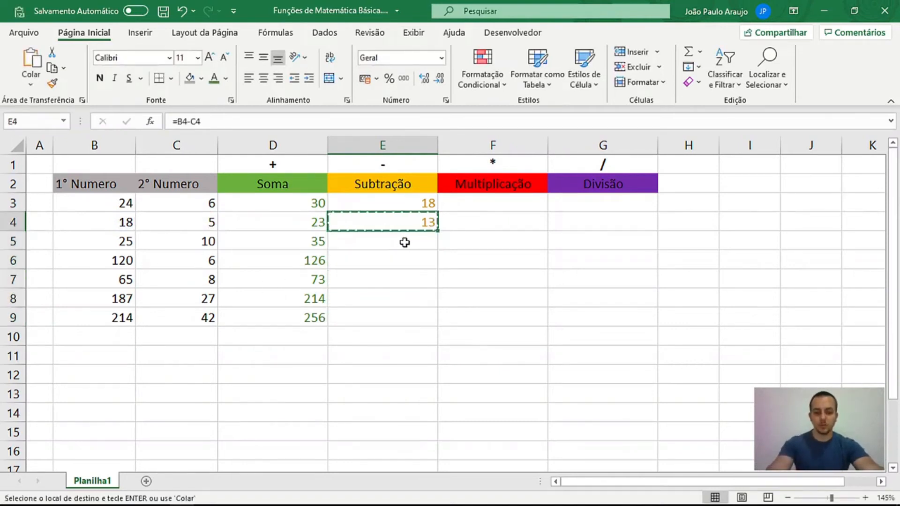
left_click_drag(407, 242, 408, 312)
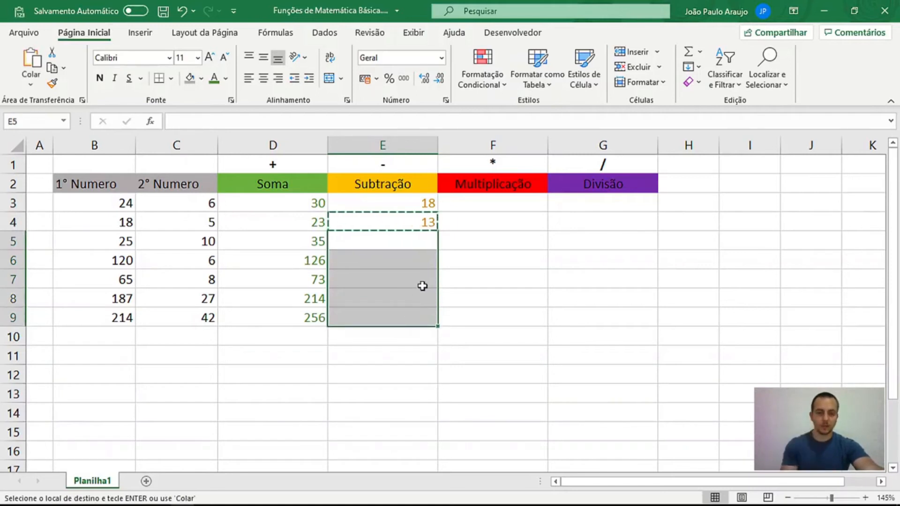
key("ctrl+v")
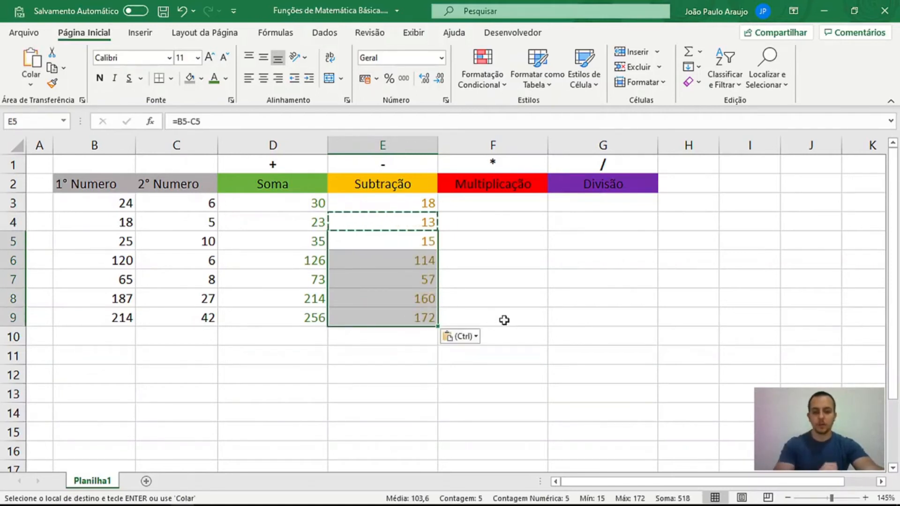
Step: Fill the subtraction formula from E4 down to E9 over the pasted copies, after ending copy mode
left_click(399, 226)
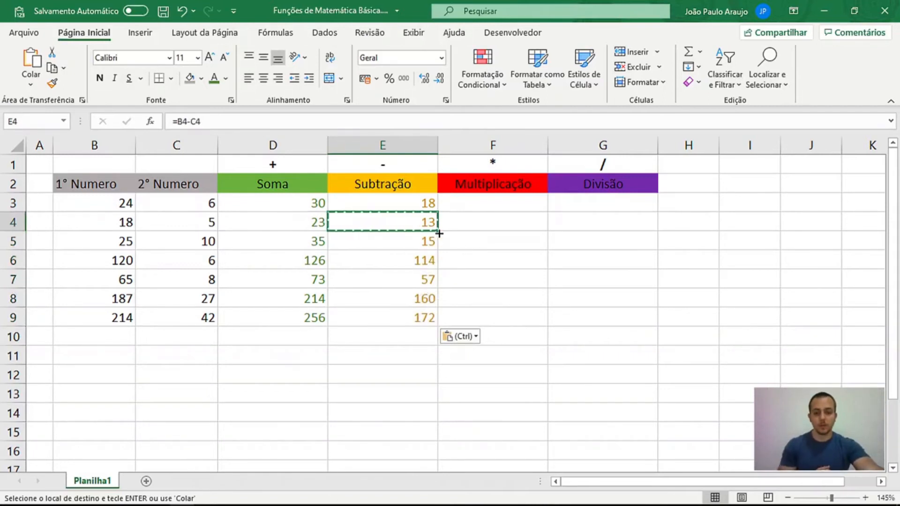
key("Escape")
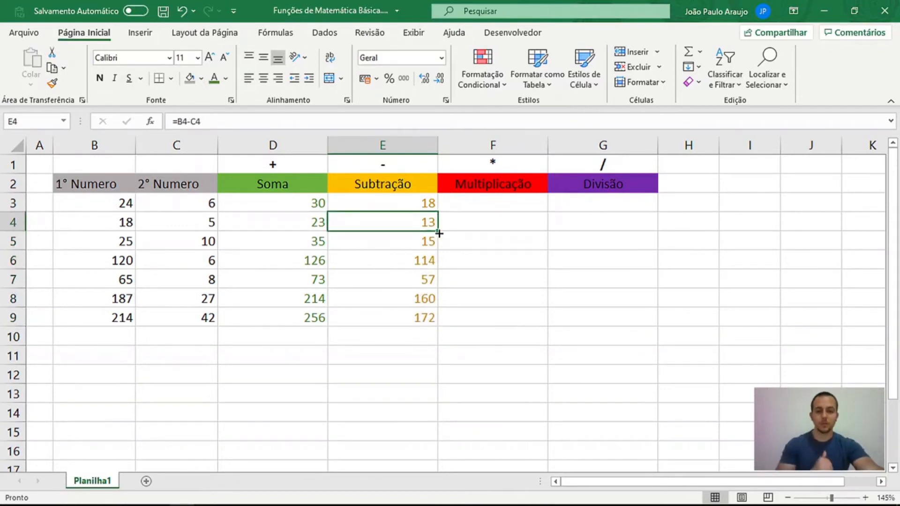
left_click_drag(439, 232, 434, 328)
left_click(497, 305)
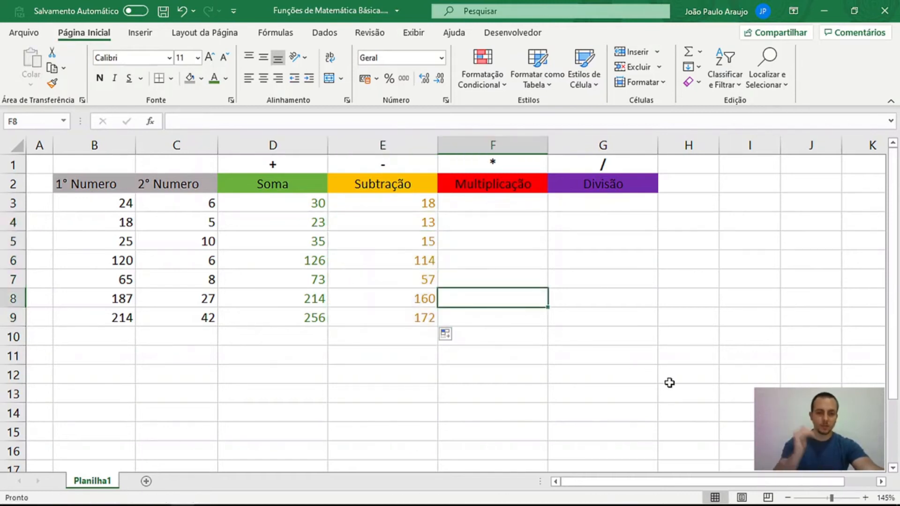
Step: Begin a multiplication formula in F3 of the Multiplicação column with =B3*
left_click(524, 207)
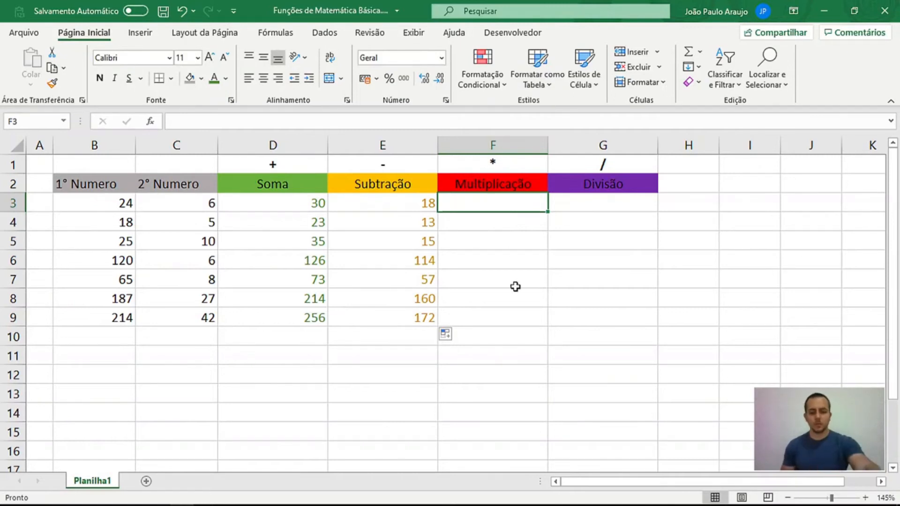
type("=")
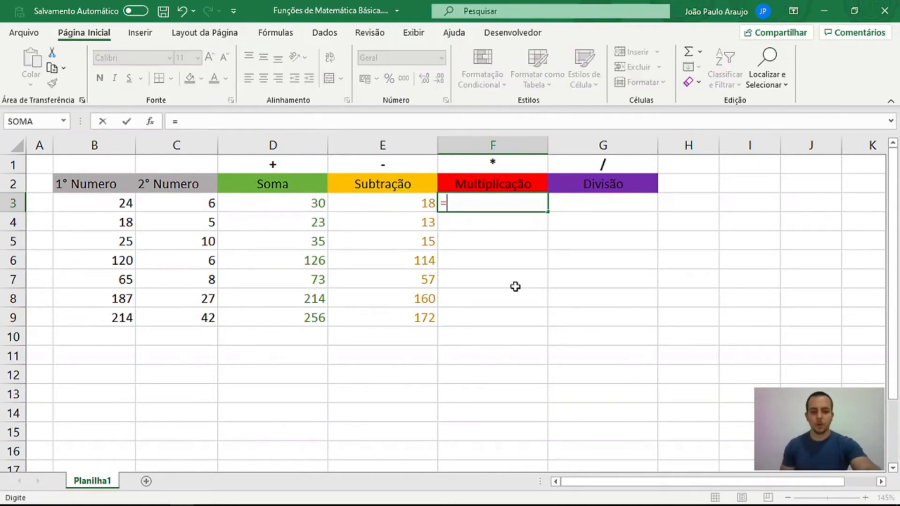
left_click(109, 200)
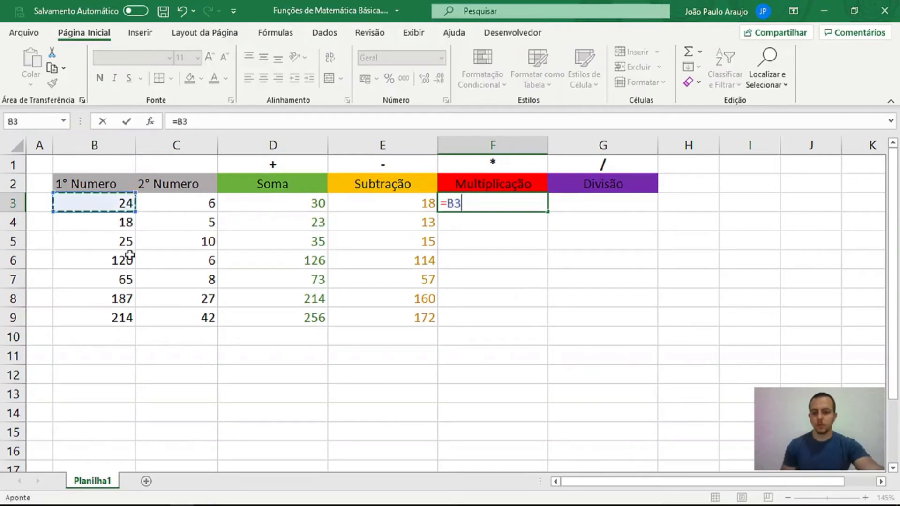
type("*")
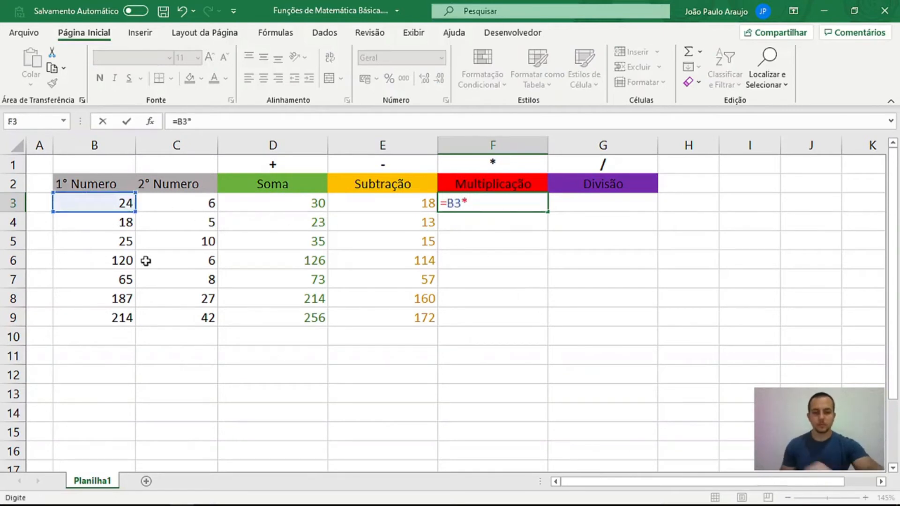
Step: Complete the multiplication formula =B3*C3 in F3 and enter =B4*C4 in F4
left_click(180, 206)
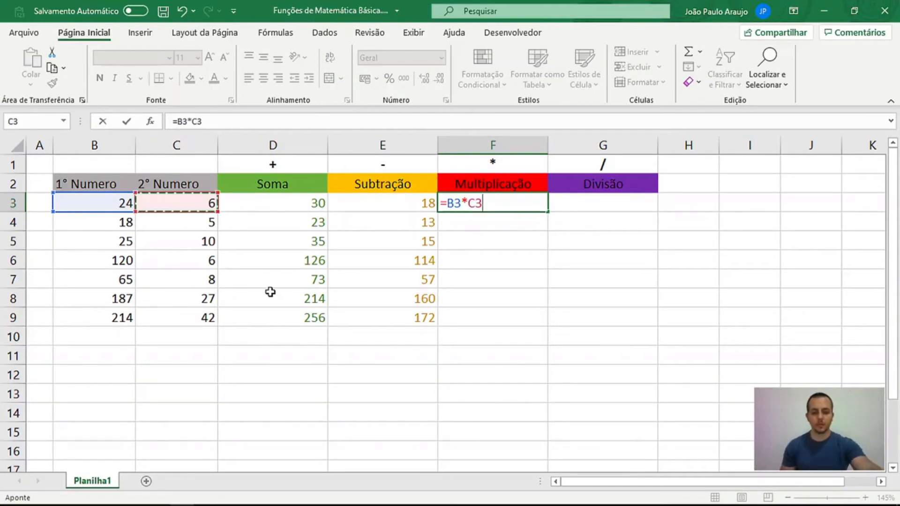
key("Return")
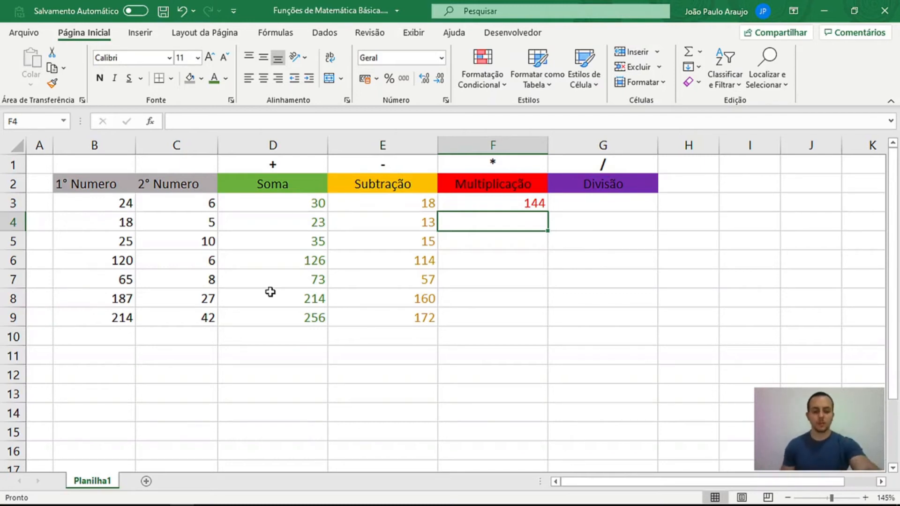
type("=")
left_click(134, 223)
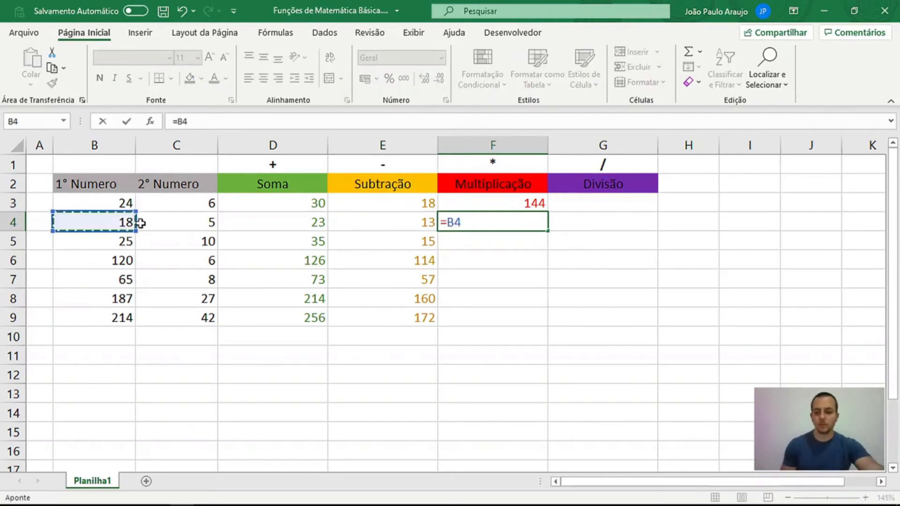
type("*")
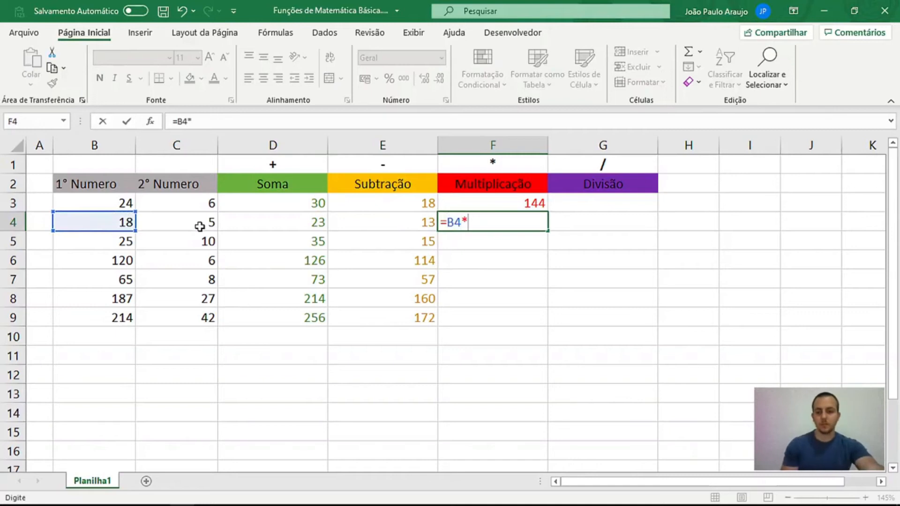
left_click(200, 224)
key("Return")
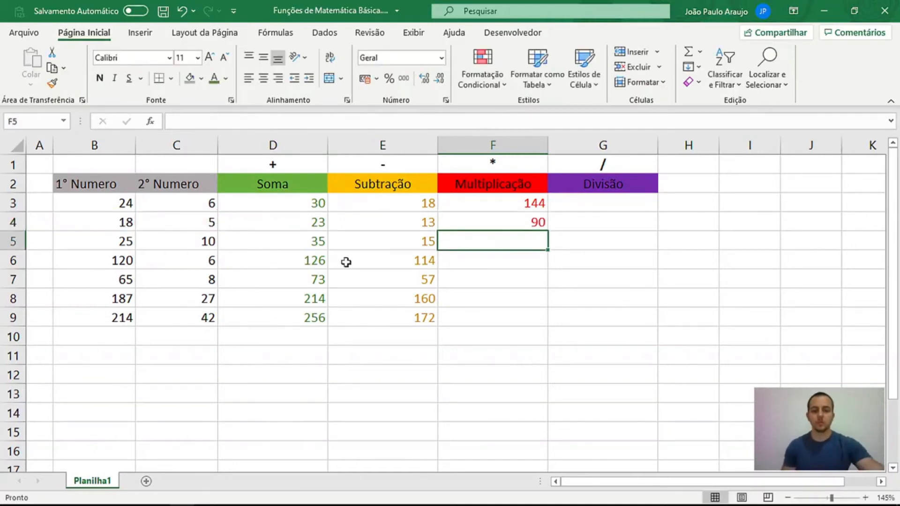
Step: Fill the multiplication formula from F4 down through F9
left_click(515, 223)
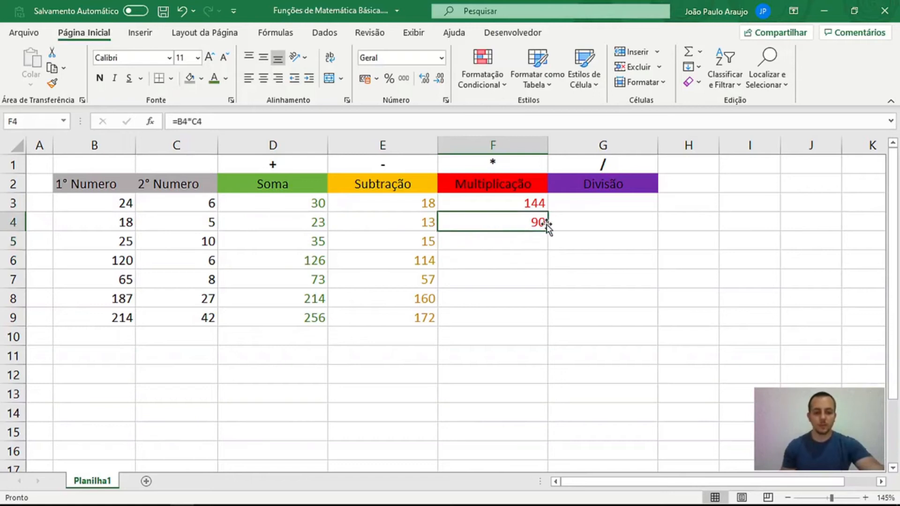
left_click_drag(548, 230, 548, 324)
left_click(648, 283)
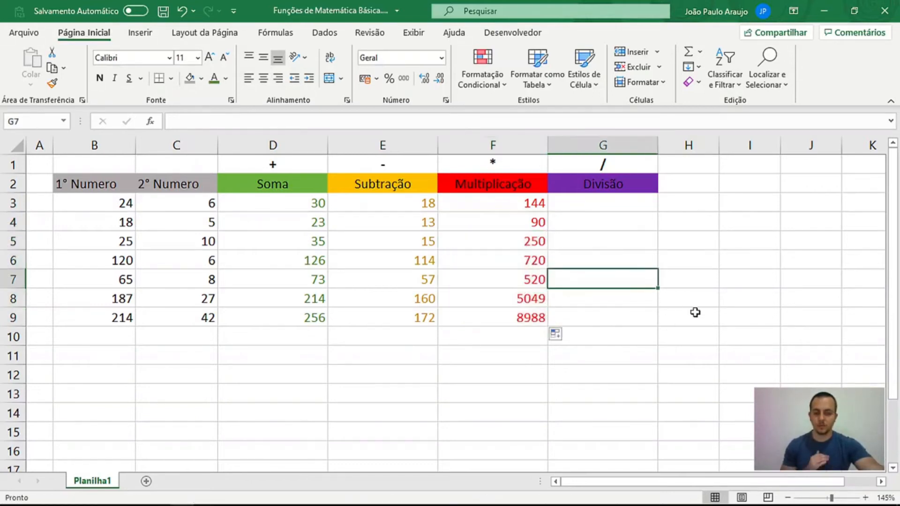
Step: Enter the division formula =B3/C3 in the first Divisão cell, G3
left_click(628, 208)
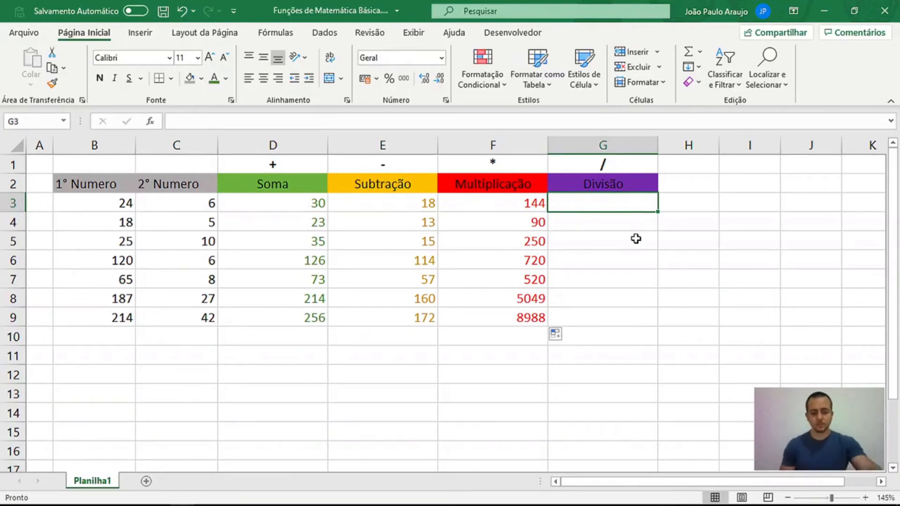
type("=")
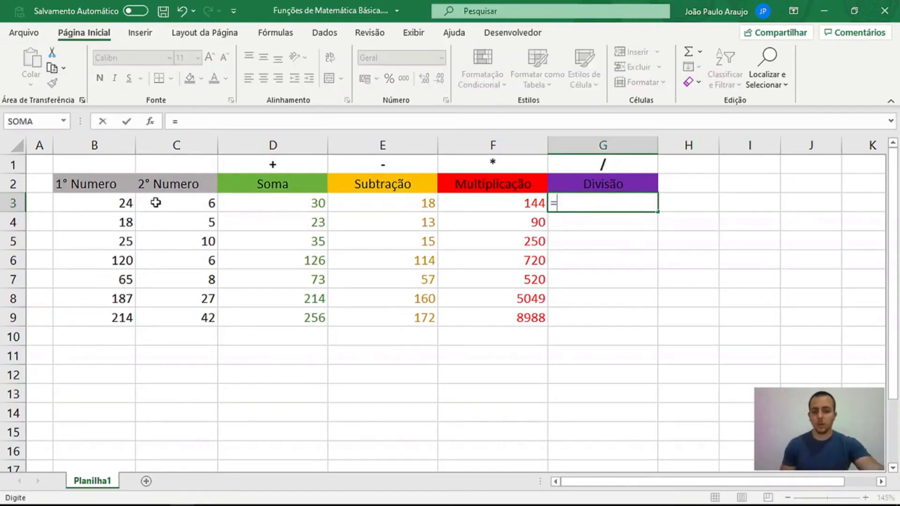
left_click(129, 202)
type("/")
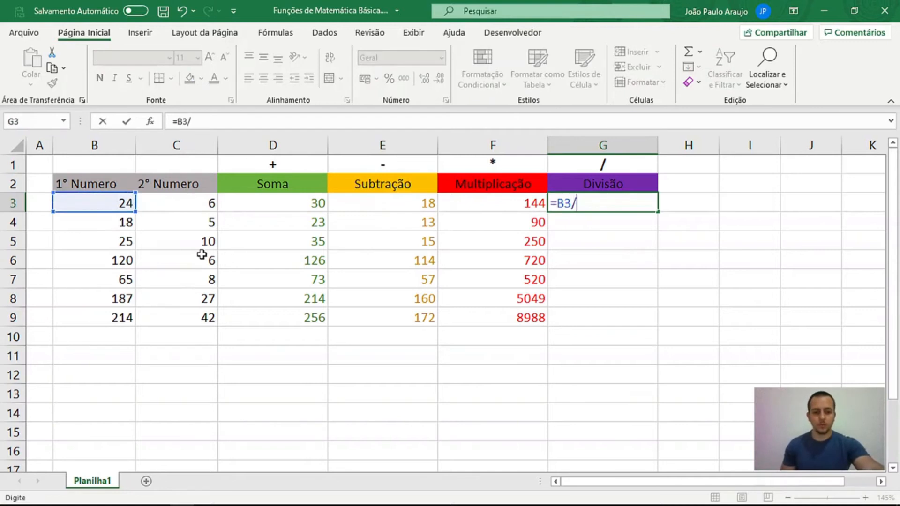
left_click(190, 202)
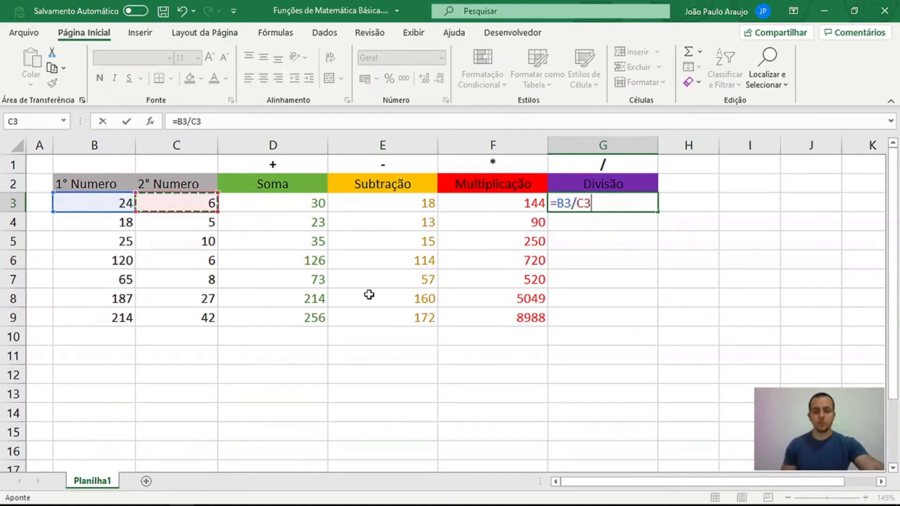
key("Return")
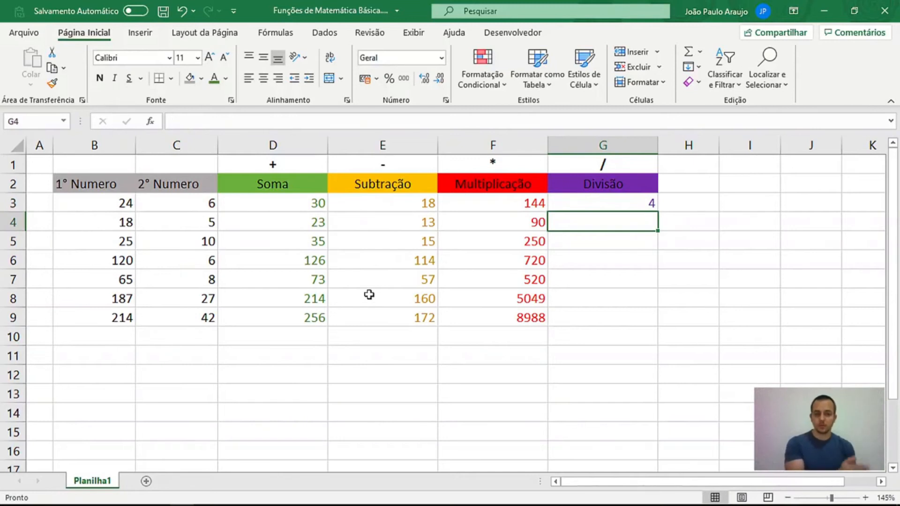
Step: Enter the division formula =B4/C4 in cell G4
type("=")
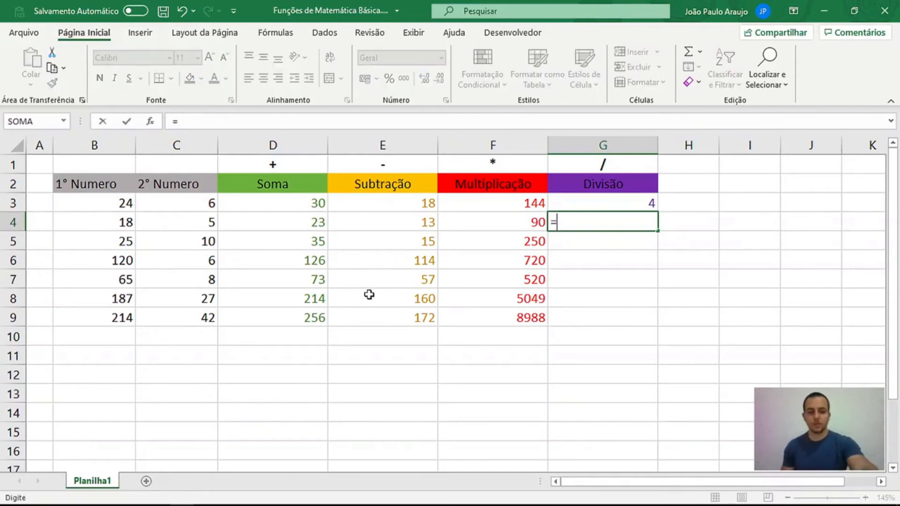
left_click(120, 222)
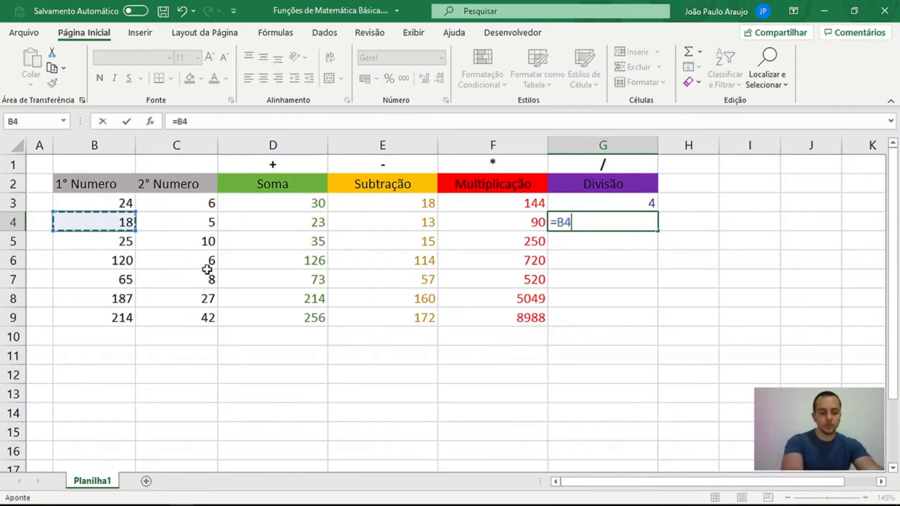
type("/")
left_click(196, 224)
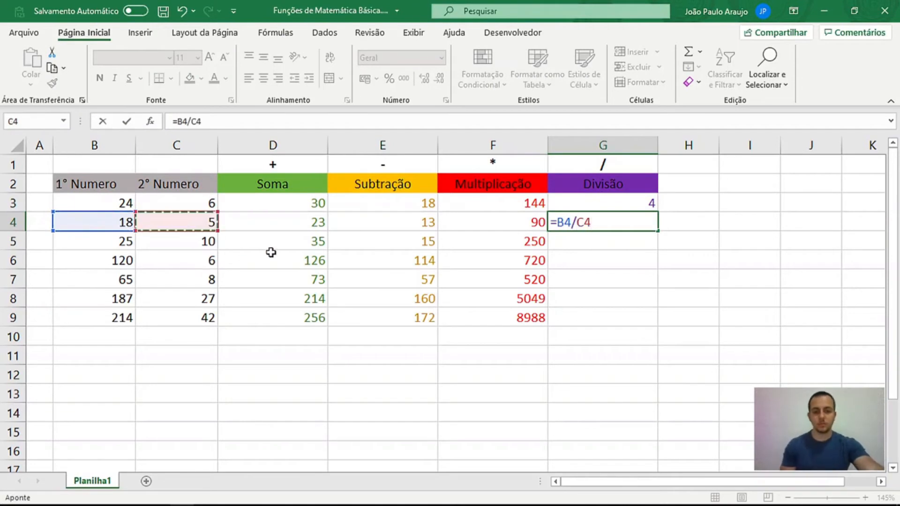
key("Return")
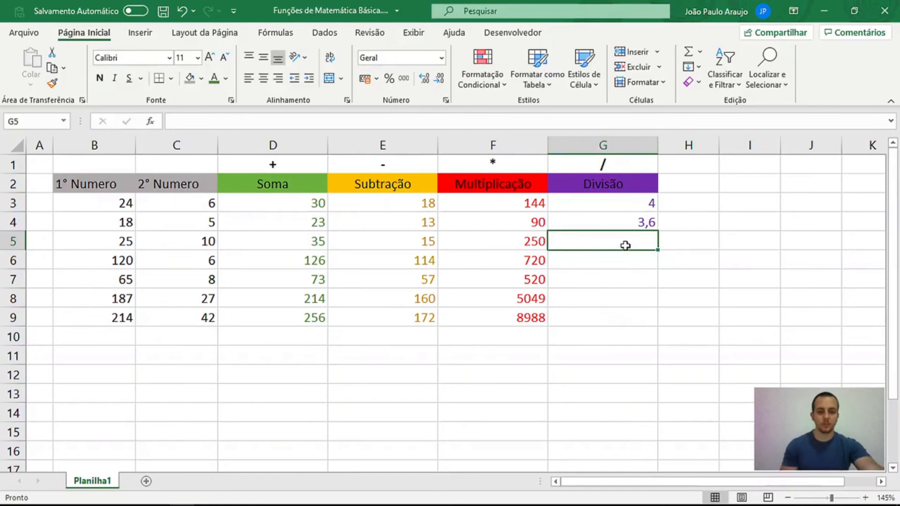
Step: Fill the division formula from G4 down through G9
left_click(626, 223)
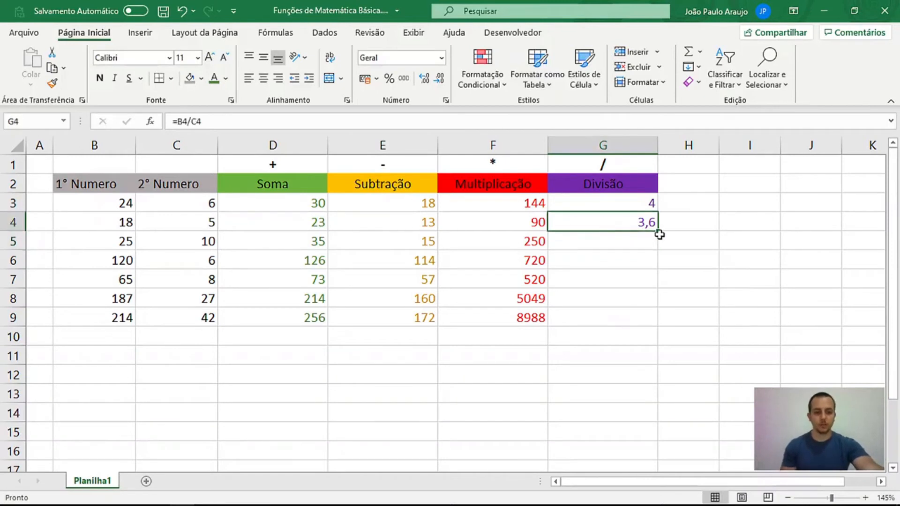
left_click_drag(658, 230, 657, 328)
left_click(701, 331)
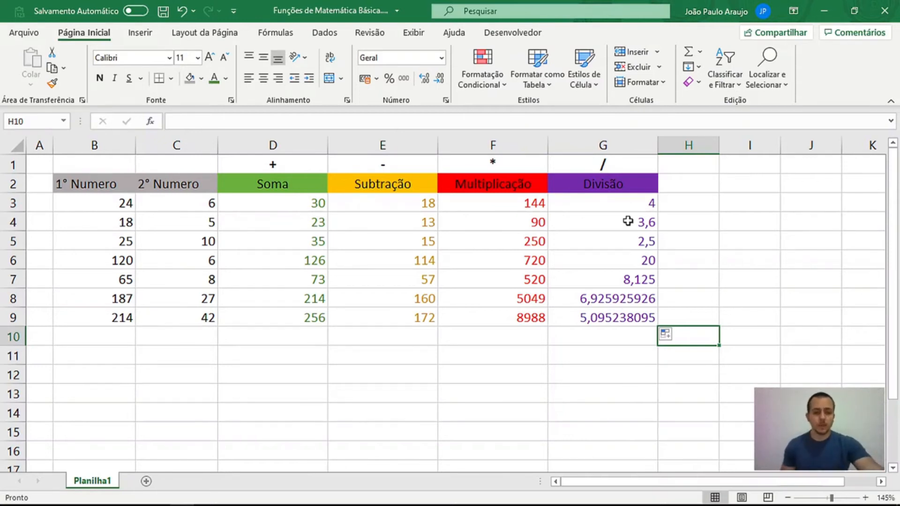
left_click(605, 299)
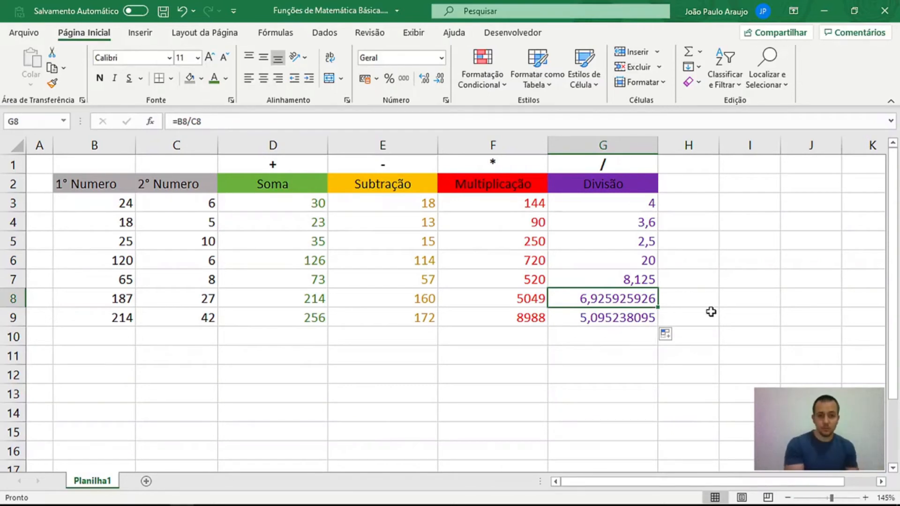
left_click(653, 414)
left_click(748, 257)
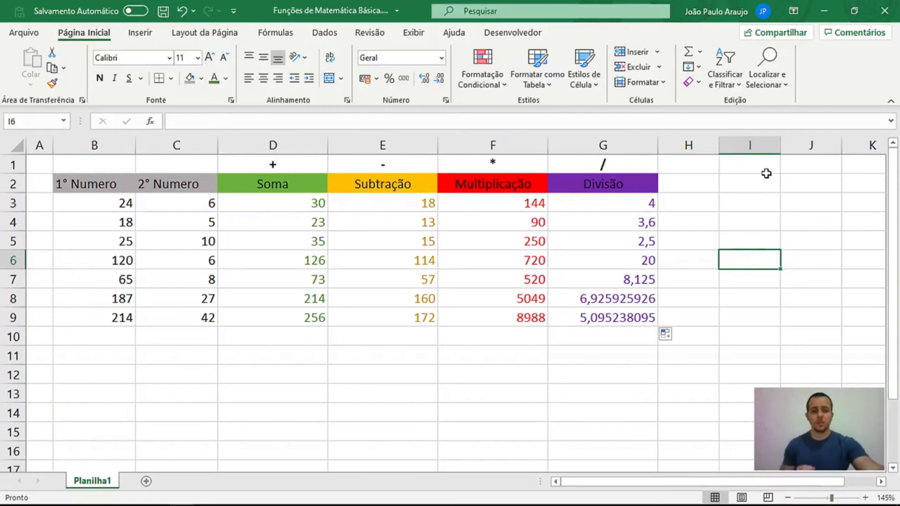
Step: Reduce the division result in G8 to one displayed decimal place
left_click(604, 298)
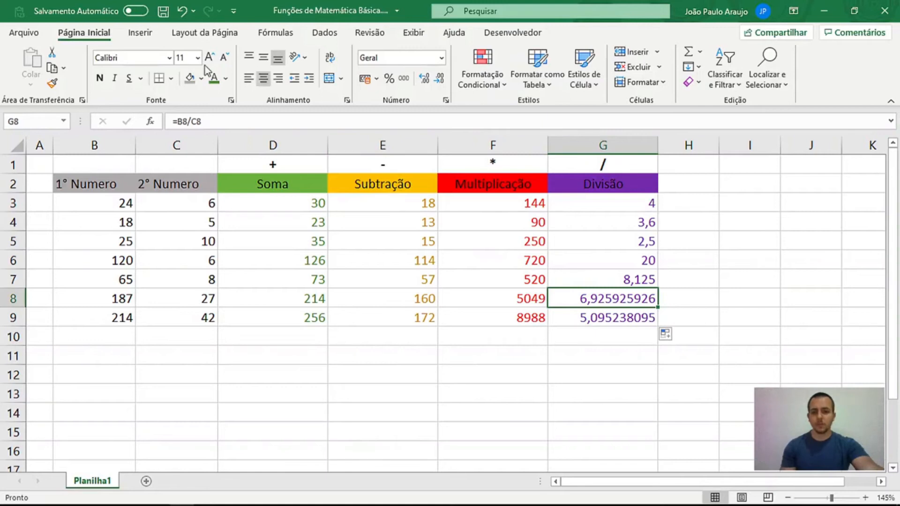
left_click(436, 80)
left_click(437, 79)
left_click(436, 80)
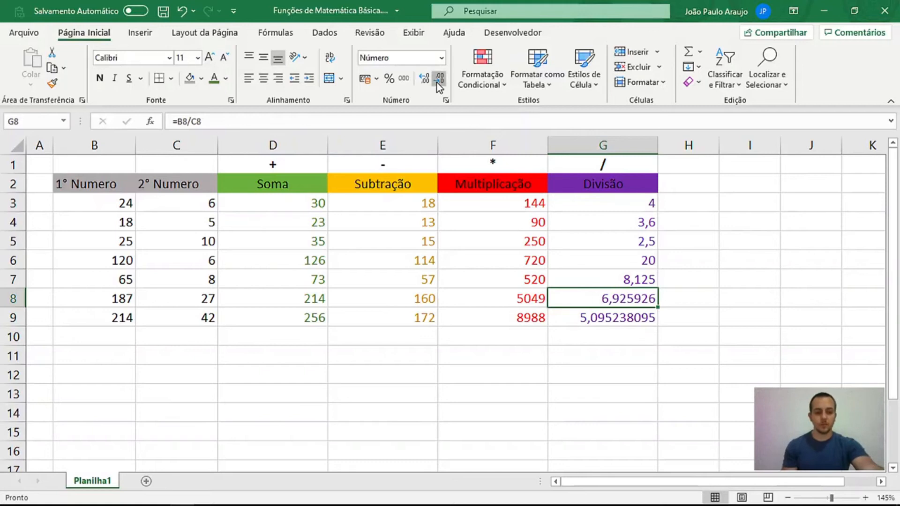
left_click(437, 79)
left_click(437, 80)
left_click(437, 83)
left_click(437, 82)
left_click(437, 83)
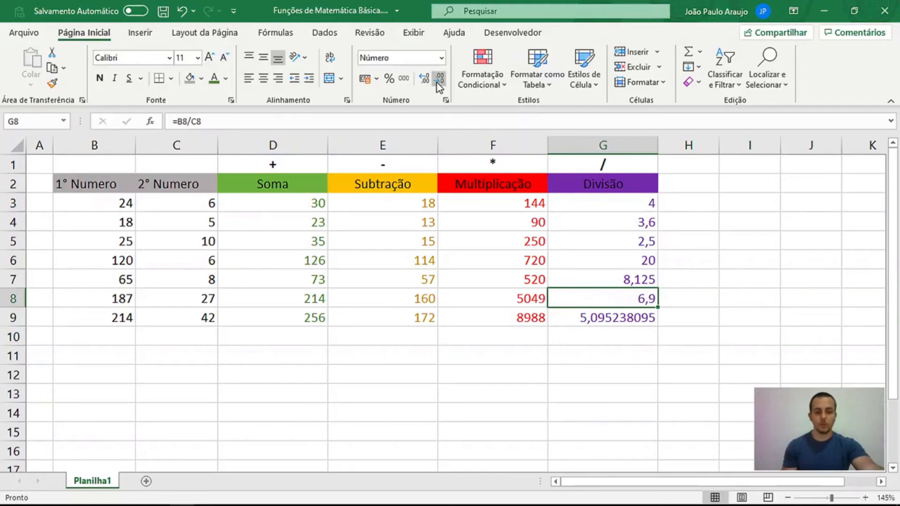
Step: Reduce the division result in G9 to one displayed decimal place
left_click(584, 318)
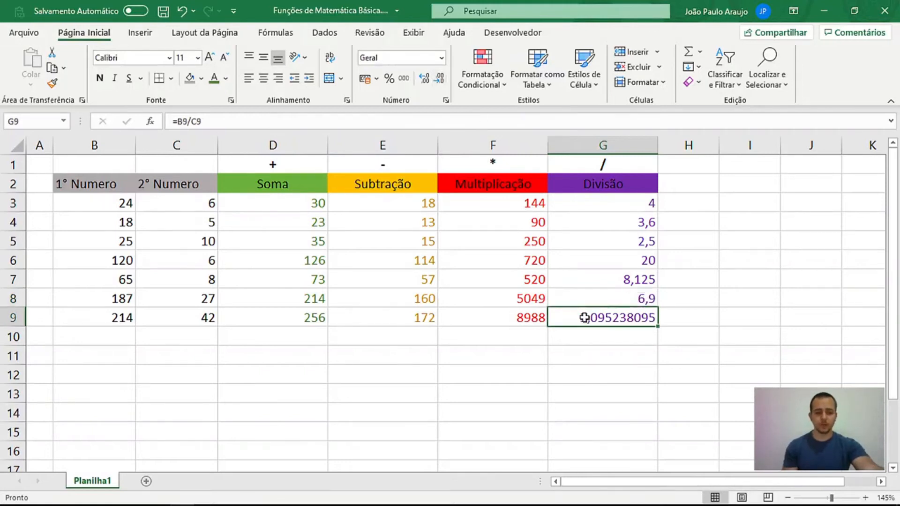
left_click(440, 79)
left_click(439, 80)
left_click(439, 79)
left_click(439, 79)
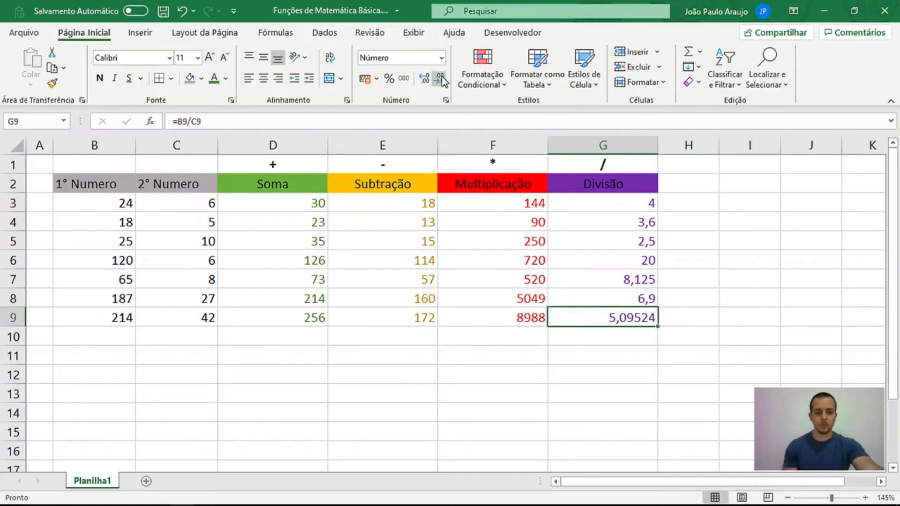
left_click(440, 80)
left_click(440, 79)
left_click(439, 80)
left_click(439, 80)
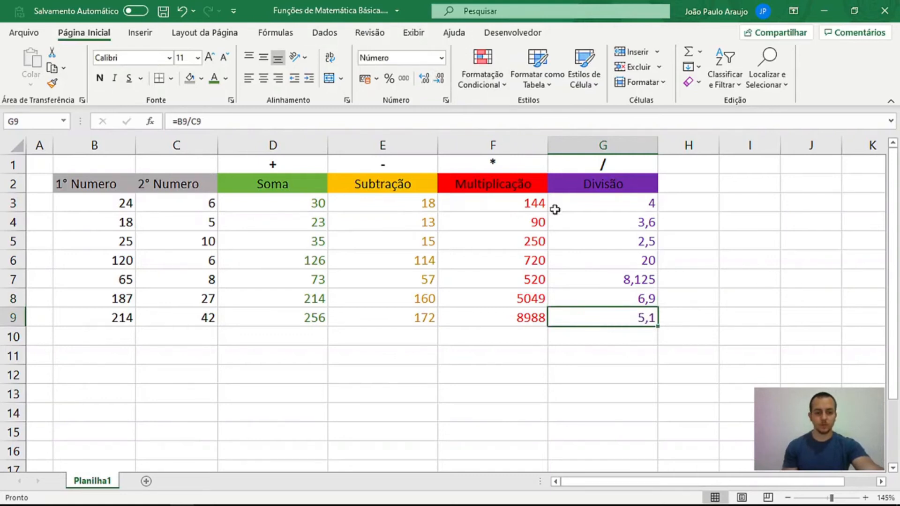
Step: Reduce the division result in G7 to one displayed decimal place
left_click(605, 282)
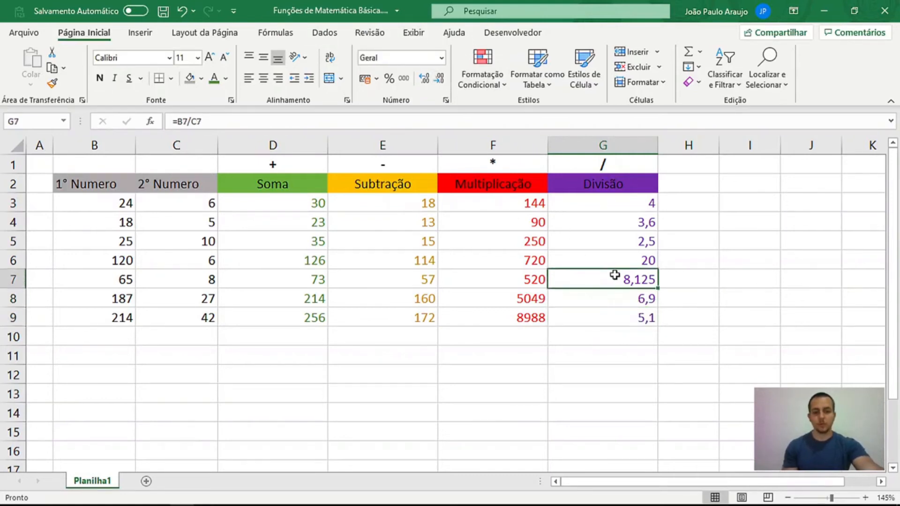
left_click(439, 80)
left_click(440, 79)
left_click(717, 265)
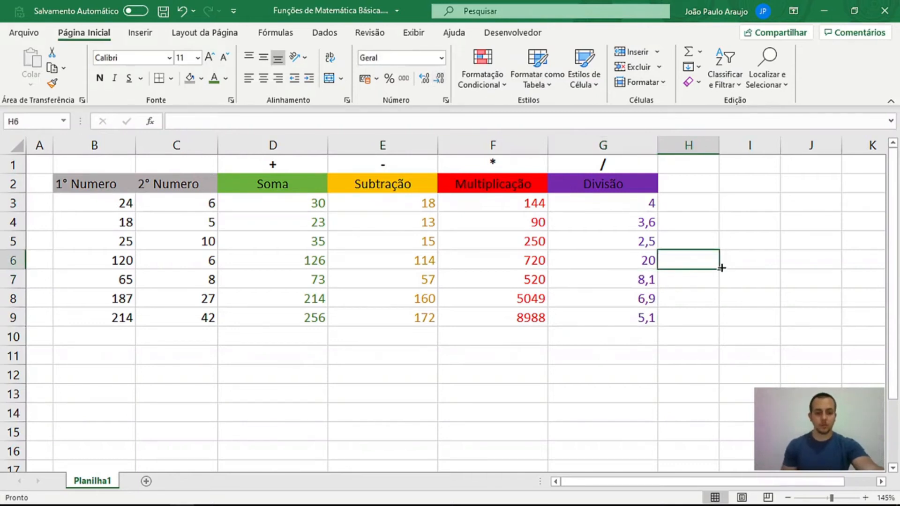
left_click(755, 299)
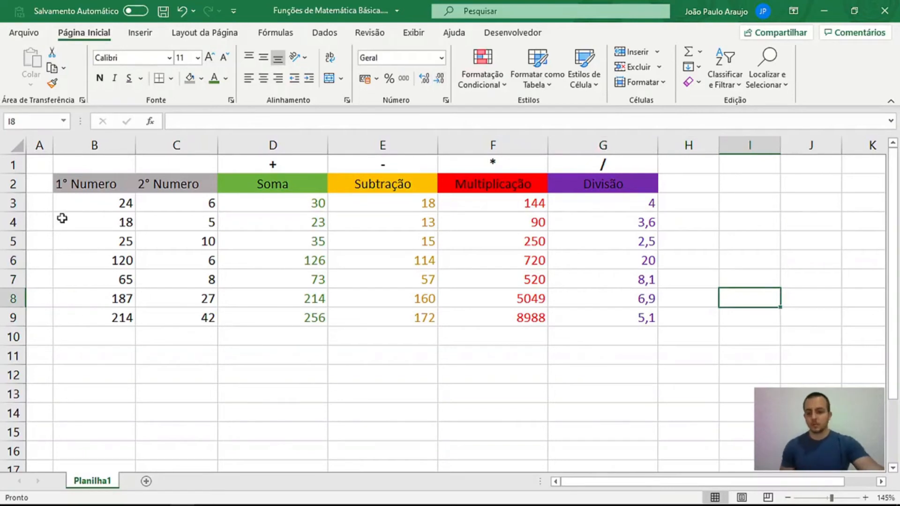
left_click(249, 380)
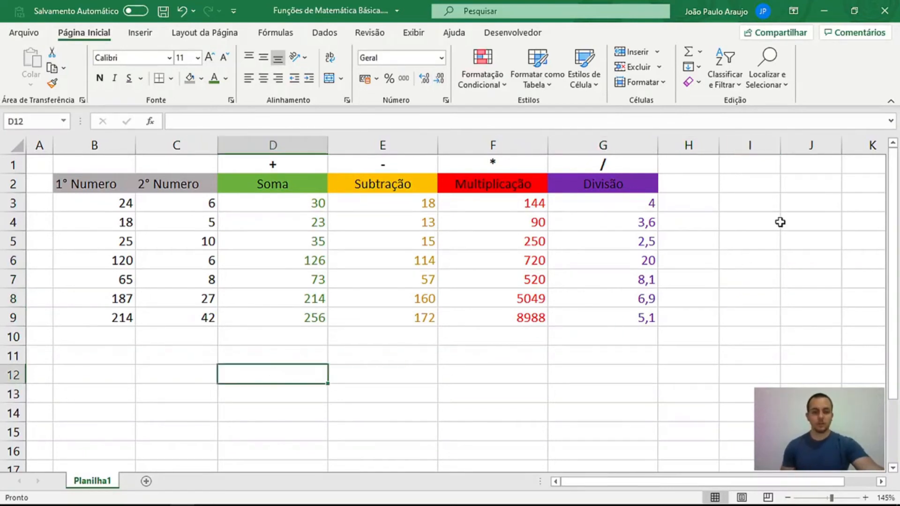
left_click(779, 221)
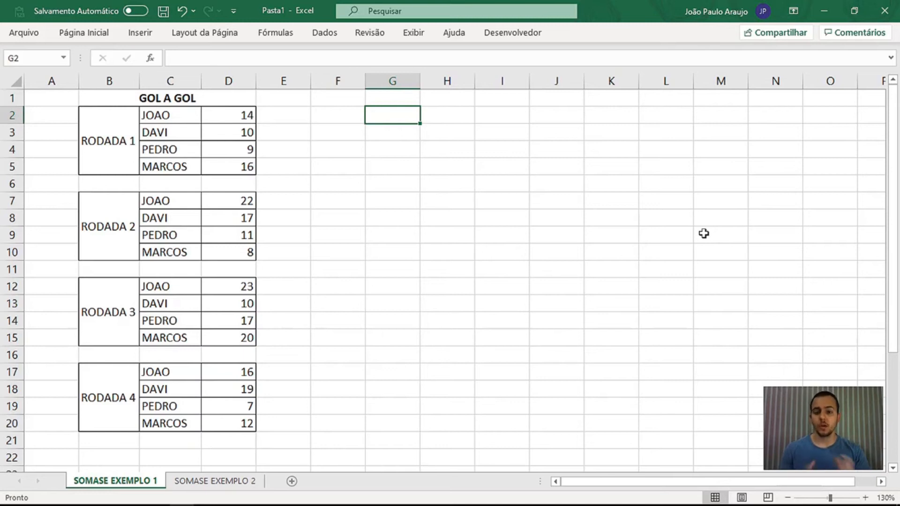
left_click(125, 104)
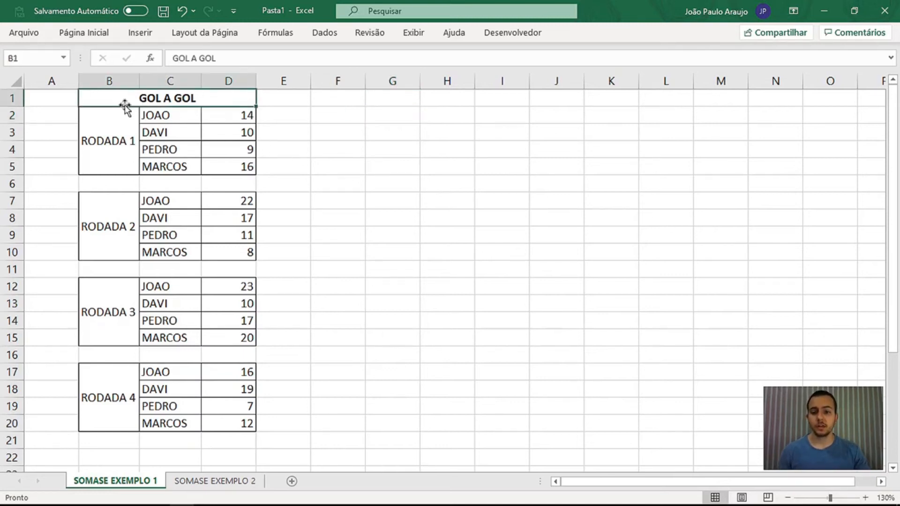
left_click(344, 167)
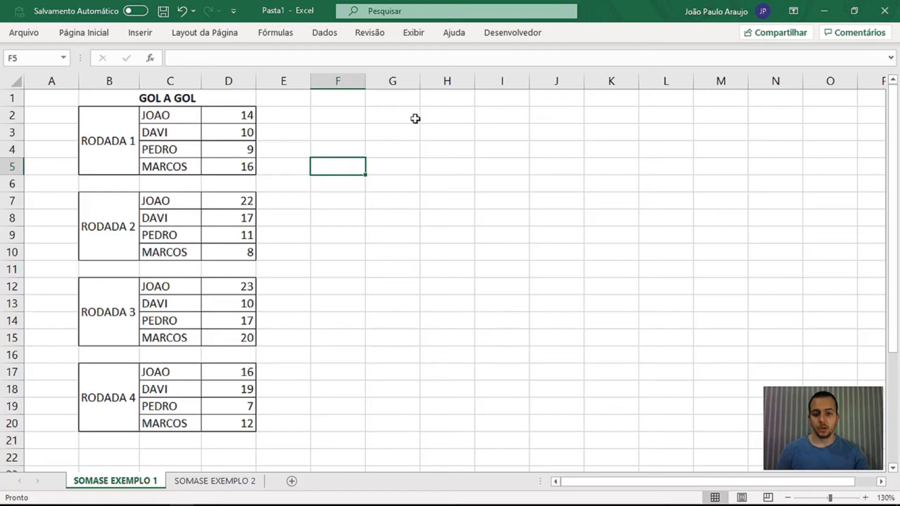
left_click_drag(402, 113, 438, 161)
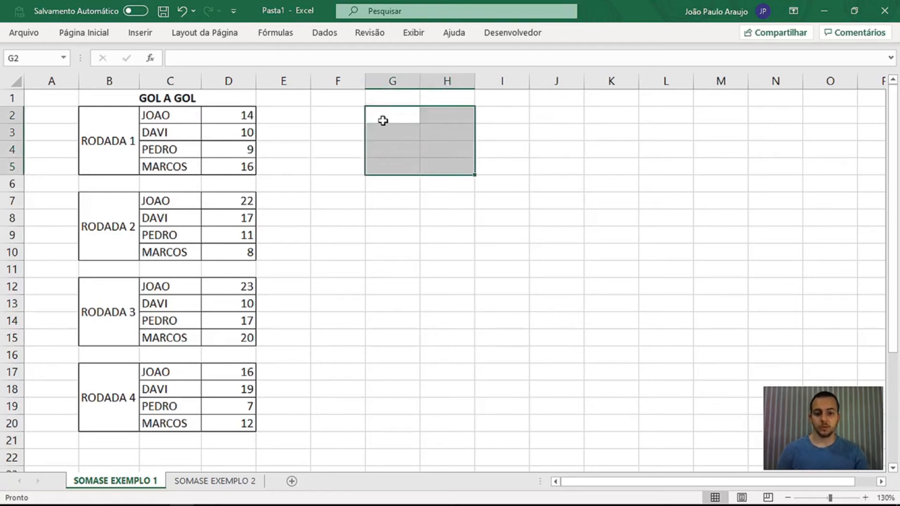
left_click(396, 116)
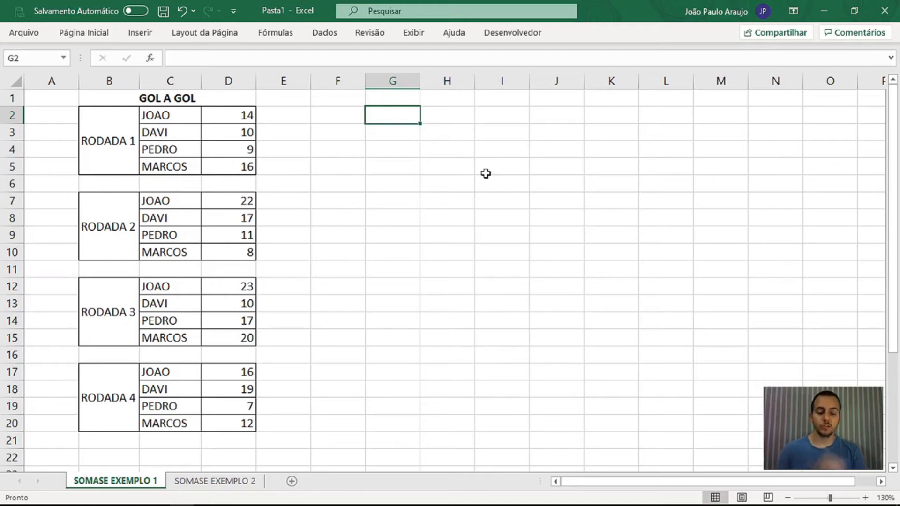
Step: Build a SOMASE formula in G2 with range C2:C20, the first player's name as quoted criterion, and sum range D2:D20
type("=")
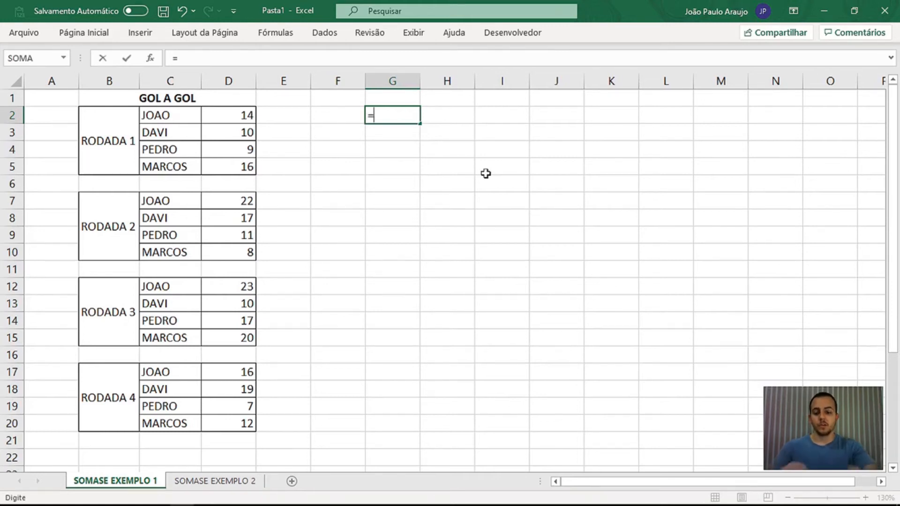
type("SOMASE")
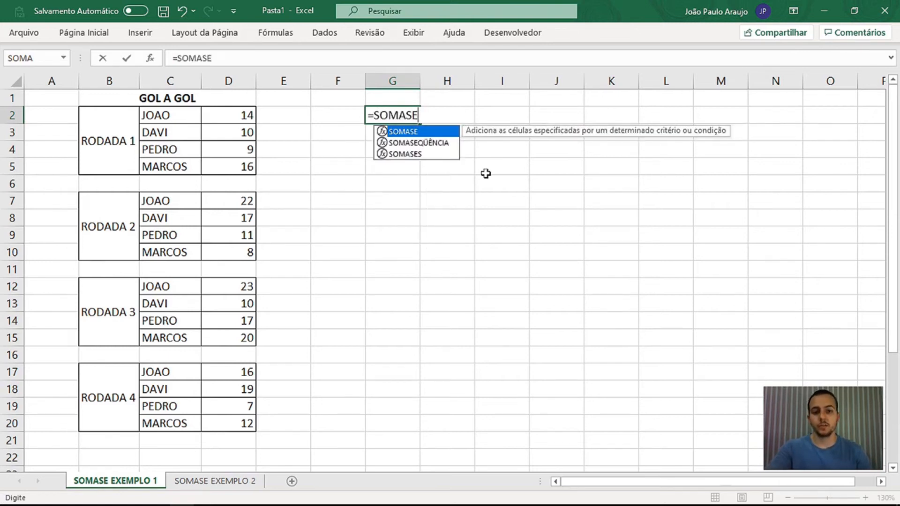
double_click(410, 136)
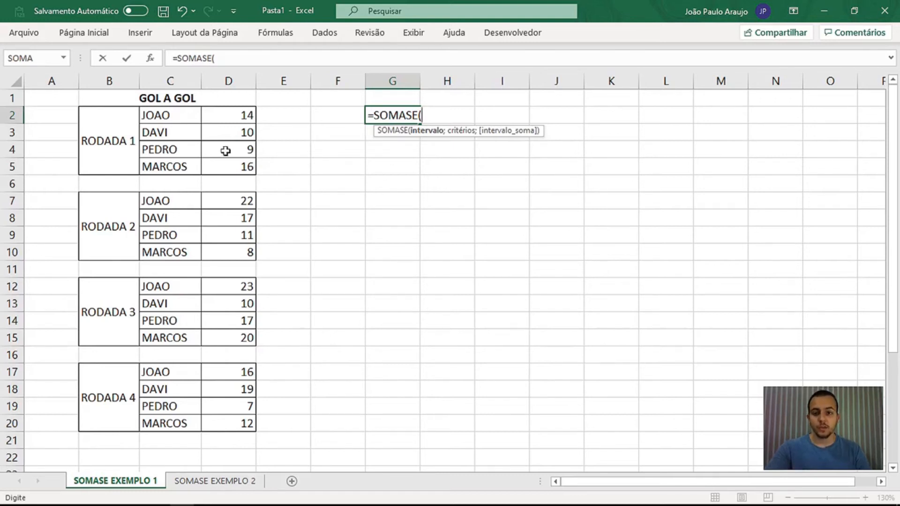
left_click_drag(183, 113, 188, 421)
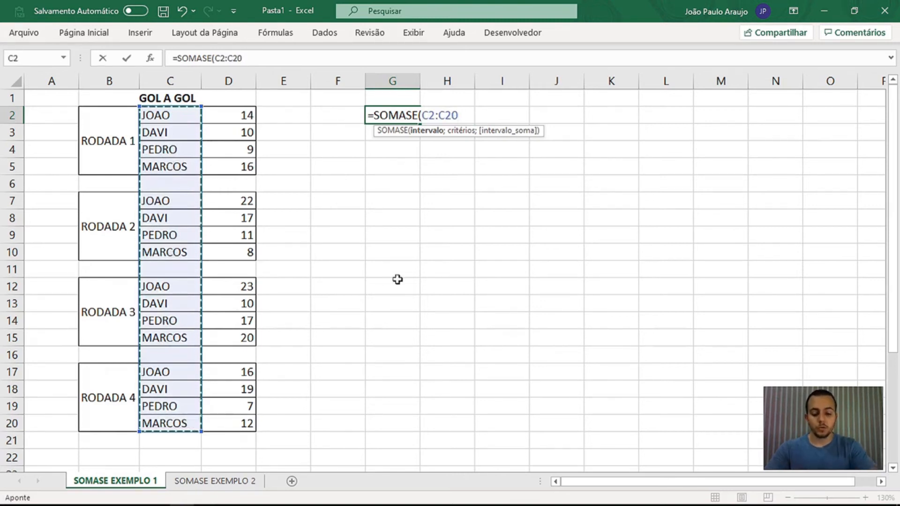
type(";")
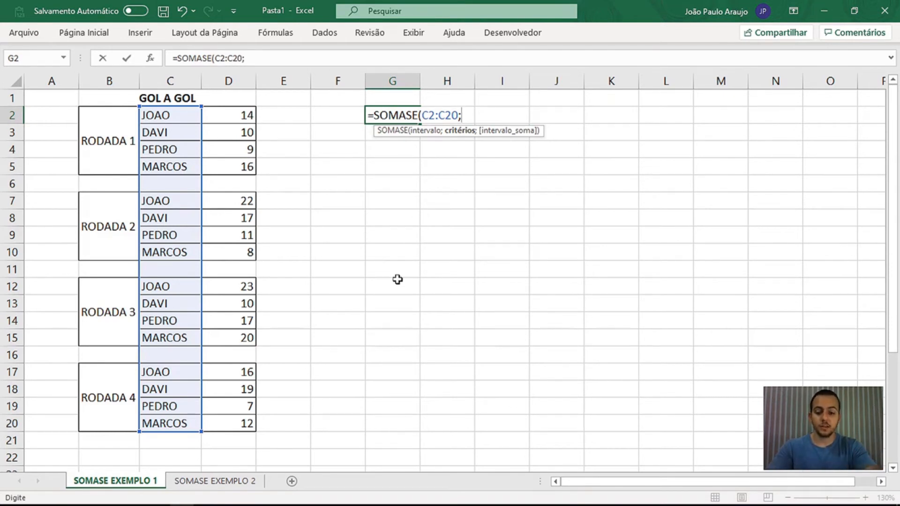
type("JOAO")
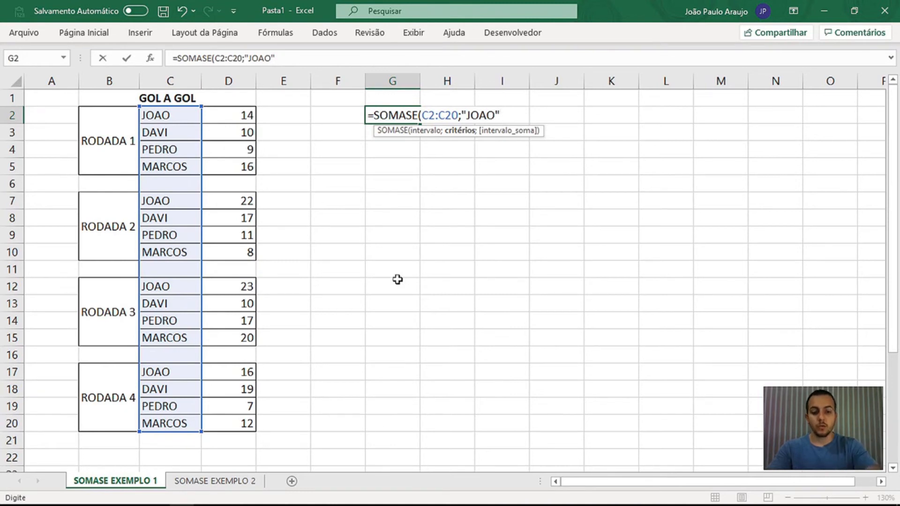
type(";")
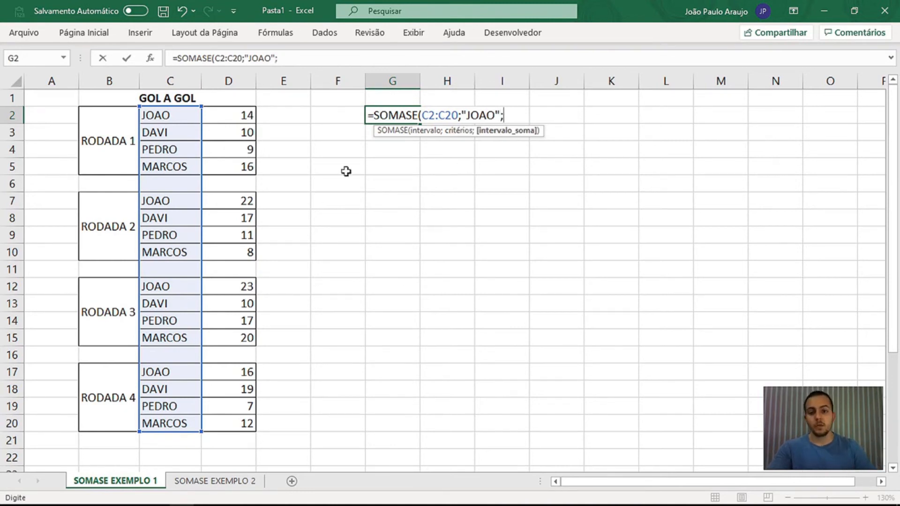
left_click_drag(232, 121, 219, 423)
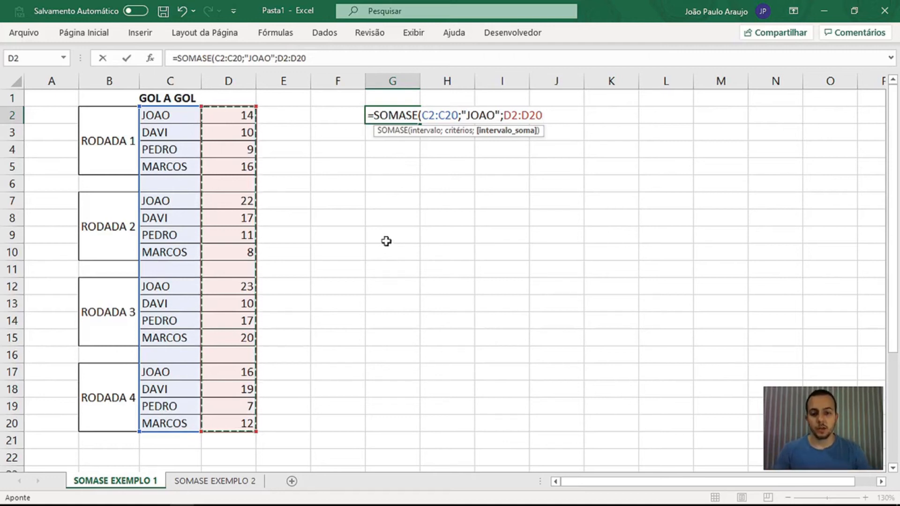
Step: Review the range, criterion and sum-range arguments of the SOMASE formula in G2 and commit it
left_click(430, 117)
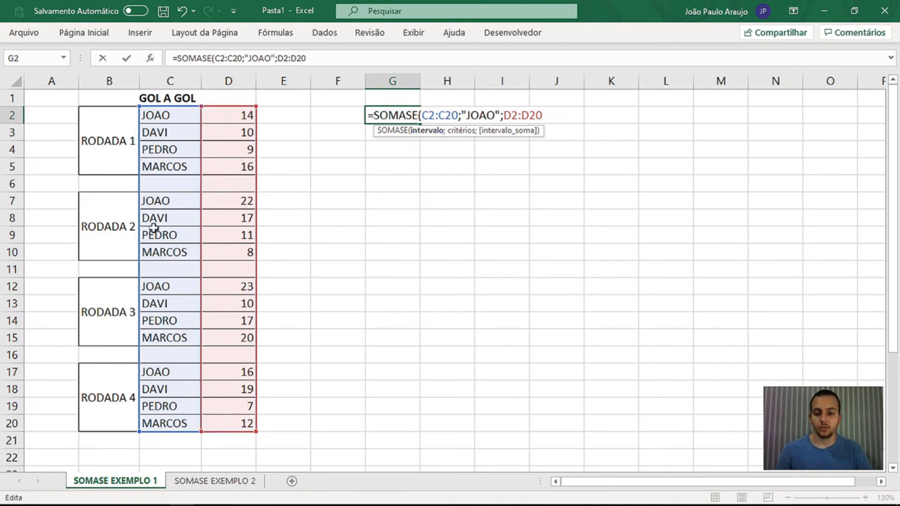
left_click(479, 115)
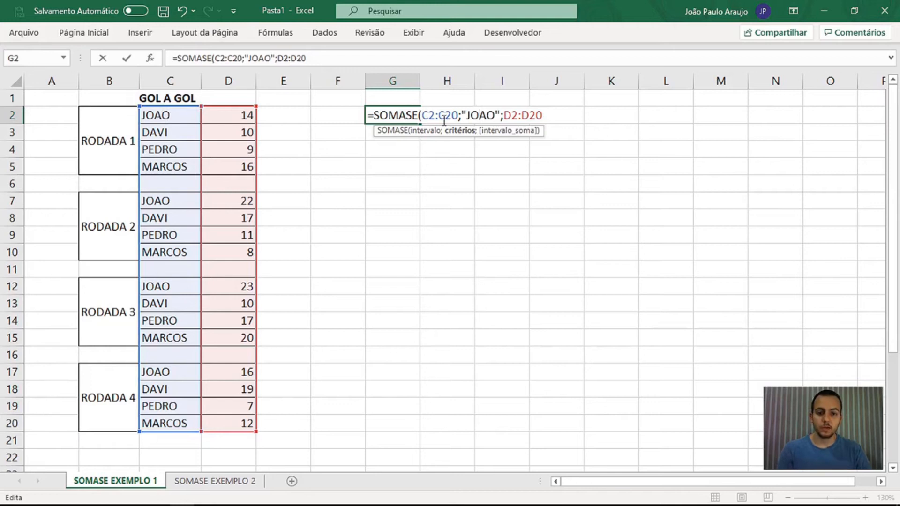
left_click(518, 115)
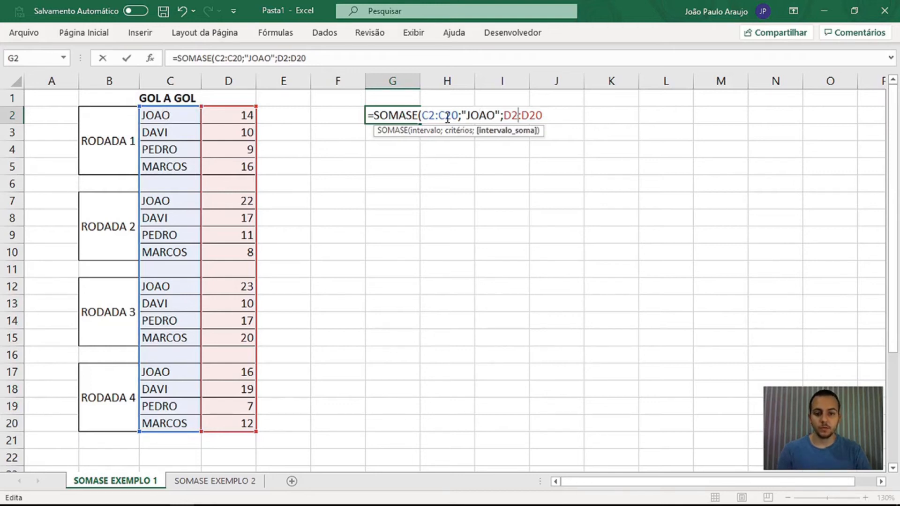
left_click(428, 115)
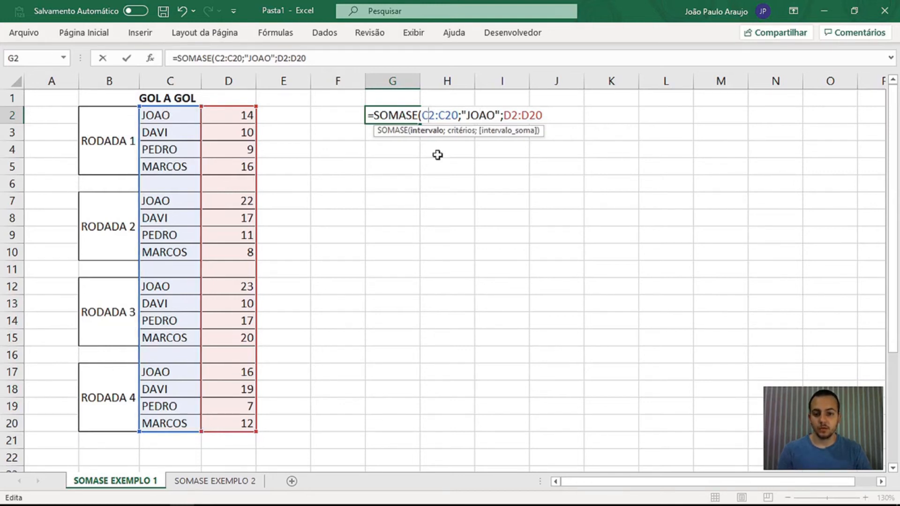
left_click_drag(467, 115, 543, 116)
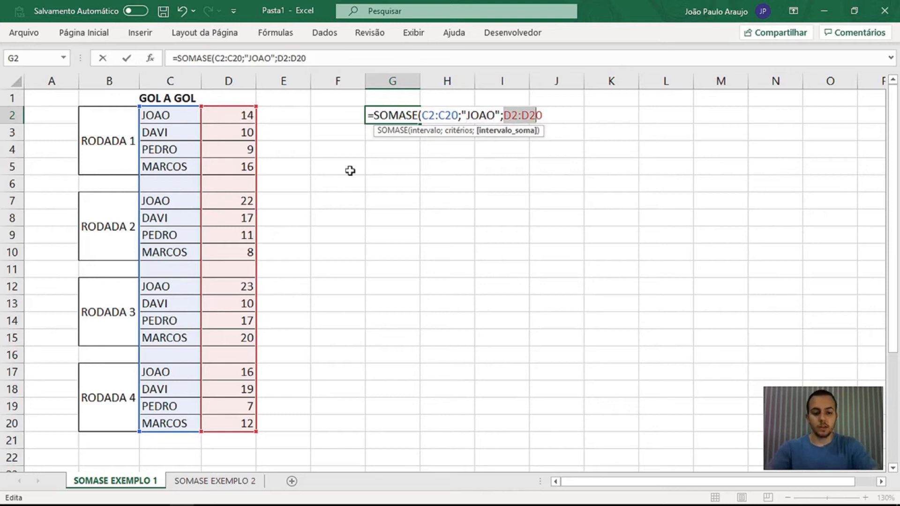
key("Return")
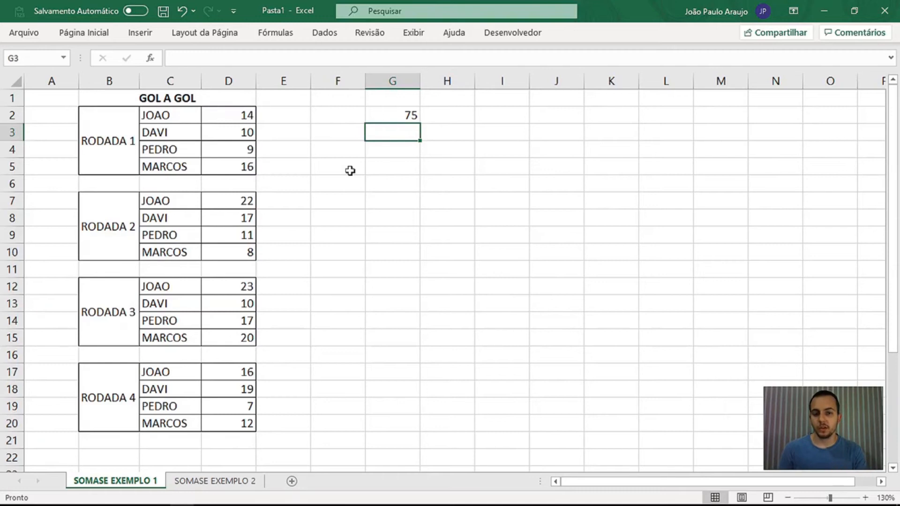
Step: Label the total by entering the first player's name in F2
key("Up")
key("Left")
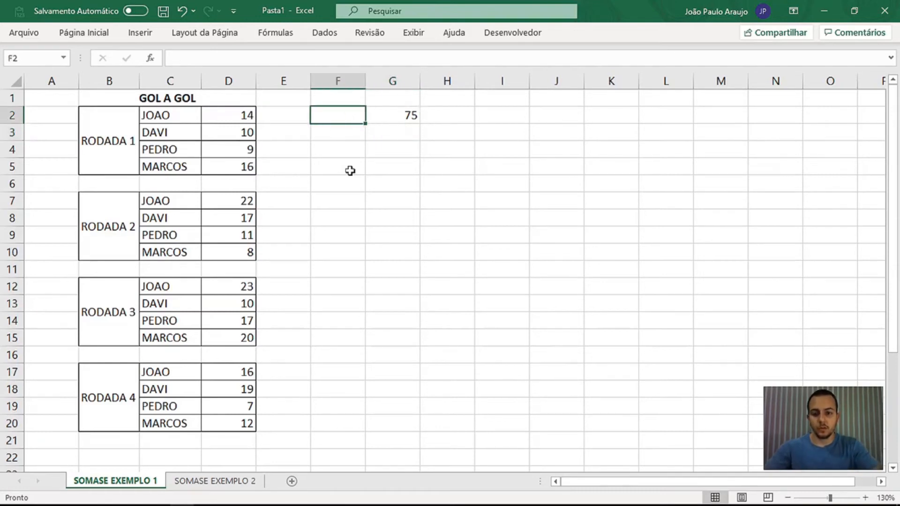
type("JOAO")
key("Return")
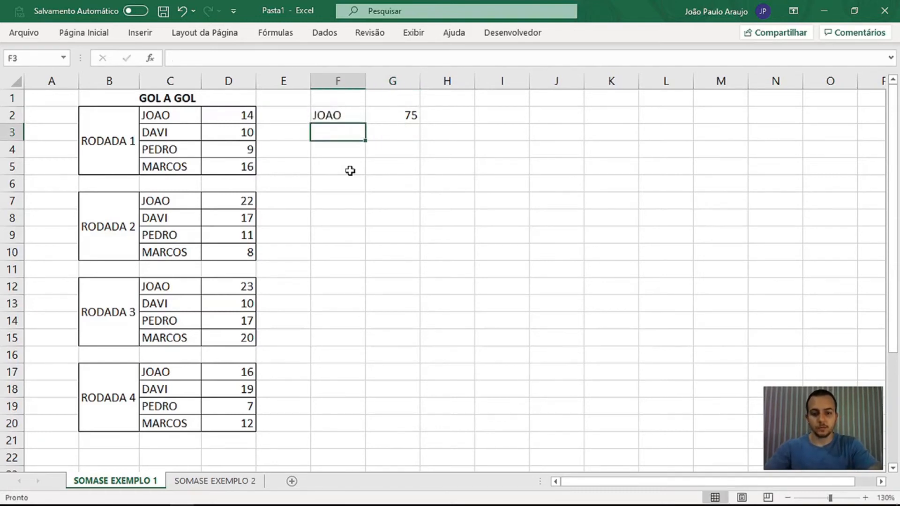
key("Right")
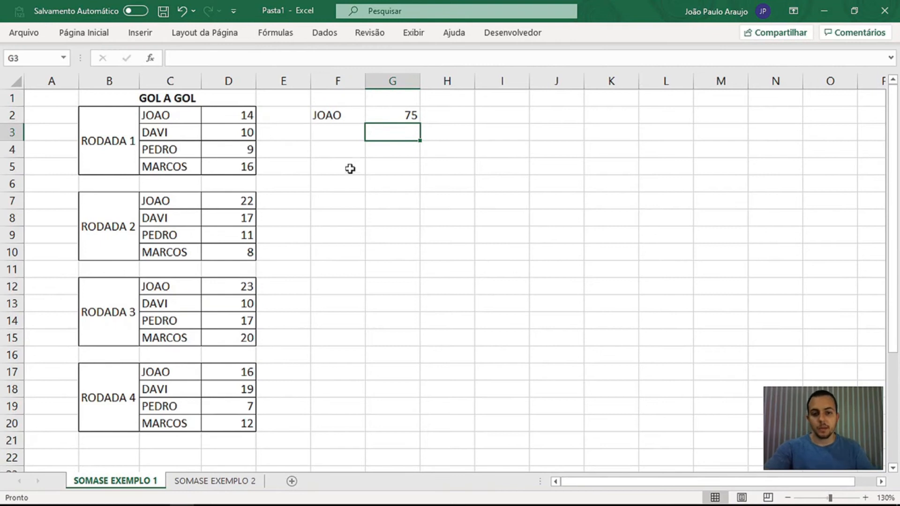
Step: Replace the quoted name criterion in G2's SOMASE formula with a reference to cell F2
double_click(399, 115)
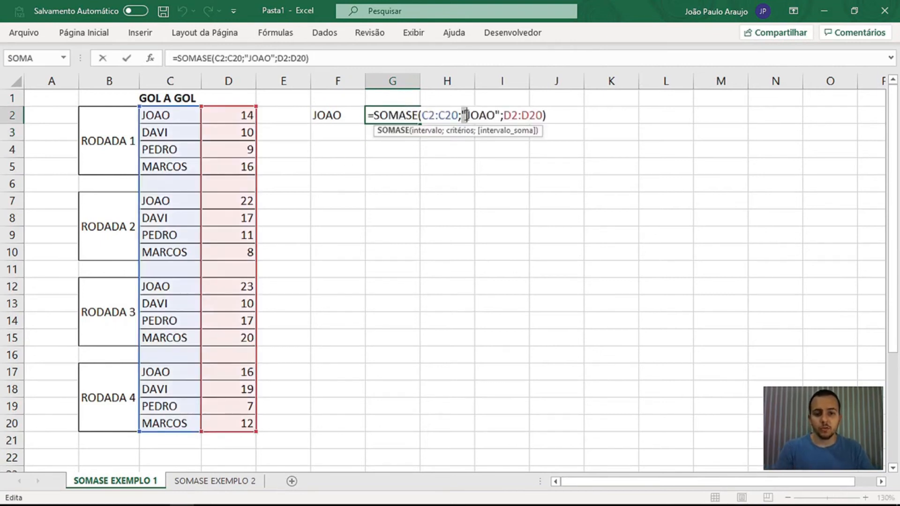
left_click_drag(465, 115, 500, 113)
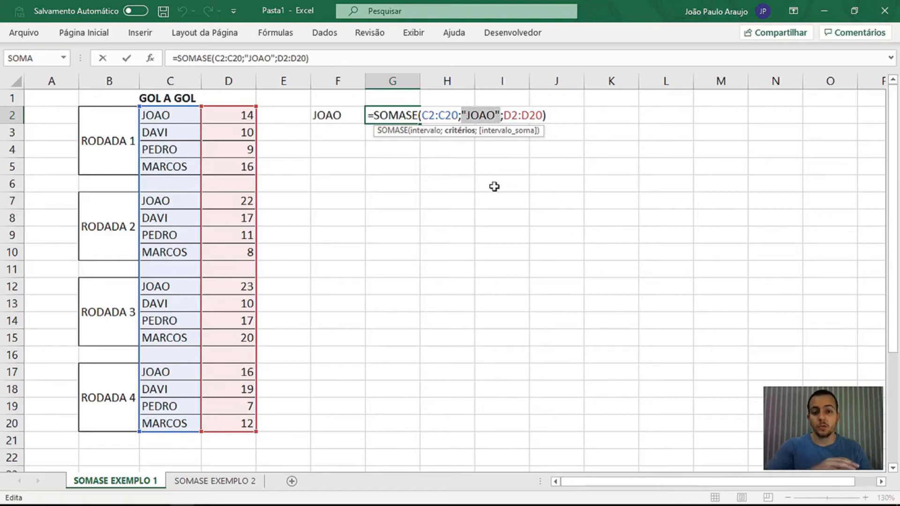
key("Delete")
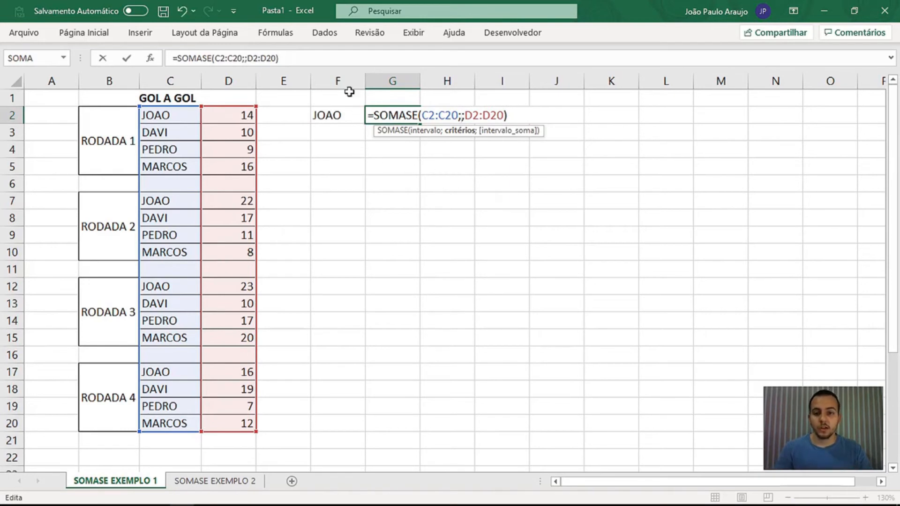
left_click(341, 116)
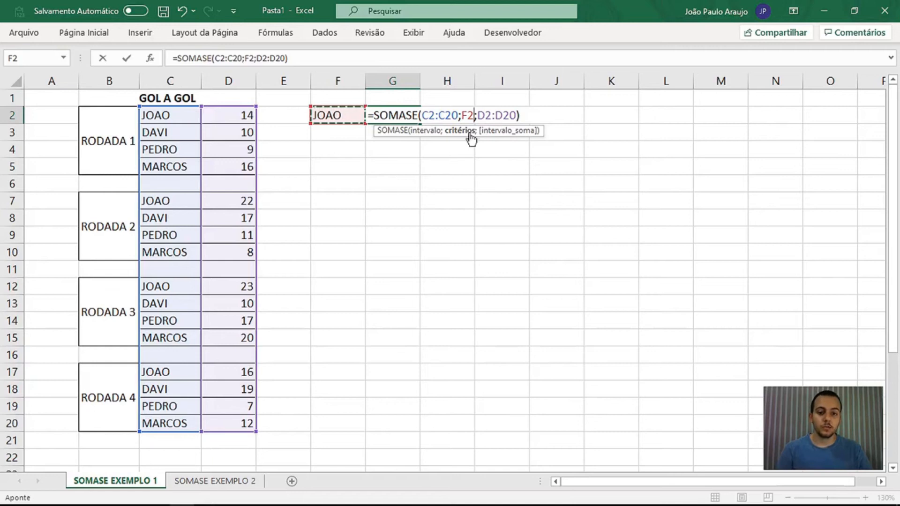
left_click(469, 115)
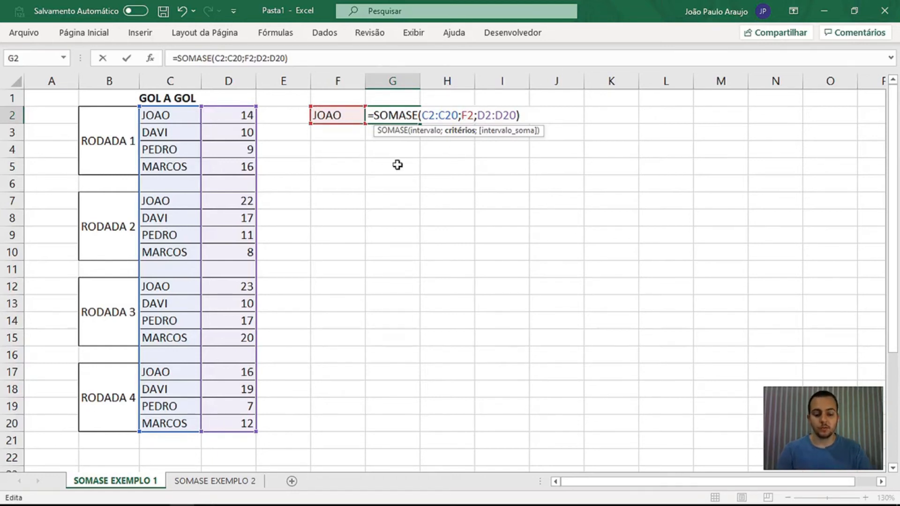
key("Return")
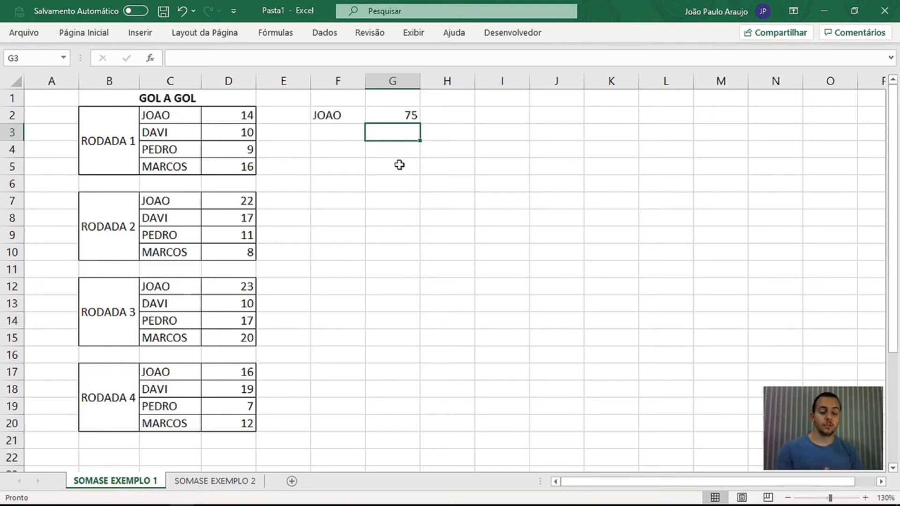
Step: Enter the other three players' names in F3 through F5, in the order of the round tables
key("Left")
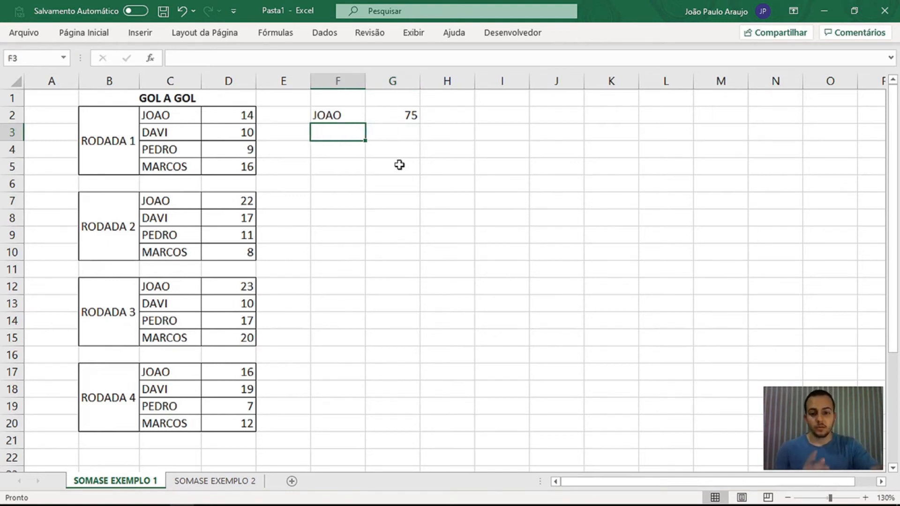
type("DAVI")
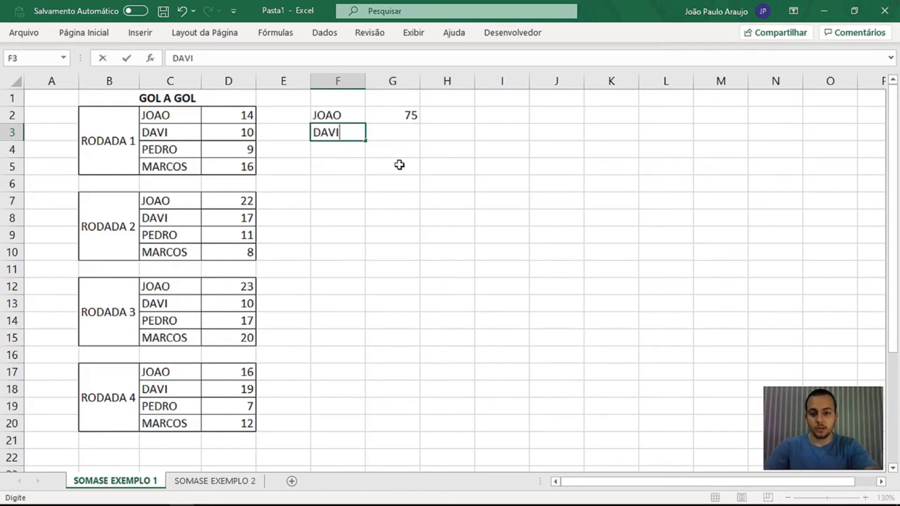
key("Return")
type("PEDRO")
key("Return")
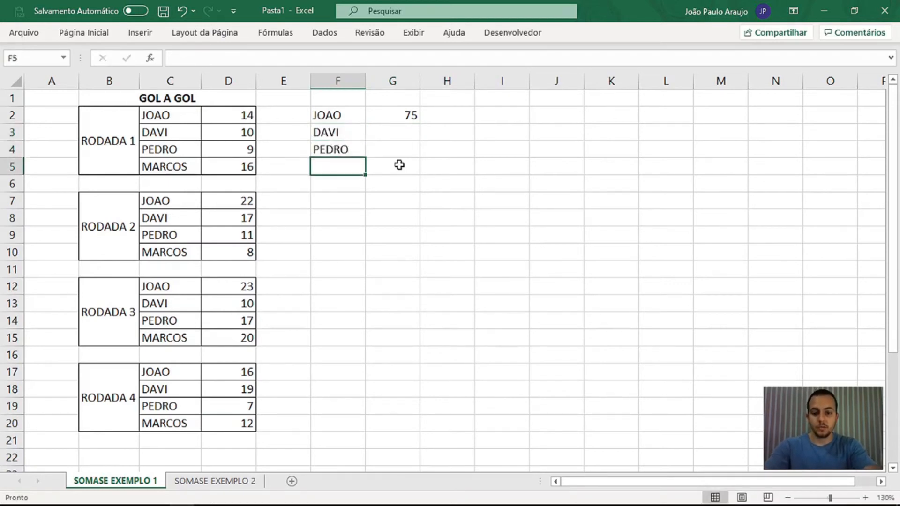
type("MARCOS")
key("Return")
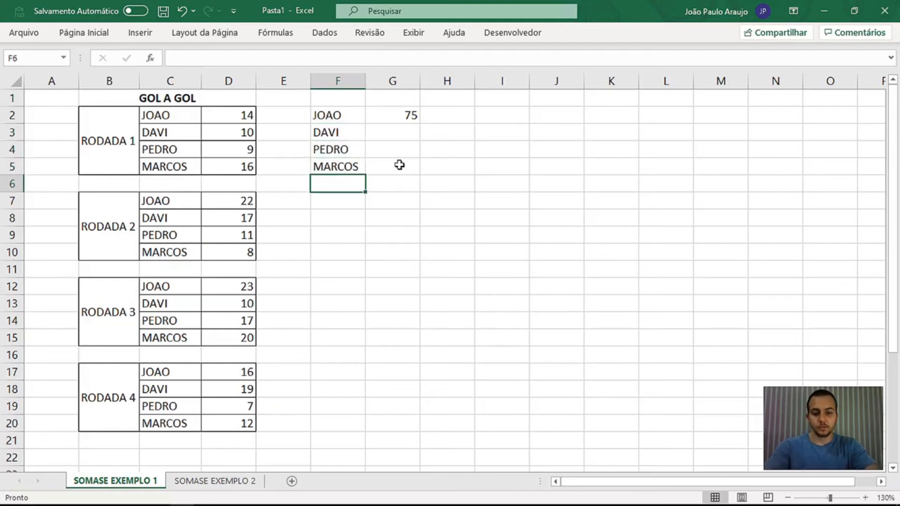
Step: Fill the SOMASE formula from G2 down through G5 and inspect the copied formula in G3
left_click(408, 114)
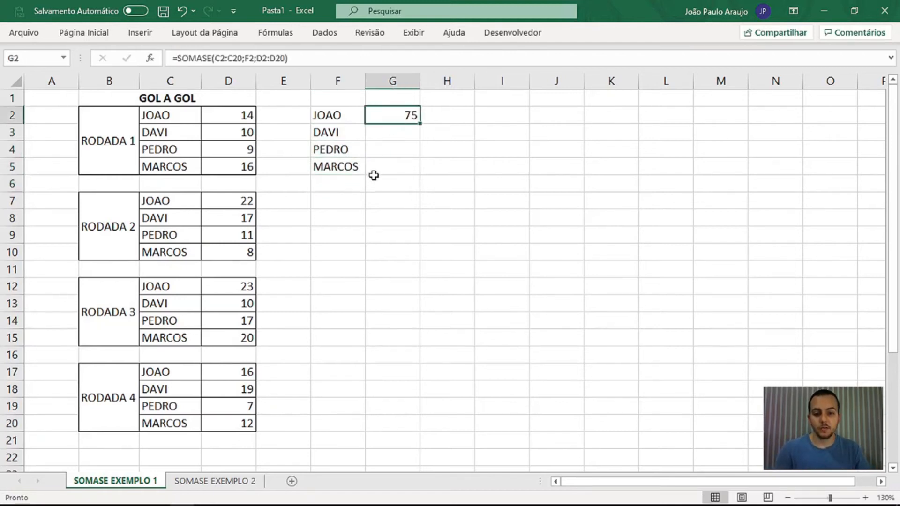
left_click_drag(419, 123, 415, 173)
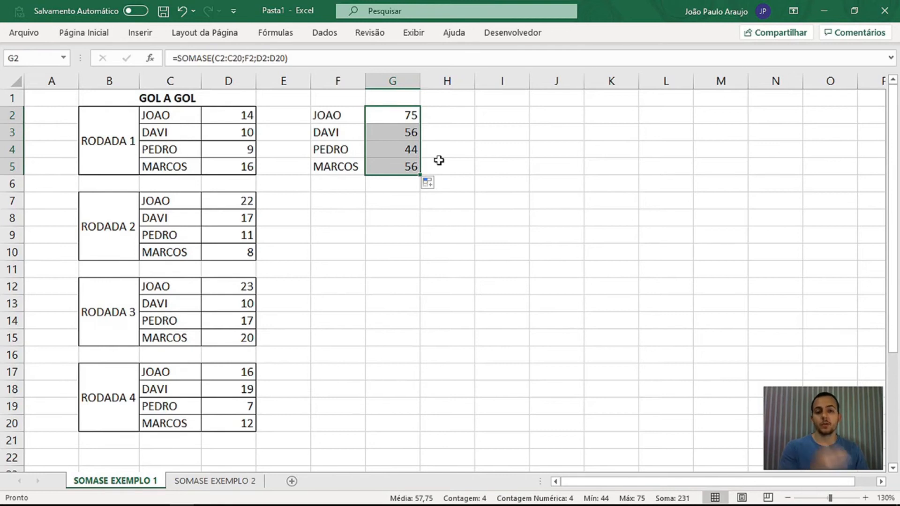
left_click(400, 136)
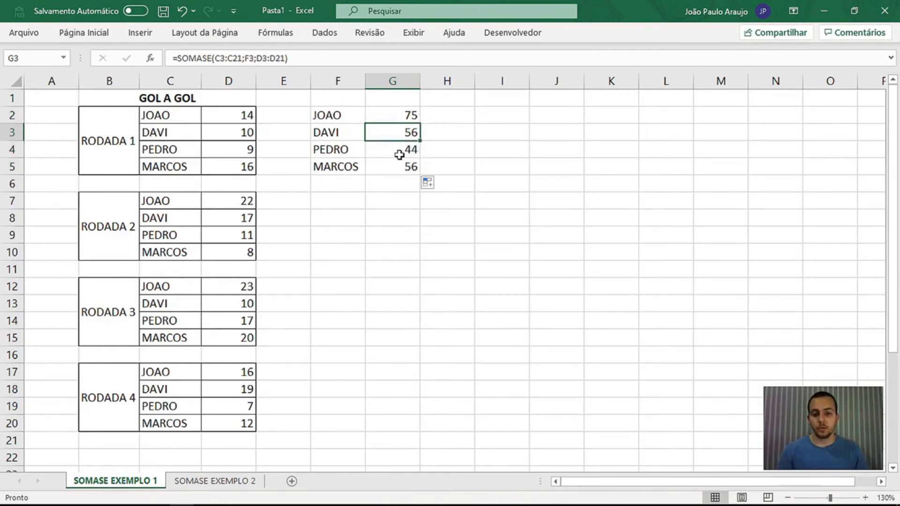
left_click(399, 153)
double_click(398, 153)
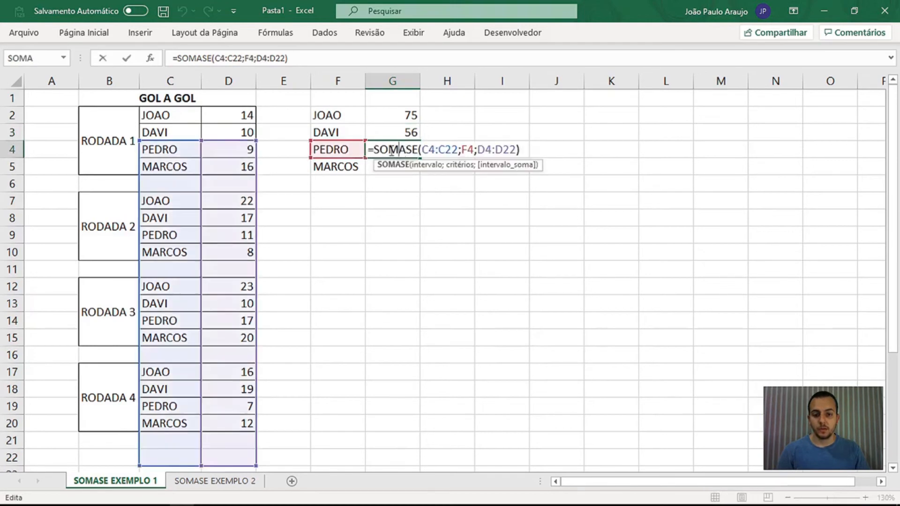
left_click(431, 147)
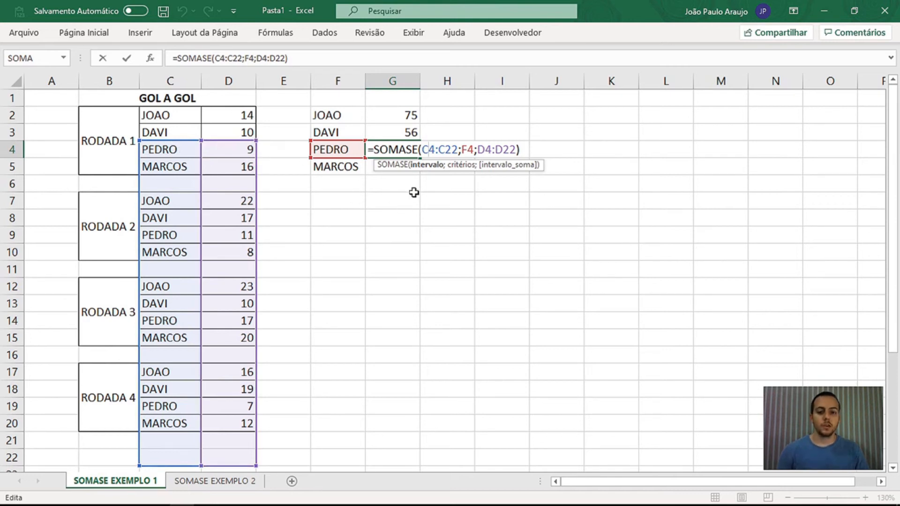
double_click(432, 147)
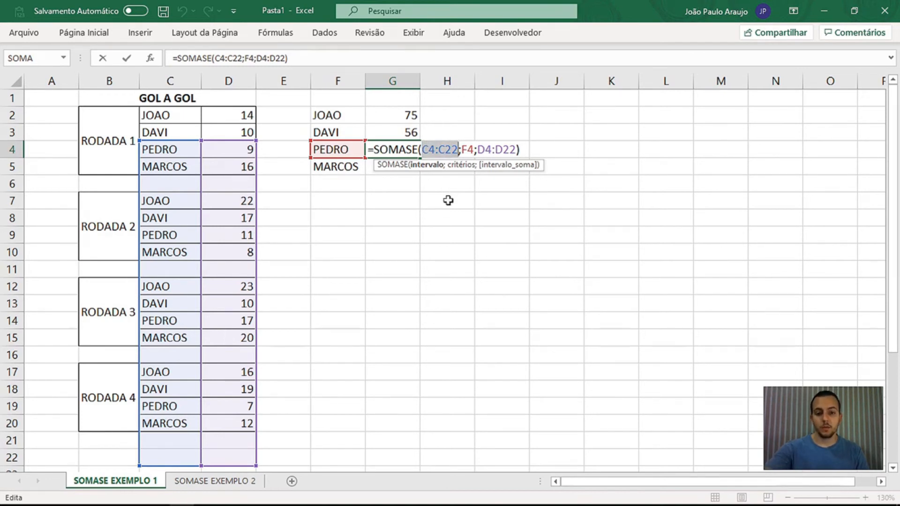
key("F4")
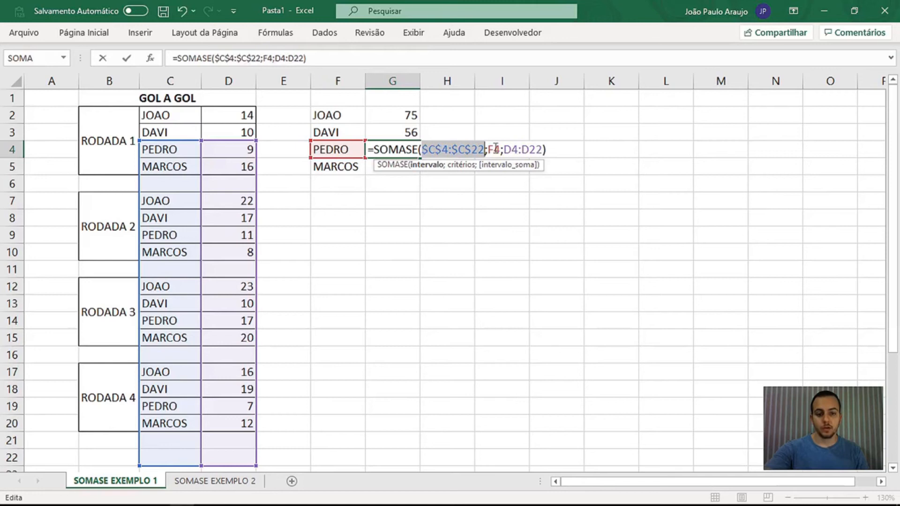
left_click_drag(505, 154, 544, 154)
key("F4")
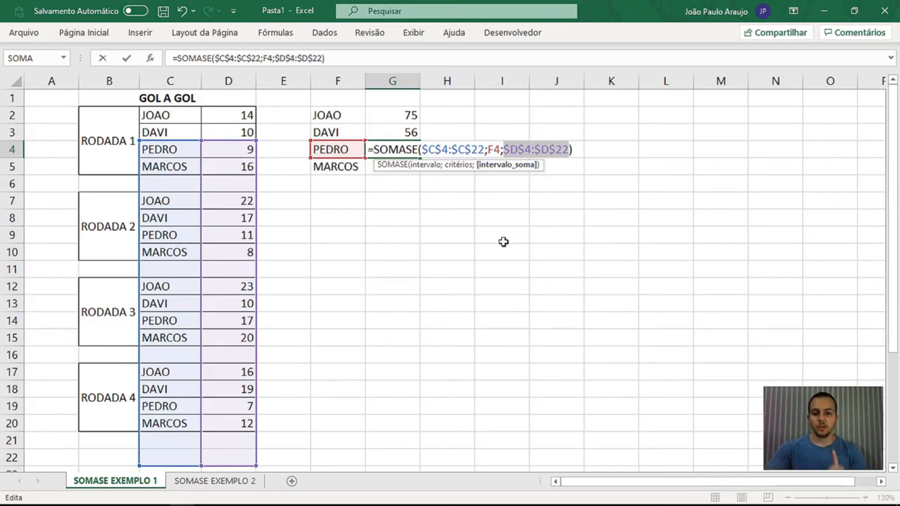
key("Escape")
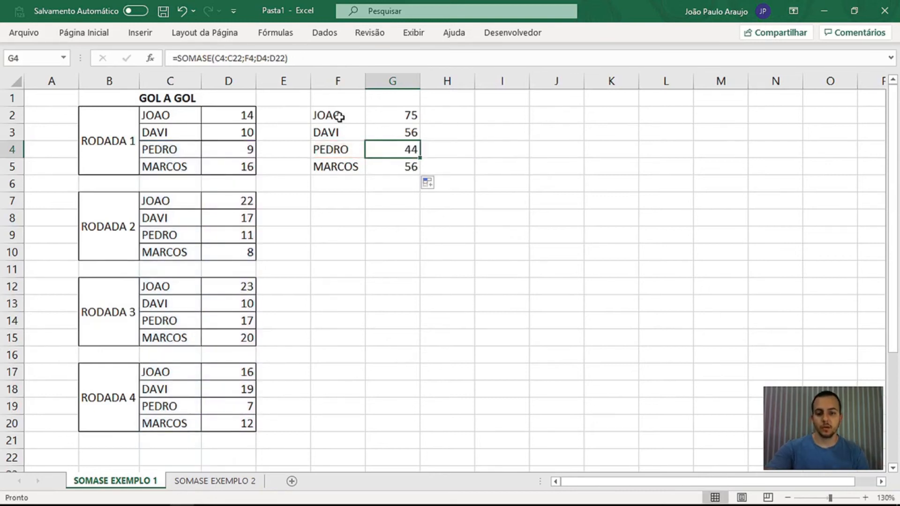
Step: Make both ranges in G2's SOMASE formula absolute ($C$2:$C$20 and $D$2:$D$20) and fill the formula down through G5
left_click_drag(322, 115, 392, 117)
left_click(392, 117)
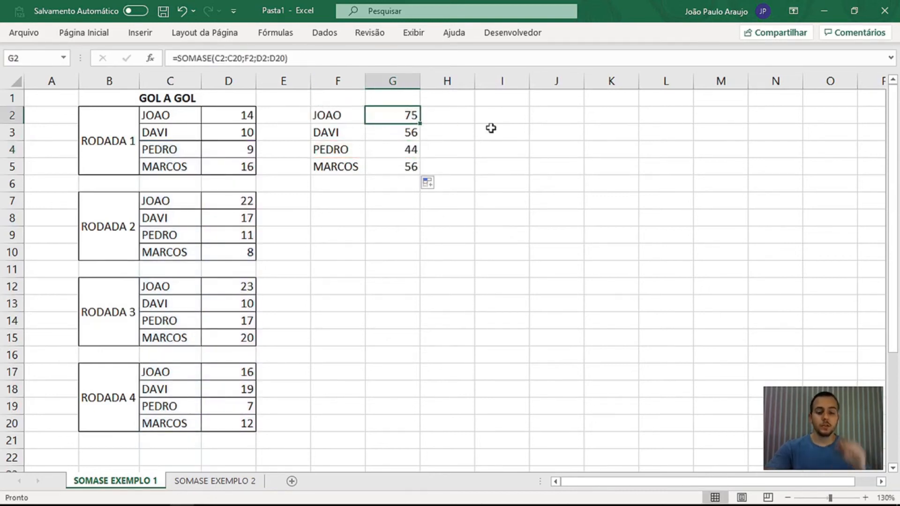
key("F2")
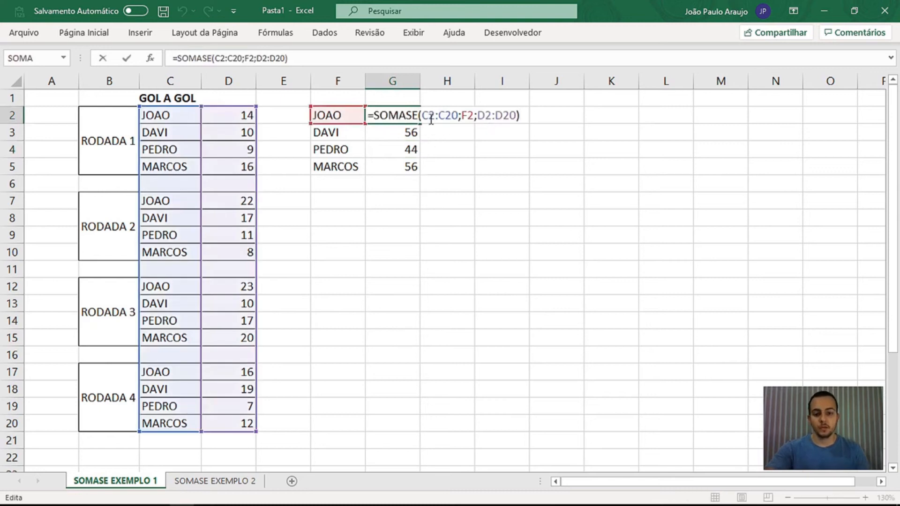
left_click_drag(422, 115, 459, 111)
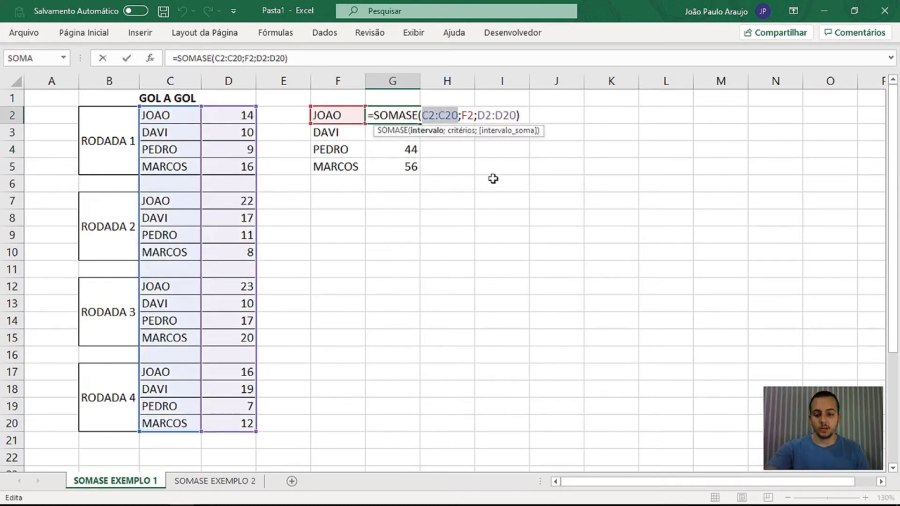
key("F4")
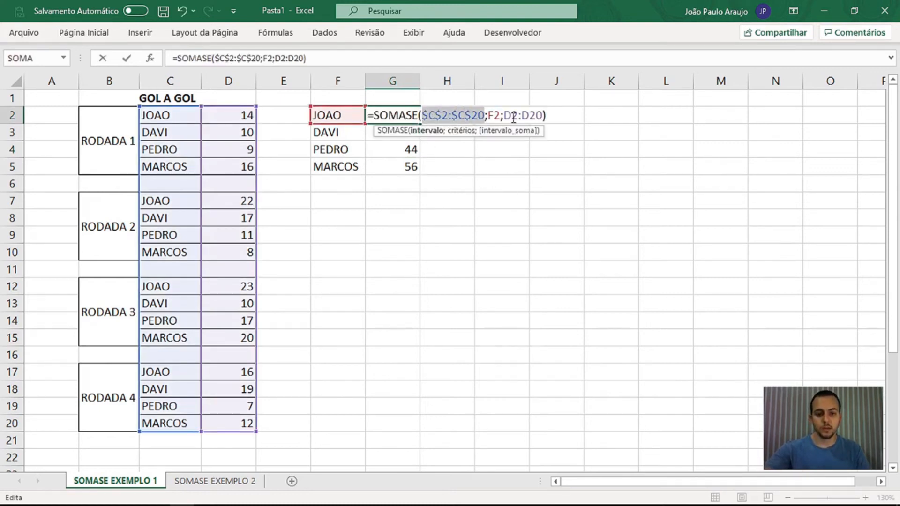
left_click_drag(503, 115, 520, 114)
left_click_drag(531, 115, 543, 115)
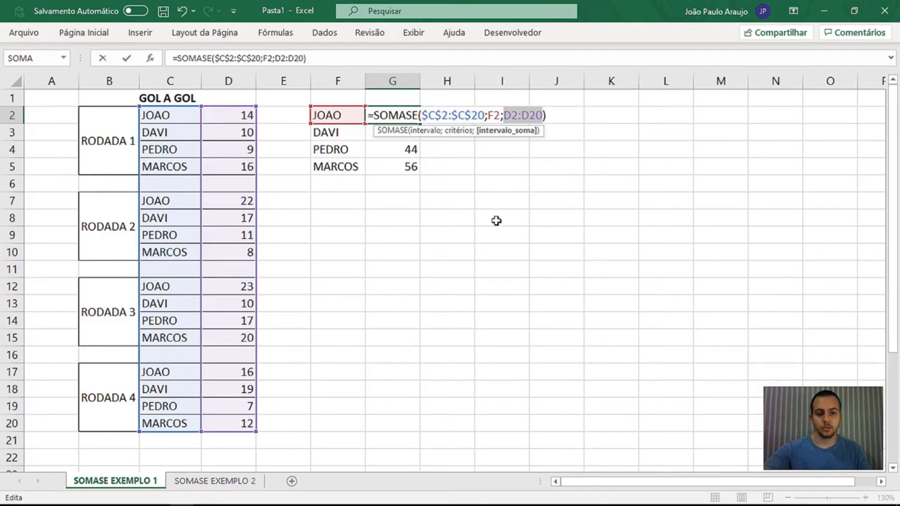
key("F4")
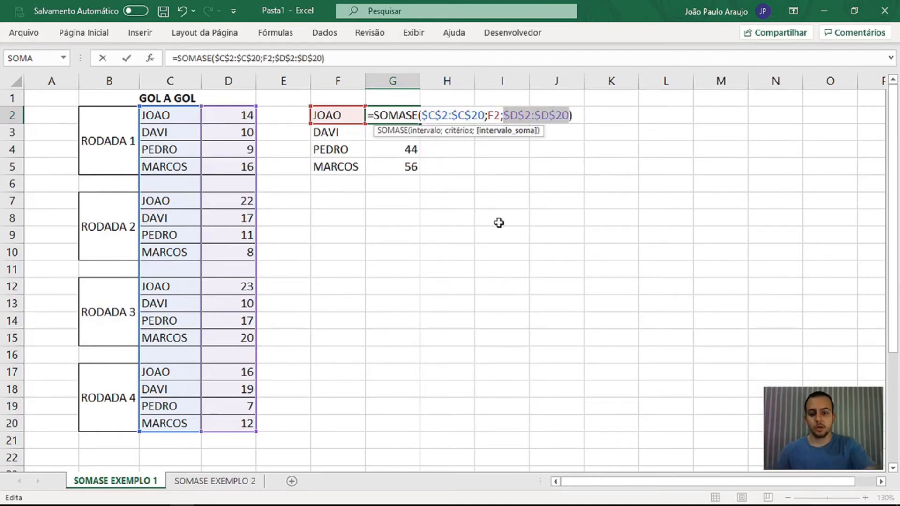
key("Return")
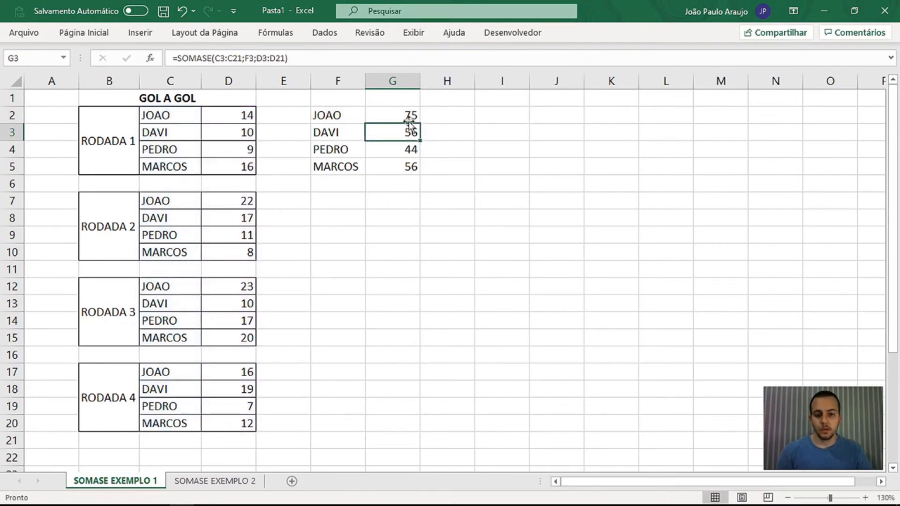
left_click(406, 116)
left_click_drag(419, 123, 418, 174)
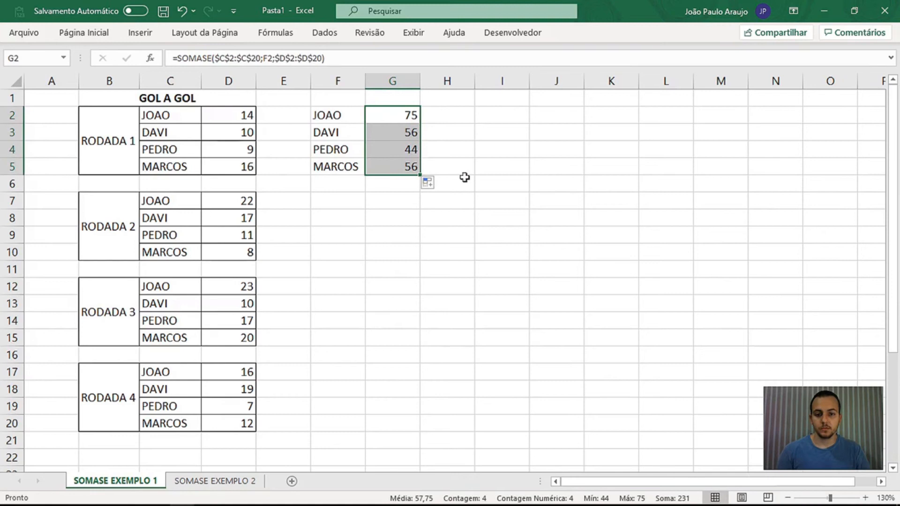
Step: Inspect the copied SOMASE formulas in G3 through G5, checking their ranges and name criteria
left_click(402, 134)
left_click(406, 148)
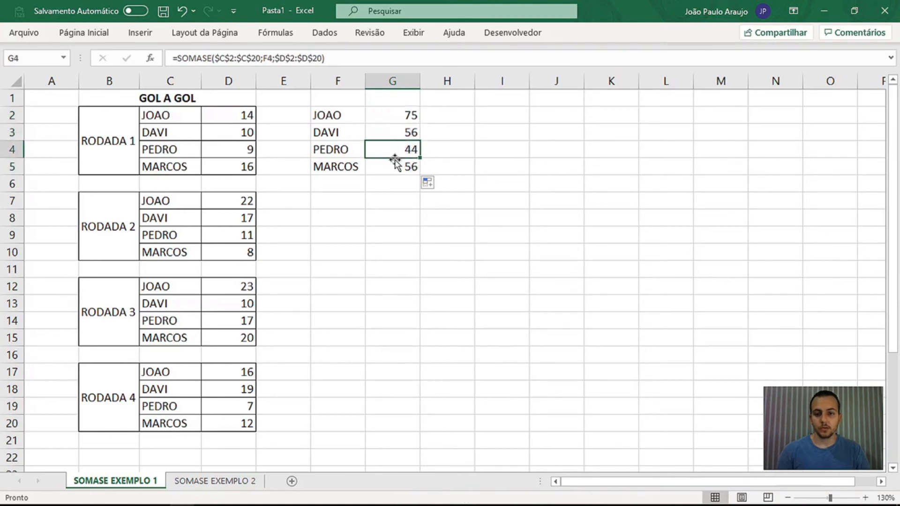
left_click(393, 167)
key("F2")
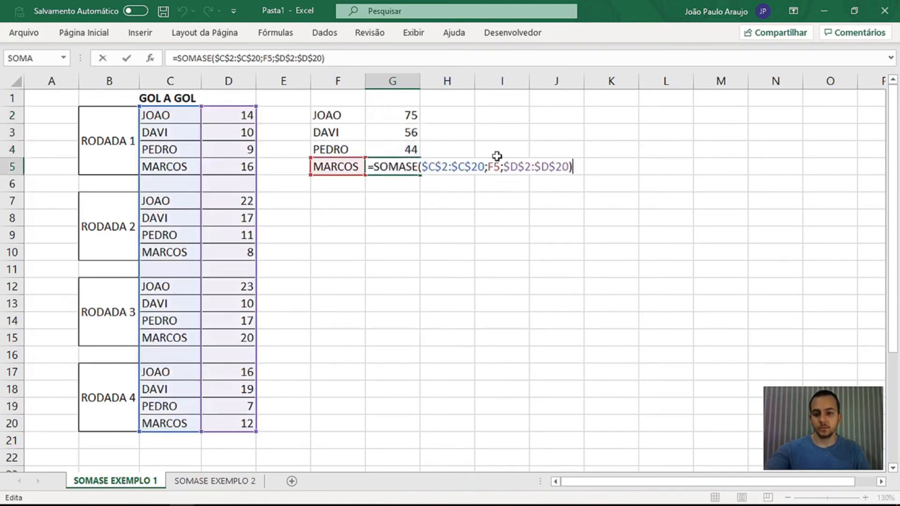
key("Escape")
left_click(394, 137)
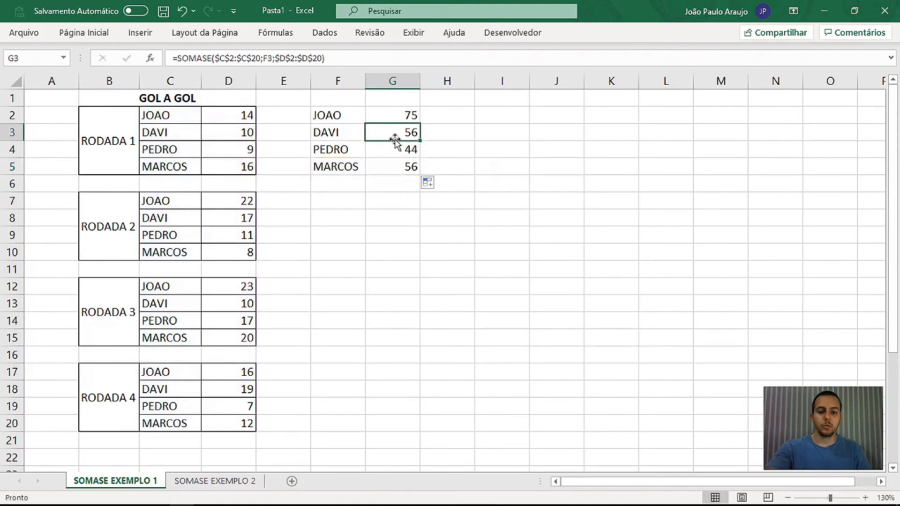
key("F2")
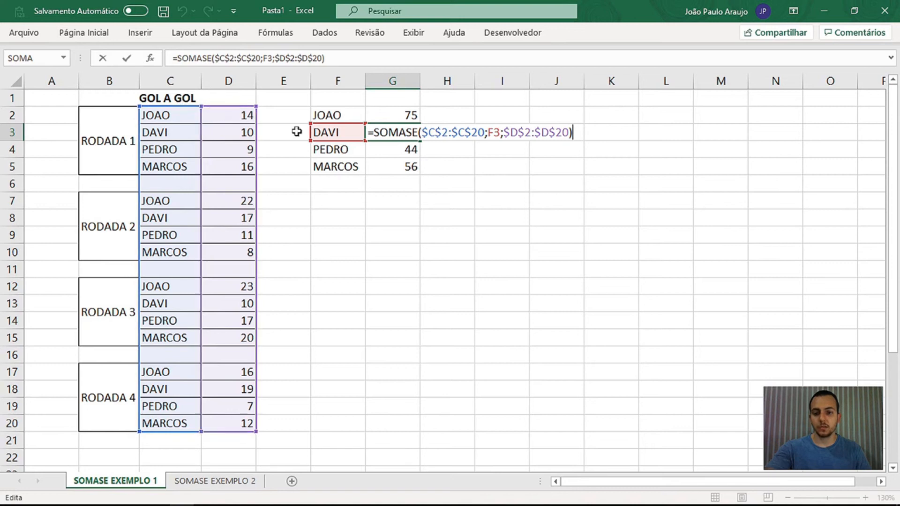
left_click(407, 167)
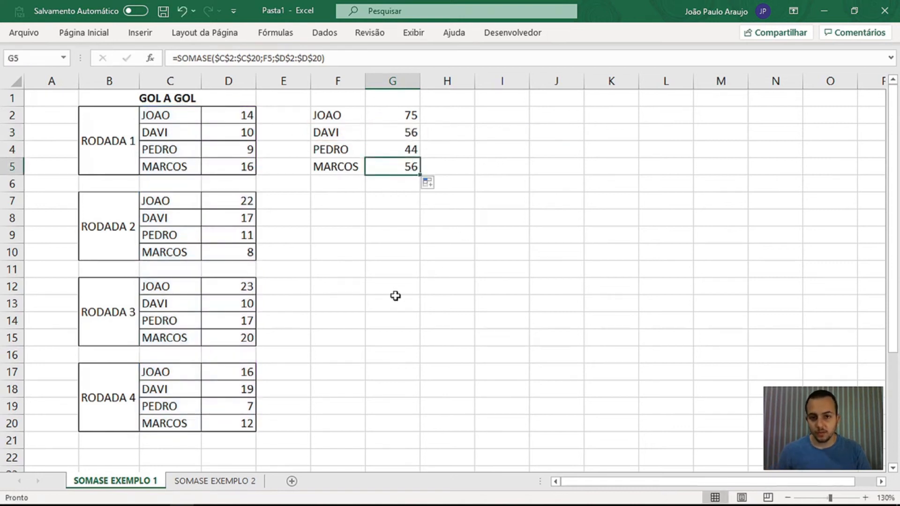
Step: Open the SOMASE EXEMPLO 2 sheet and review the values in B2:B20 and the three criteria labels in column E
left_click(213, 482)
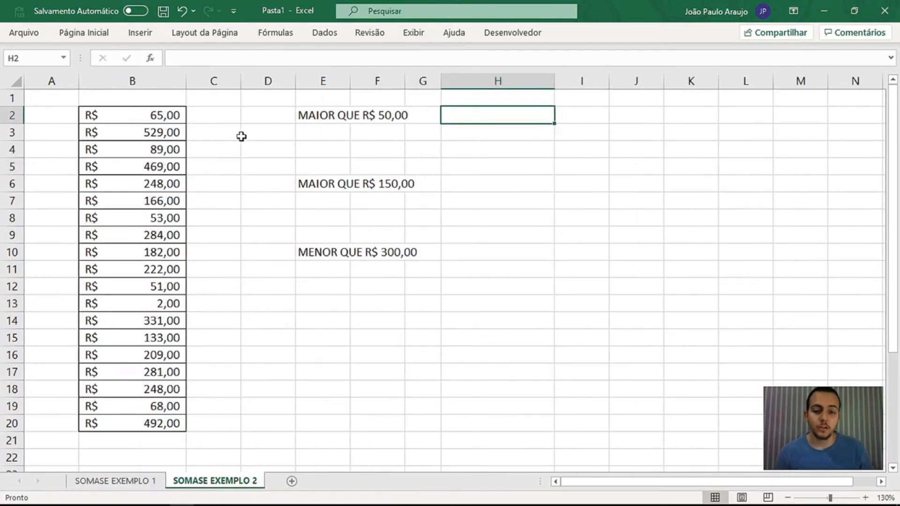
left_click_drag(150, 116, 125, 424)
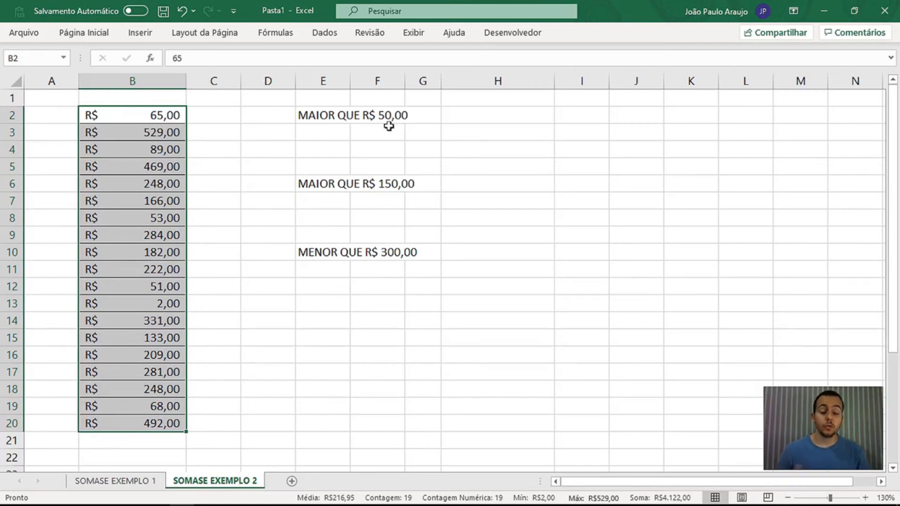
left_click_drag(318, 118, 380, 118)
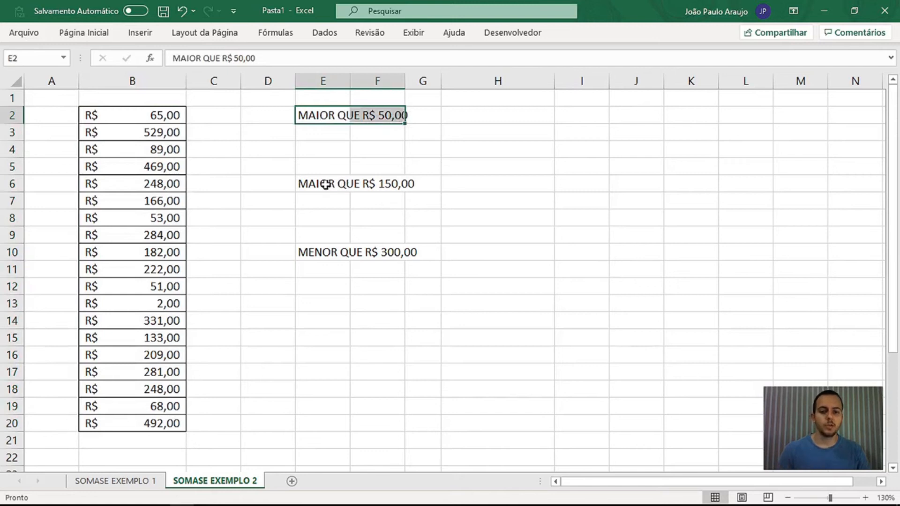
left_click_drag(326, 185, 367, 183)
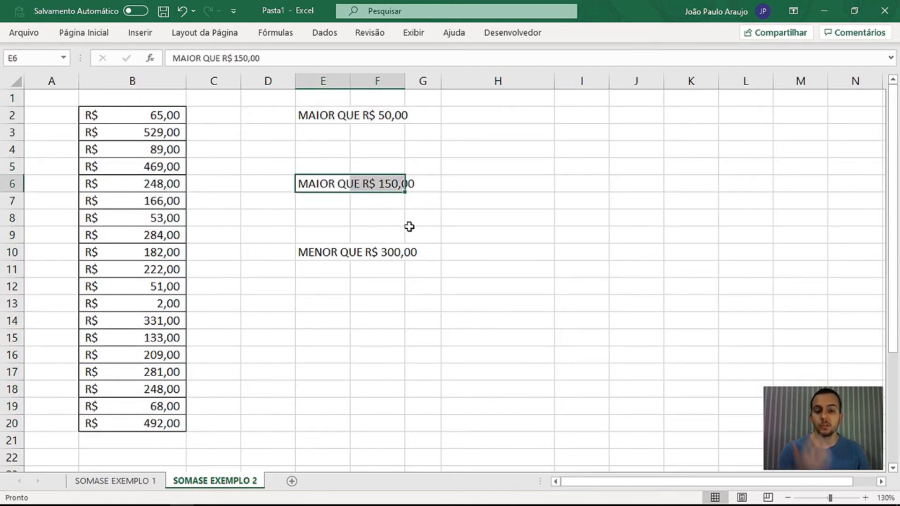
left_click_drag(332, 254, 392, 252)
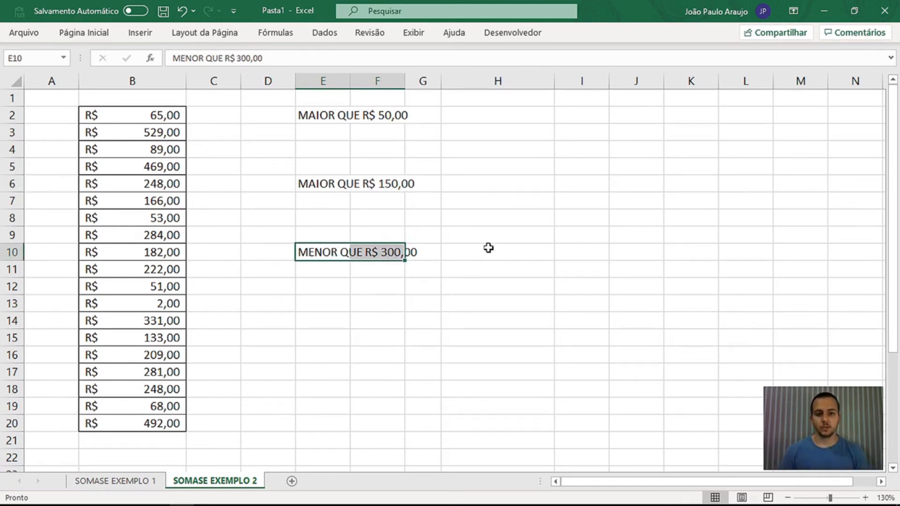
Step: Begin a SOMASE formula in H2 with the range B2:B20 and the criterion >50
left_click(512, 120)
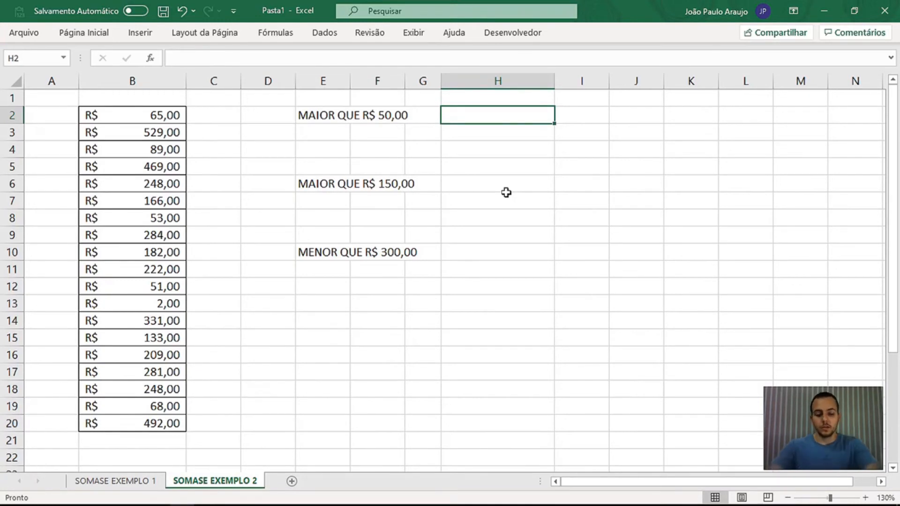
type("=")
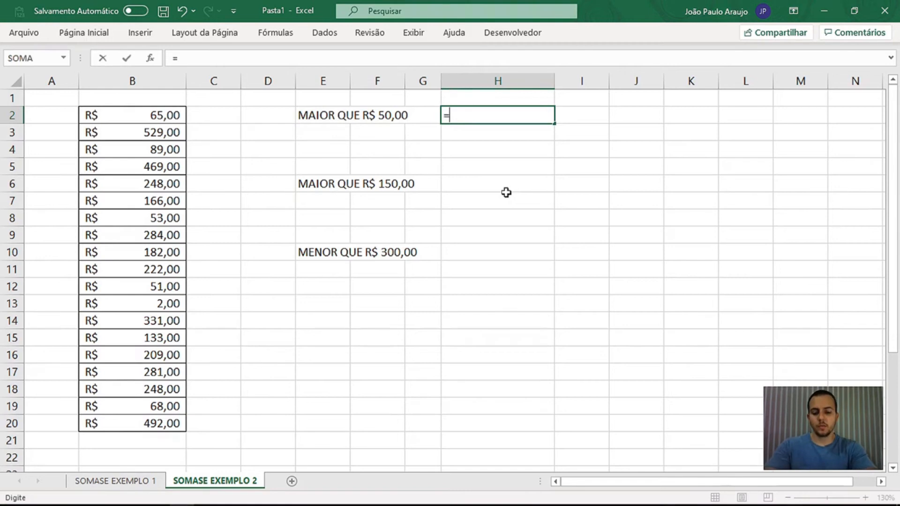
type("SOMASE")
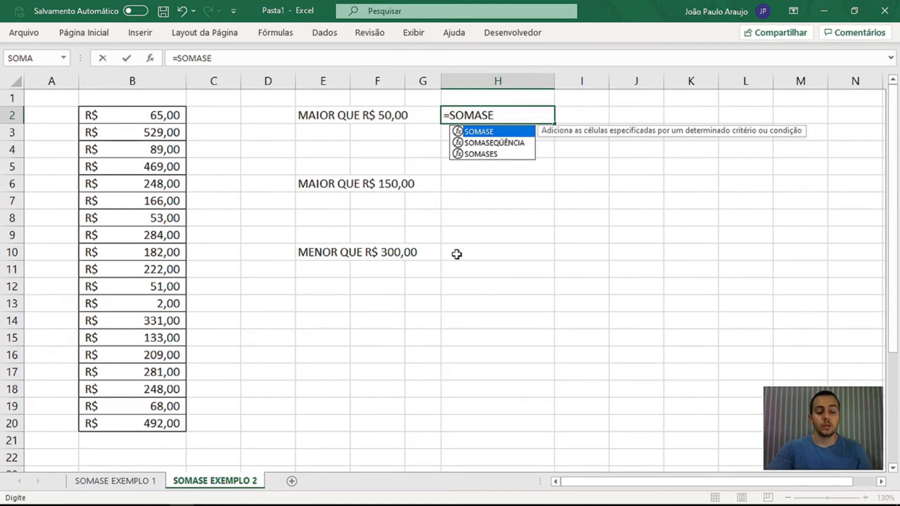
type("(")
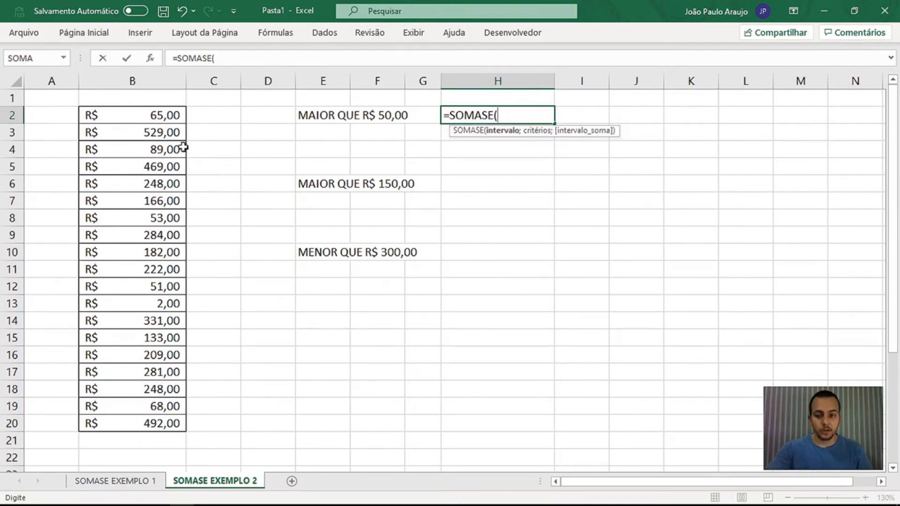
left_click(149, 117)
left_click_drag(149, 117, 120, 424)
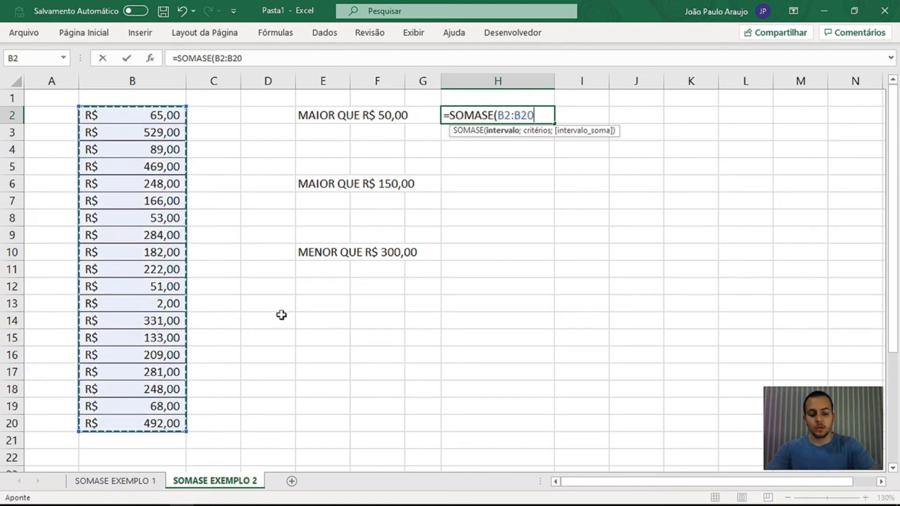
type(";")
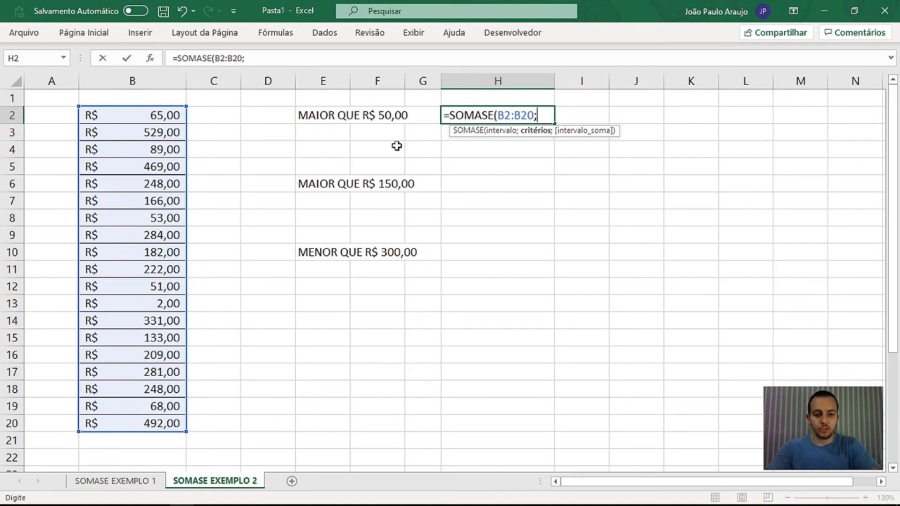
type(">")
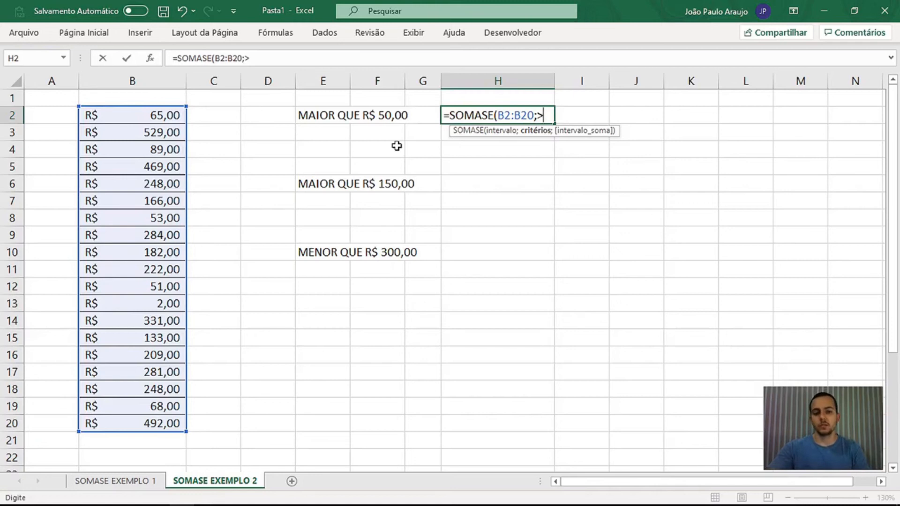
type("50")
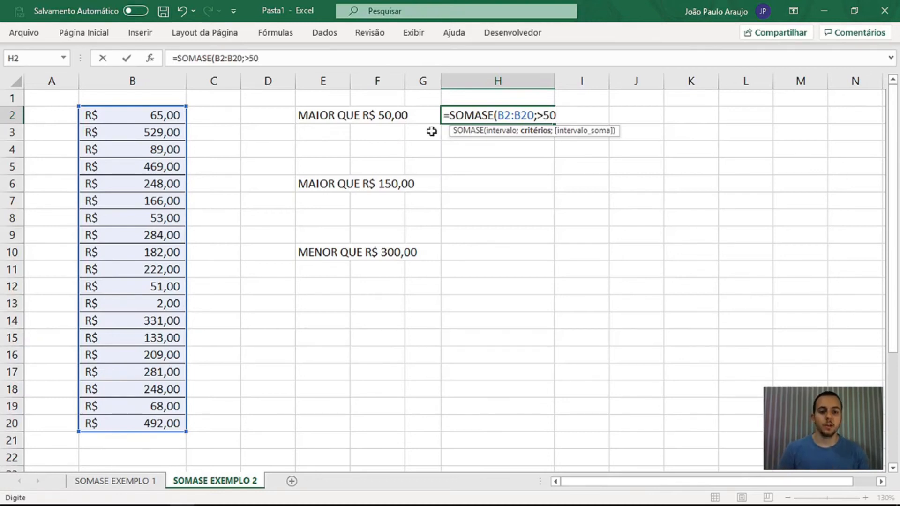
Step: Enclose only the greater-than operator of H2's SOMASE criterion in quotation marks, leaving the 50 outside
left_click(544, 108)
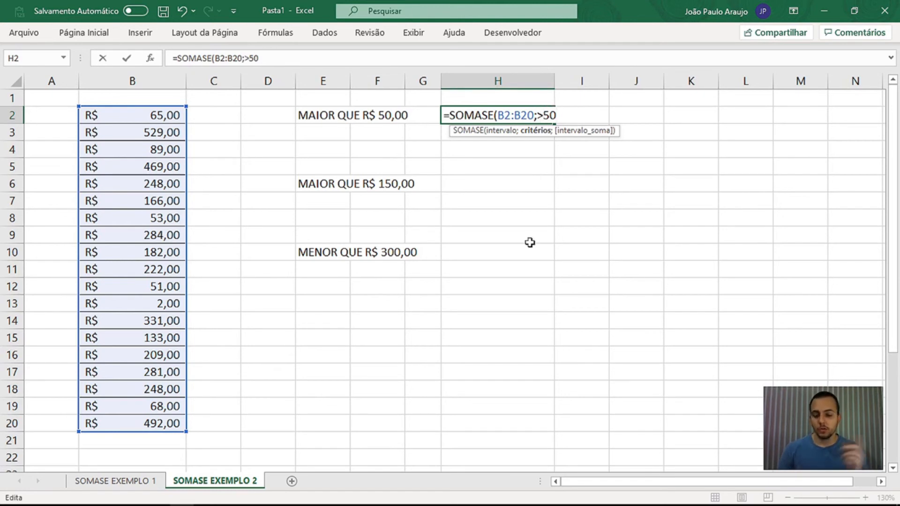
type("\"")
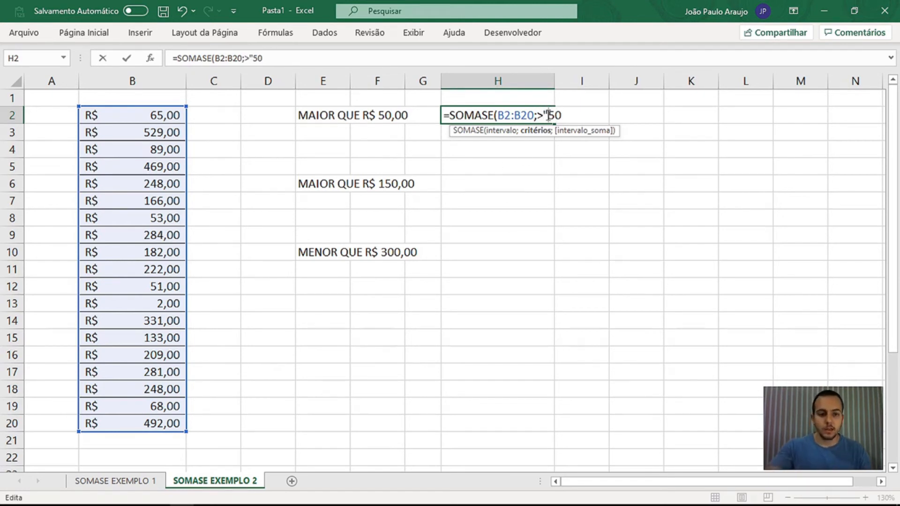
key("Left")
key("Left")
type("\"")
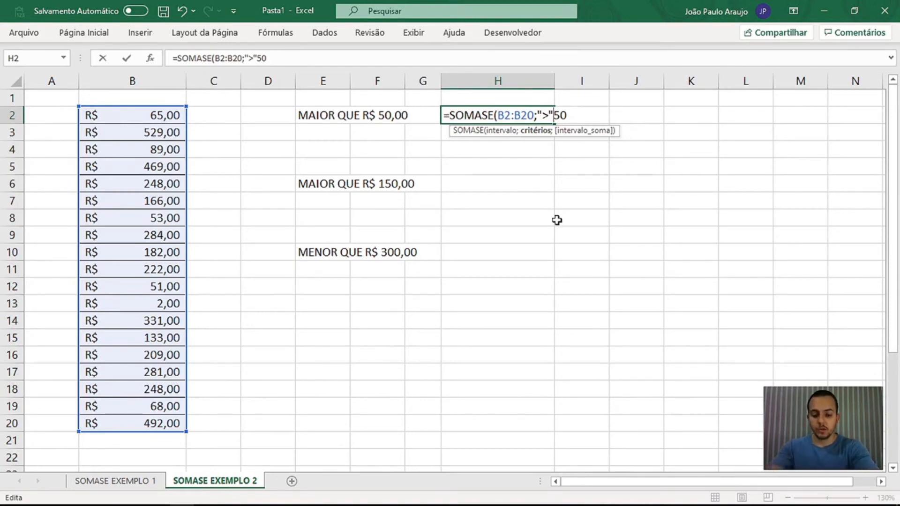
Step: Join the quoted operator to 50 with an ampersand and complete H2's formula as =SOMASE(B2:B20;">"&50)
type("&")
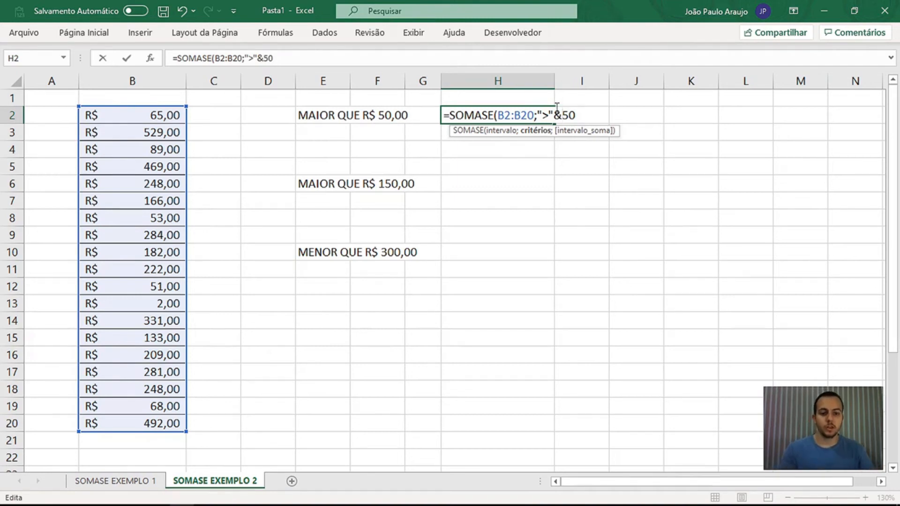
left_click(579, 115)
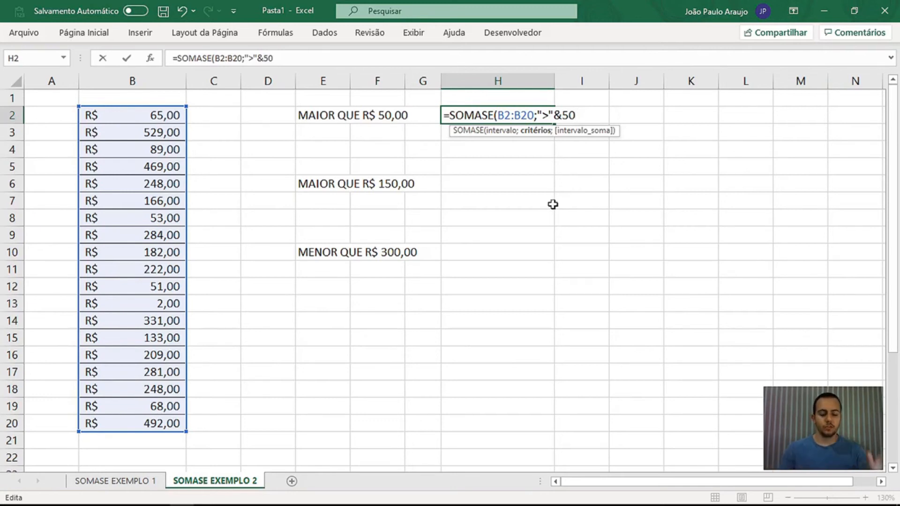
type(")")
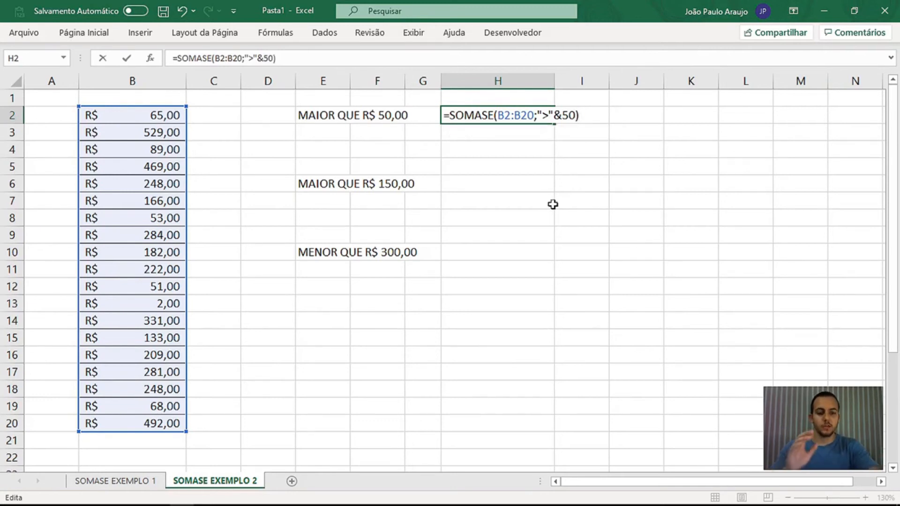
key("Return")
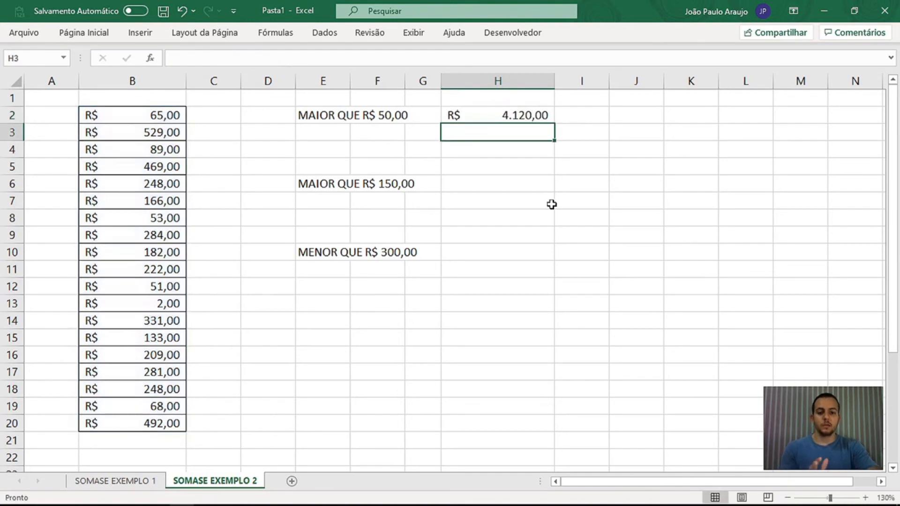
Step: Review H2's SOMASE formula argument by argument, checking the function name, the range B2:B20 and the criterion
key("Up")
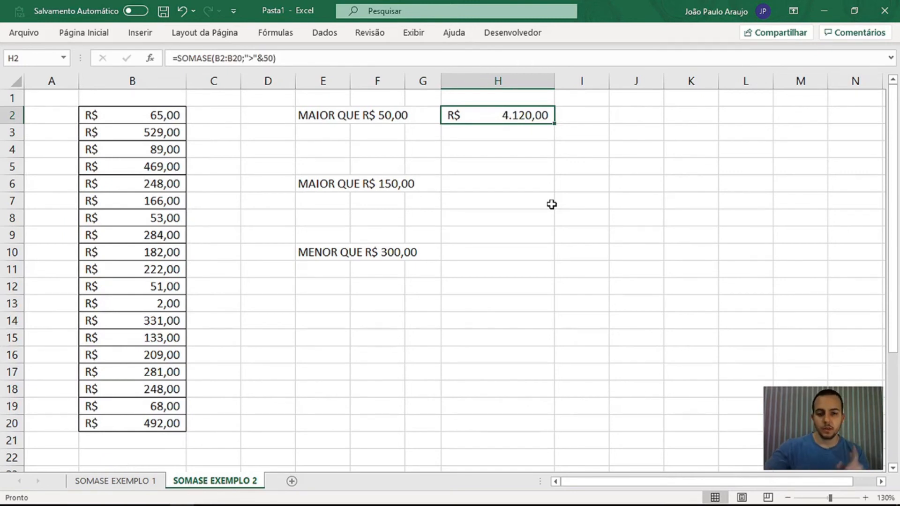
key("F2")
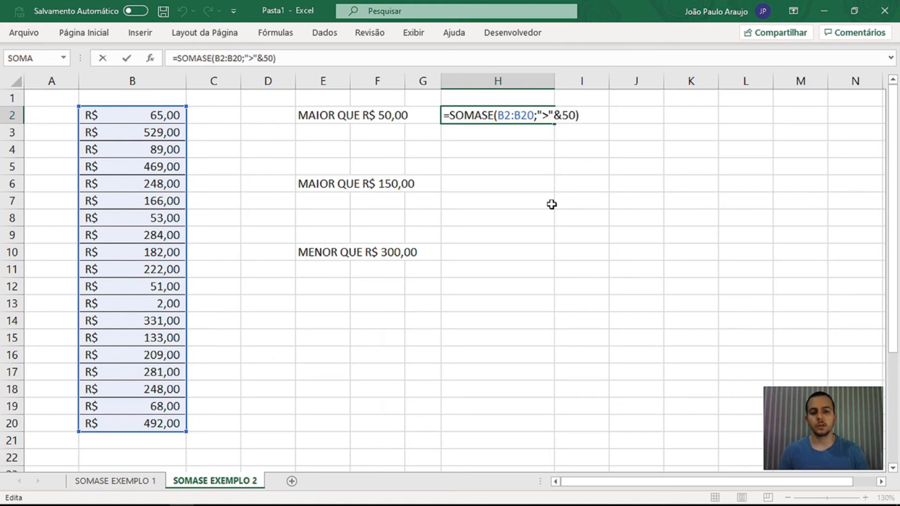
left_click(515, 117)
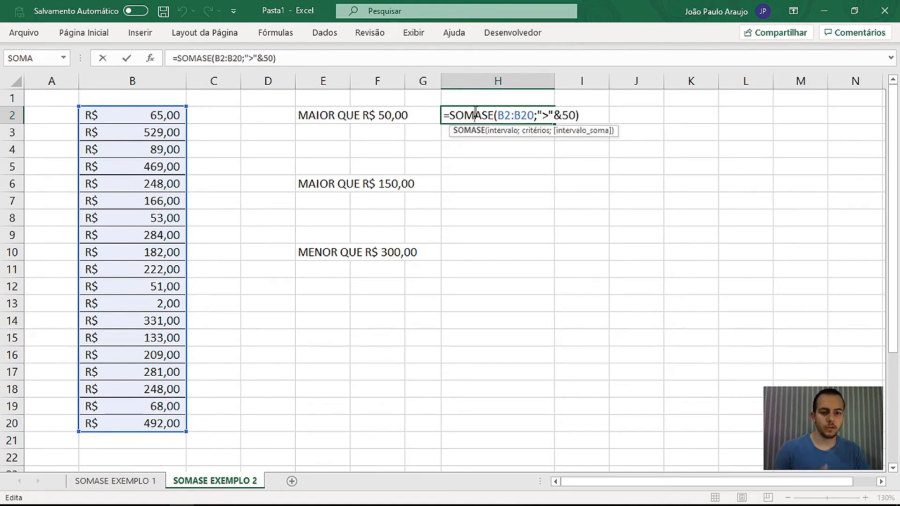
left_click(510, 115)
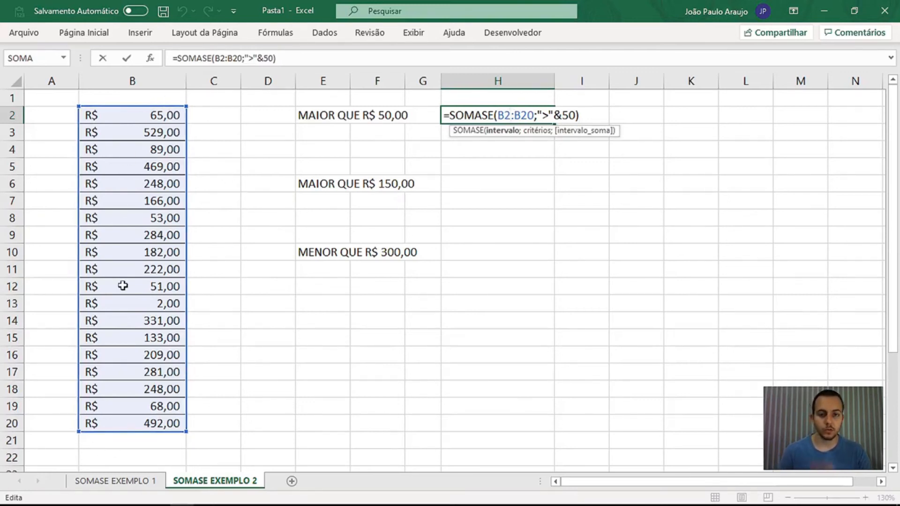
left_click(545, 115)
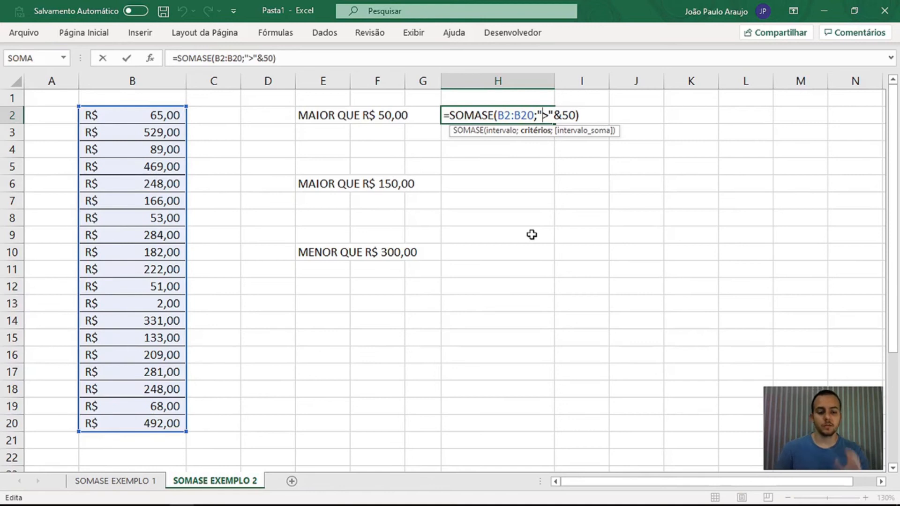
key("Return")
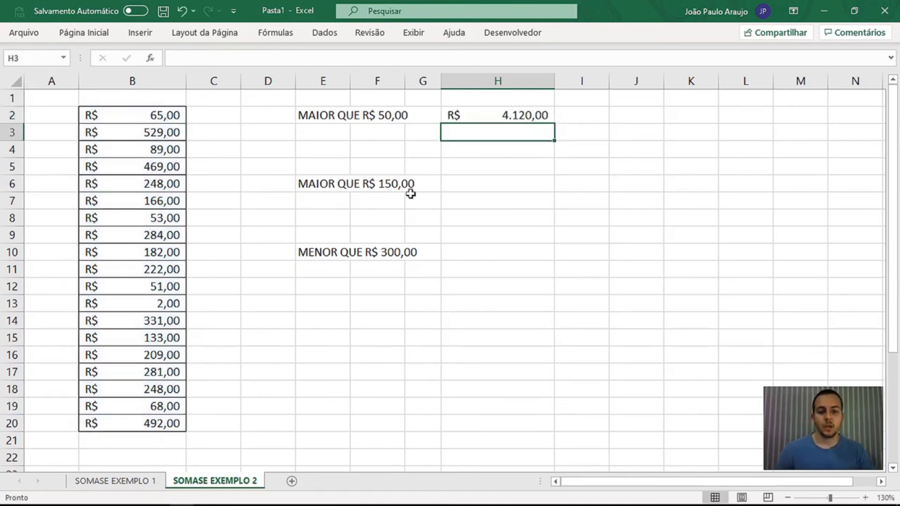
Step: Sum the values above R$ 150 in H6 with the formula =SOMASE(B2:B20;">"&150)
left_click(314, 183)
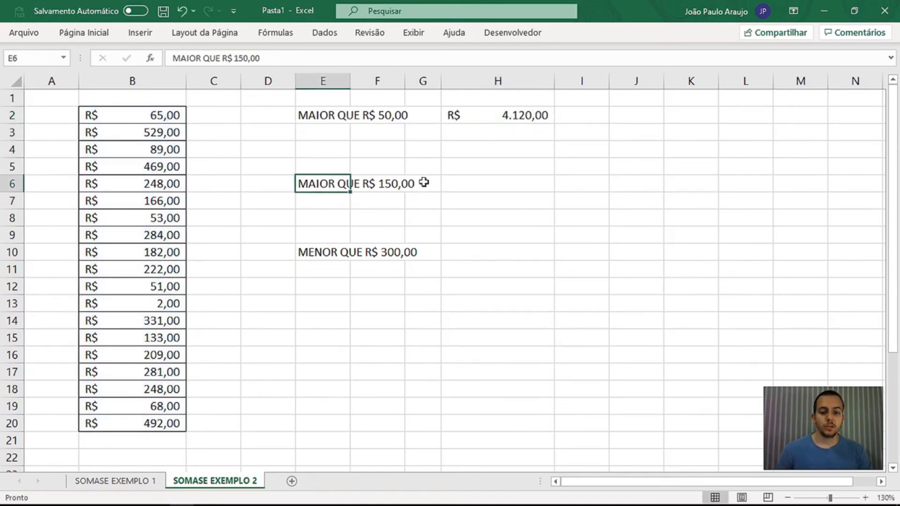
left_click(488, 187)
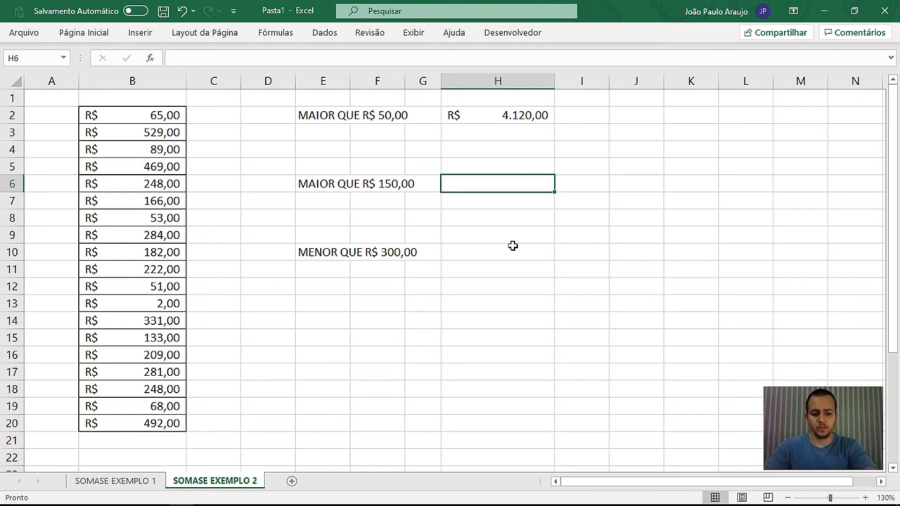
type("=SOMASE(")
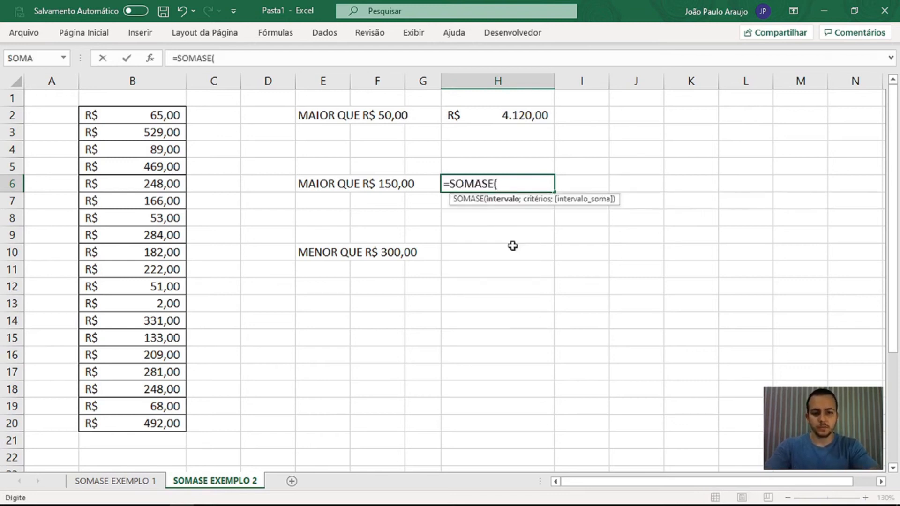
left_click_drag(155, 117, 143, 426)
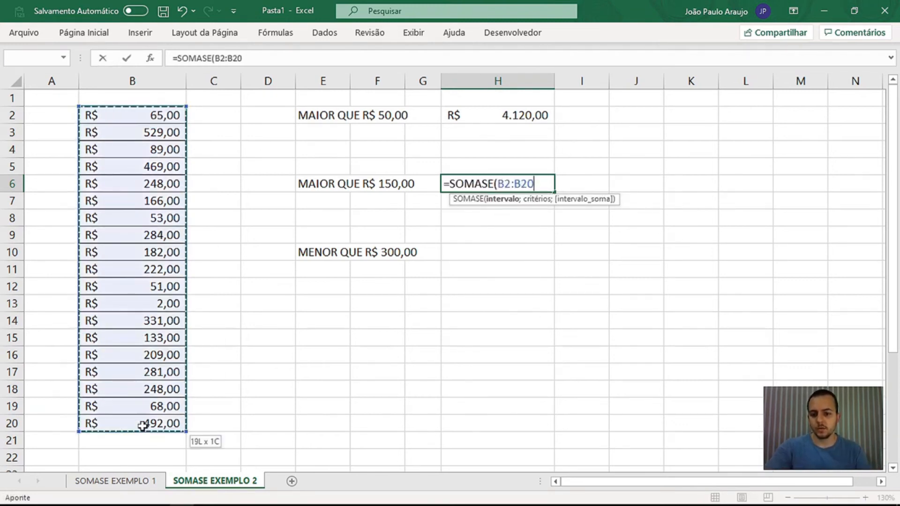
type(";")
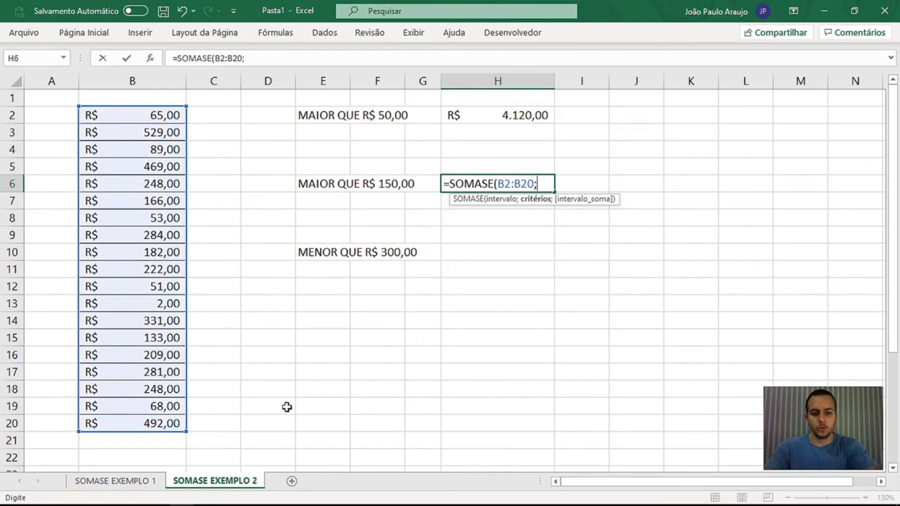
type("\">")
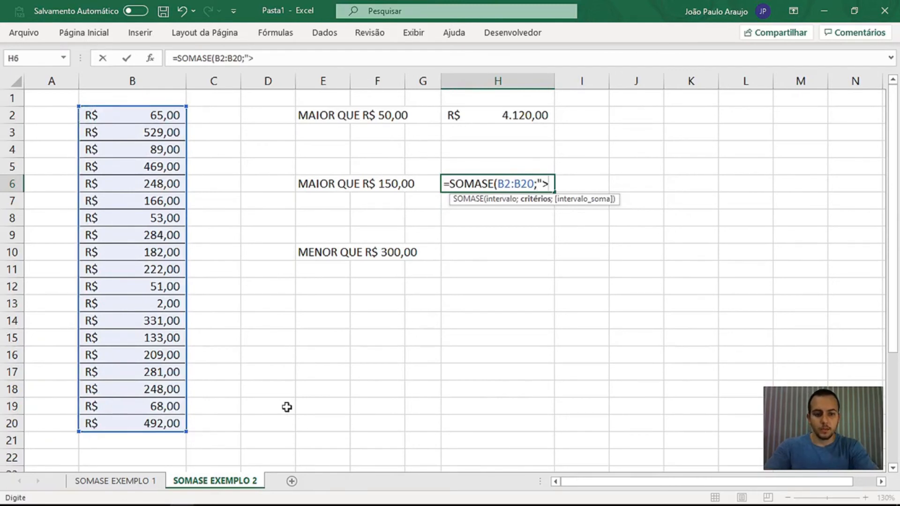
type("\"")
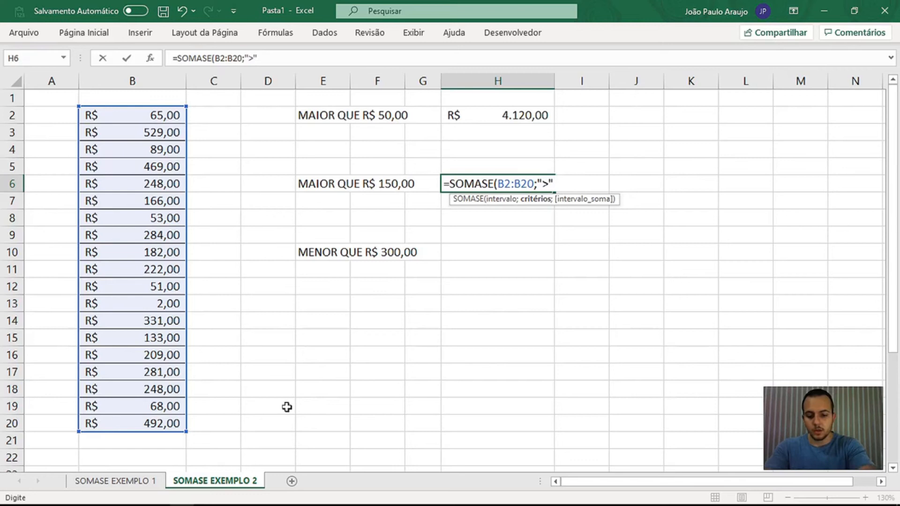
type("&150)")
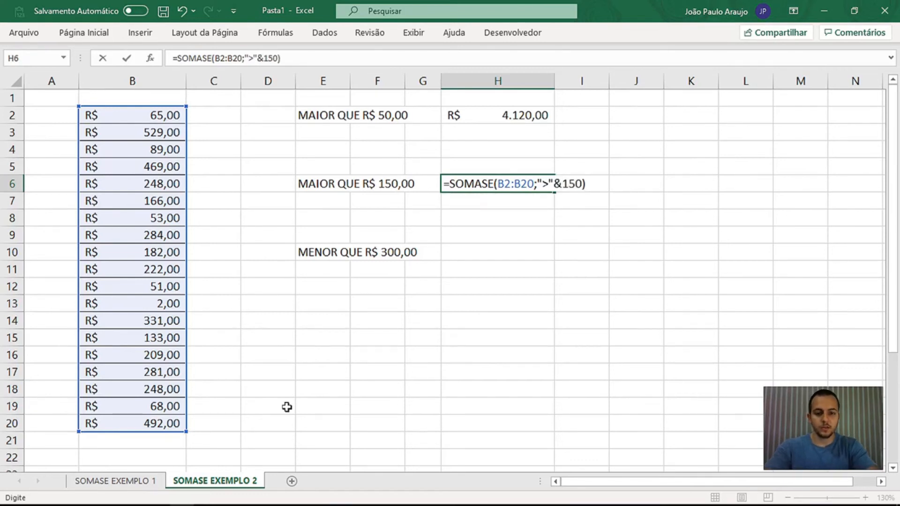
key("Return")
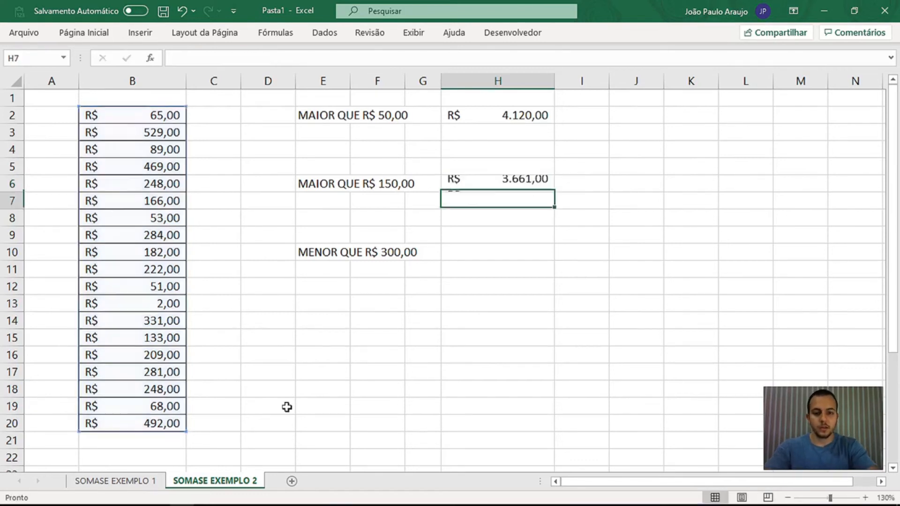
Step: Enter the formula =SOMASE(B2:B20;"<"&150) in H10, beside the MENOR QUE R$ 300,00 label
key("Down")
key("Down")
key("Down")
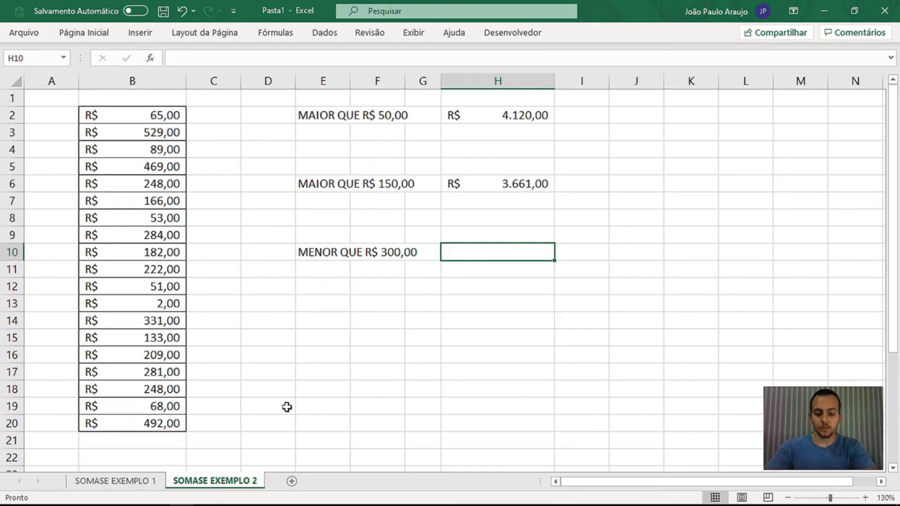
type("=S")
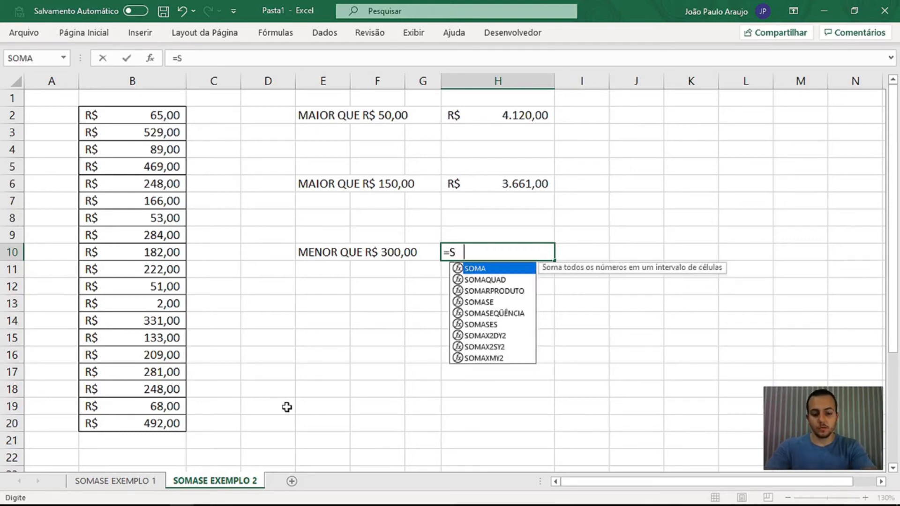
type("OMASE(")
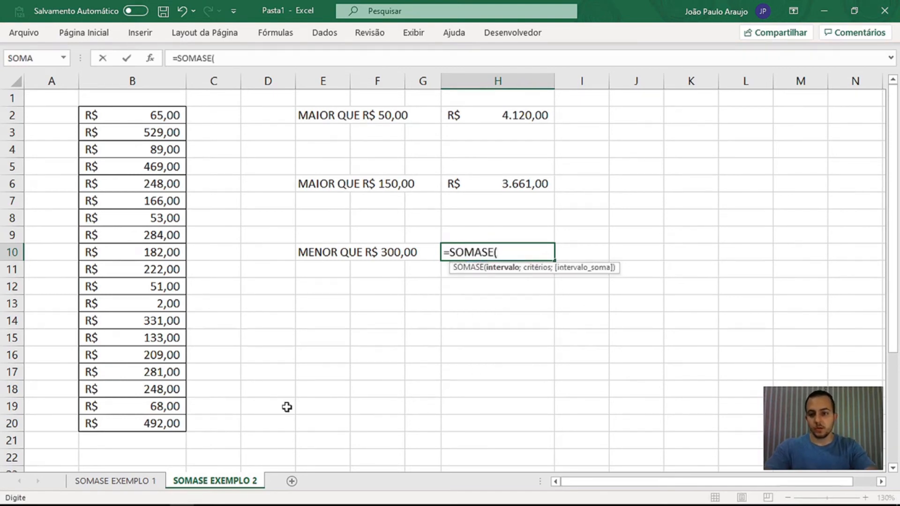
type("B2:")
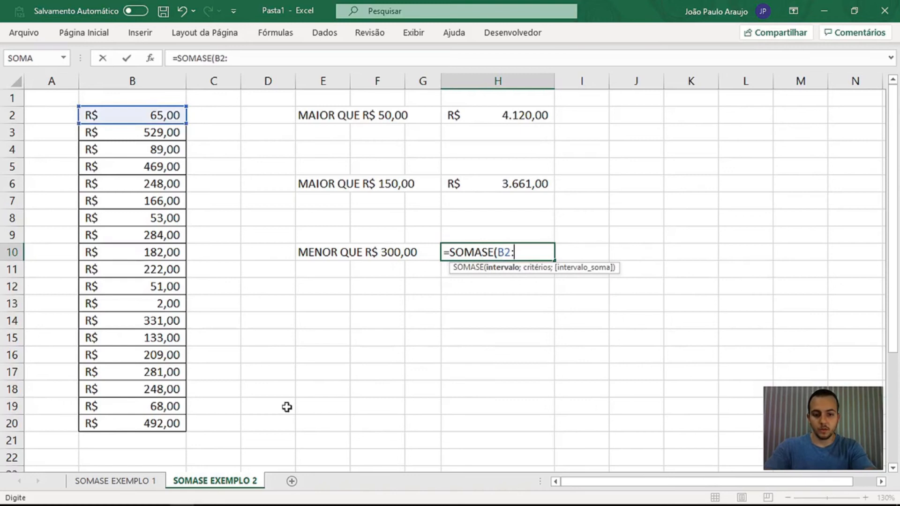
type("B")
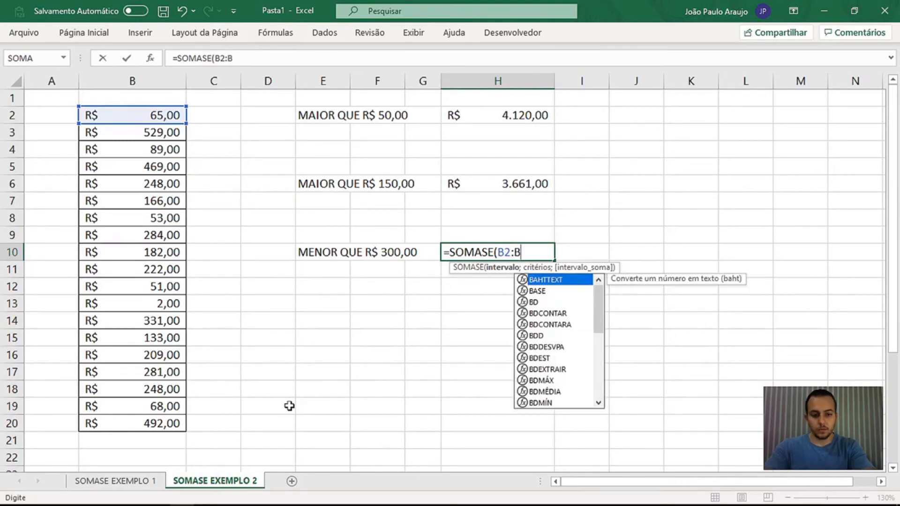
type("20;")
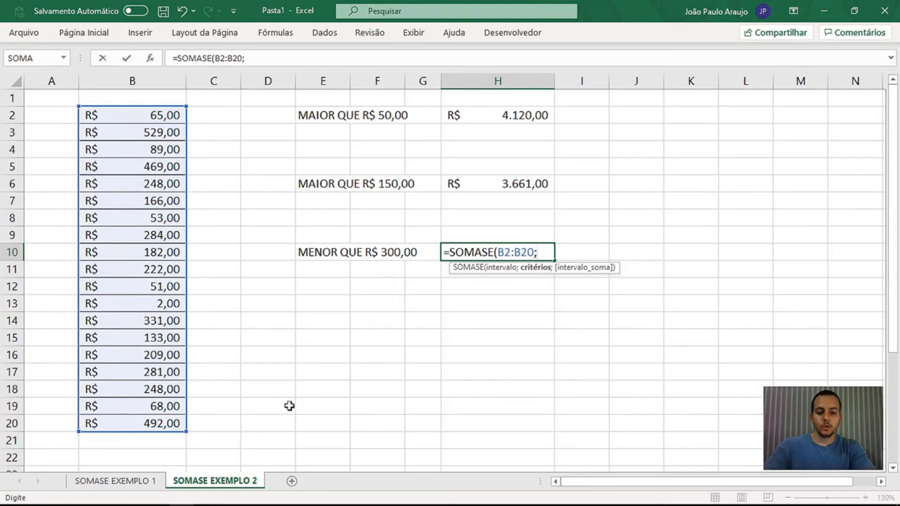
type("\"<\"")
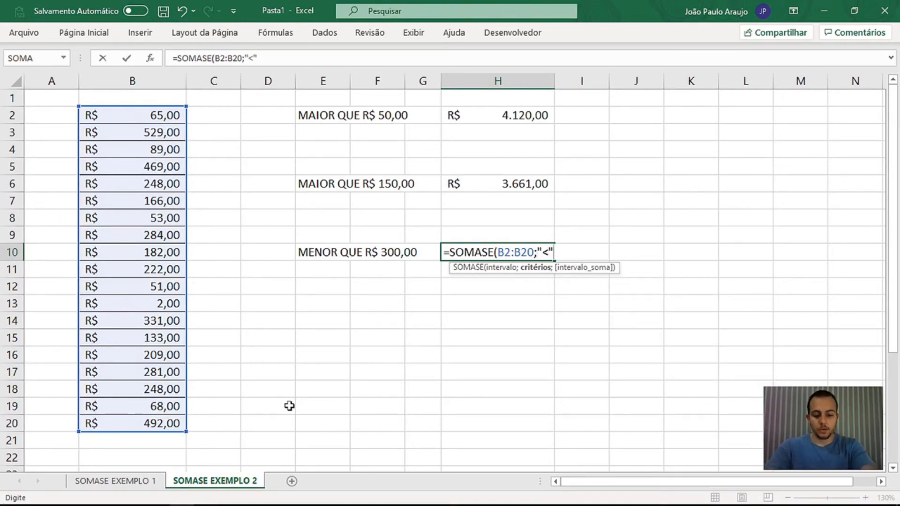
type("&150)")
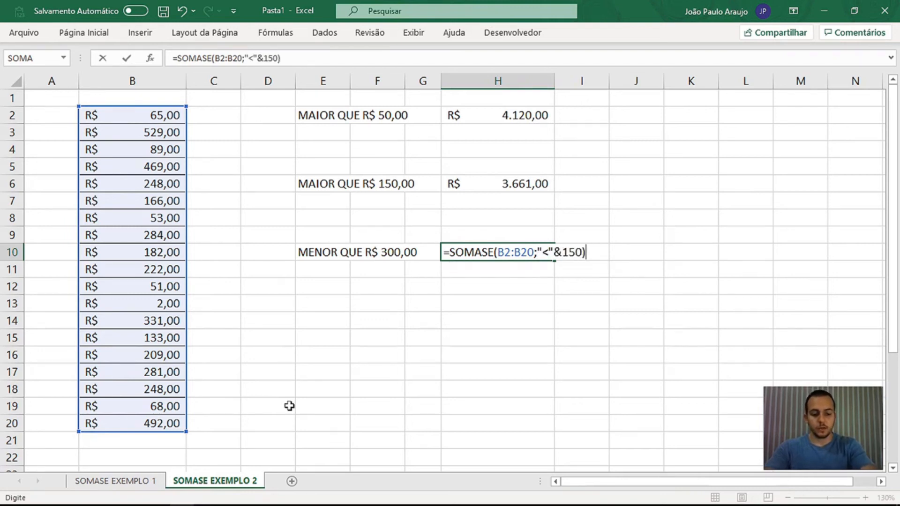
key("Return")
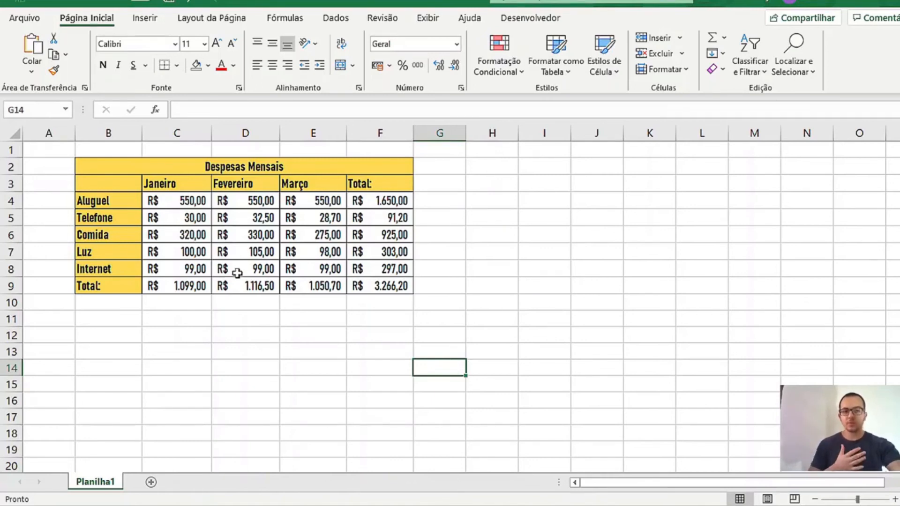
Step: Examine the Despesas Mensais table on Planilha1, covering the expense names, month headings, Total column and each month's values
left_click_drag(121, 160, 198, 277)
left_click_drag(121, 206, 117, 269)
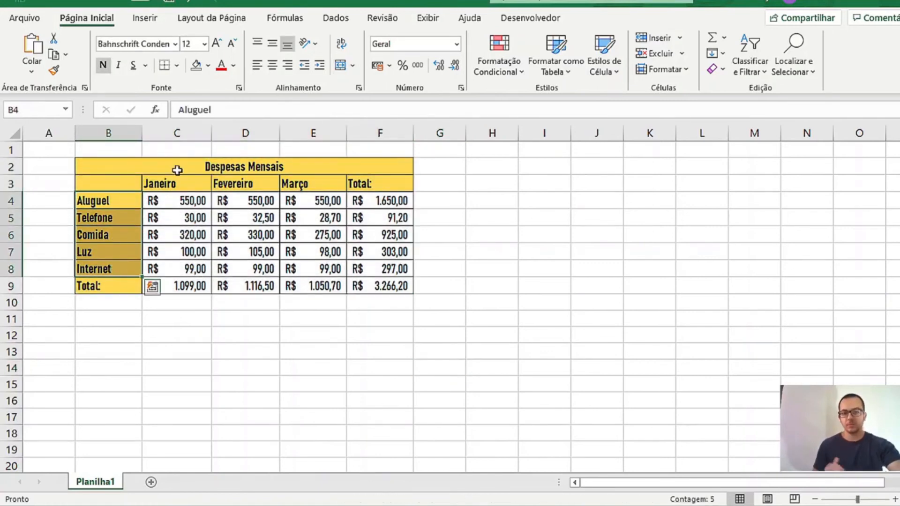
left_click(169, 183)
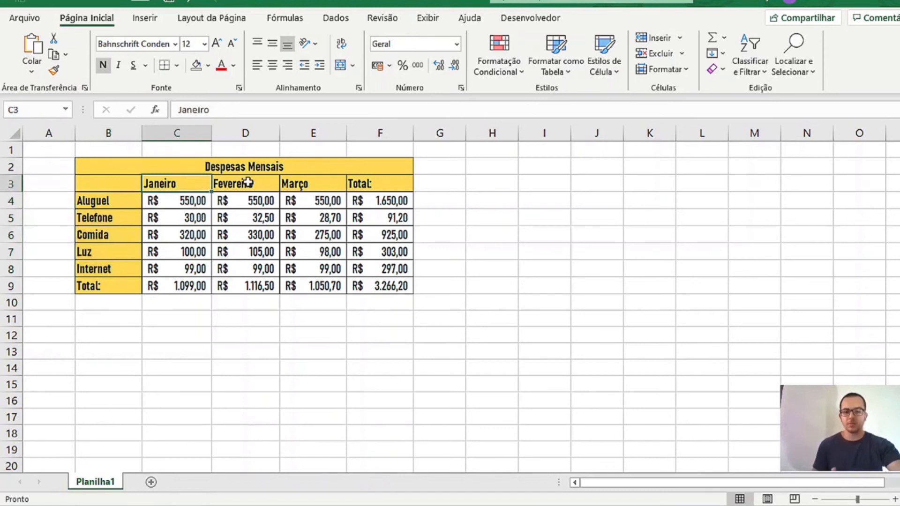
left_click(388, 186)
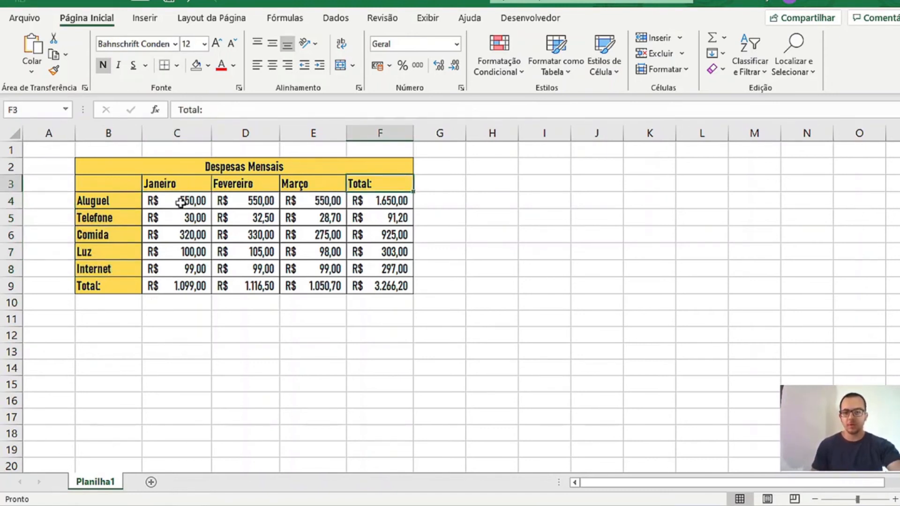
left_click_drag(181, 200, 187, 267)
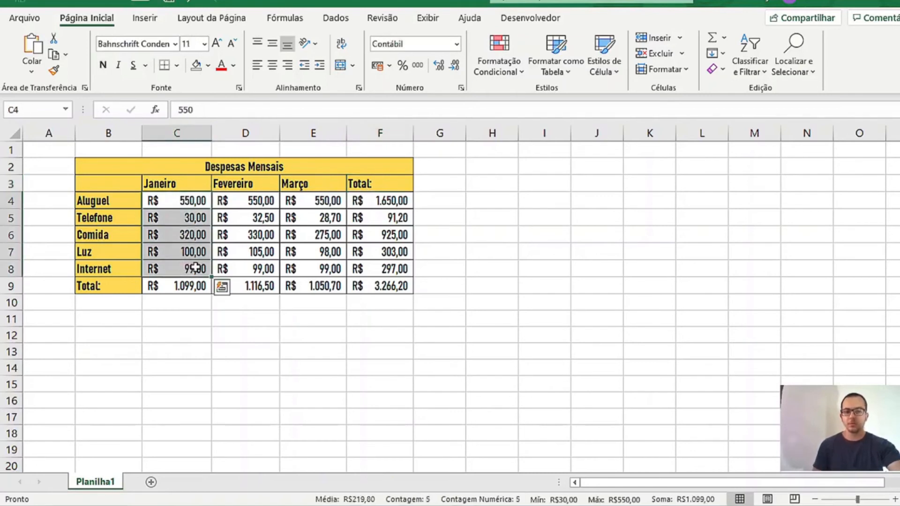
left_click_drag(251, 199, 252, 267)
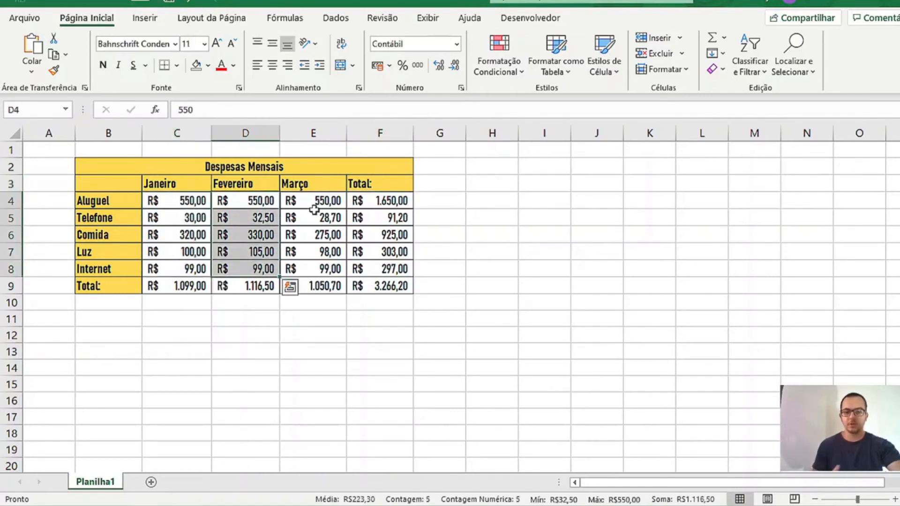
left_click_drag(322, 201, 311, 263)
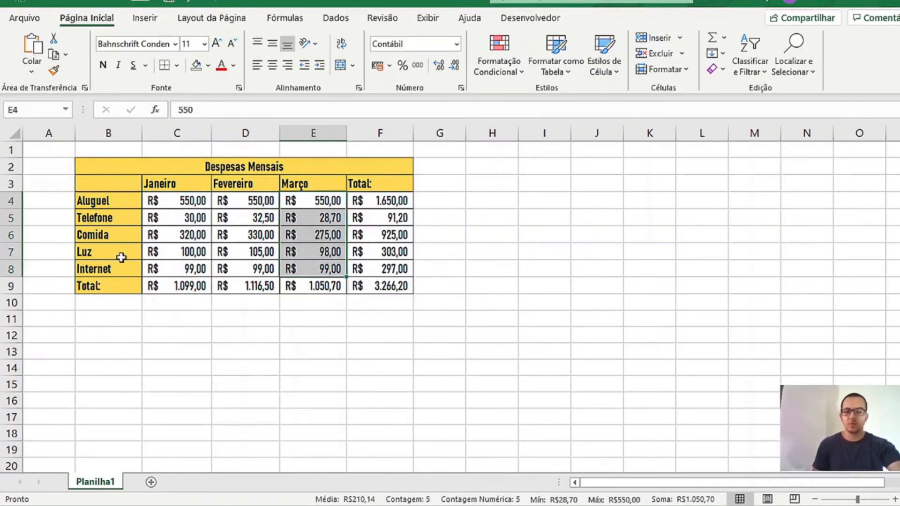
left_click(105, 339)
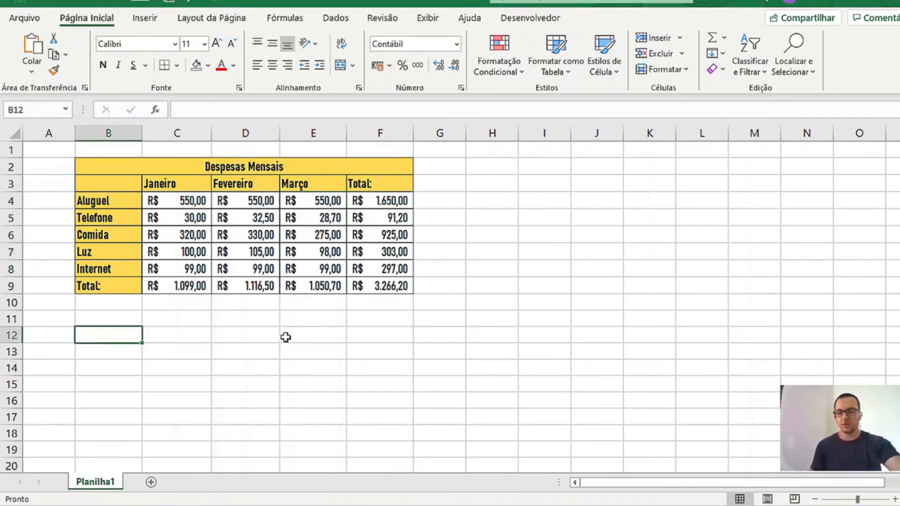
Step: Enter the labels Mínimo in B12 and Máximo in B13, below the Despesas Mensais table
type("m")
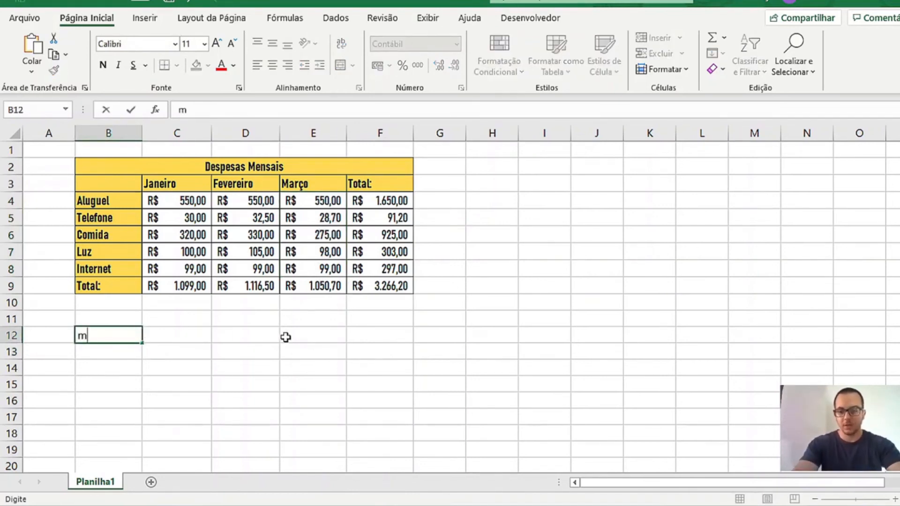
key("BackSpace")
type("Mínimo")
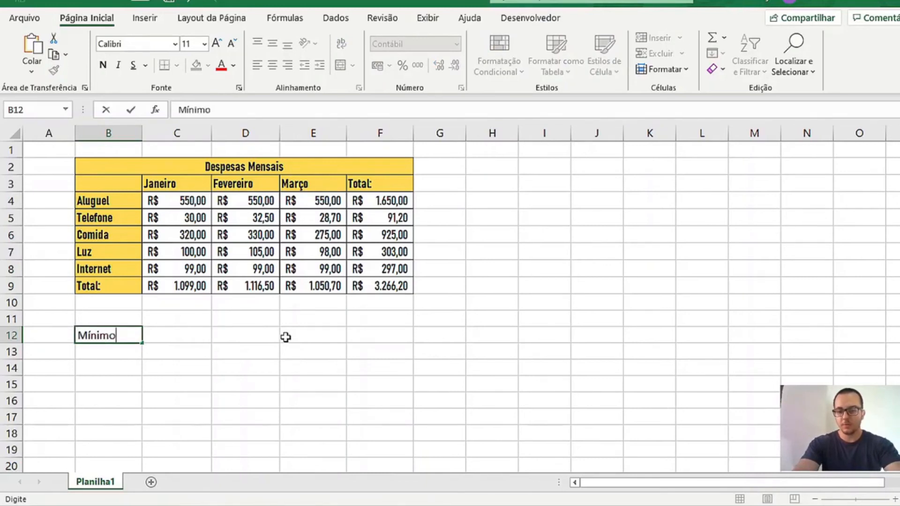
key("Return")
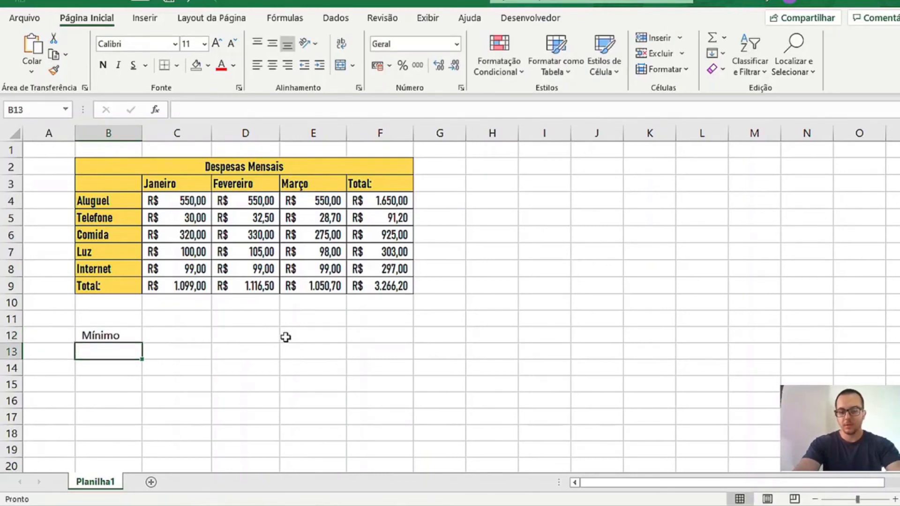
type("Máximo")
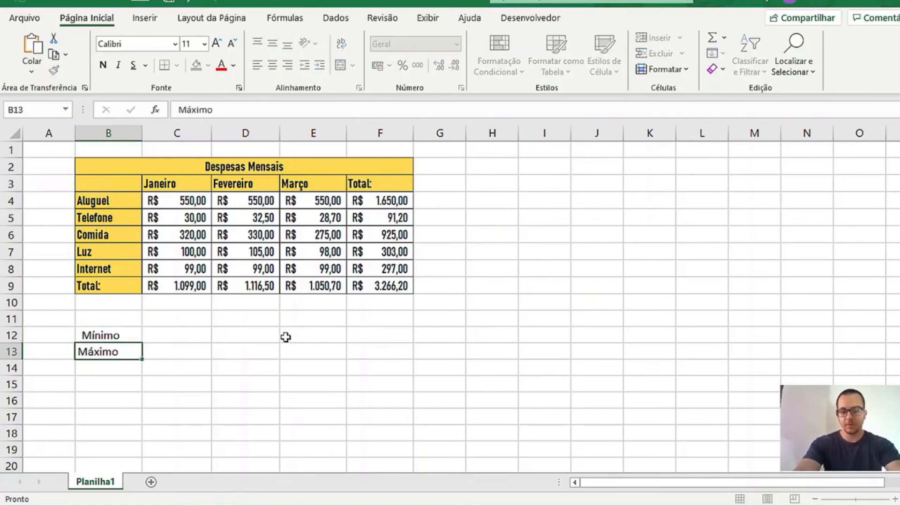
key("Return")
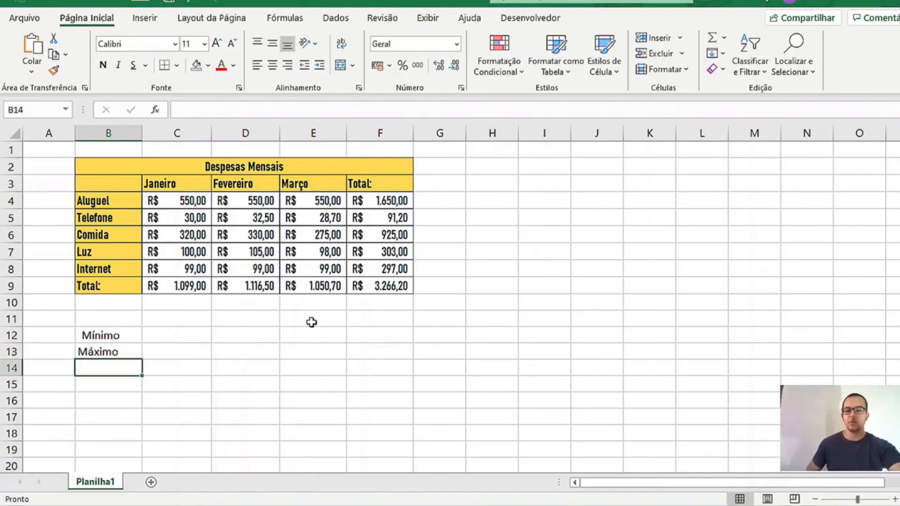
Step: Centre the Mínimo and Máximo labels within cells B12 and B13
left_click(202, 349)
left_click_drag(101, 337, 68, 354)
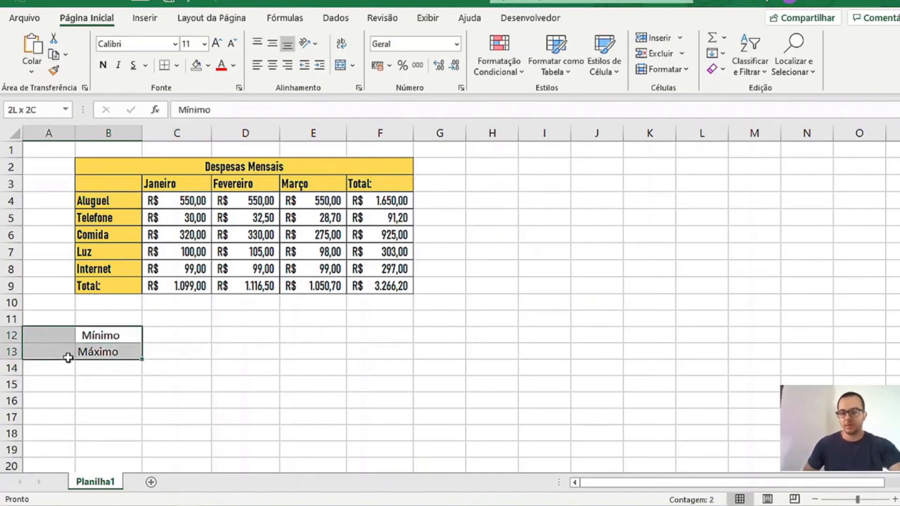
left_click(273, 43)
left_click(272, 65)
Step: Find the smallest Janeiro expense in C12 with the formula =MÍNIMO(C4:C8)
left_click(187, 335)
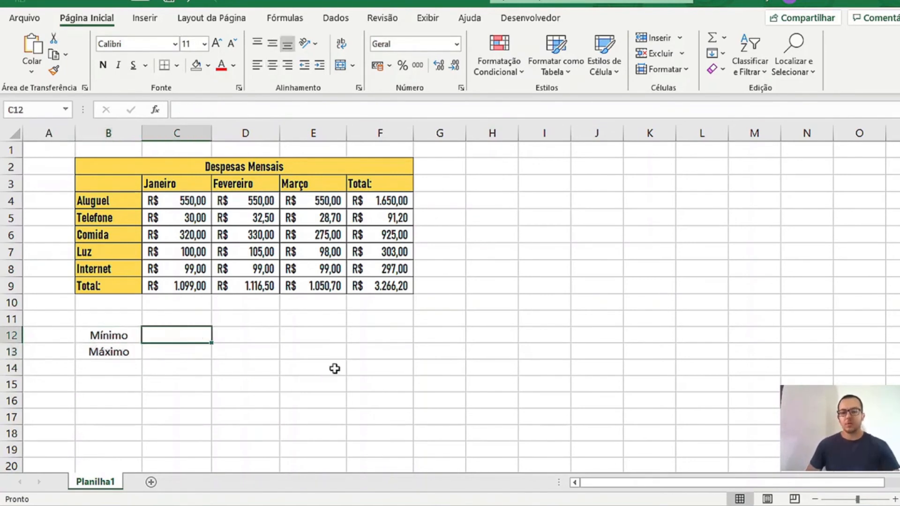
left_click_drag(195, 201, 187, 271)
left_click(185, 333)
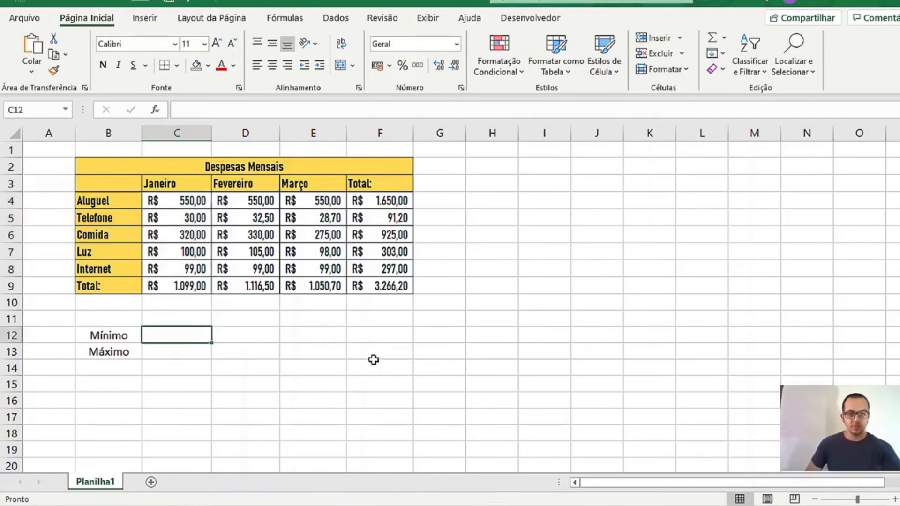
type("=")
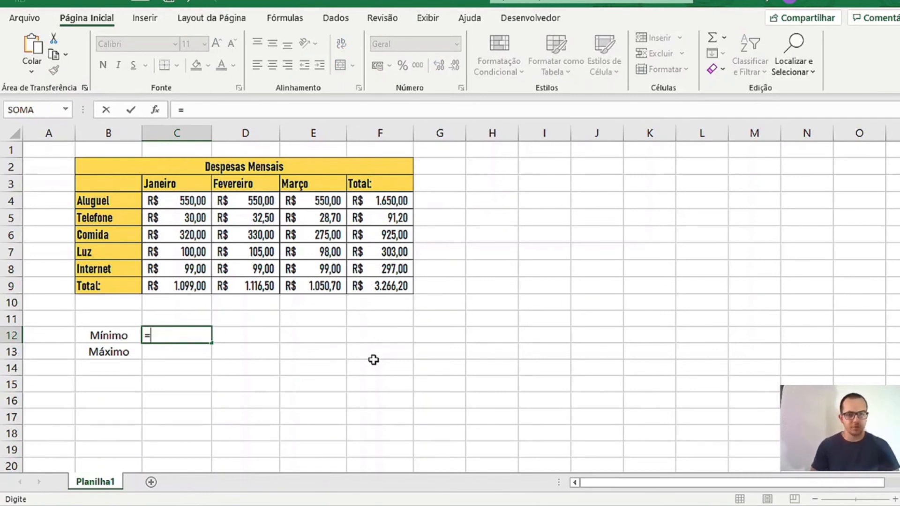
type("míni")
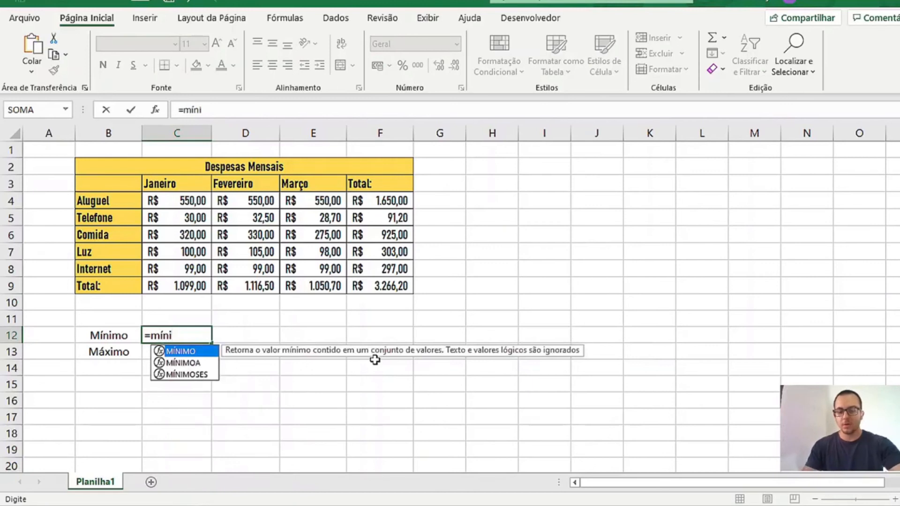
double_click(185, 352)
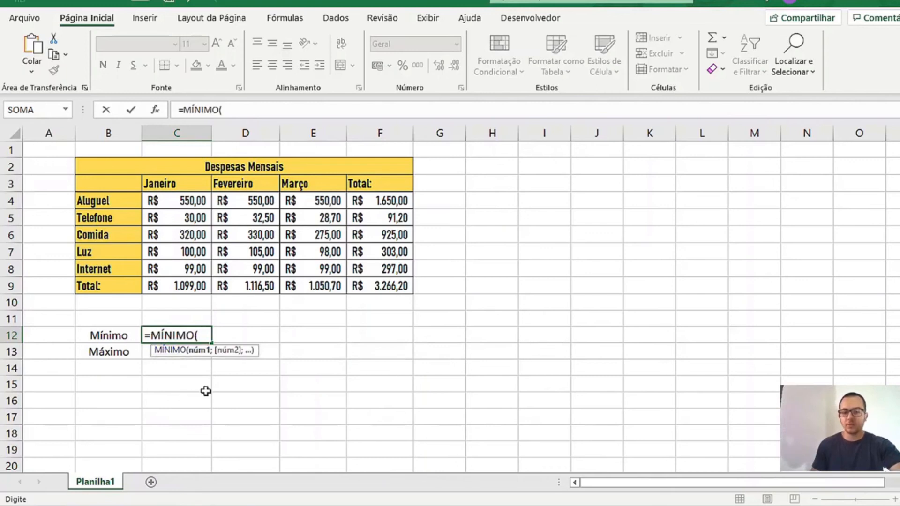
left_click(178, 201)
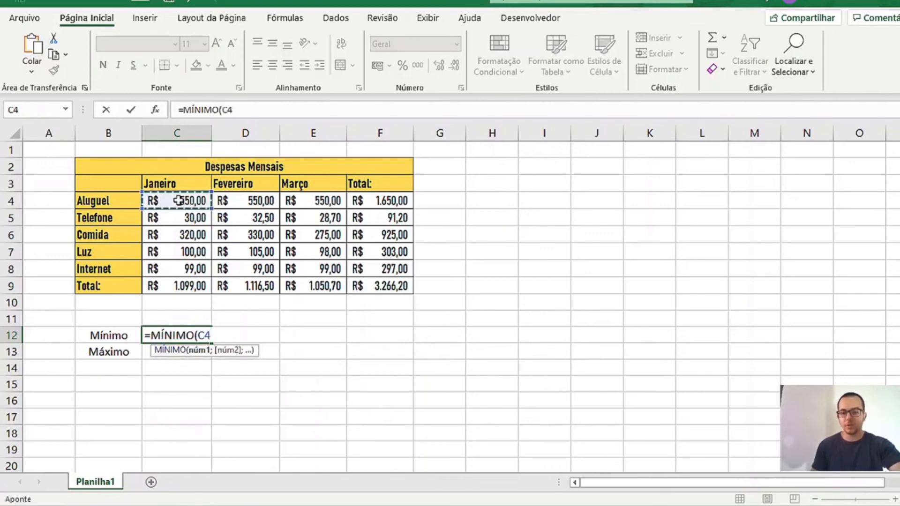
left_click_drag(178, 200, 195, 266)
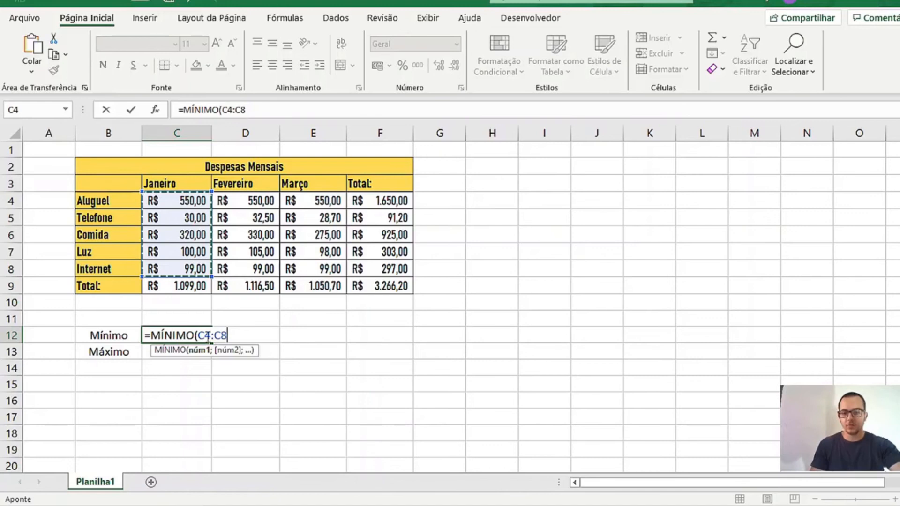
left_click_drag(173, 199, 185, 268)
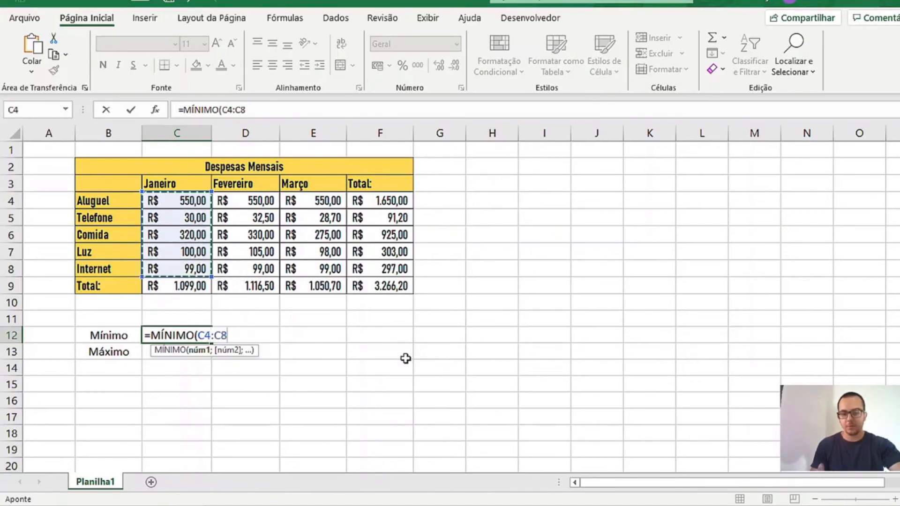
type(")")
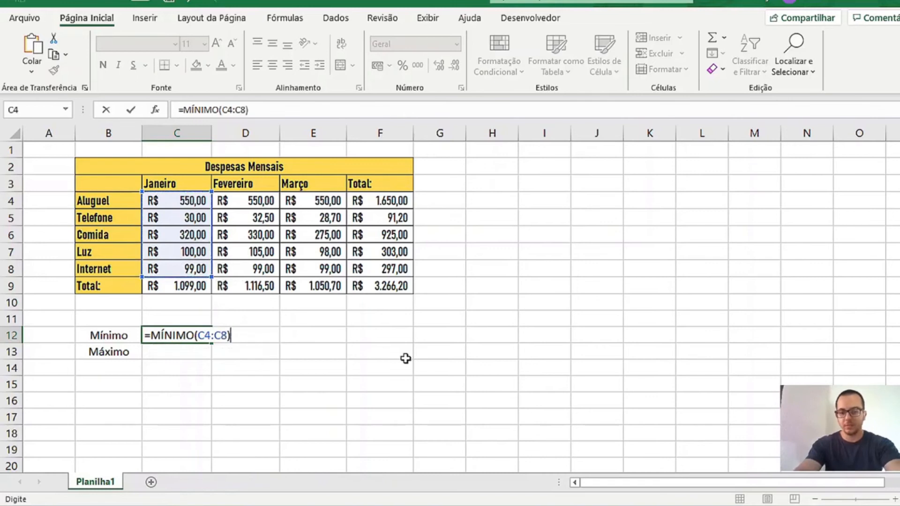
key("Return")
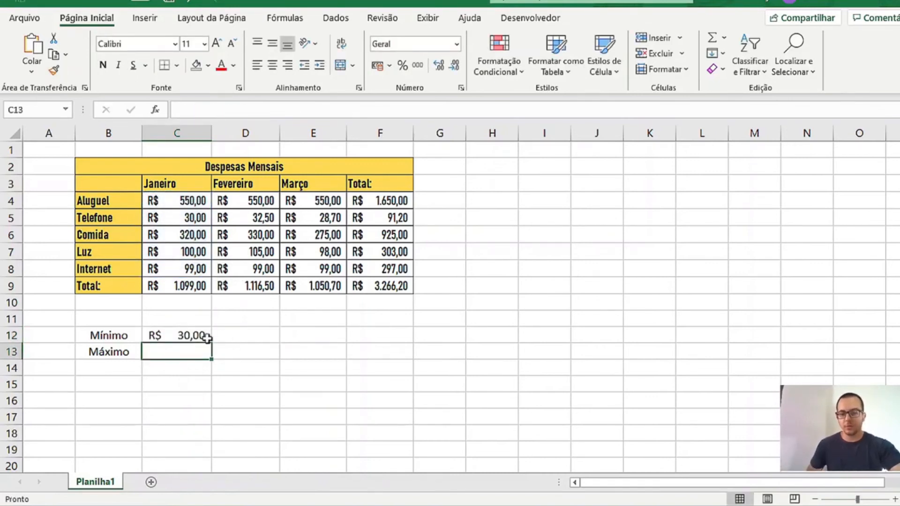
Step: Copy C12's MÍNIMO formula across to D12 and E12 for Fevereiro and Março
left_click(192, 335)
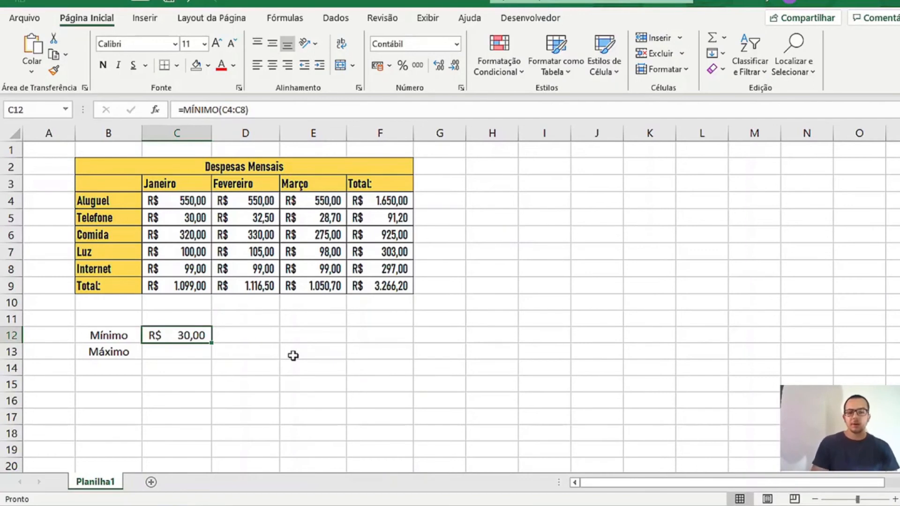
left_click(225, 332)
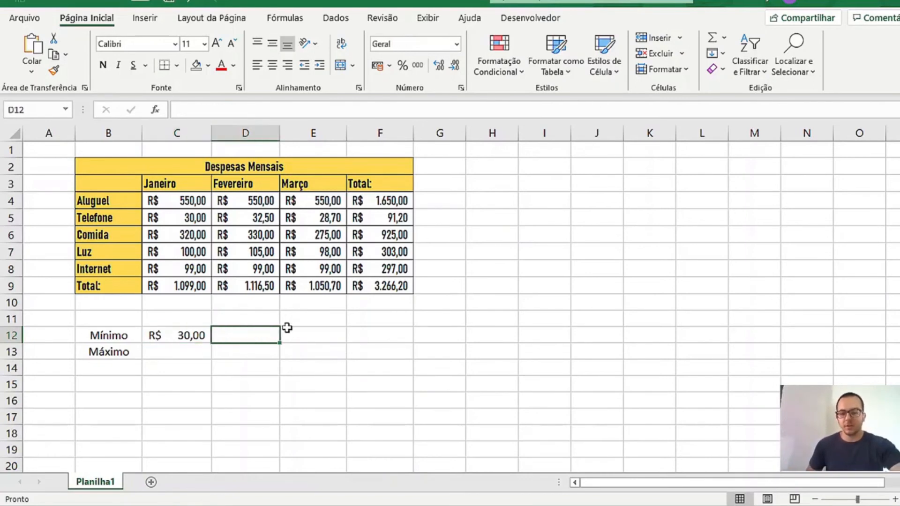
left_click(288, 329)
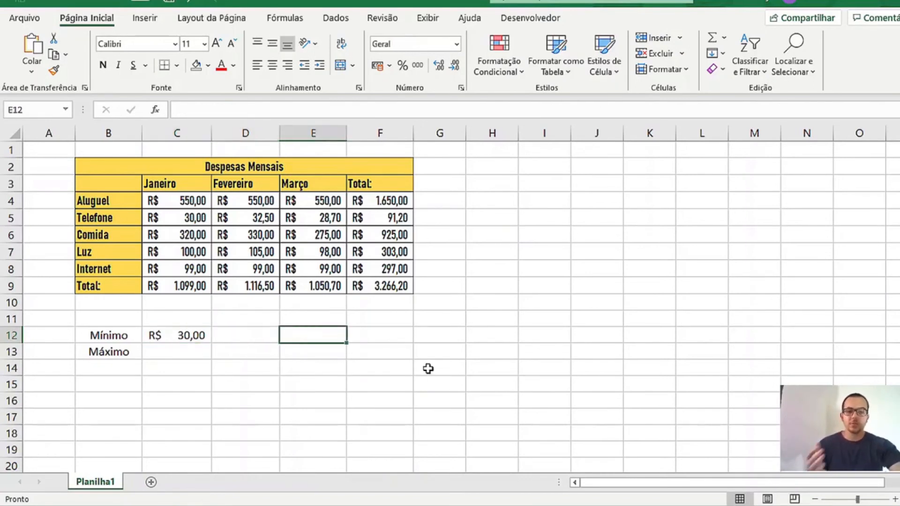
left_click(193, 335)
left_click_drag(210, 343, 210, 343)
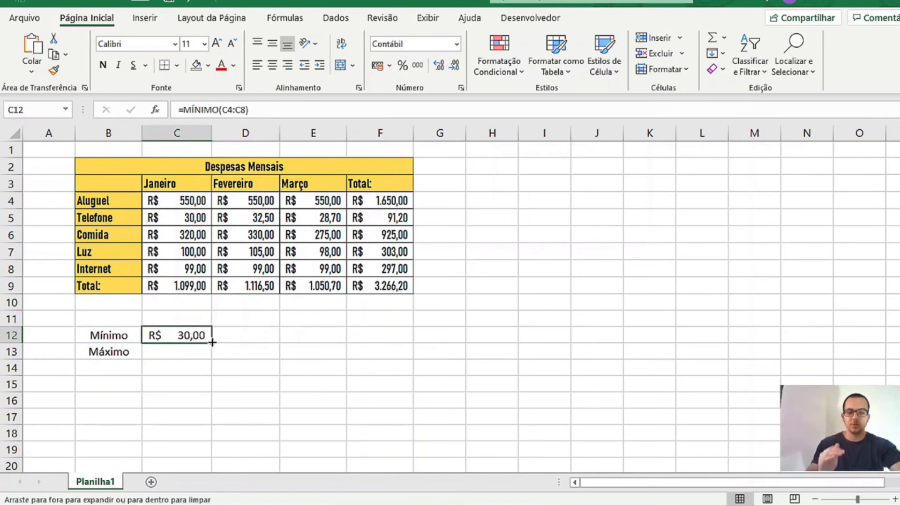
left_click_drag(212, 343, 327, 329)
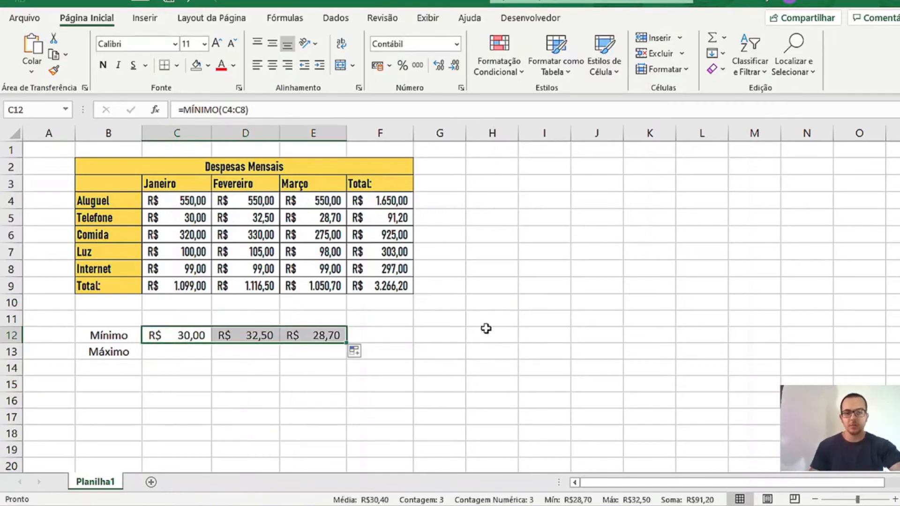
Step: Check the copied MÍNIMO formulas in D12 and E12, and extend the formula to F12 for the Total column
left_click(251, 335)
left_click(293, 335)
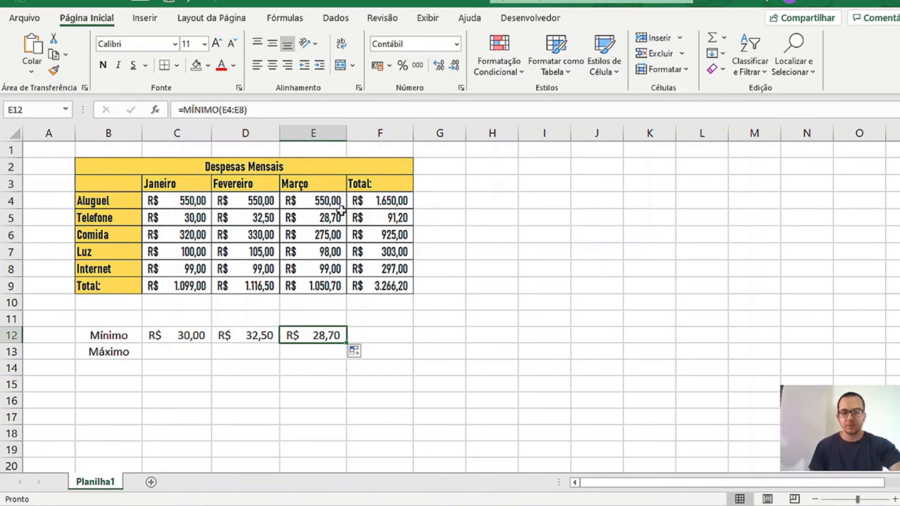
left_click_drag(346, 346, 401, 337)
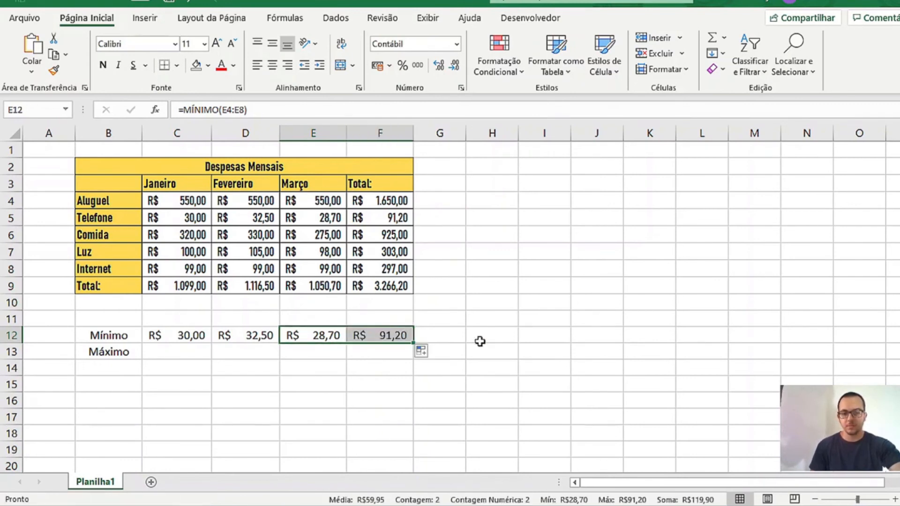
left_click(479, 341)
Step: Find the largest Janeiro expense in C13 with the formula =MÁXIMO(C4:C8)
left_click(174, 352)
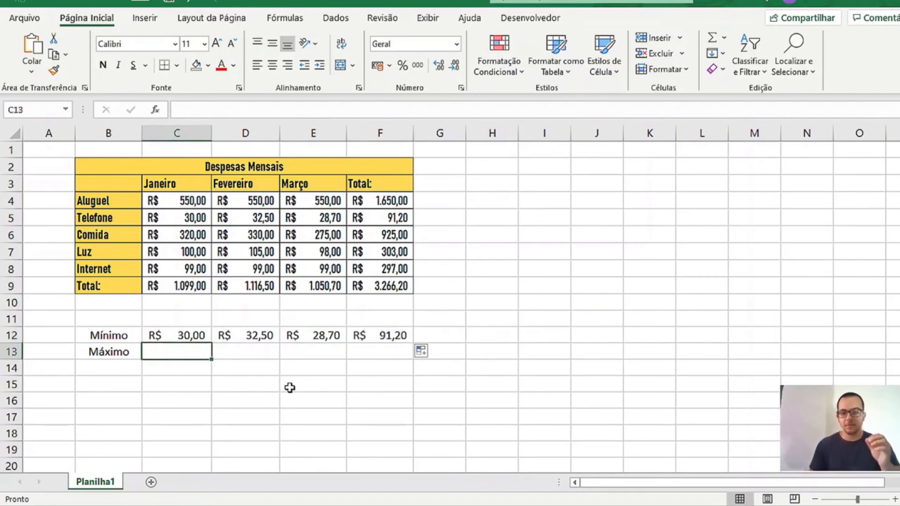
type("=máx")
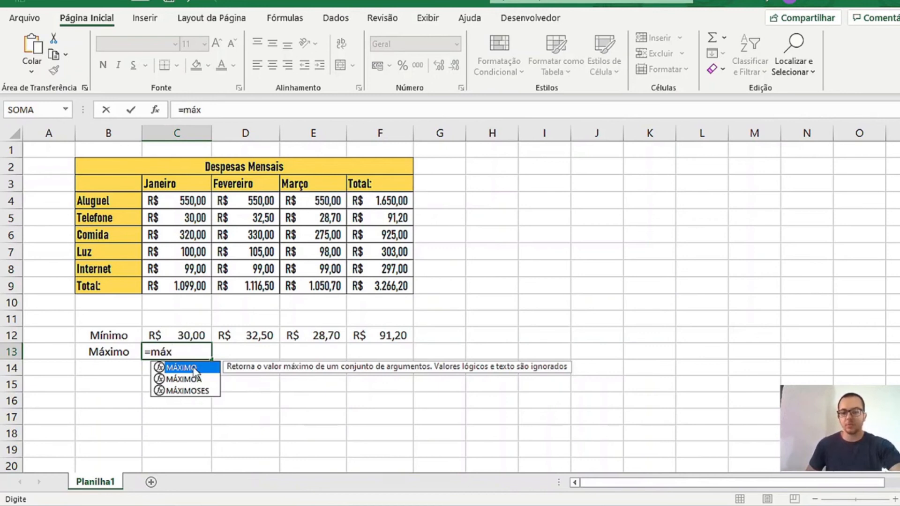
double_click(188, 367)
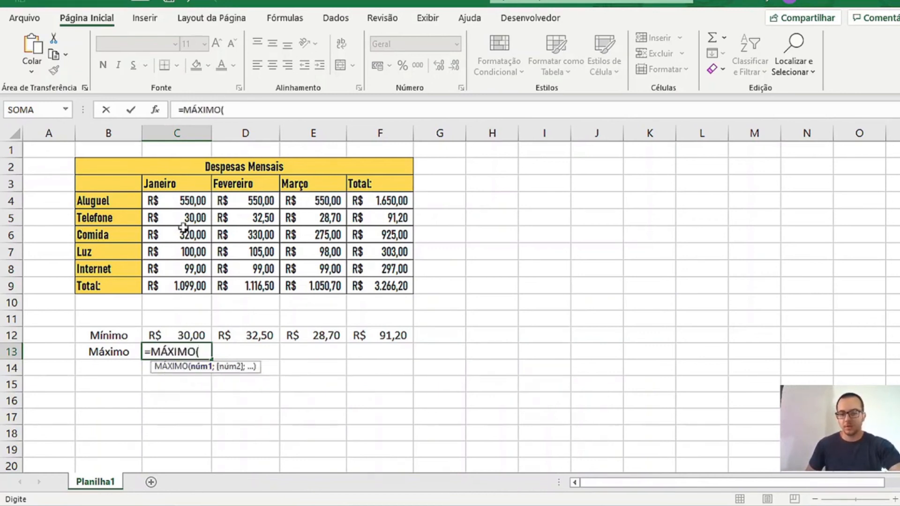
left_click(180, 201)
left_click_drag(180, 201, 182, 272)
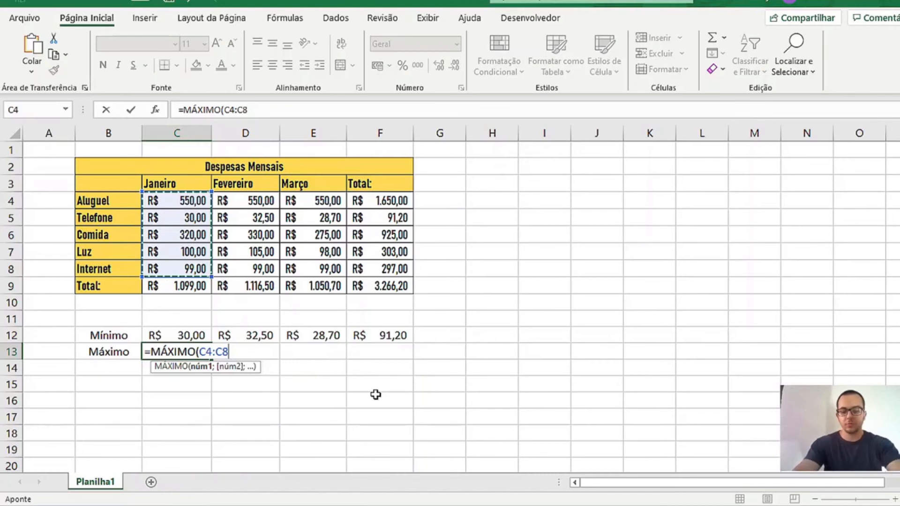
type(")")
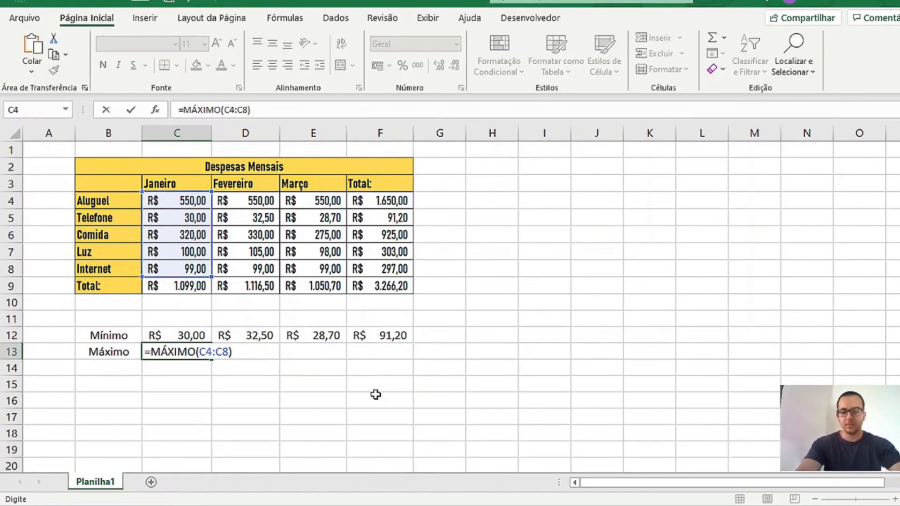
key("Return")
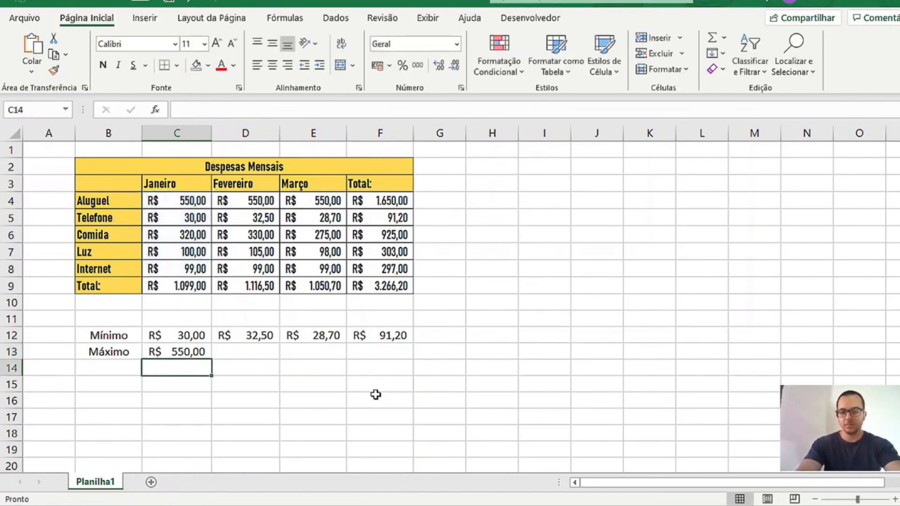
Step: Compare C13's maximum with the Janeiro values in C4:C8 and the Aluguel entry, and look over the empty cells of the Máximo row
left_click(209, 349)
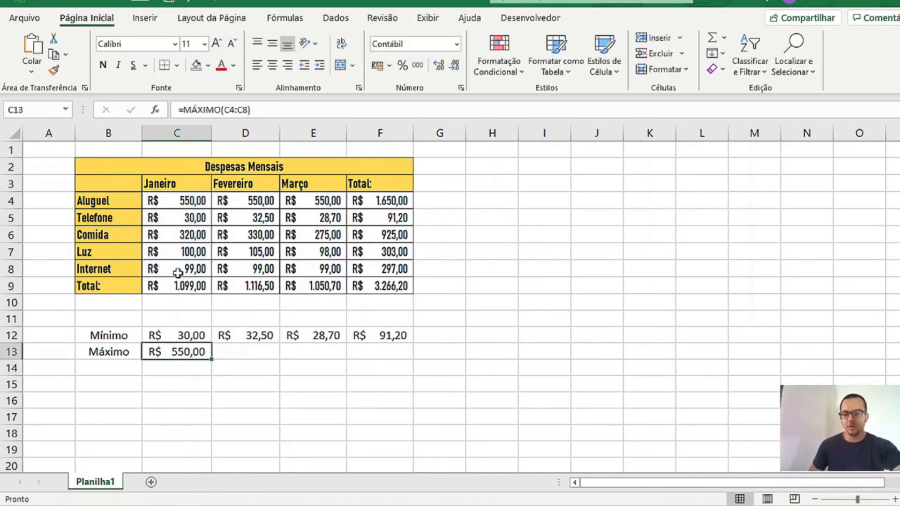
left_click_drag(175, 269, 184, 202)
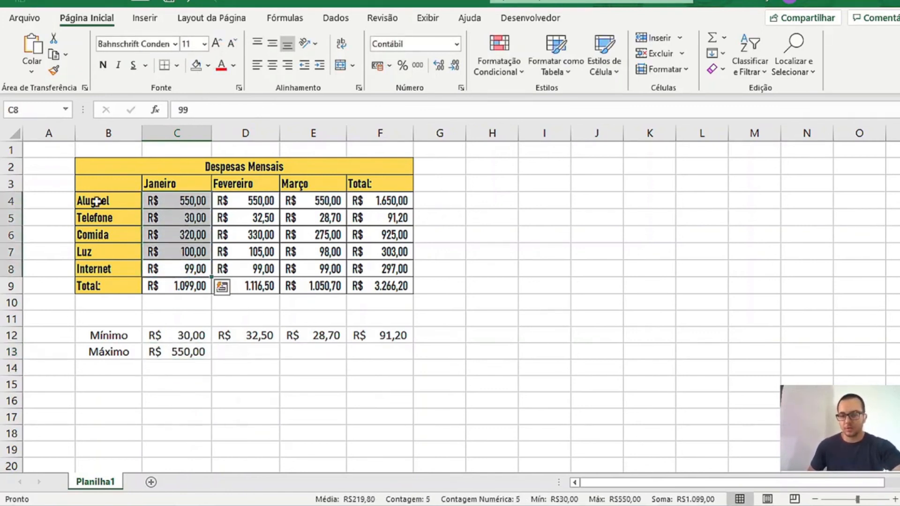
left_click_drag(94, 203, 161, 201)
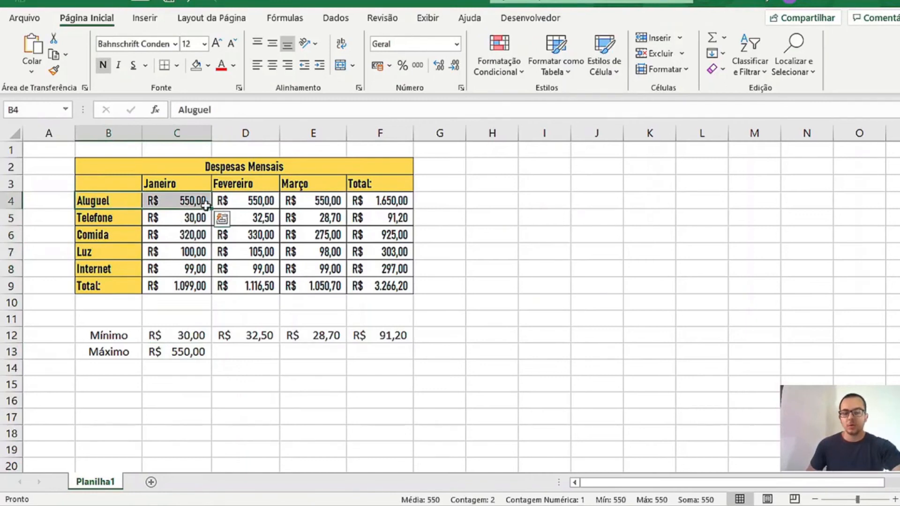
left_click(208, 352)
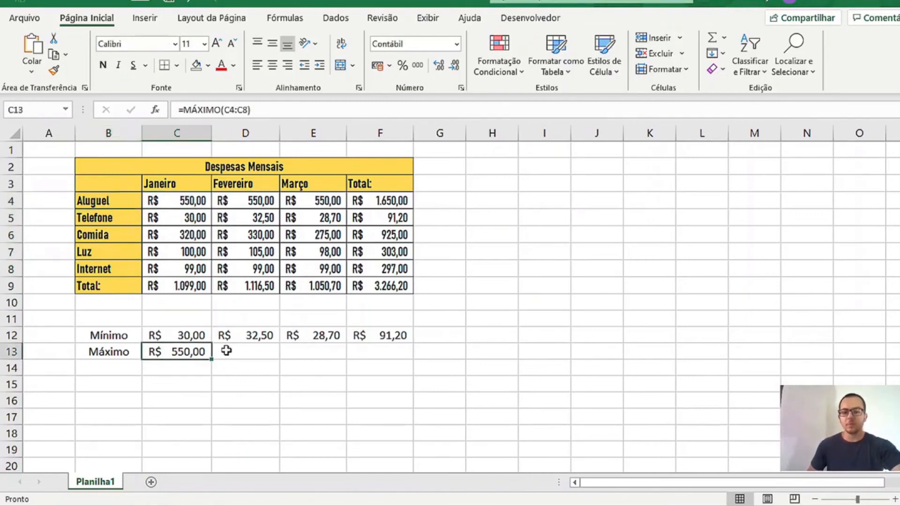
left_click(262, 351)
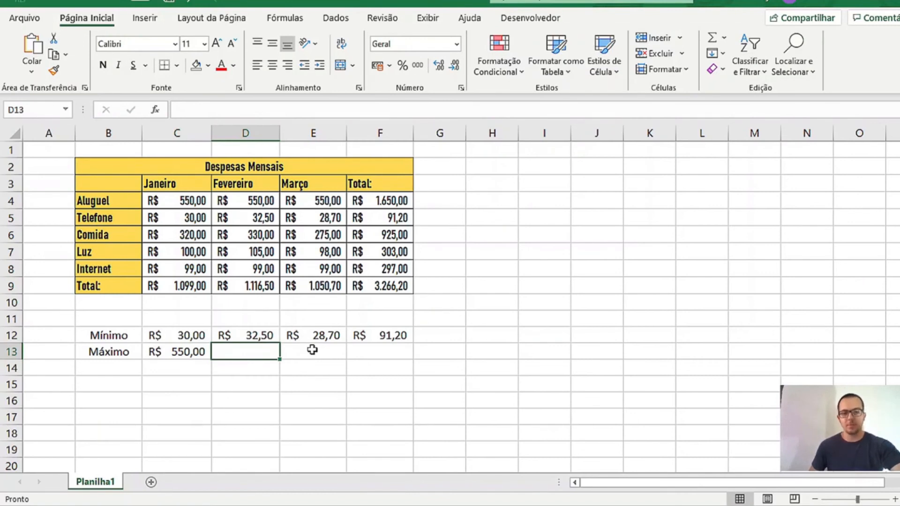
left_click(388, 347)
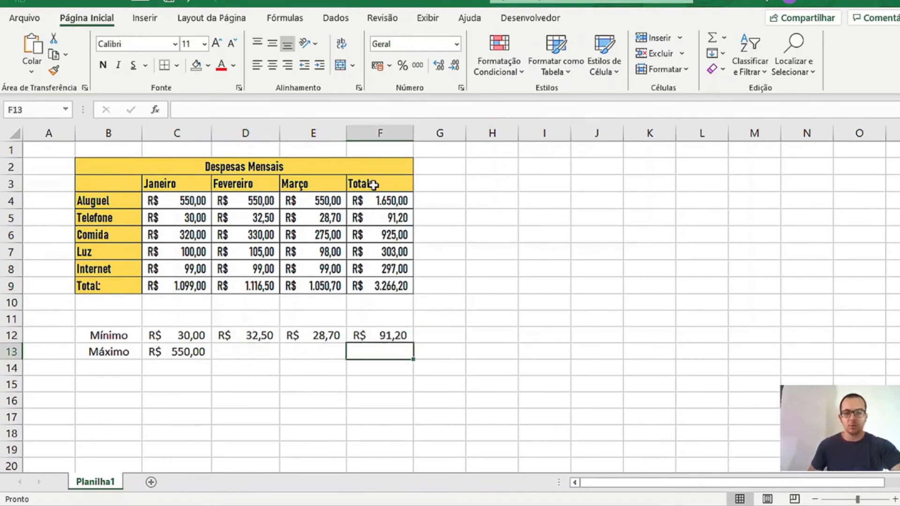
Step: Copy C13's MÁXIMO formula to D13:F13 for Fevereiro, Março and the Total column
left_click_drag(372, 184, 375, 351)
left_click(375, 351)
left_click(202, 352)
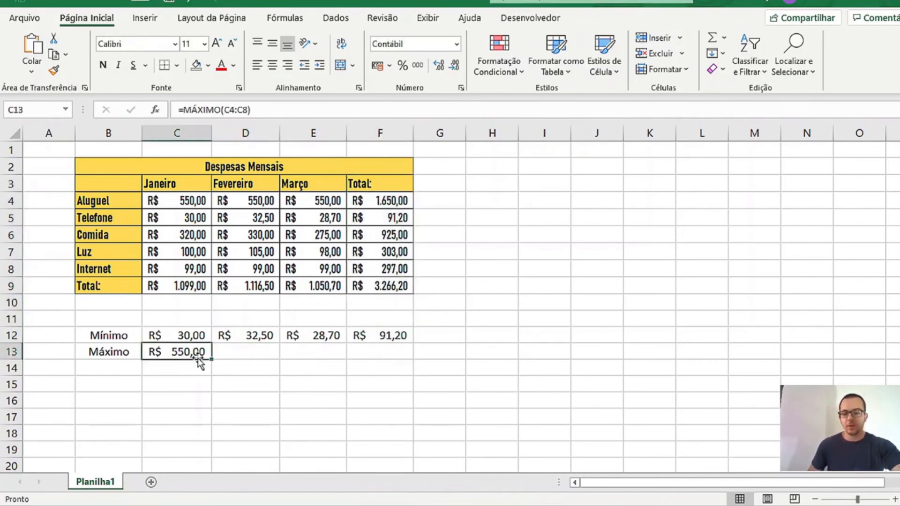
left_click_drag(212, 359, 186, 346)
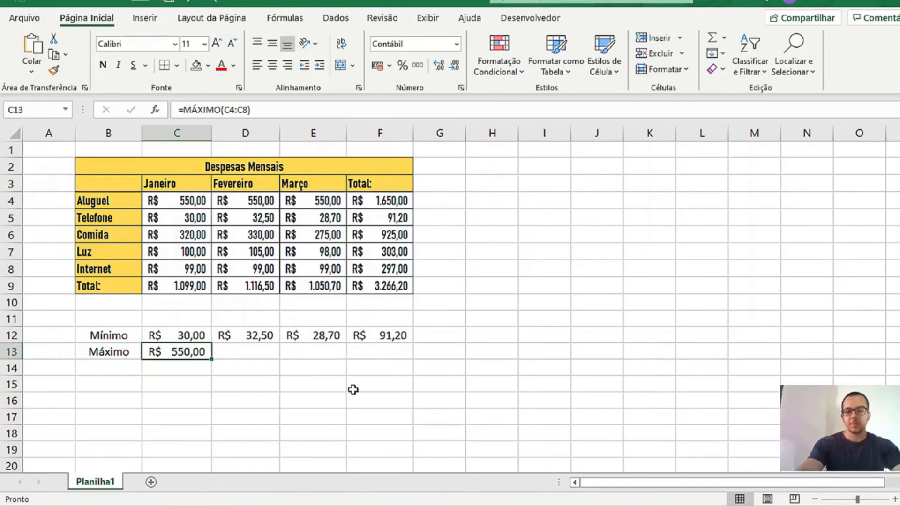
key("ctrl+c")
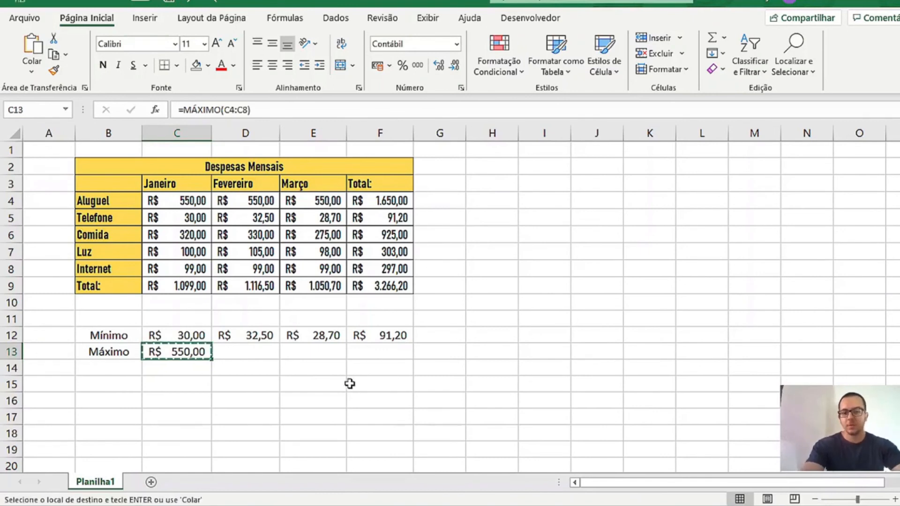
left_click(269, 348)
left_click_drag(269, 348, 372, 349)
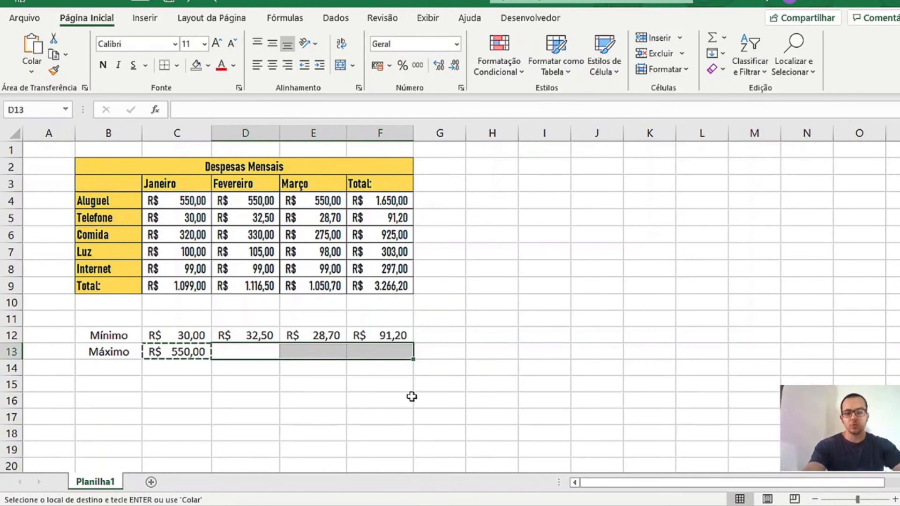
key("ctrl+v")
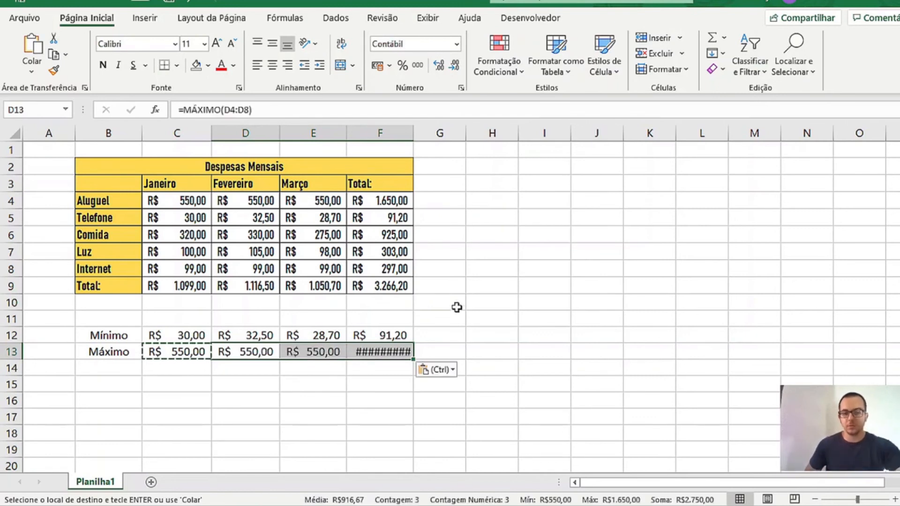
Step: Widen column F slightly so the maximum in F13 fits, and clear the pending copy selection
left_click(363, 401)
left_click(393, 355)
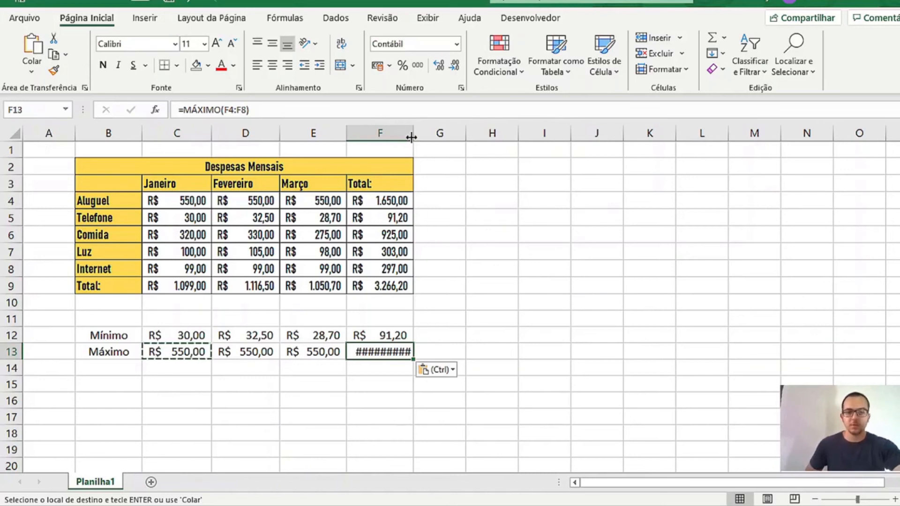
left_click_drag(412, 136, 424, 135)
left_click(385, 368)
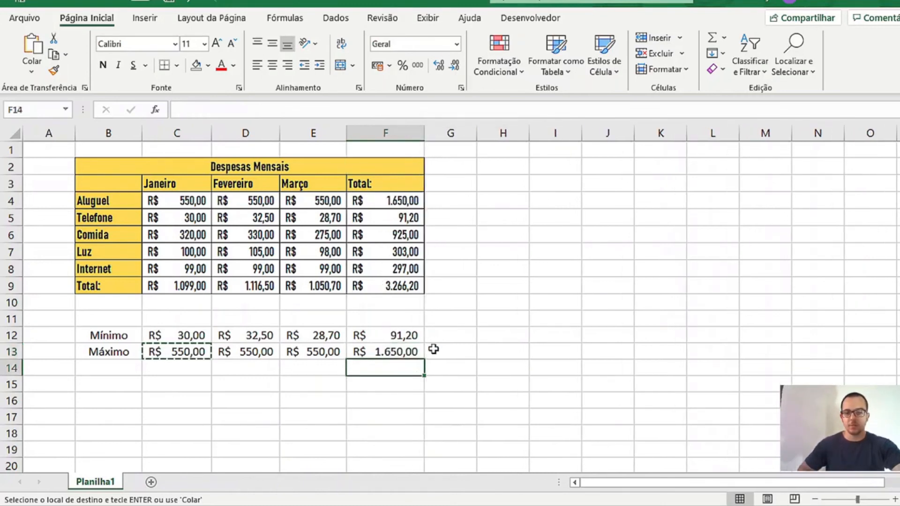
key("Escape")
Step: Compare F13's maximum with the Total values in F4:F8, and review the Mínimo and Máximo labels
left_click(402, 349)
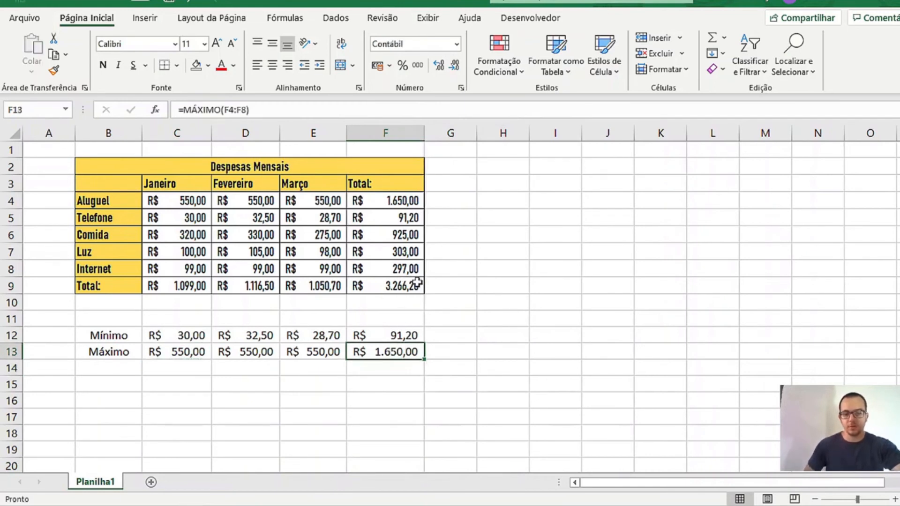
left_click_drag(414, 205, 409, 271)
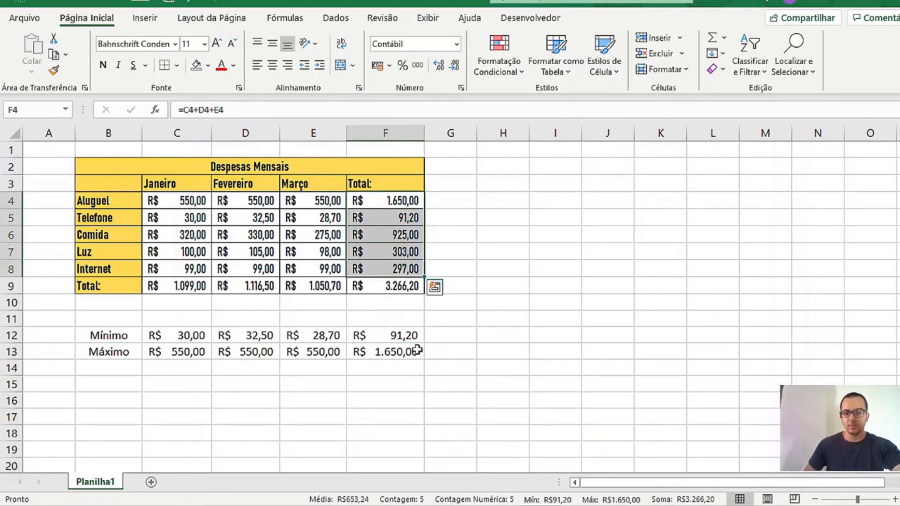
left_click(387, 350)
left_click(132, 335)
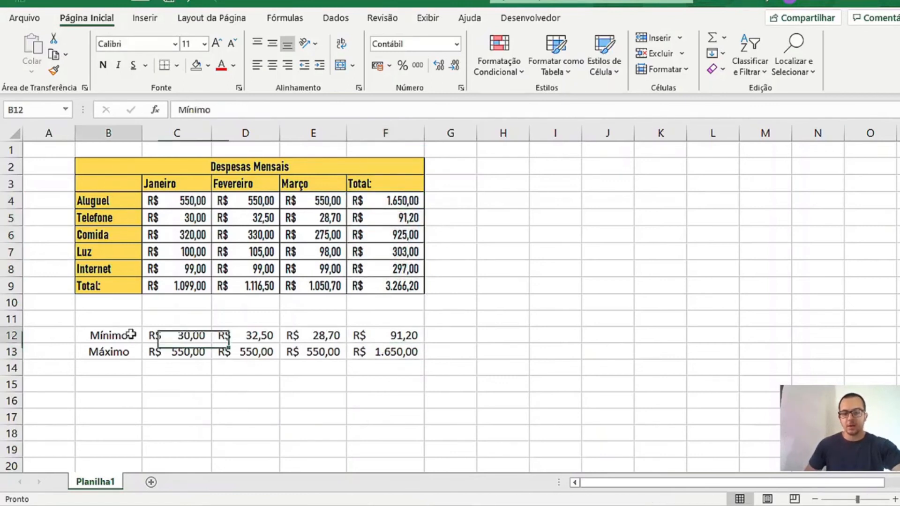
left_click_drag(131, 334, 120, 352)
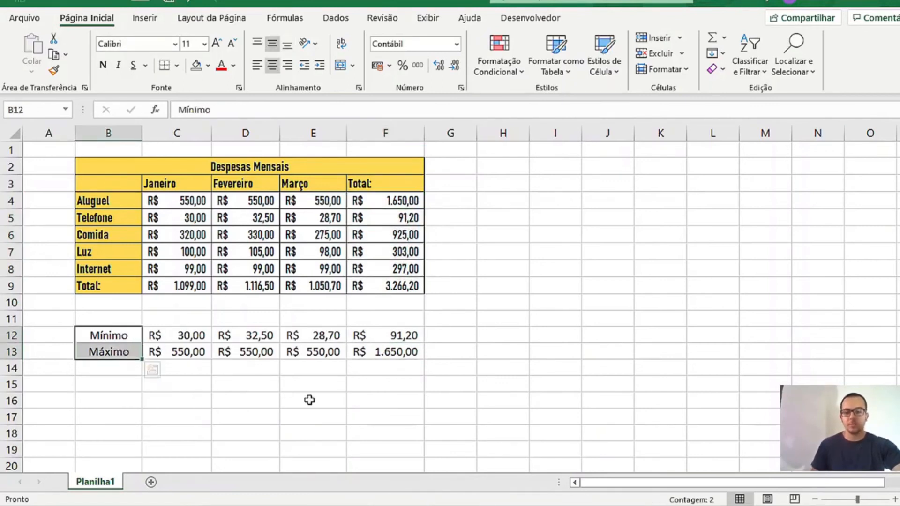
left_click(200, 420)
Step: Look over the expense table and the Janeiro, Fevereiro and Março values in rows 4 to 8
left_click(120, 370)
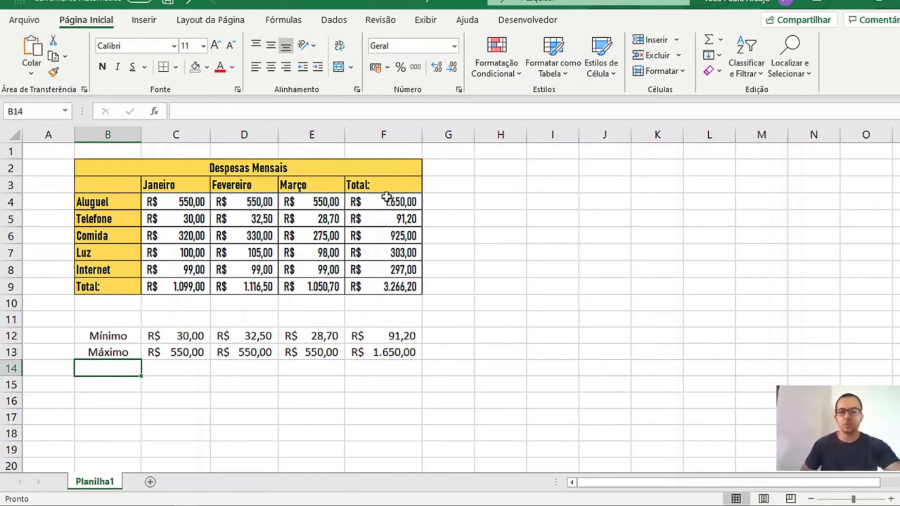
left_click_drag(186, 197, 380, 284)
left_click(124, 371)
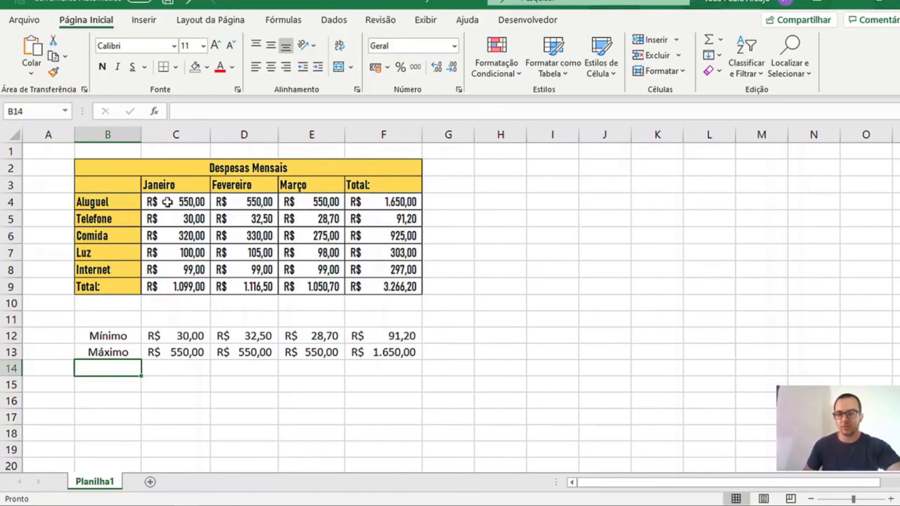
left_click_drag(162, 203, 161, 269)
left_click_drag(253, 203, 248, 269)
left_click_drag(324, 200, 321, 270)
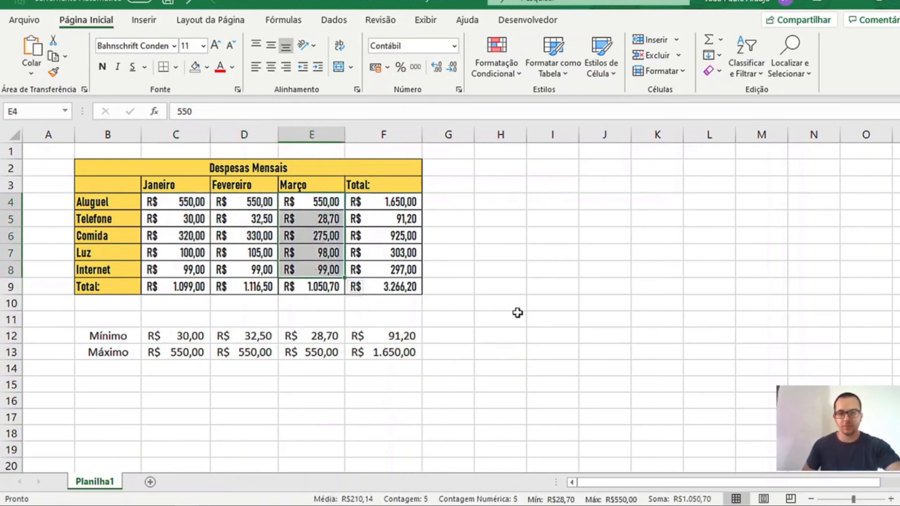
Step: Enter the label Média in B14, below Máximo
left_click(107, 370)
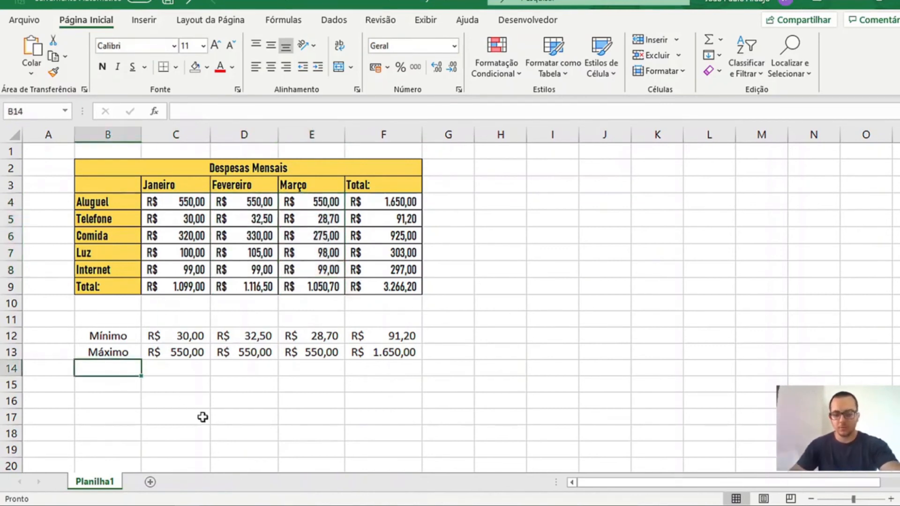
type("Média")
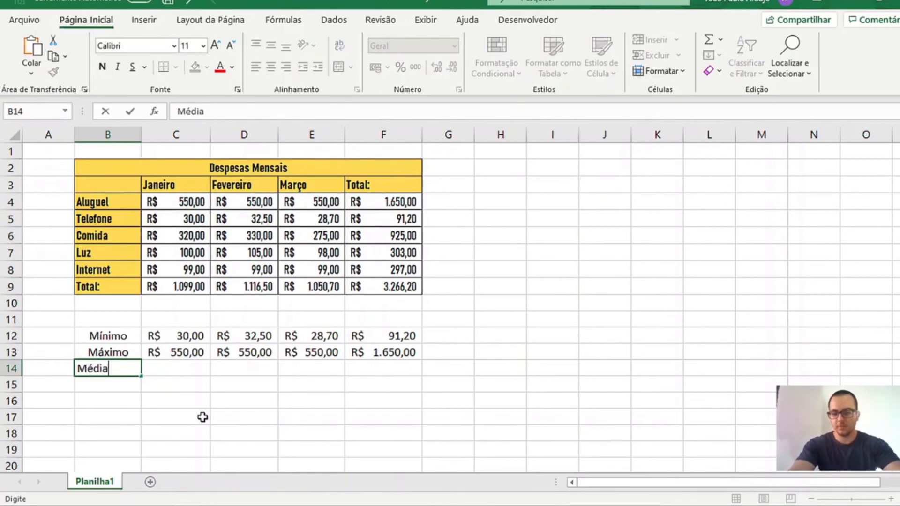
key("Tab")
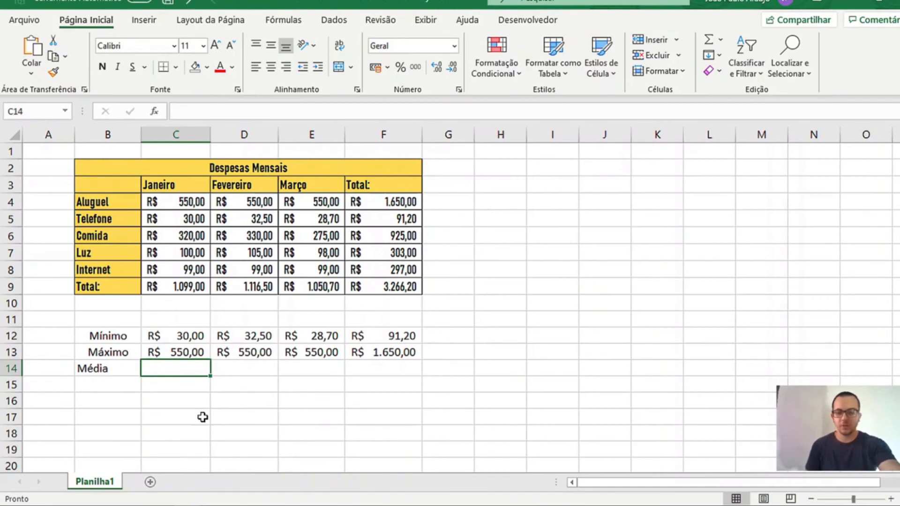
Step: Calculate the average Janeiro expense in C14 with the formula =MÉDIA(C4:C8)
type("=")
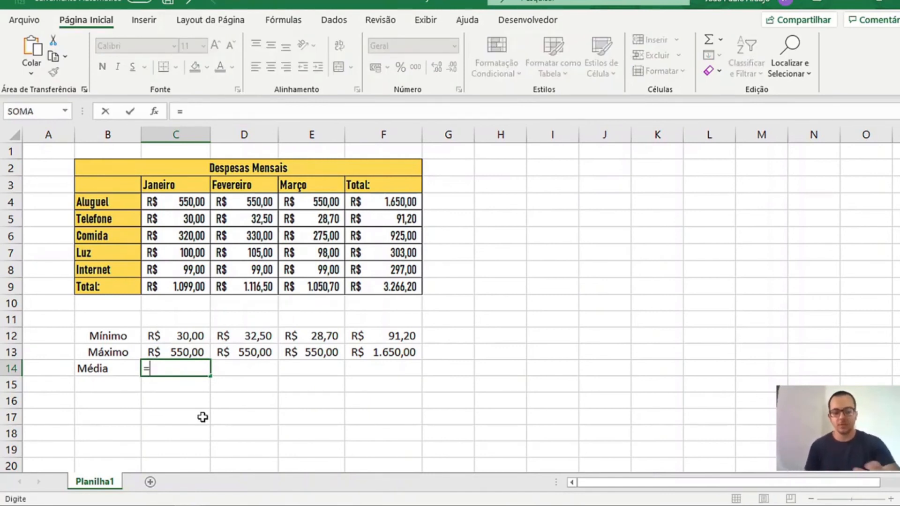
type("m")
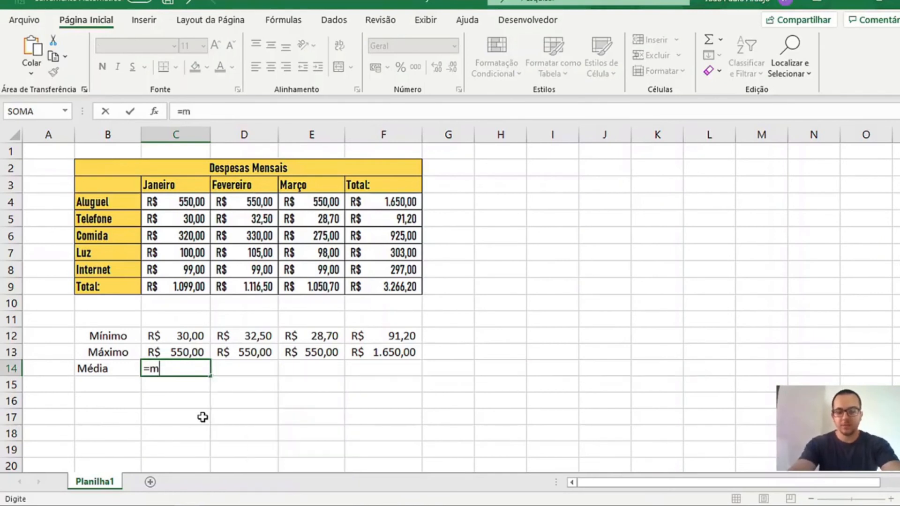
type("éd")
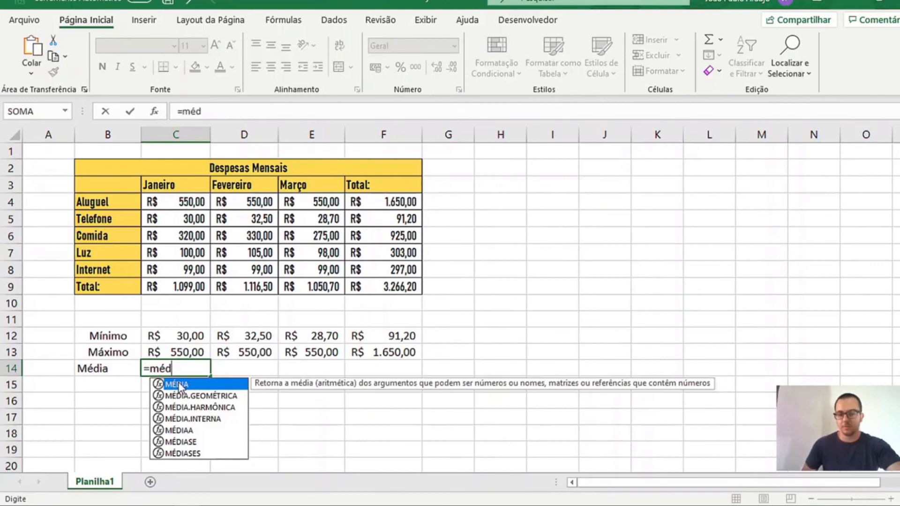
double_click(195, 387)
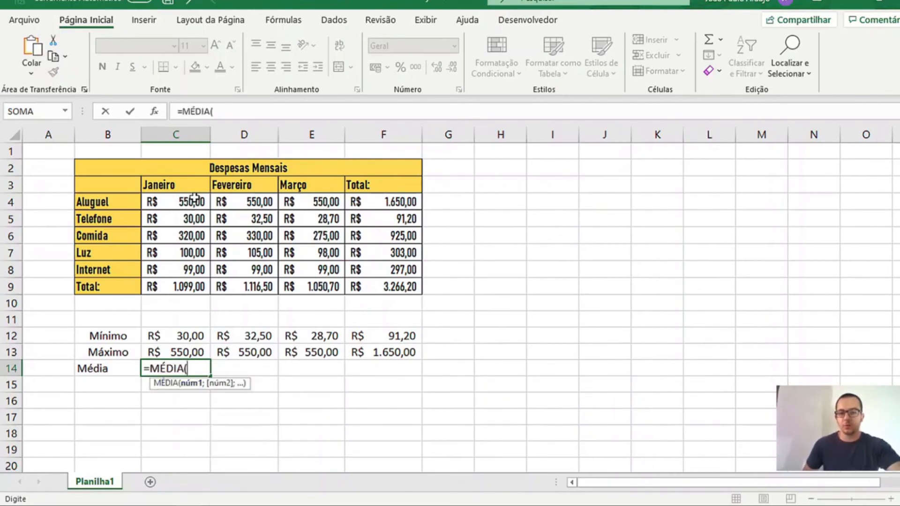
left_click_drag(194, 199, 187, 267)
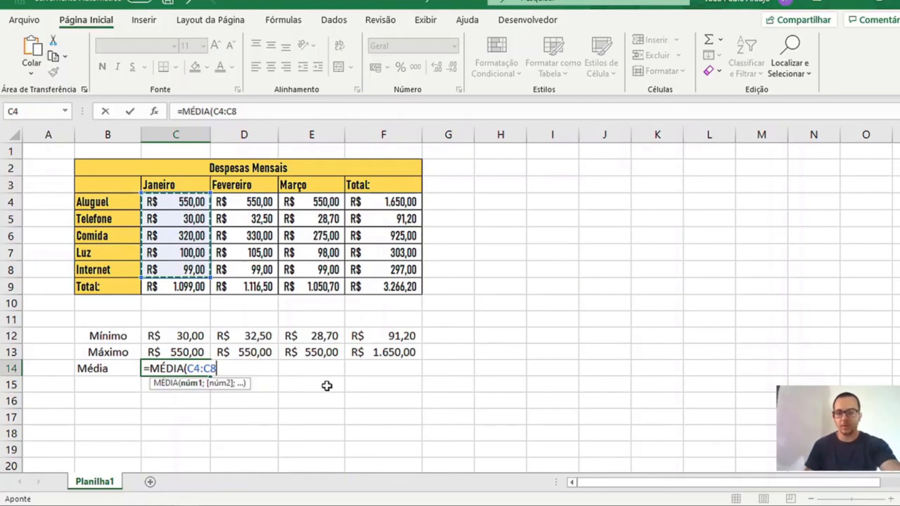
key("Return")
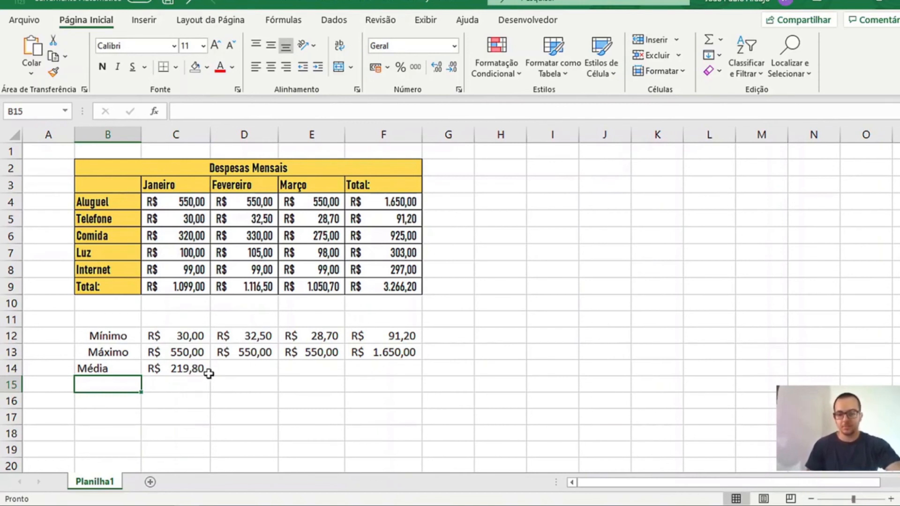
Step: Review the Fevereiro and Março values, and fill C14's MÉDIA formula across D14:F14
left_click(230, 370)
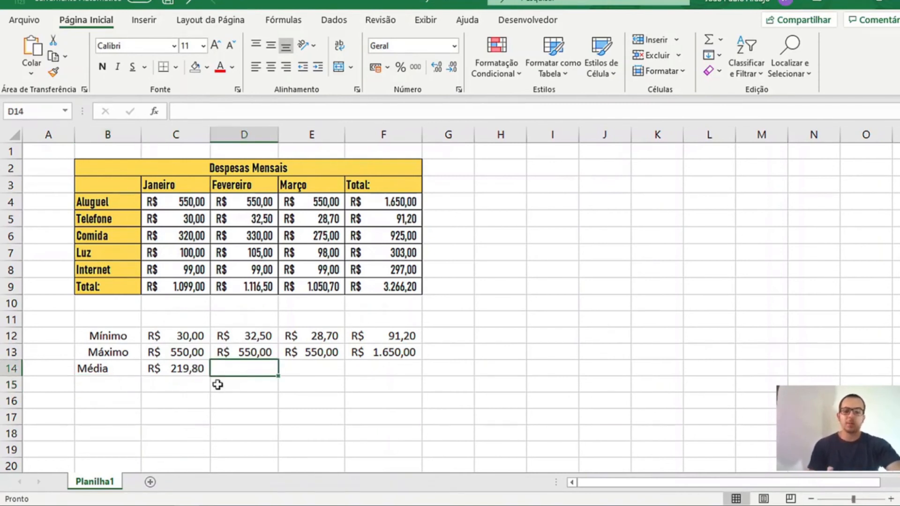
left_click(178, 368)
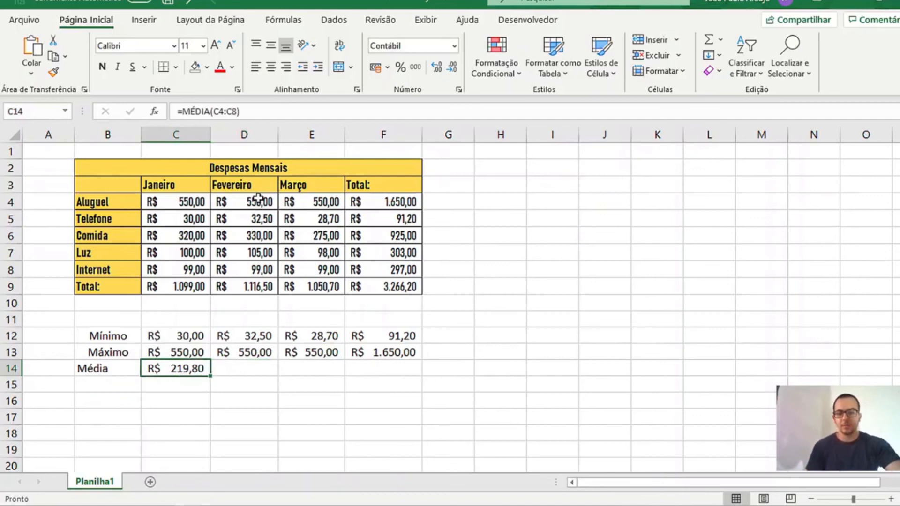
left_click_drag(255, 185, 253, 259)
left_click_drag(301, 194, 295, 268)
left_click(244, 368)
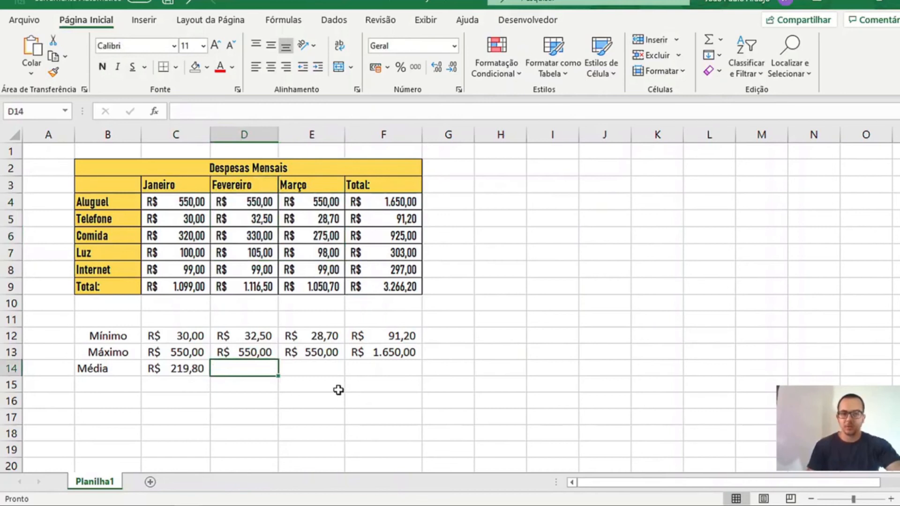
left_click(177, 370)
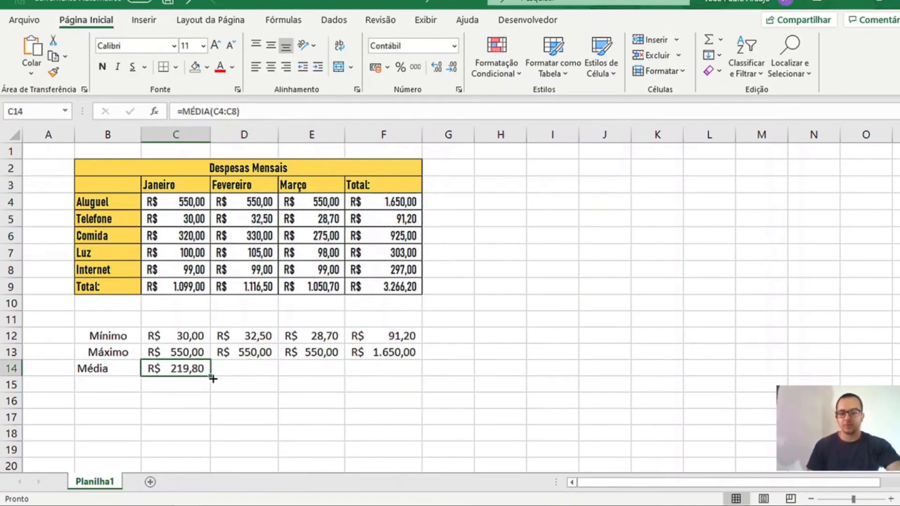
left_click_drag(213, 379, 409, 373)
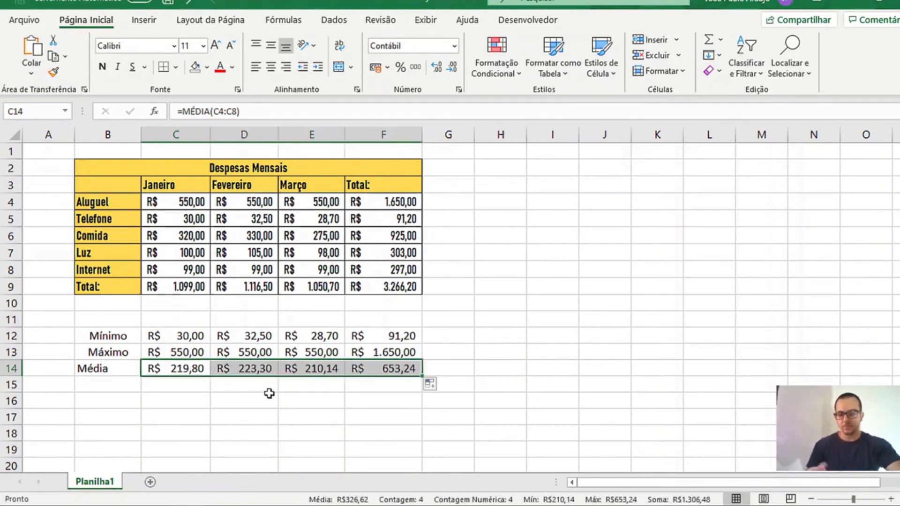
Step: Copy the average formula in C14, paste it over D14:F14, and clear the copy selection
left_click(197, 367)
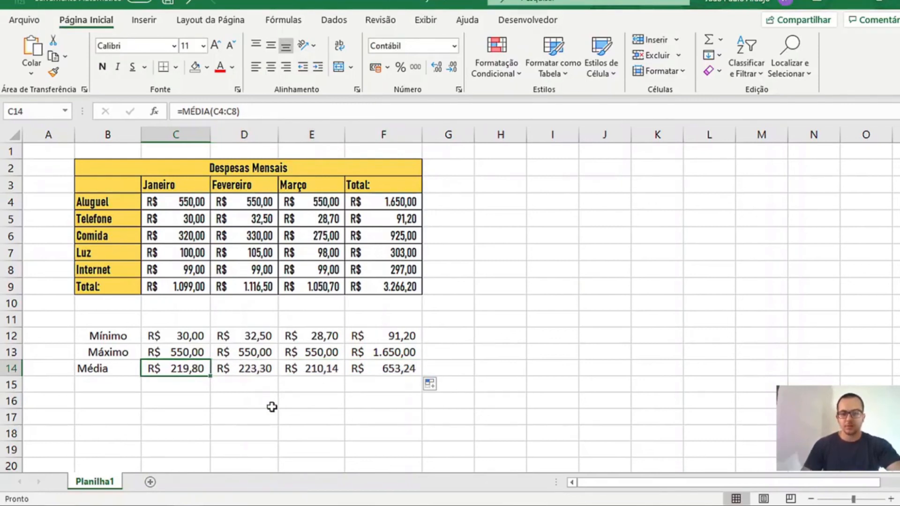
key("ctrl+c")
left_click_drag(245, 368, 367, 369)
key("ctrl+v")
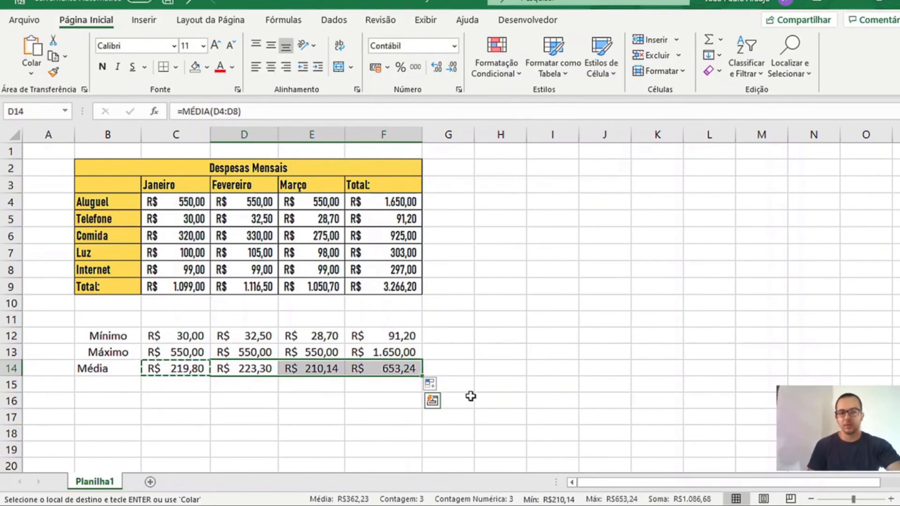
left_click(514, 354)
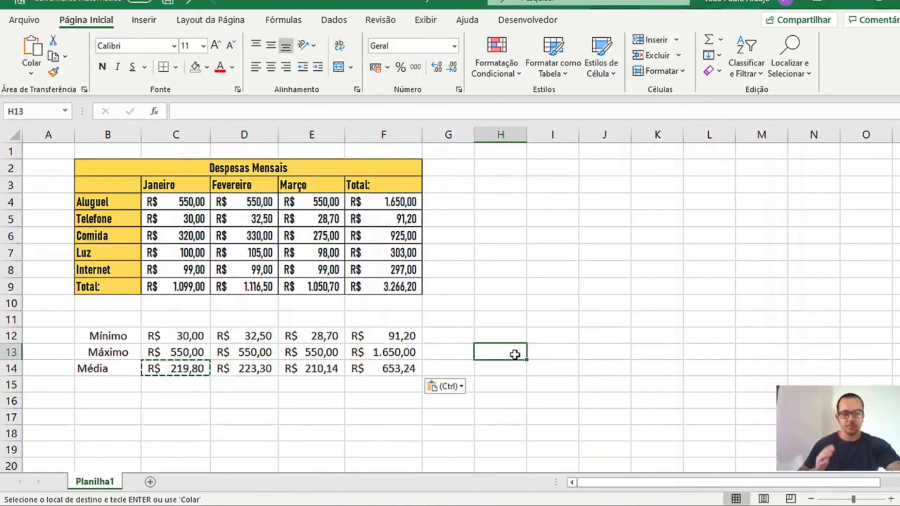
key("Escape")
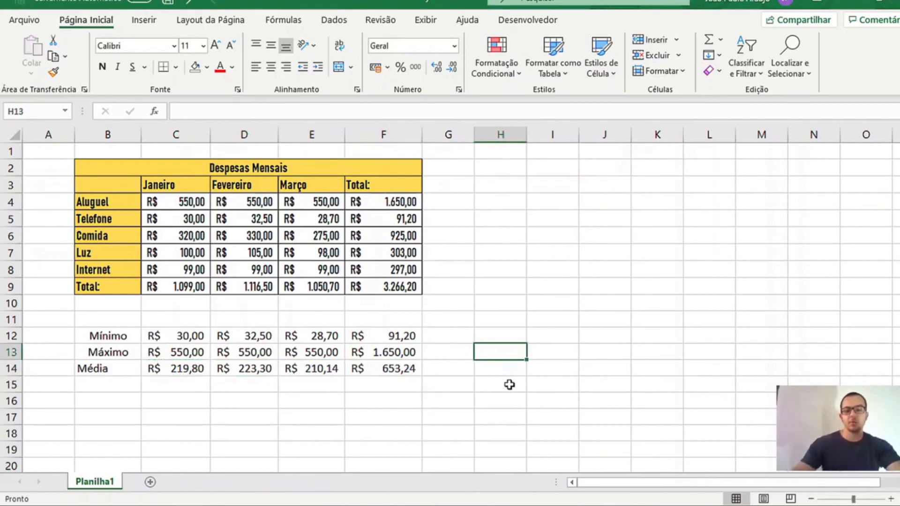
Step: Center the Média label horizontally in B14
left_click(133, 372)
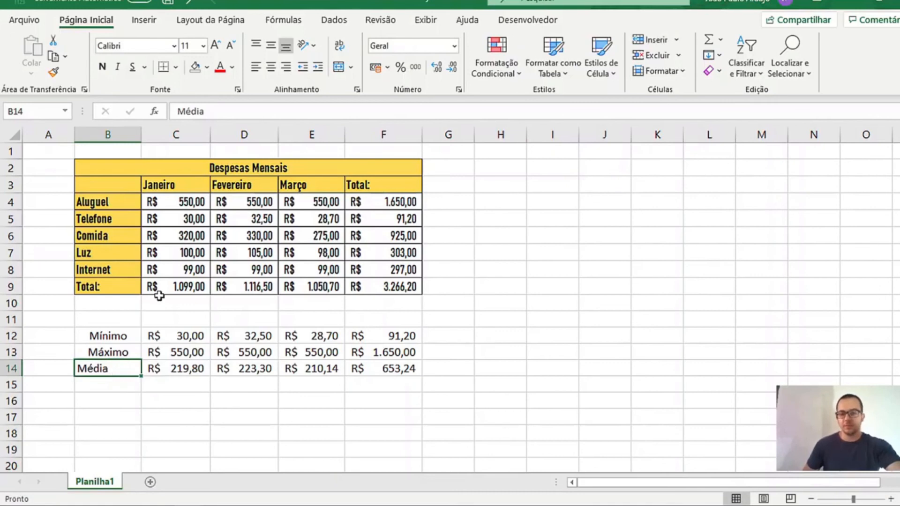
left_click(271, 67)
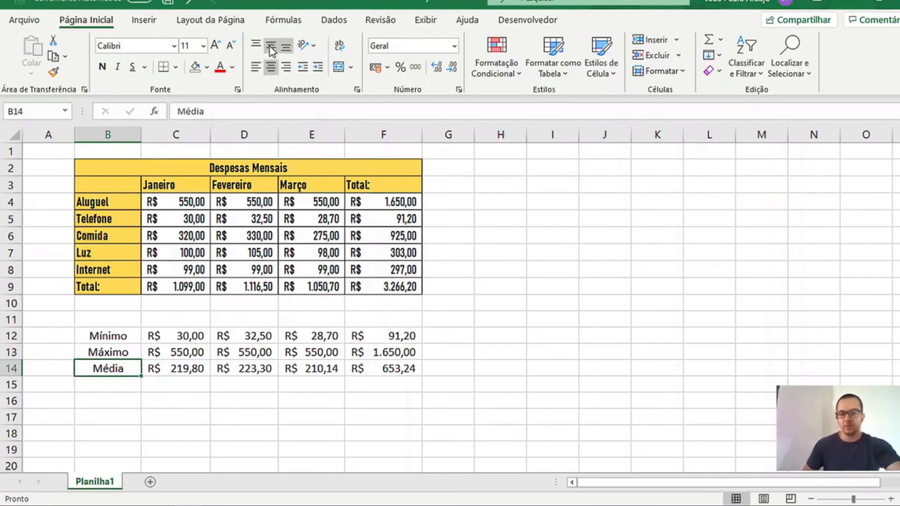
left_click(163, 398)
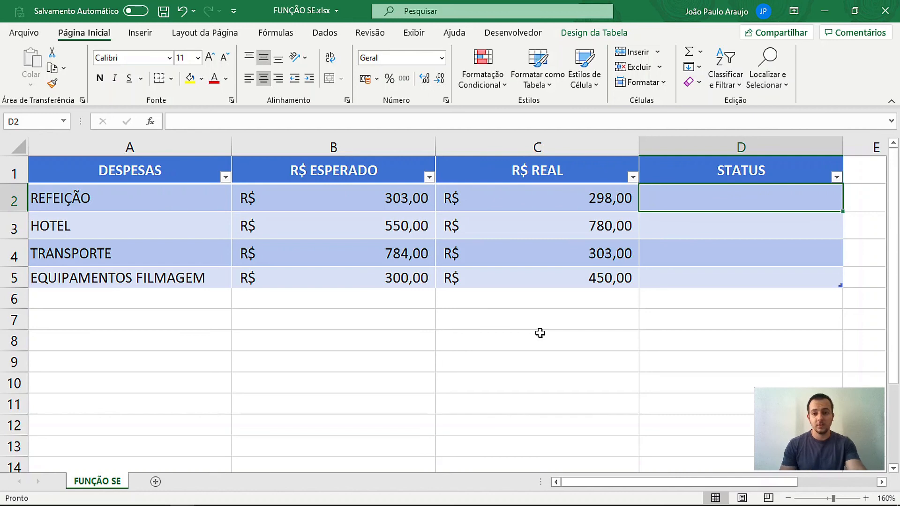
Step: Examine the DESPESAS, R$ ESPERADO, R$ REAL and STATUS columns, comparing expected and real values for REFEIÇÃO and HOTEL
left_click(200, 143)
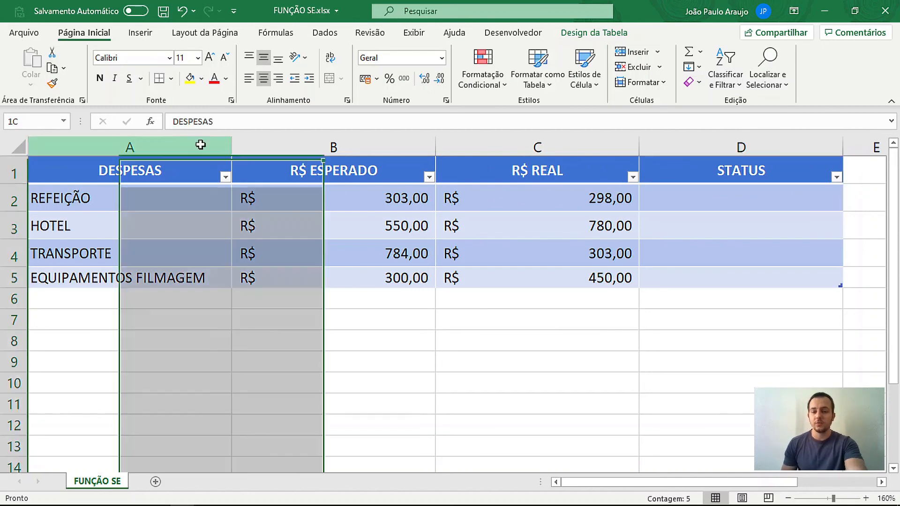
left_click(306, 144)
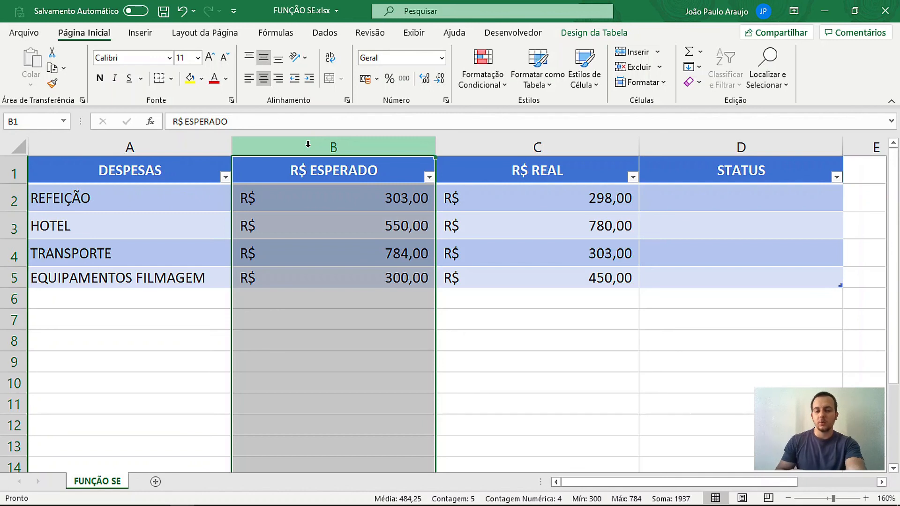
left_click(496, 148)
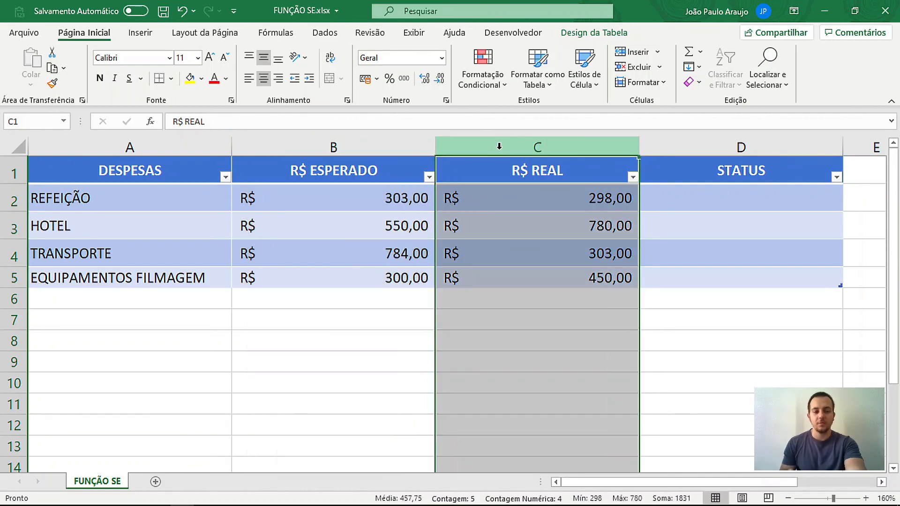
left_click(663, 150)
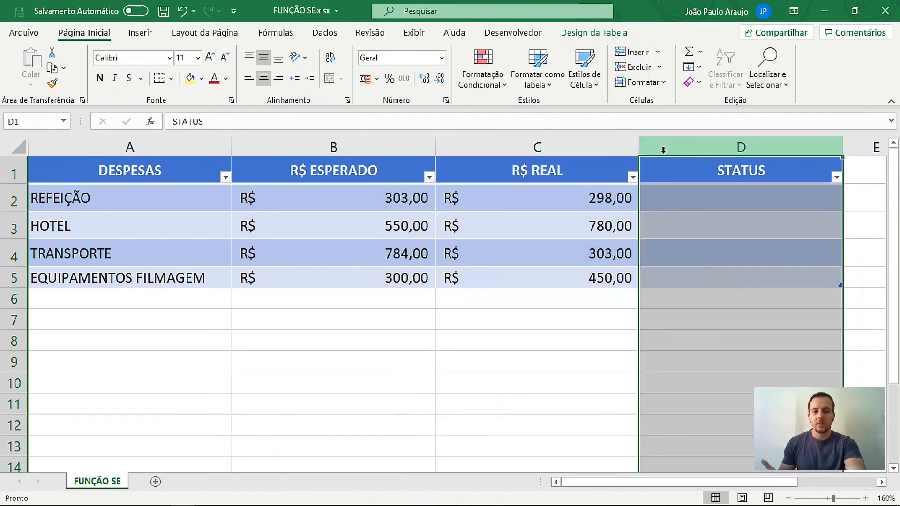
left_click(682, 199)
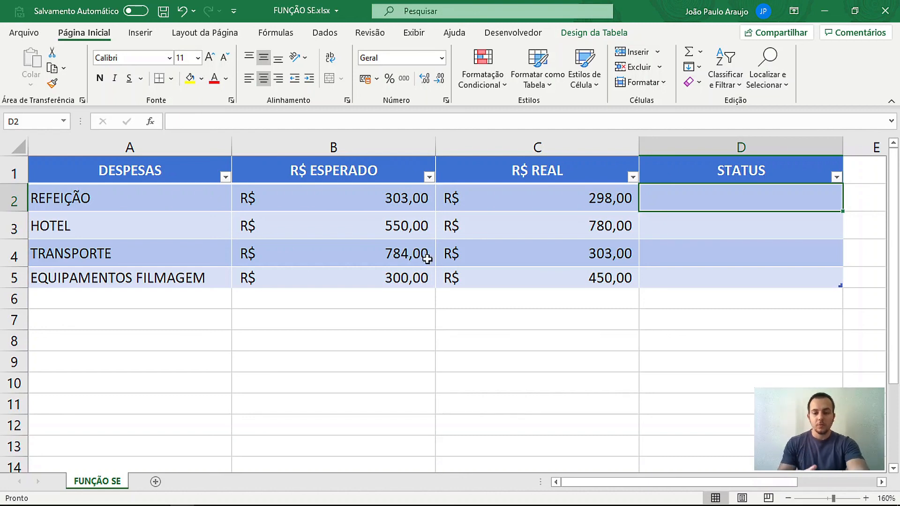
left_click(14, 200)
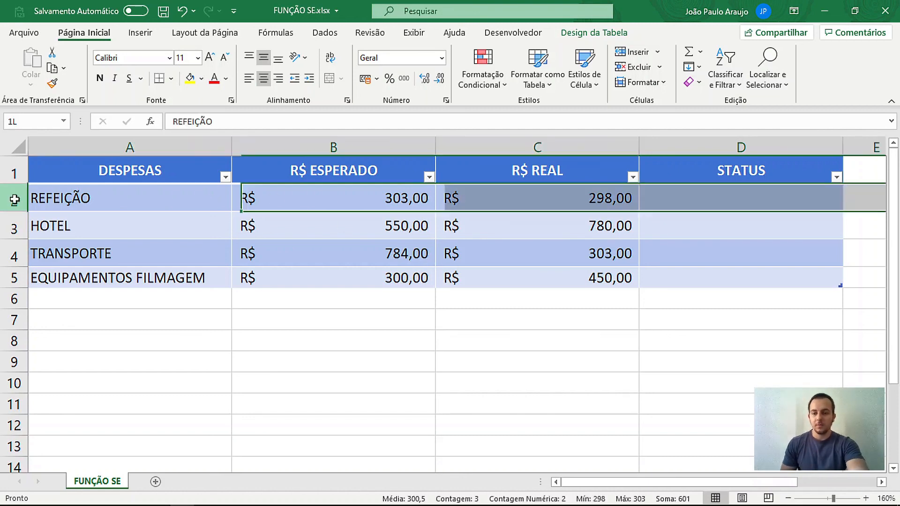
left_click(301, 198)
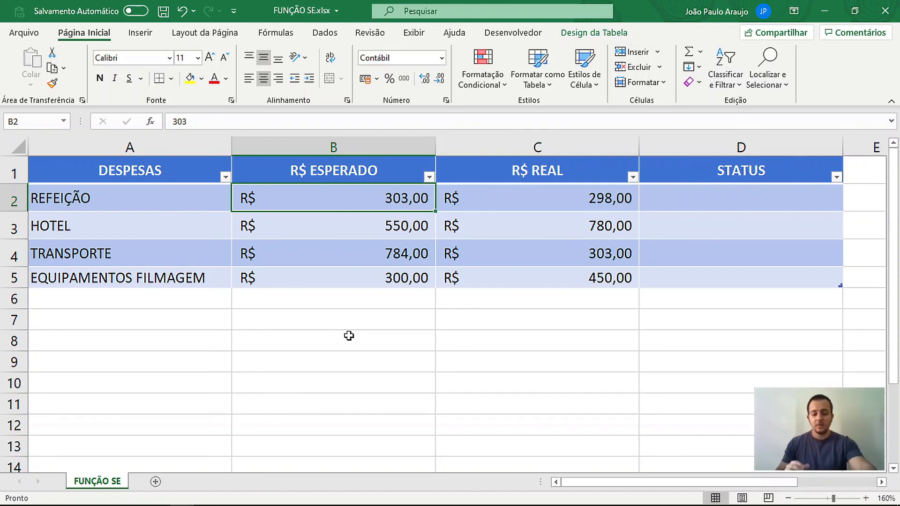
left_click(530, 201)
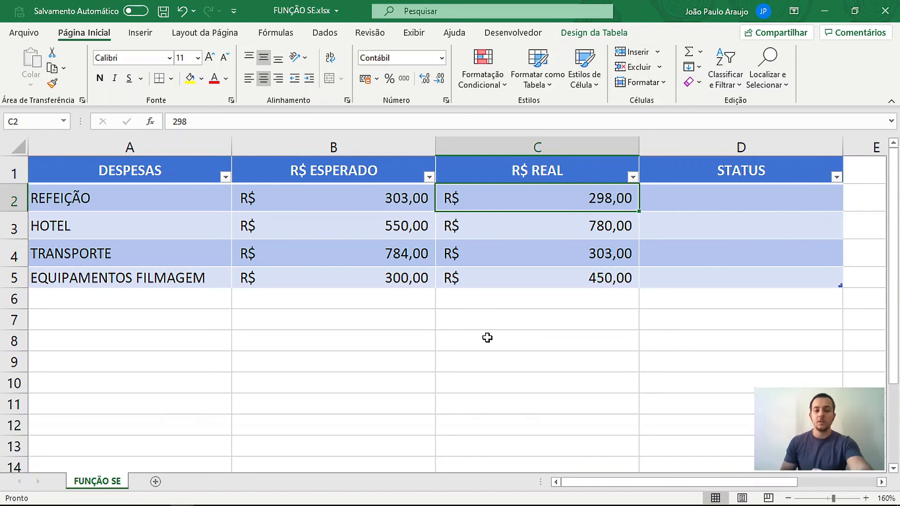
left_click(381, 215)
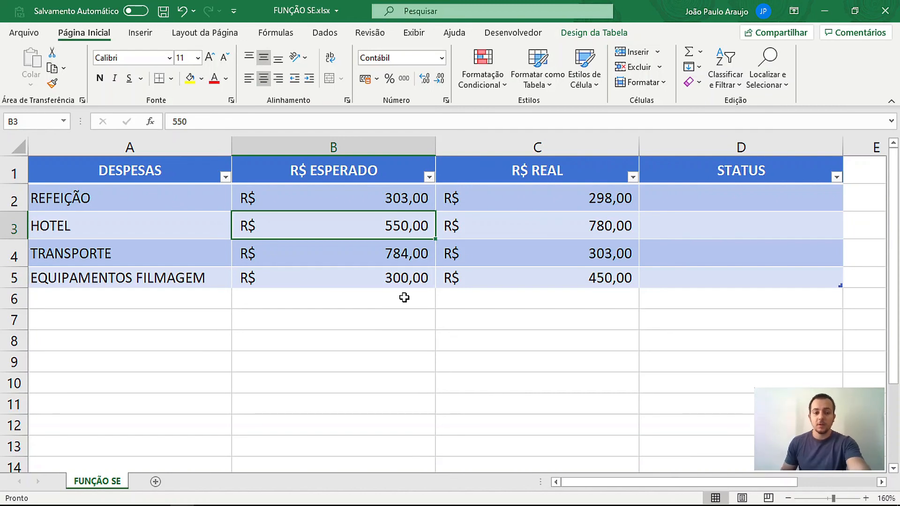
left_click(527, 224)
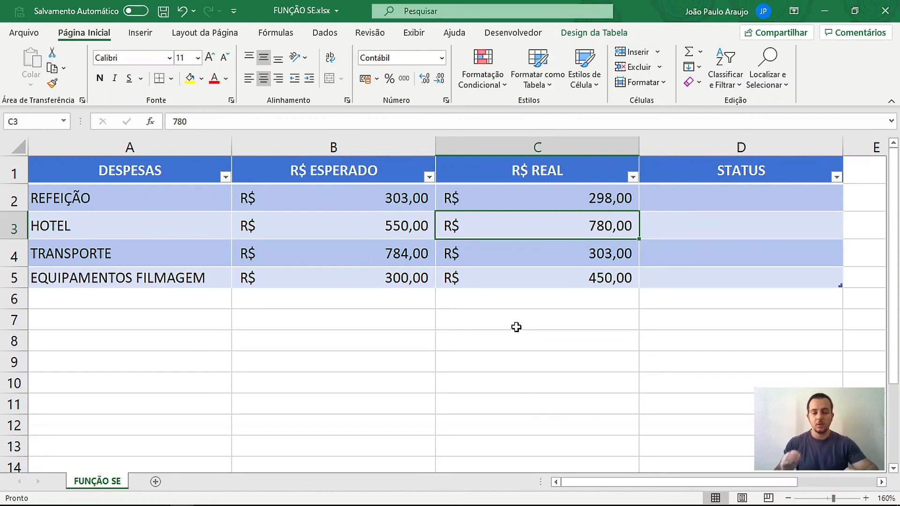
Step: Start an SE formula in D2 with the logical test [@[R$ ESPERADO]]>[@[R$ REAL]]
left_click(700, 200)
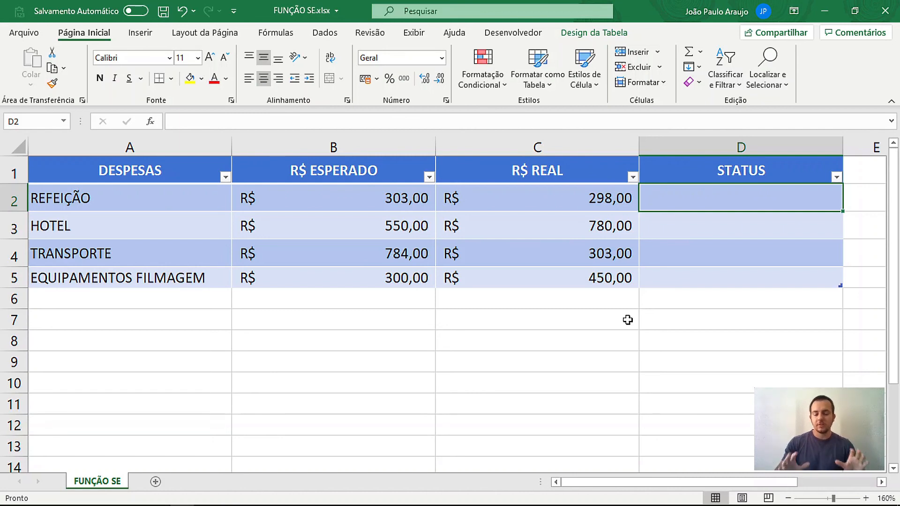
type("=")
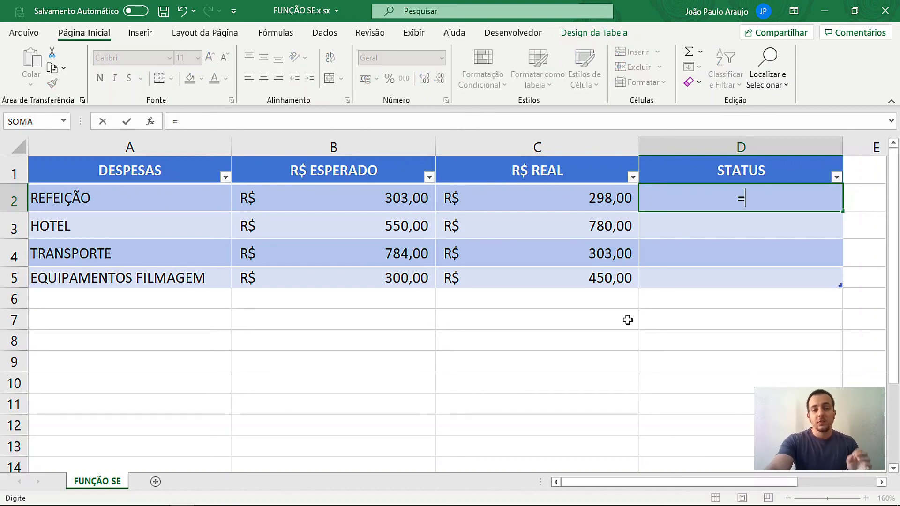
type("SE")
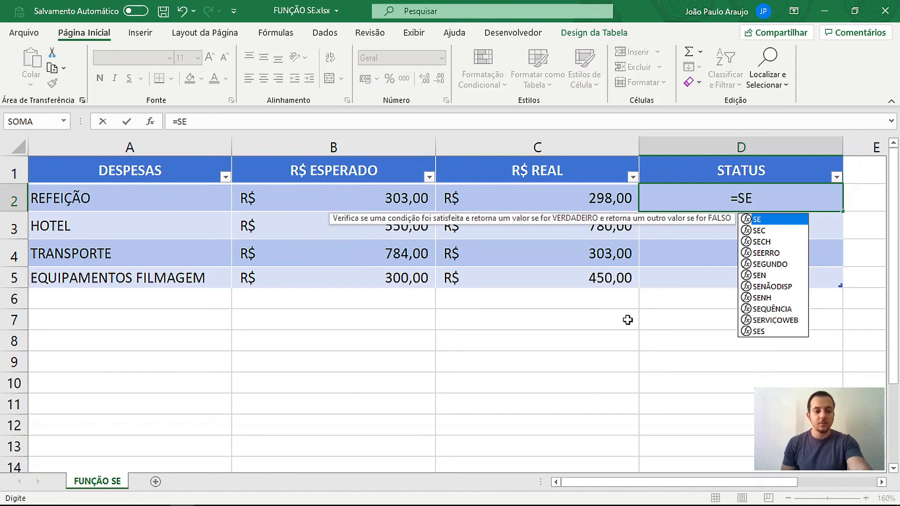
double_click(768, 218)
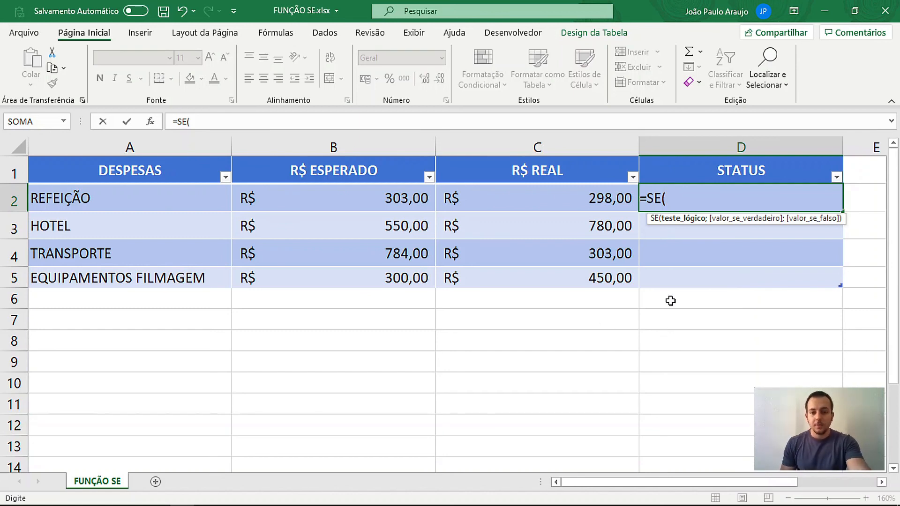
left_click(366, 204)
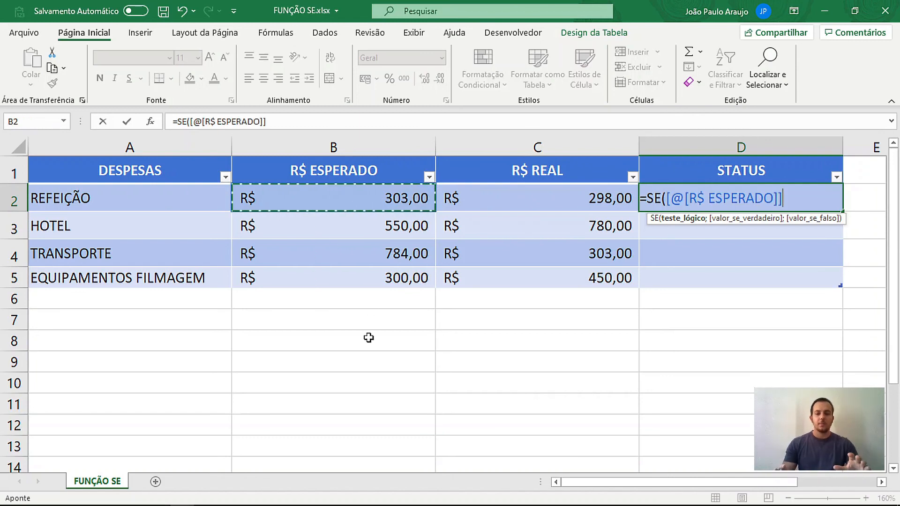
type(">")
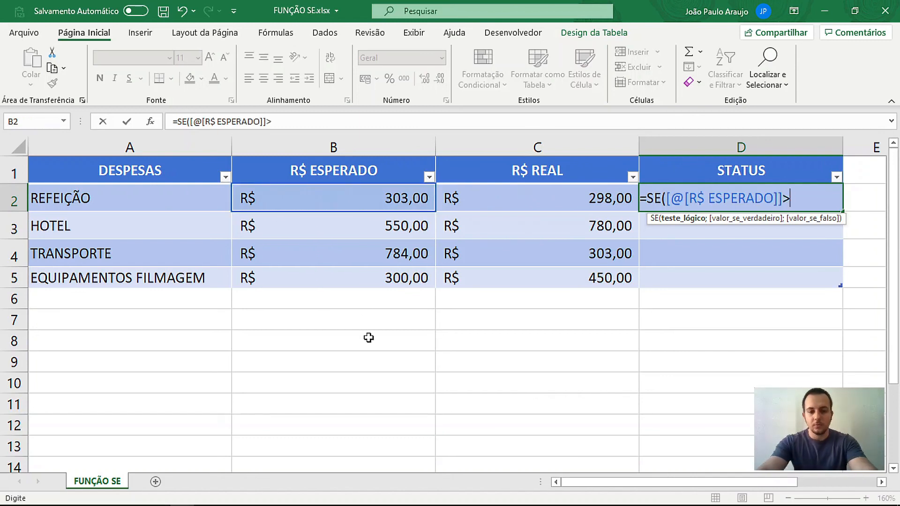
left_click(496, 200)
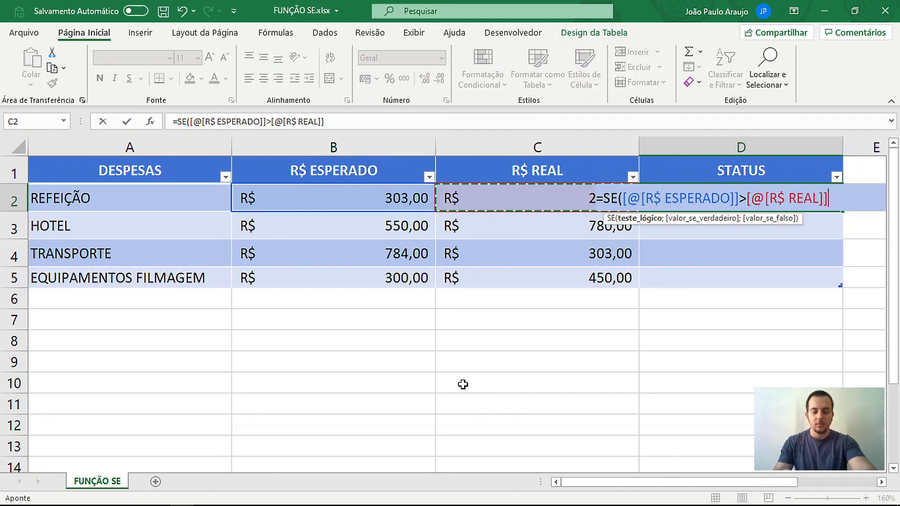
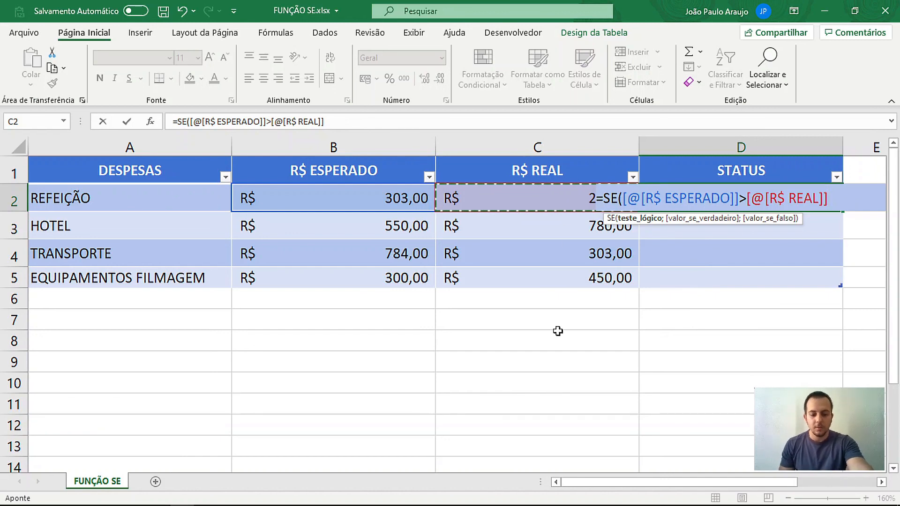
Step: Add "DENTRO DO ESPERADO" as the value-if-true argument of D2's SE formula
type(";")
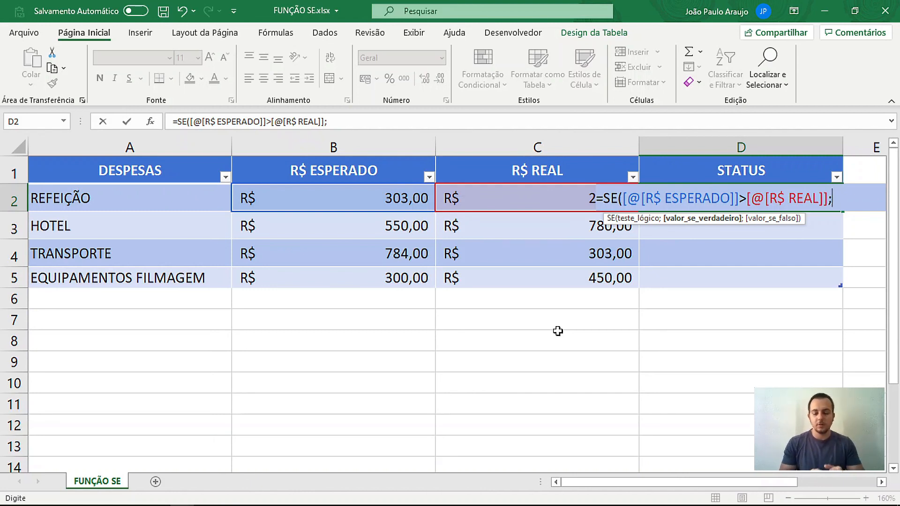
type("\"")
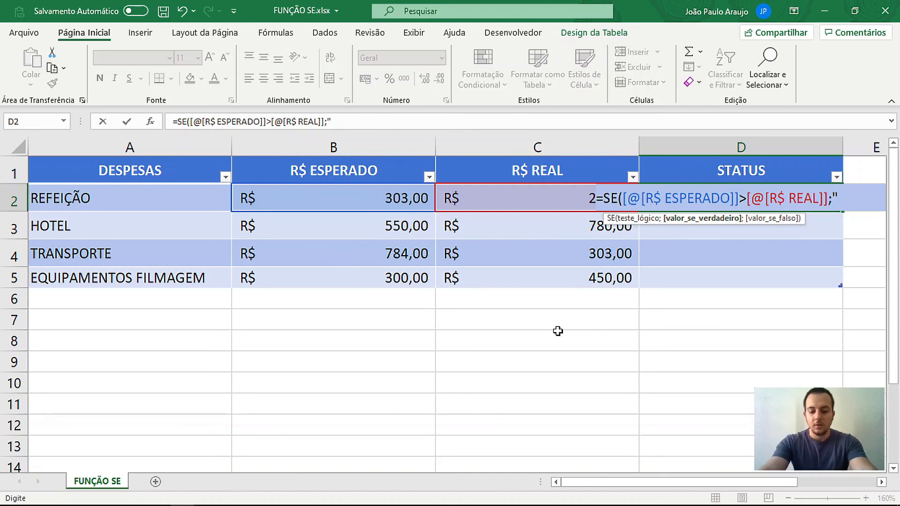
type("DENTRO DO ")
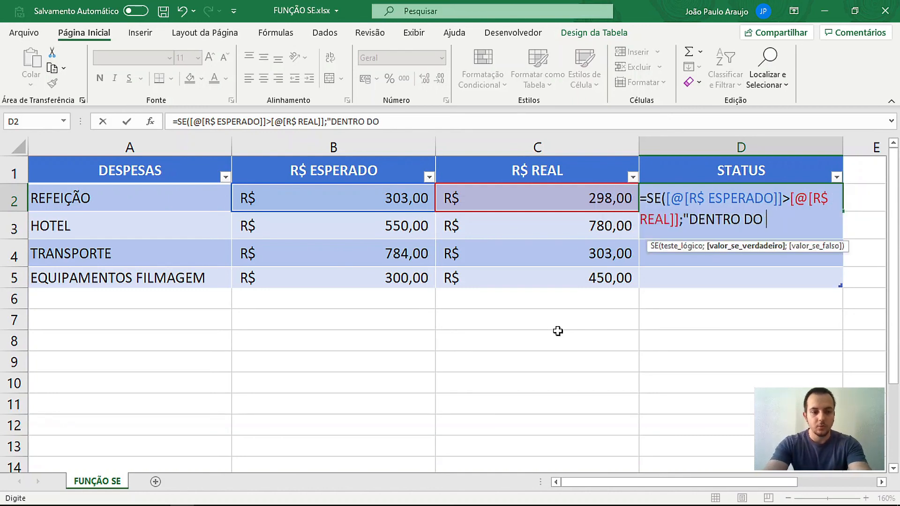
type("ESPERADO")
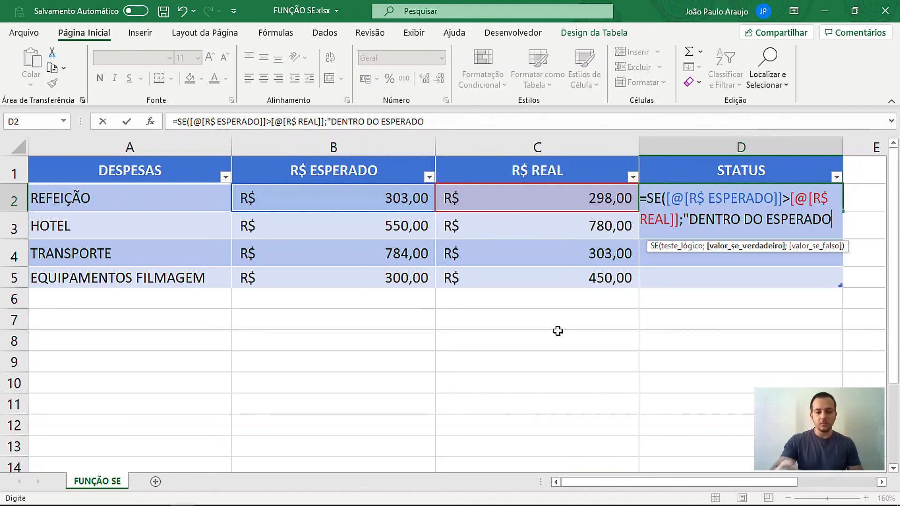
type("\"")
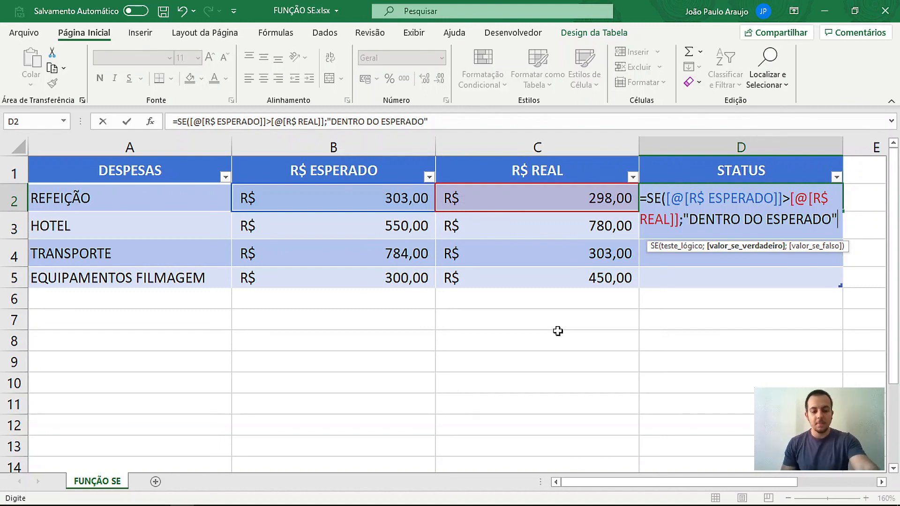
Step: Add "FORA DO ORÇAMENTO" as the value-if-false argument, close the SE formula and enter it in D2
type(";")
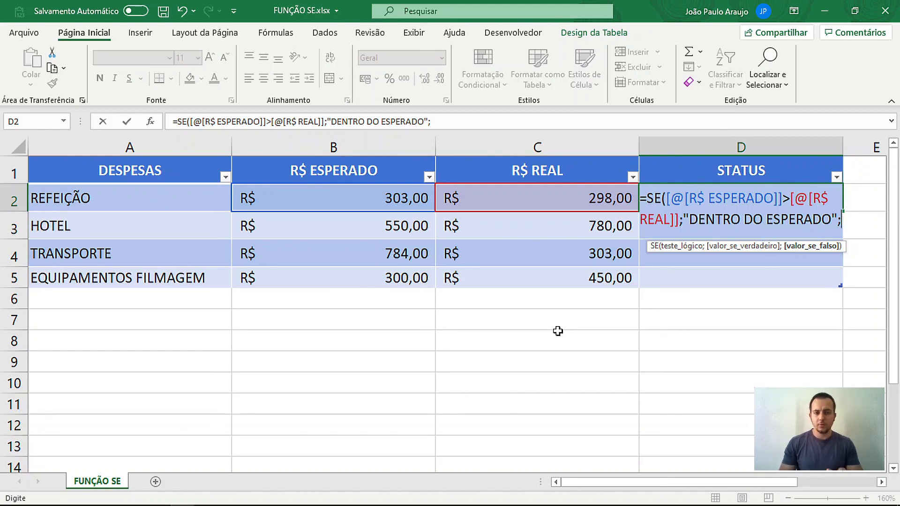
type("\"")
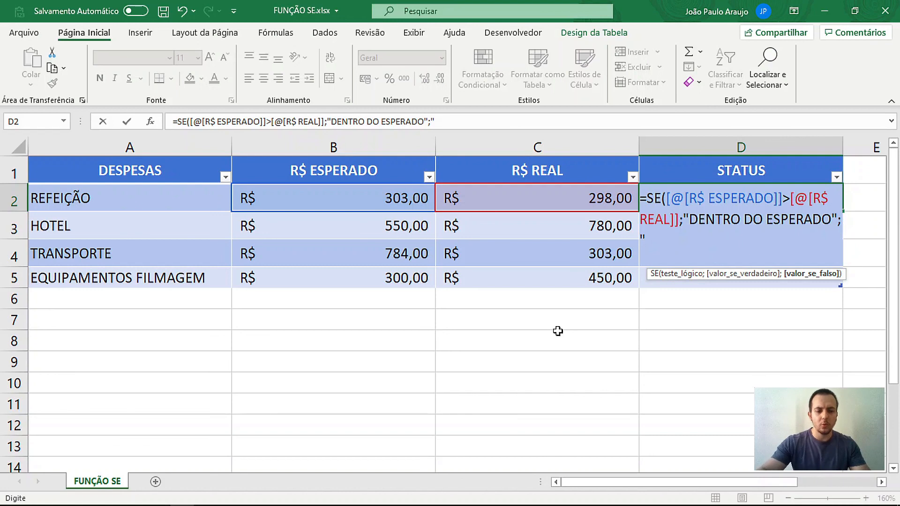
type("FO")
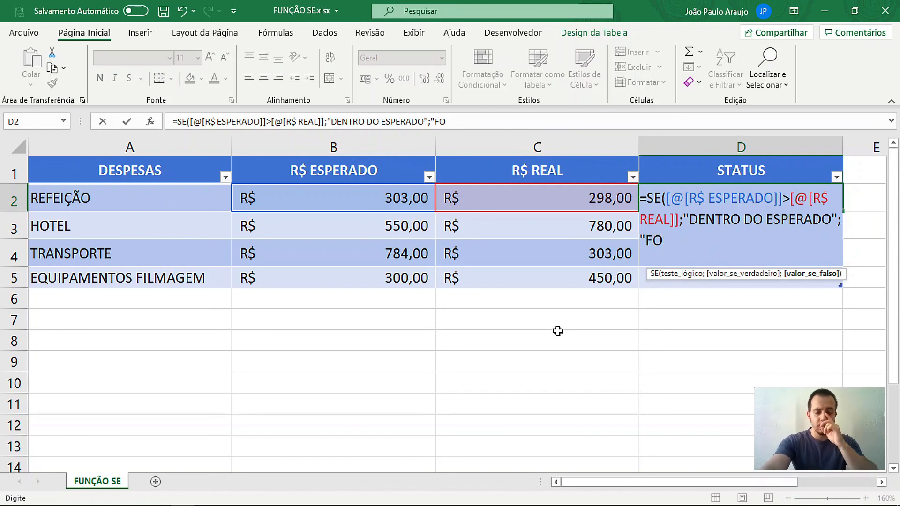
type("RA")
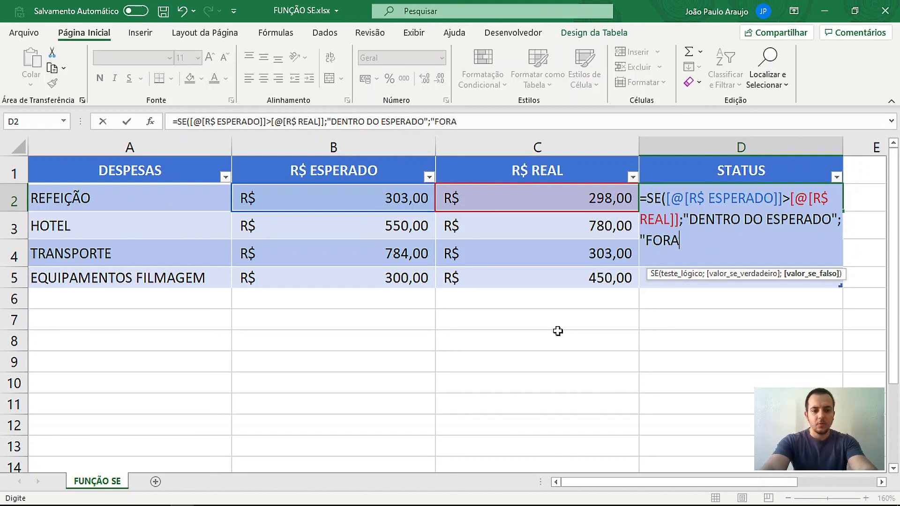
type(" DO ORÇAMENTO")
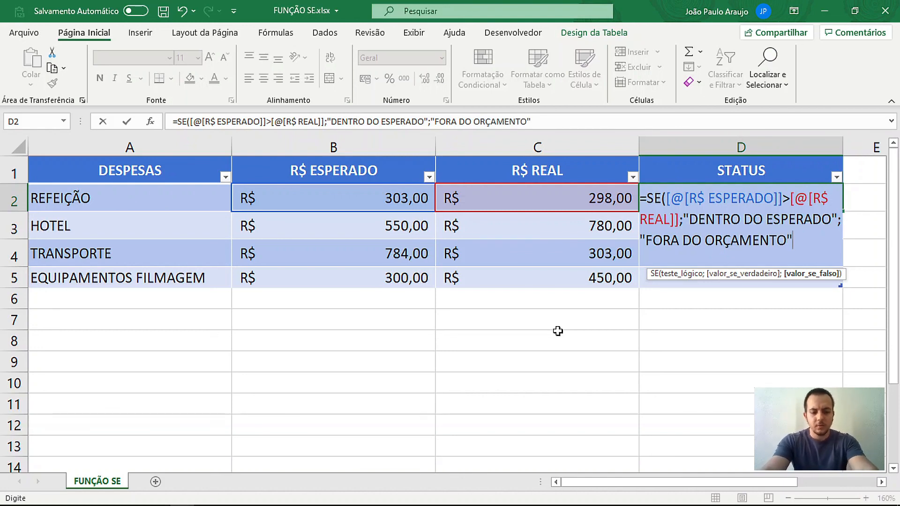
type(" )")
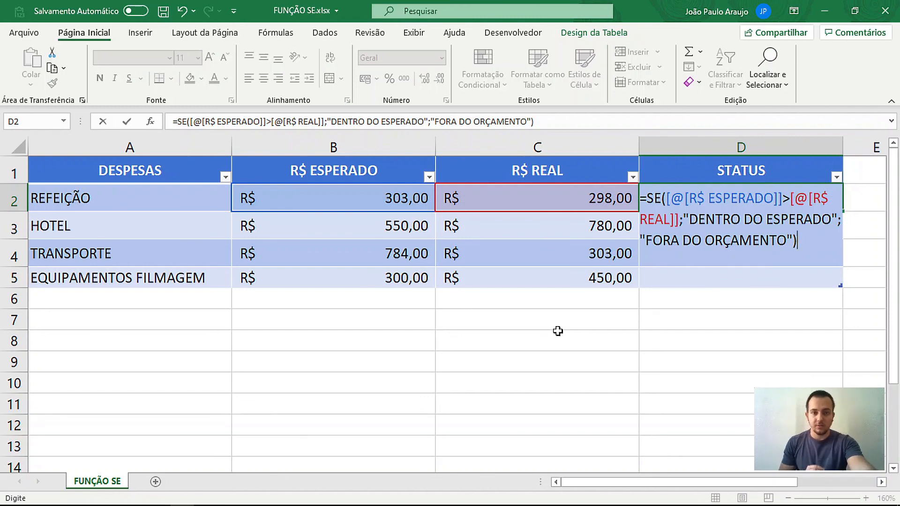
key("Return")
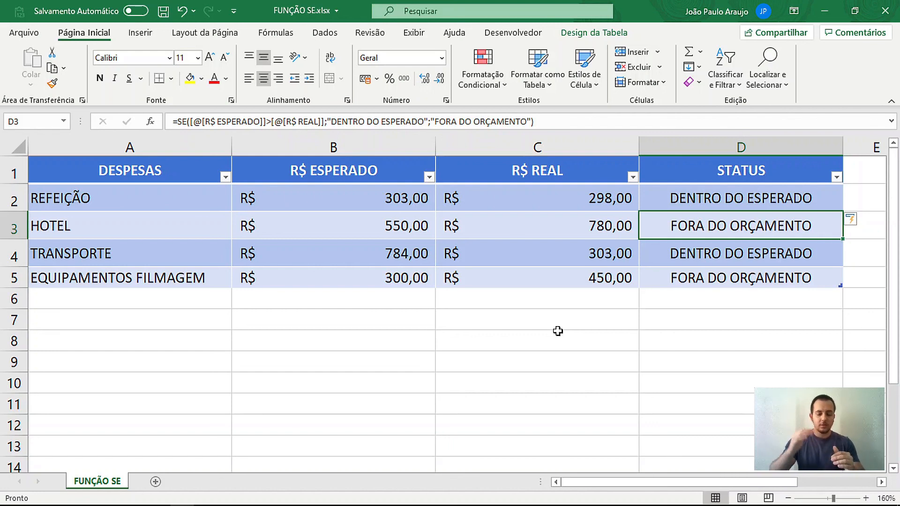
Step: Clear the automatically filled STATUS formulas from D3, D4 and D5
key("Delete")
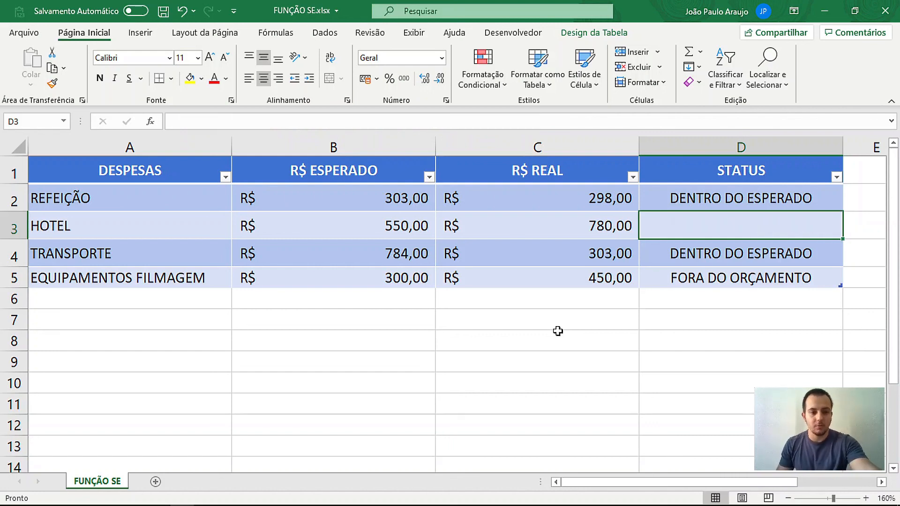
key("Down")
key("Delete")
key("Down")
key("Delete")
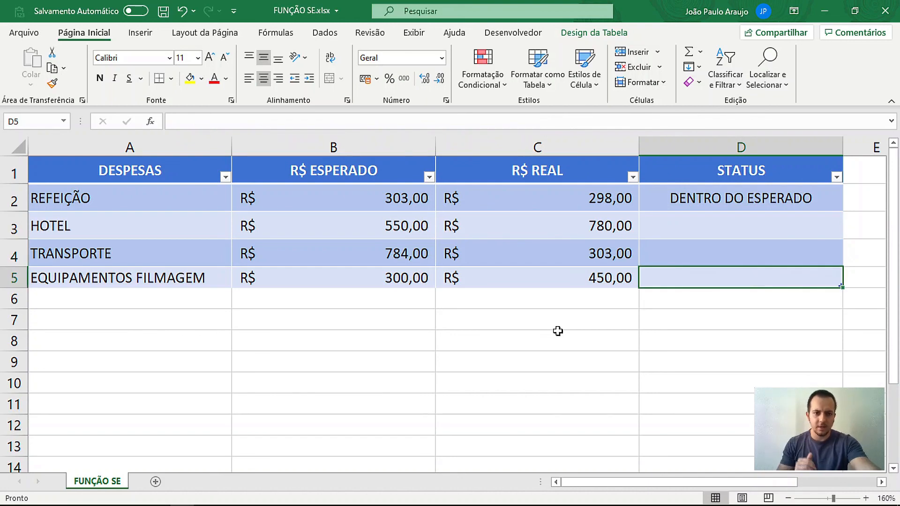
Step: Review the logical test, value-if-true and value-if-false arguments of the SE formula in D2
key("Up")
key("Up")
key("Up")
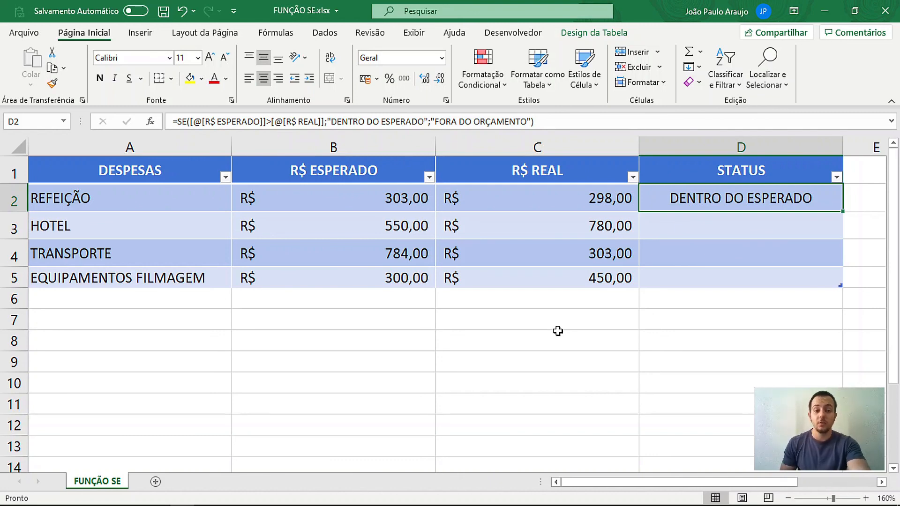
left_click(575, 119)
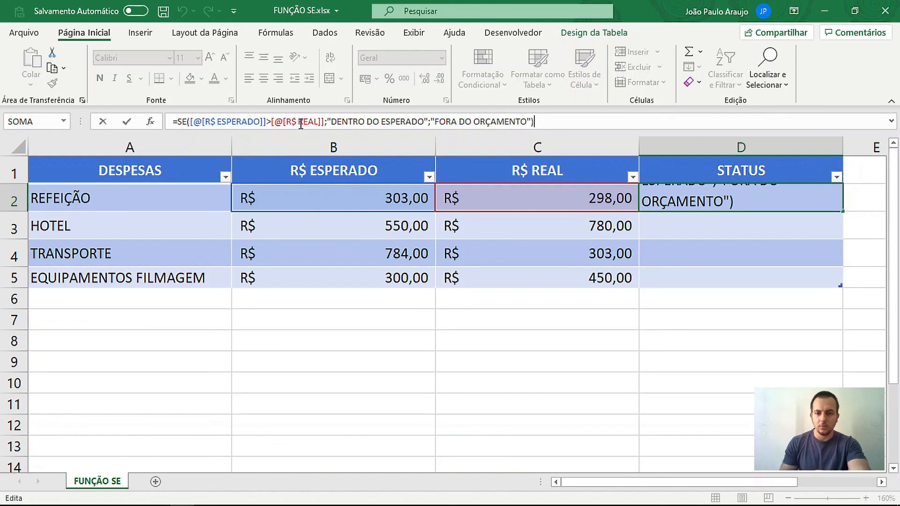
left_click(343, 123)
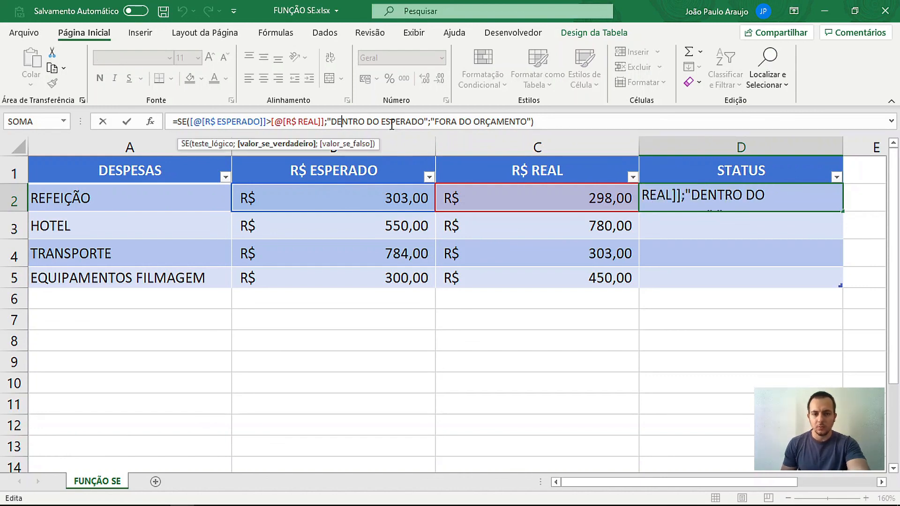
left_click(446, 123)
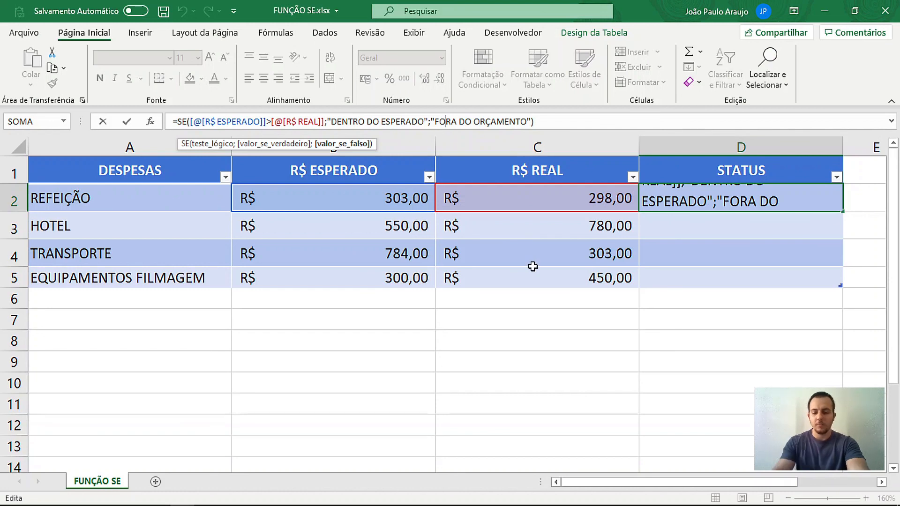
key("ctrl+Return")
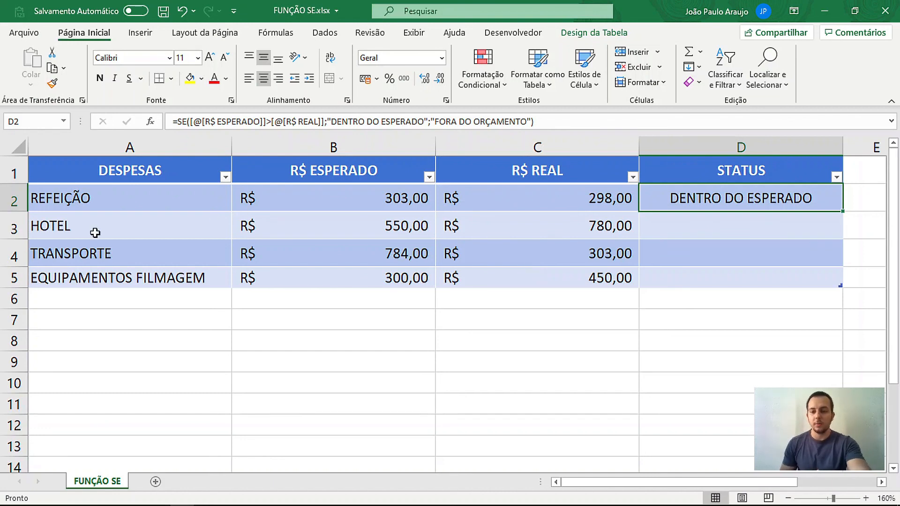
Step: Fill the SE formula from D2 down through D5 for the HOTEL, TRANSPORTE and EQUIPAMENTOS FILMAGEM rows
left_click(19, 228)
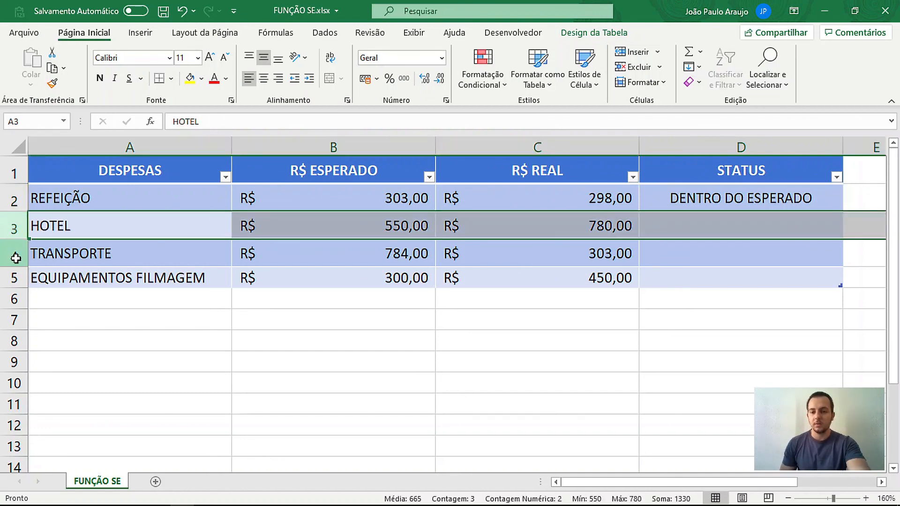
left_click(16, 256)
left_click(16, 279)
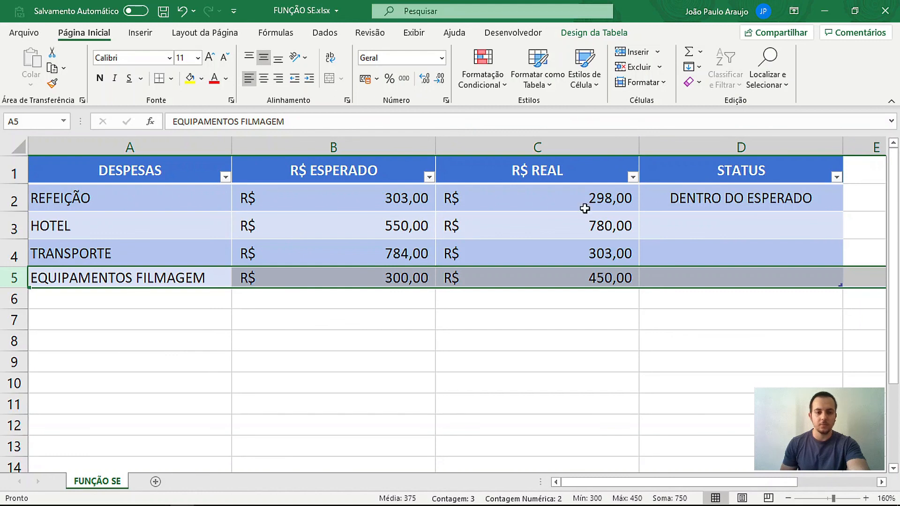
left_click(707, 199)
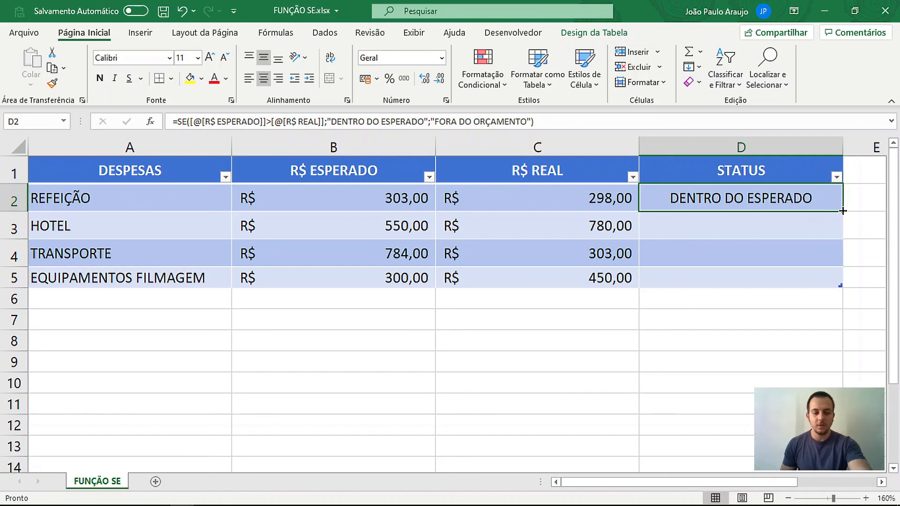
left_click_drag(842, 212, 833, 280)
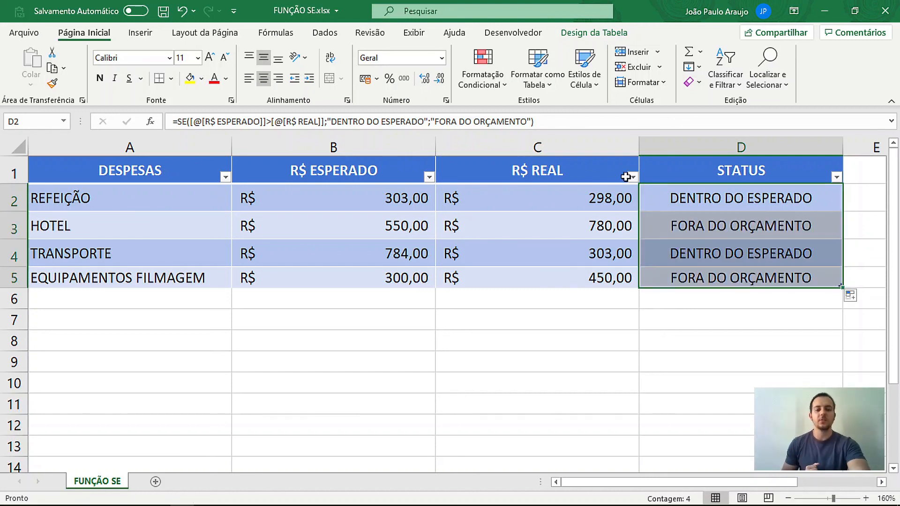
left_click(190, 172)
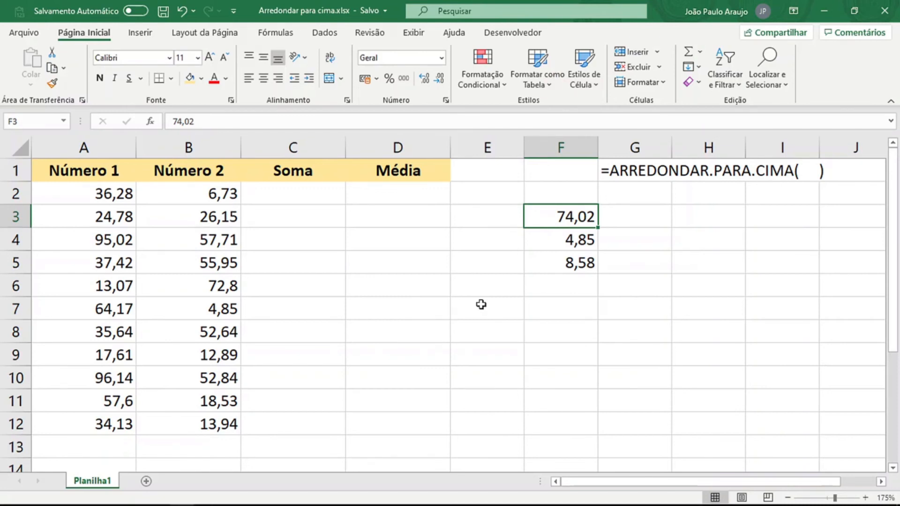
Step: Examine the sample numbers in F3:F5 and the empty Soma and Média columns in the Arredondar para cima workbook
left_click_drag(550, 212, 549, 267)
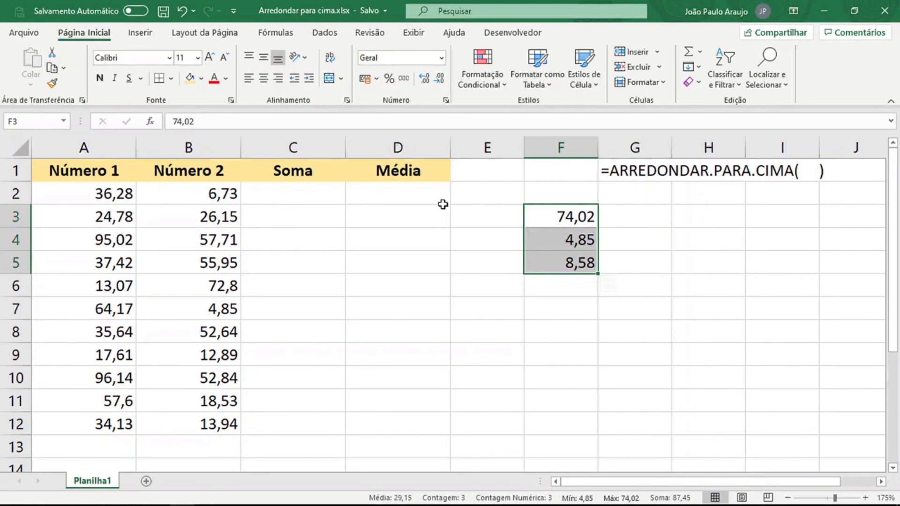
left_click_drag(319, 176, 306, 419)
left_click_drag(428, 156, 424, 212)
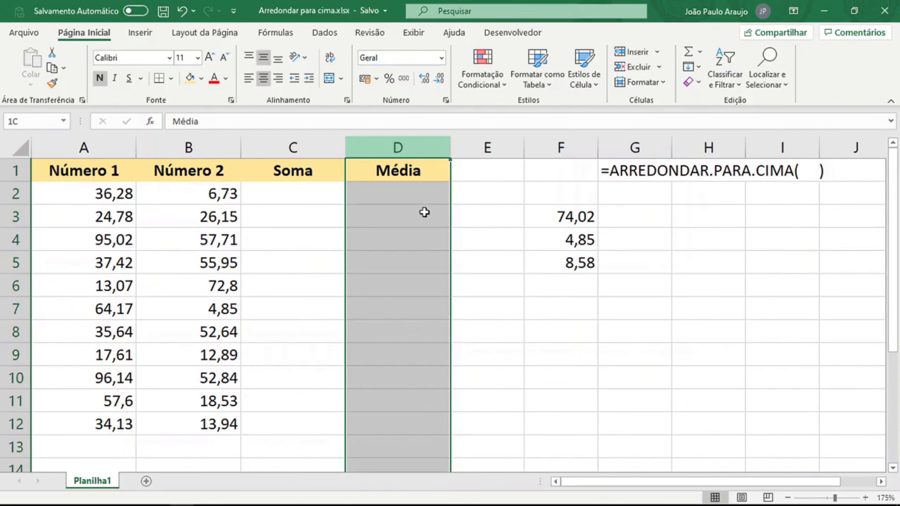
left_click_drag(428, 176, 402, 422)
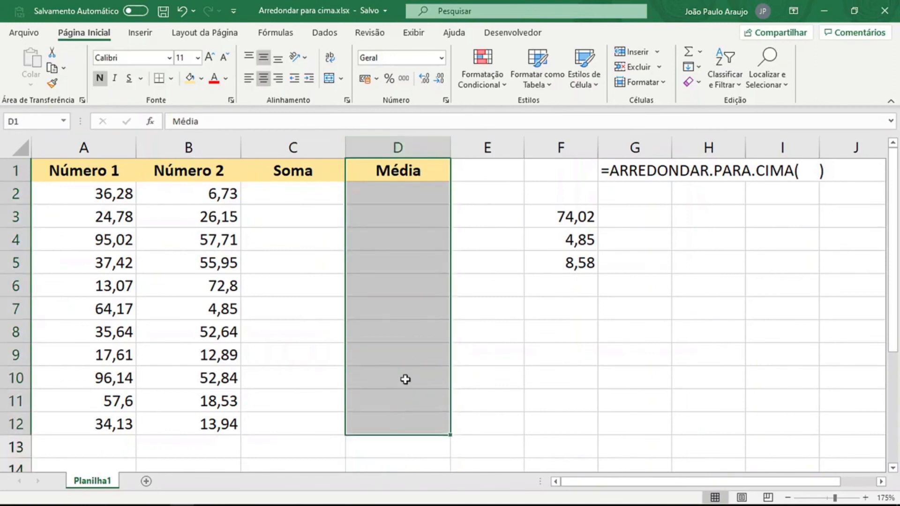
left_click_drag(333, 146, 364, 150)
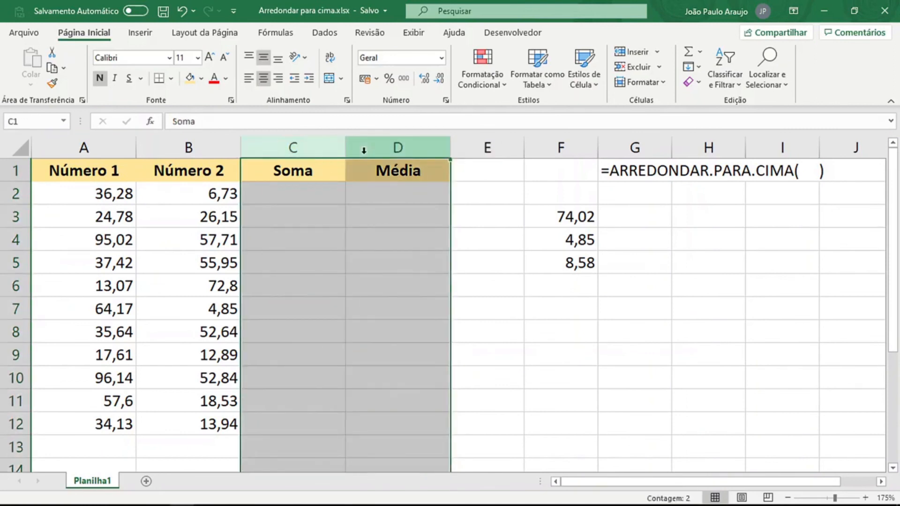
left_click_drag(556, 215, 556, 261)
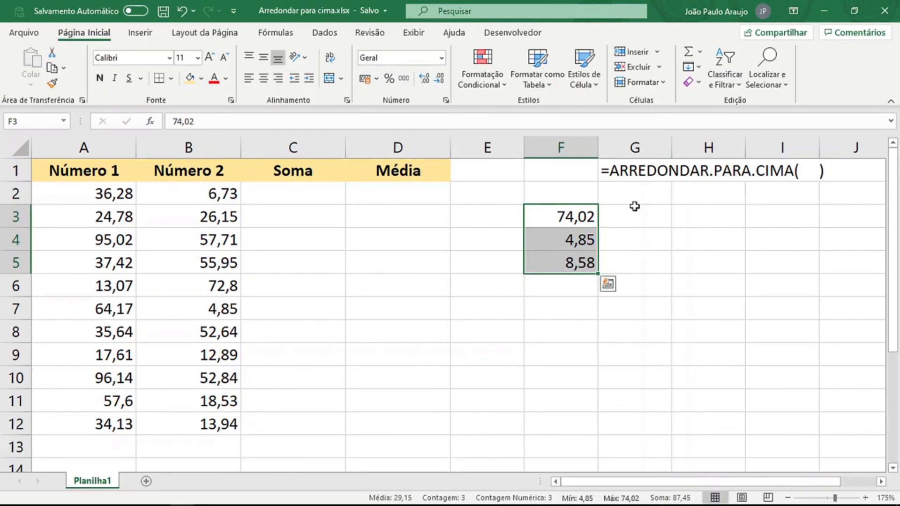
Step: Enter =ARREDONDAR.PARA.CIMA(F3;0) in G3 to round the number in F3 up to zero decimal places
left_click(631, 216)
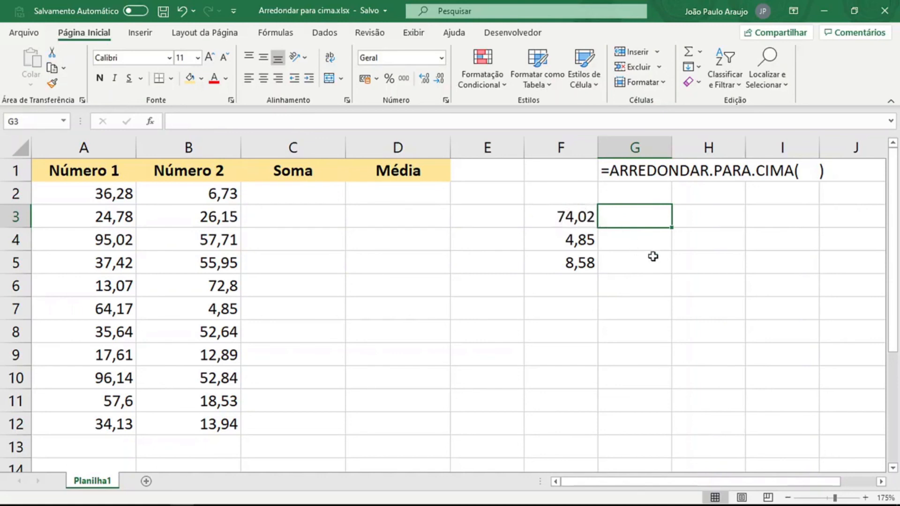
type("=")
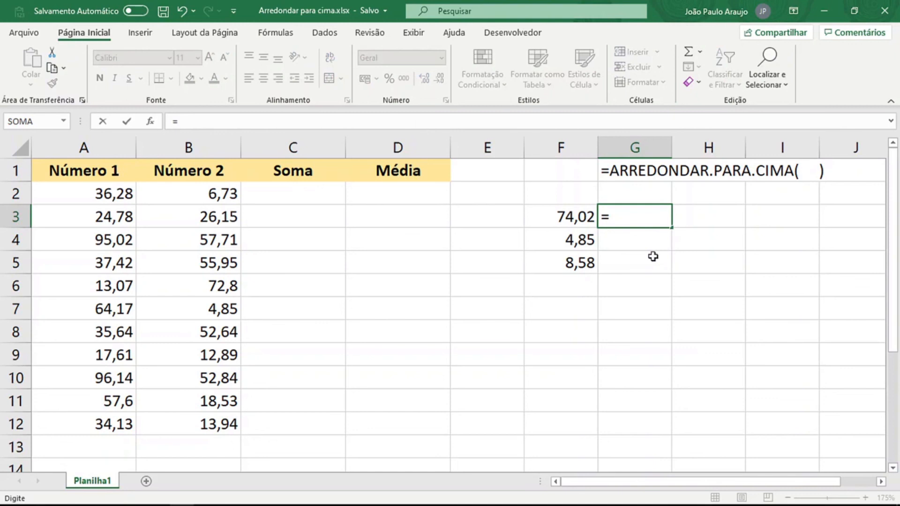
type("arred")
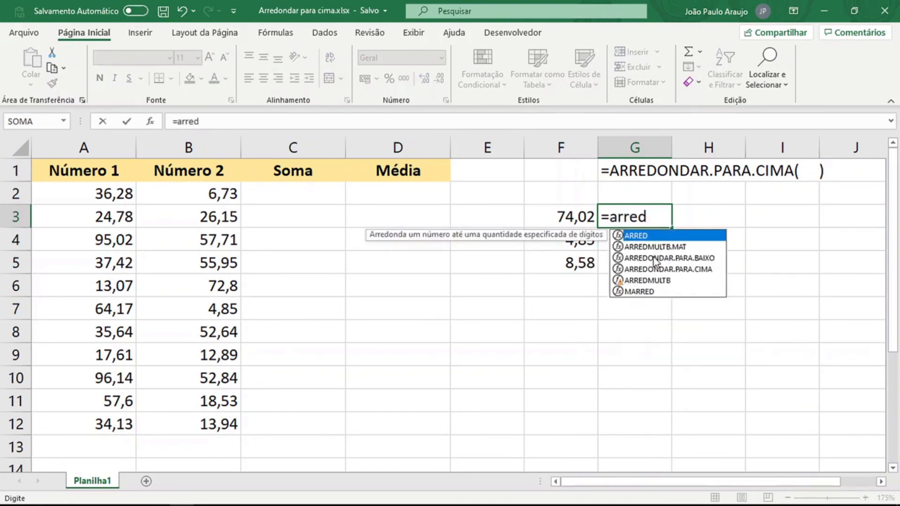
left_click(667, 270)
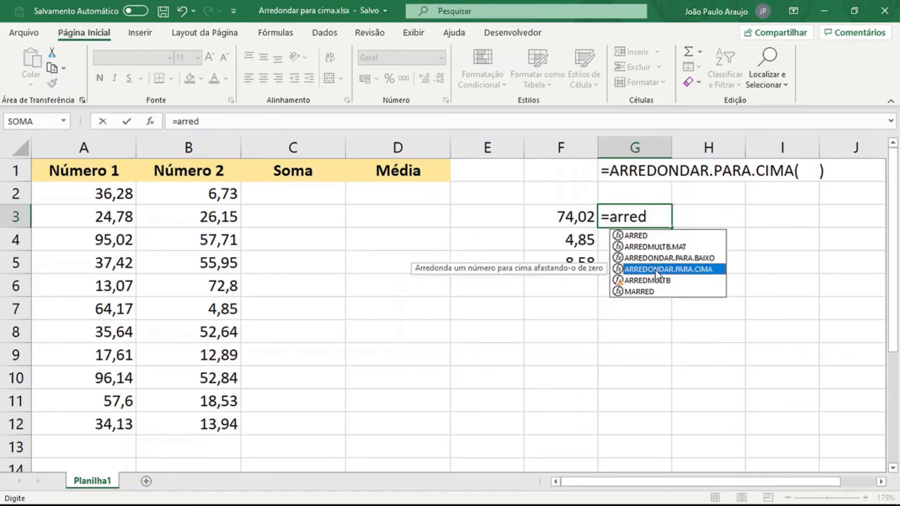
double_click(658, 271)
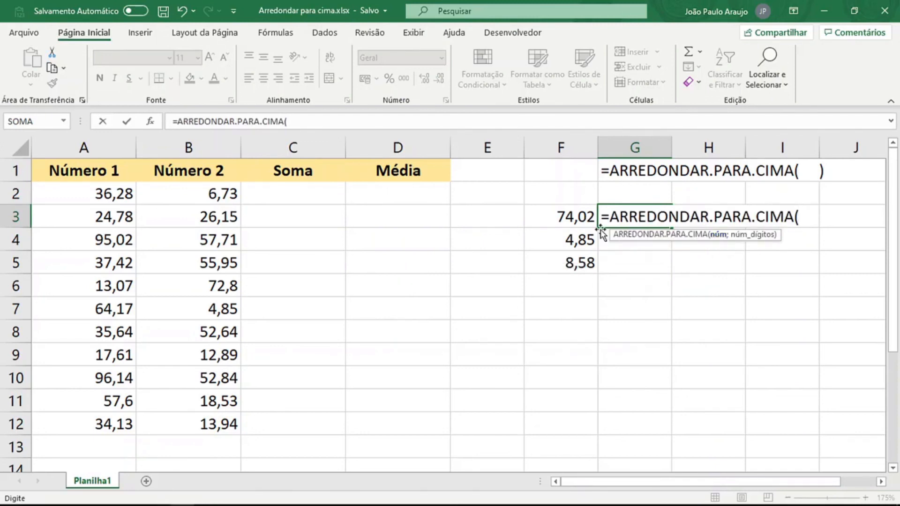
left_click(578, 218)
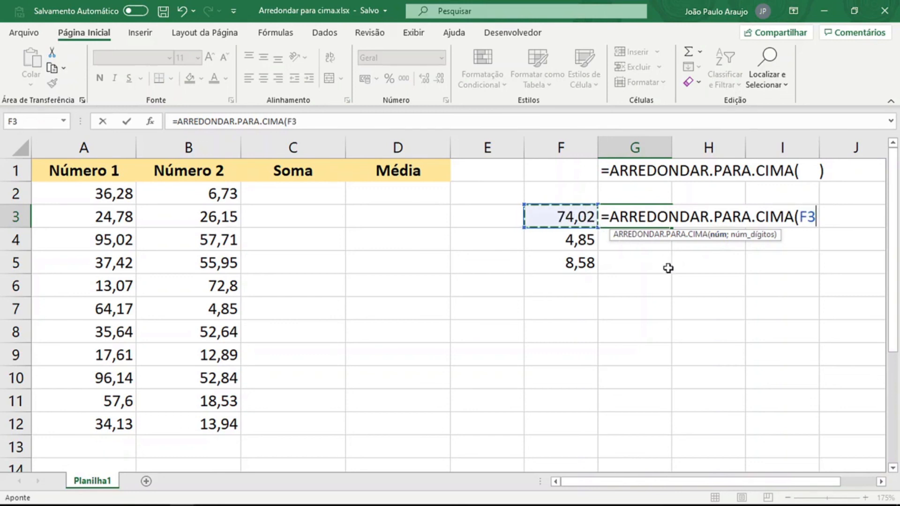
type(";")
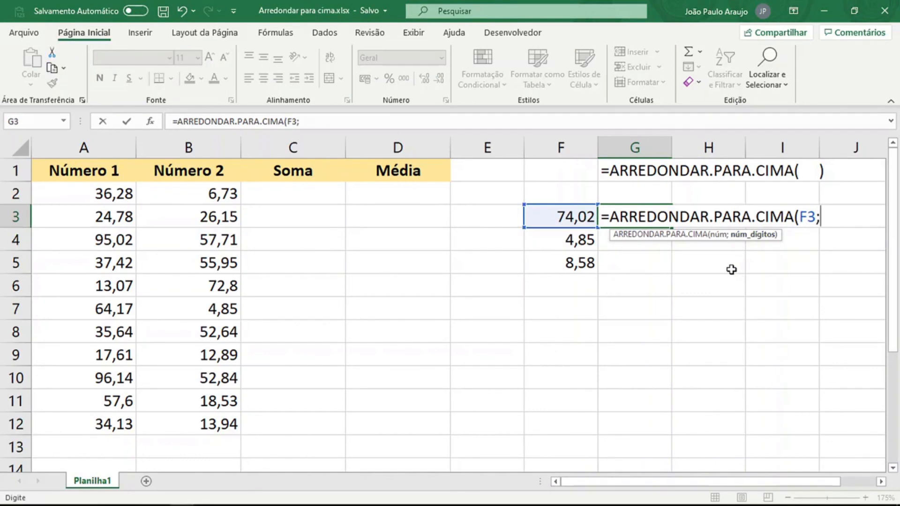
type("0)")
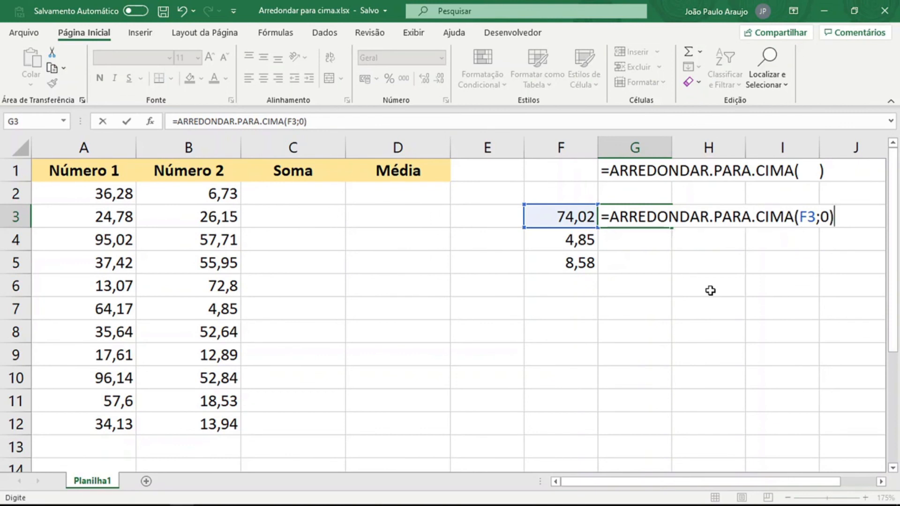
key("ctrl+Return")
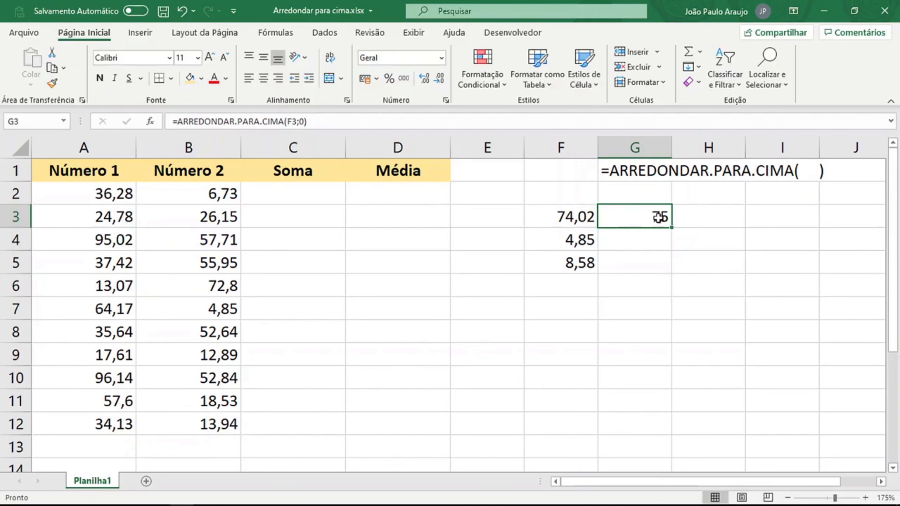
Step: Change the núm_dígitos argument of the ARREDONDAR.PARA.CIMA formula in G3 to 1
key("F2")
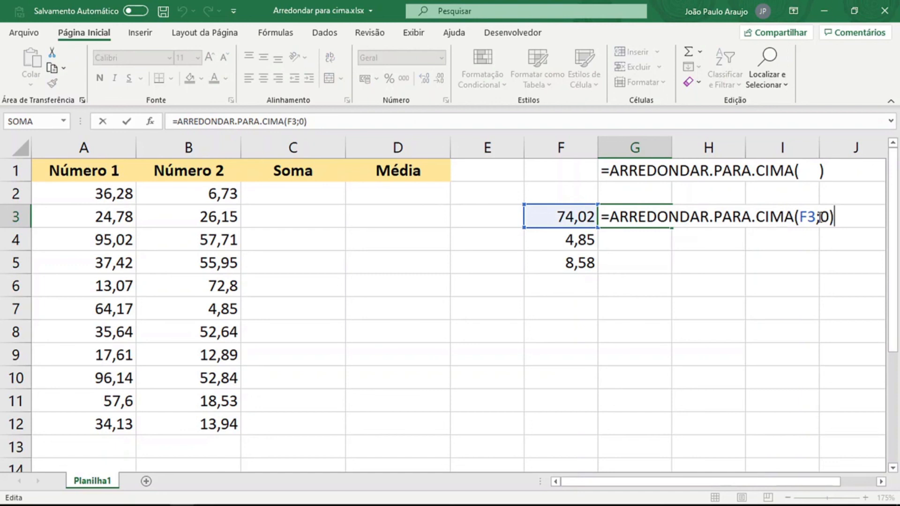
double_click(824, 217)
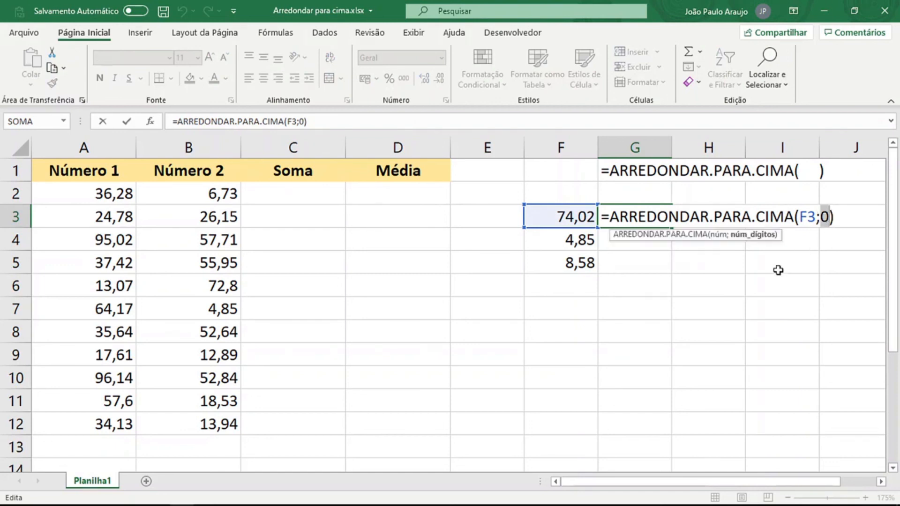
type("1")
key("ctrl+Return")
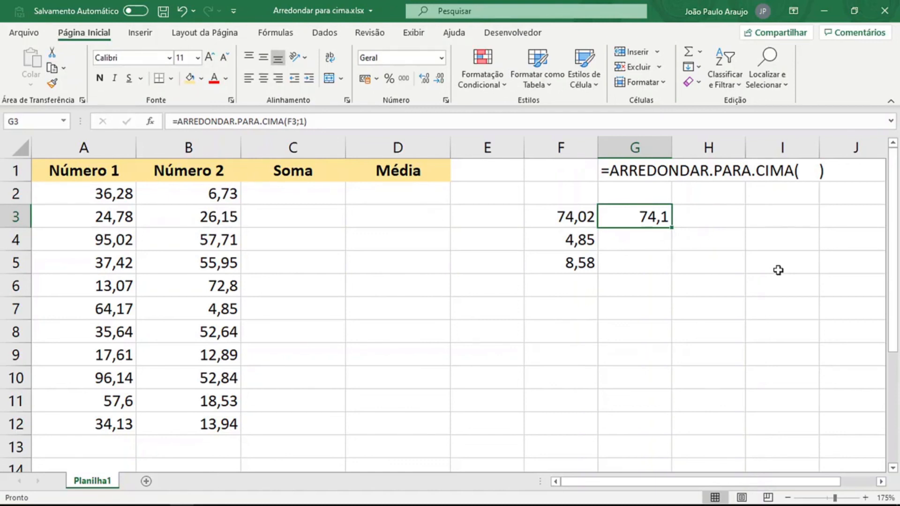
Step: Change the núm_dígitos argument of the ARREDONDAR.PARA.CIMA formula in G3 to 2
key("F2")
key("Left")
key("shift+Left")
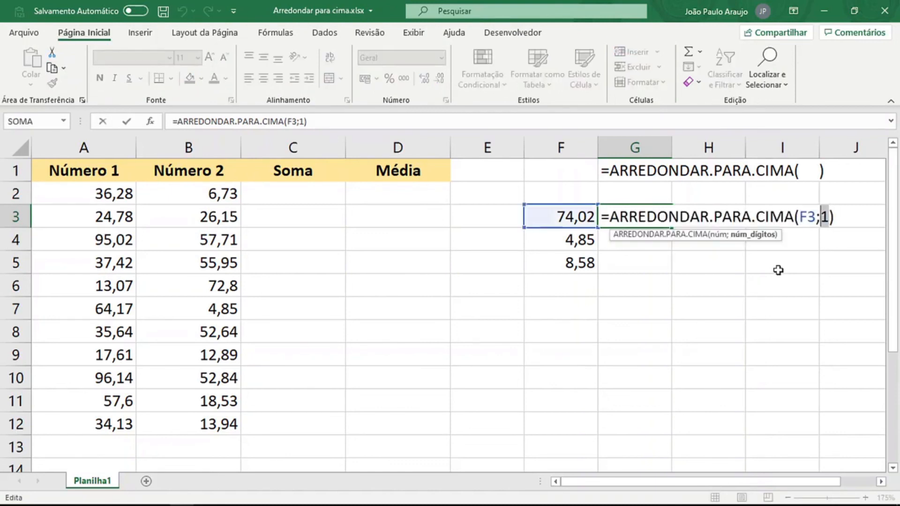
type("2")
key("ctrl+Return")
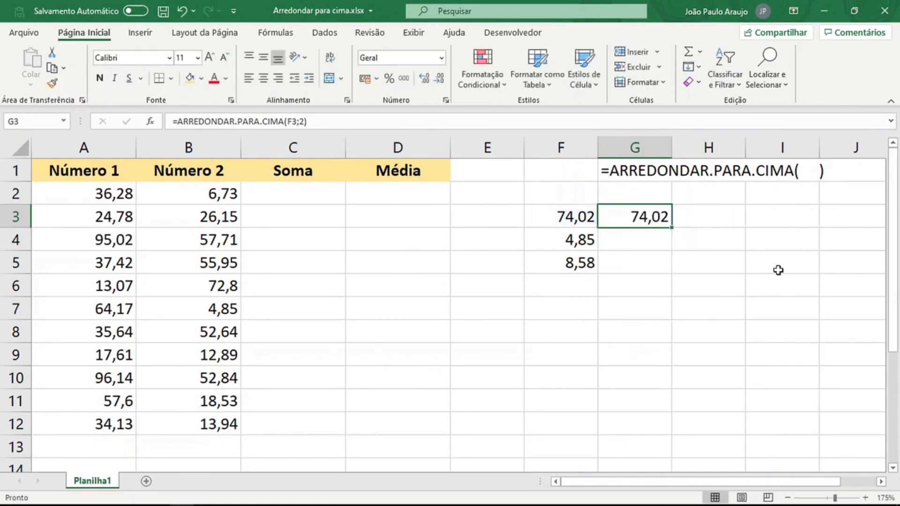
Step: Change the núm_dígitos argument of the ARREDONDAR.PARA.CIMA formula in G3 to 3
key("F2")
key("Left")
key("shift+Left")
type("3")
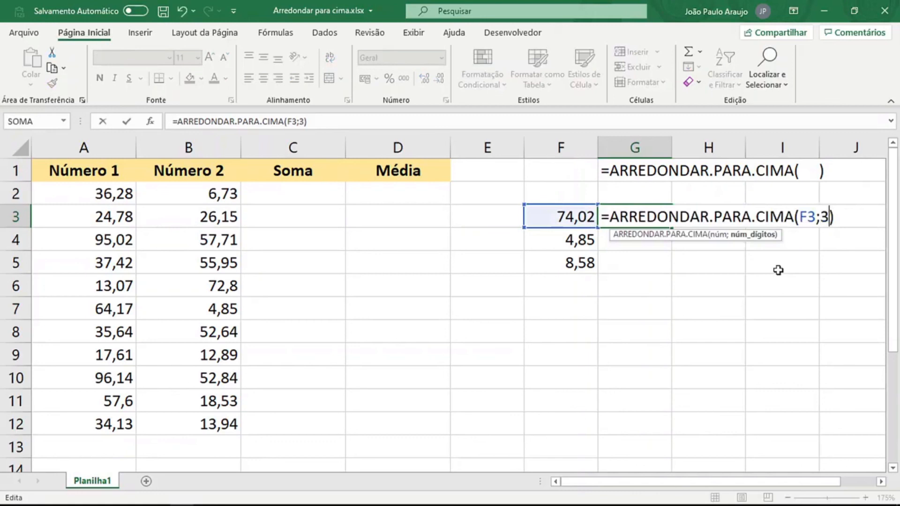
key("ctrl+Return")
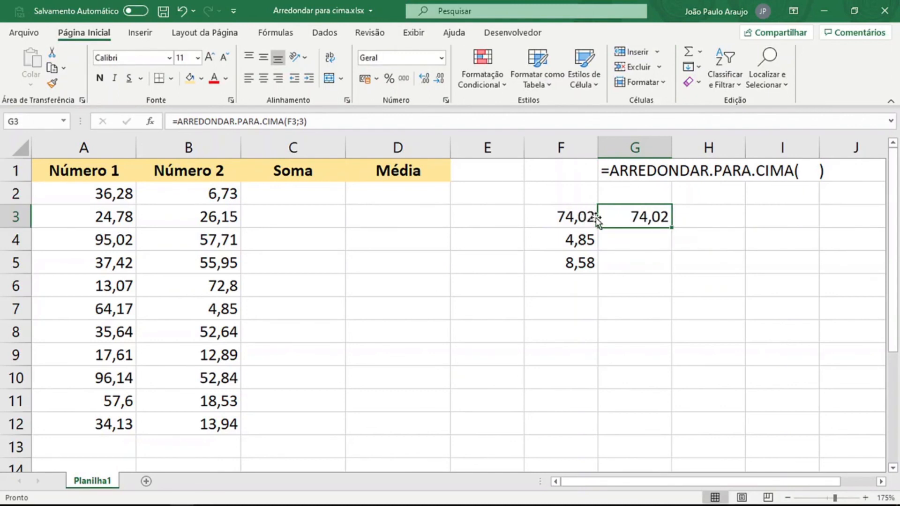
double_click(639, 224)
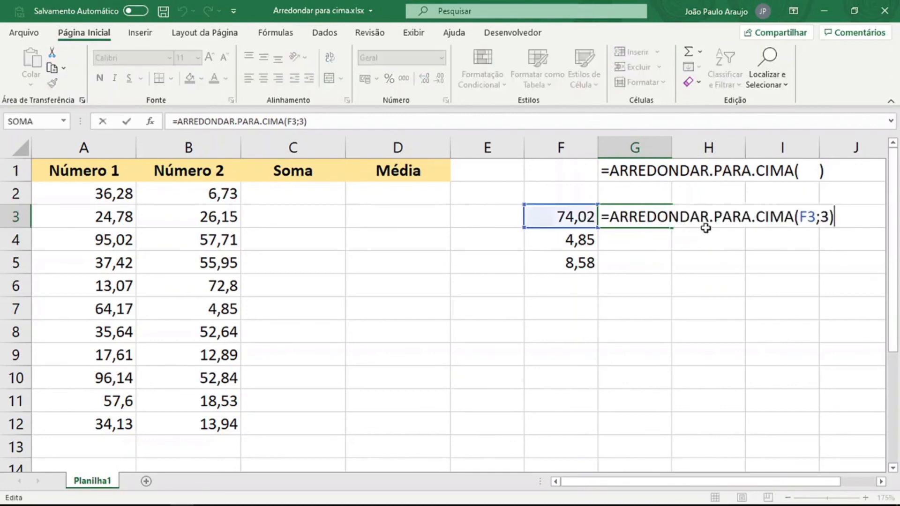
double_click(825, 218)
key("Escape")
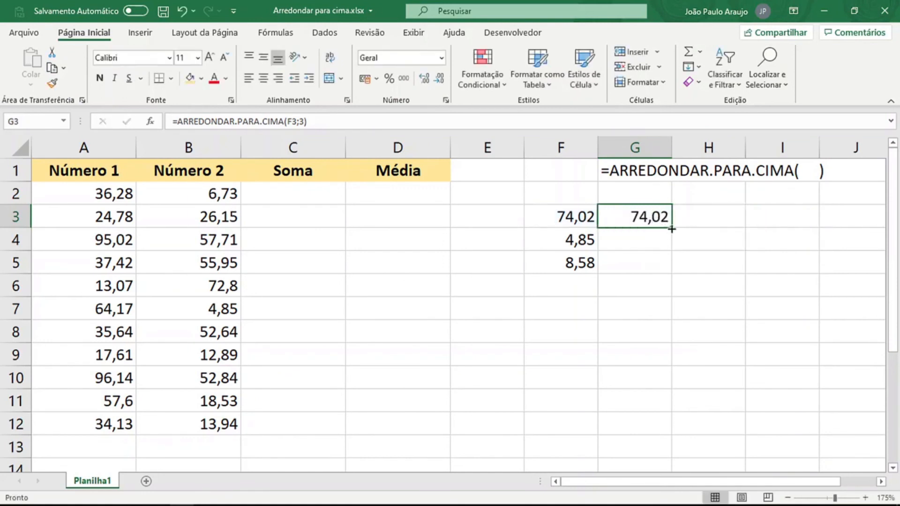
Step: Change the núm_dígitos argument of the ARREDONDAR.PARA.CIMA formula in G3 to 300
key("F2")
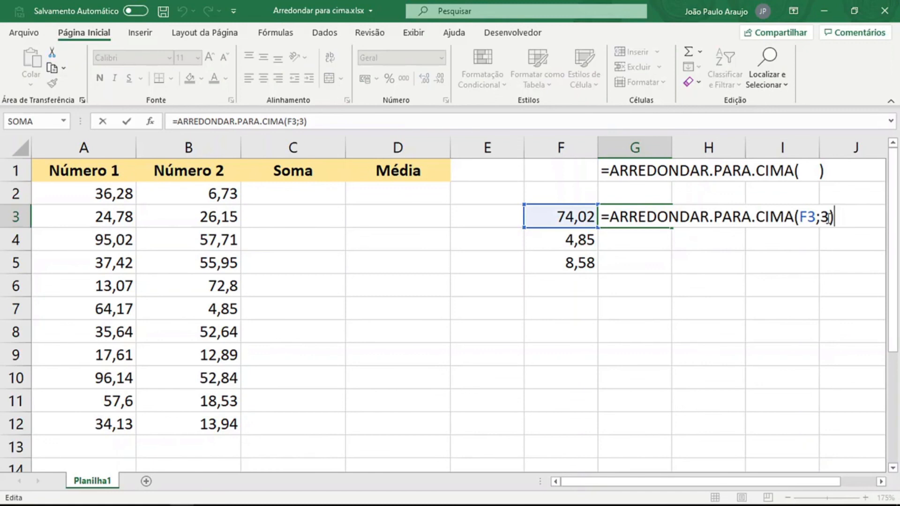
key("Left")
type("00")
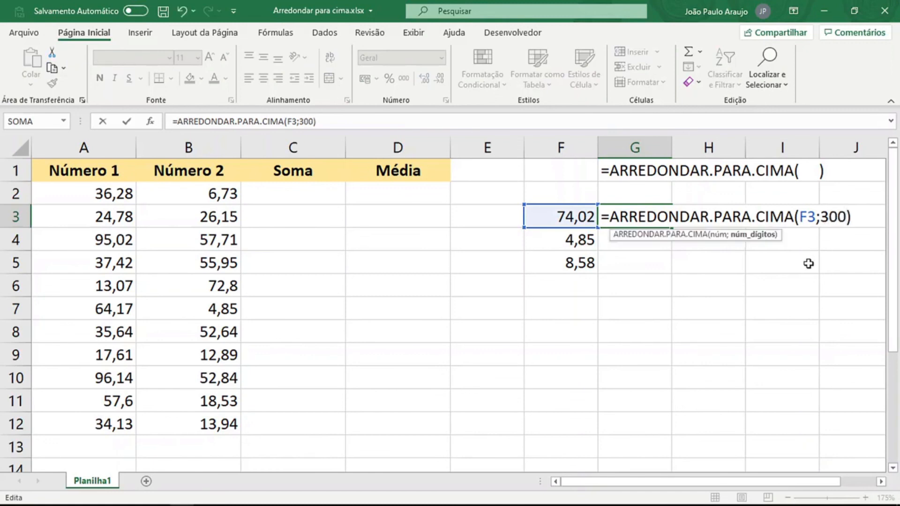
key("ctrl+Return")
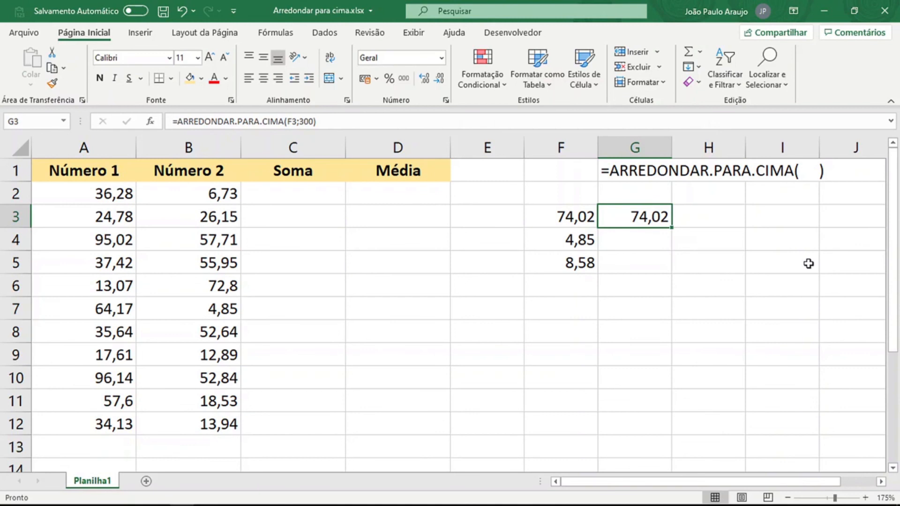
Step: Set the núm_dígitos argument of the ARREDONDAR.PARA.CIMA formula in G3 back to 0
key("F2")
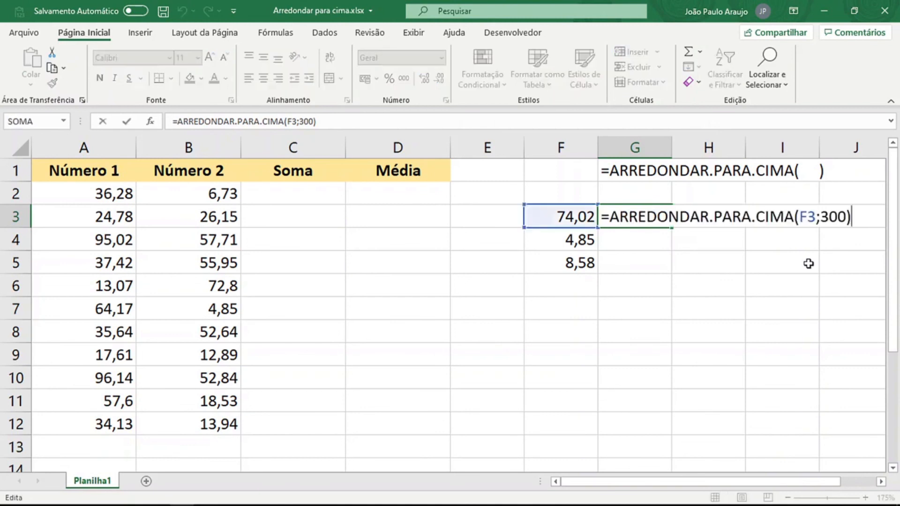
key("Left")
key("shift+Left")
key("shift+Left")
key("shift+Left")
type("0")
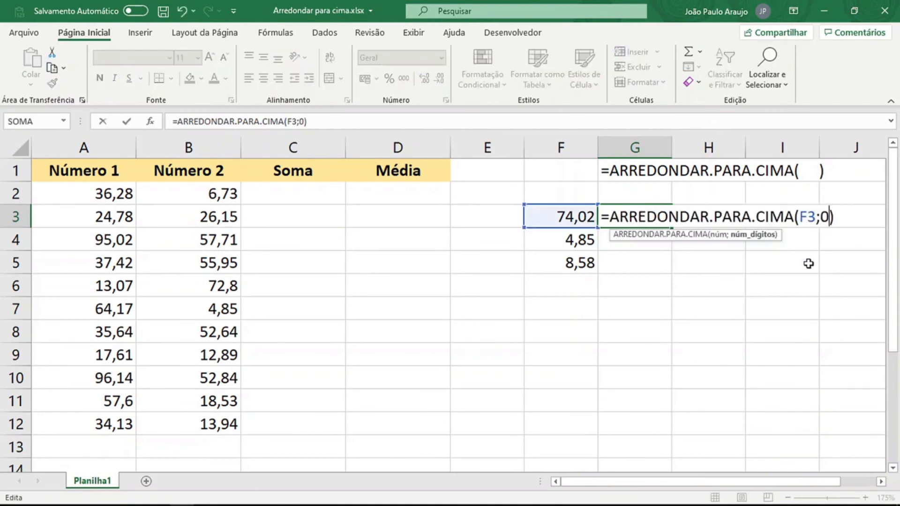
key("ctrl+Return")
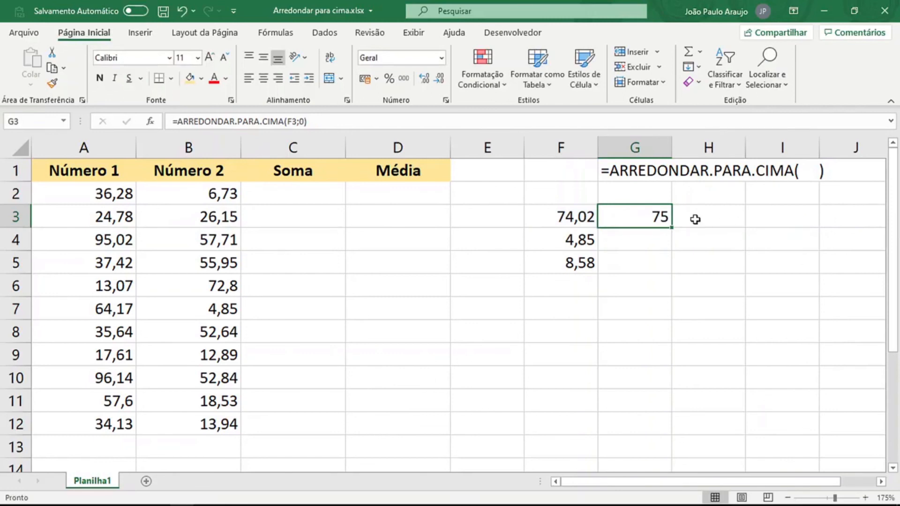
Step: Copy the rounding formula from G3 down through G5 and inspect the copied formula in G4 without changing it
left_click_drag(673, 228, 664, 266)
left_click(639, 243)
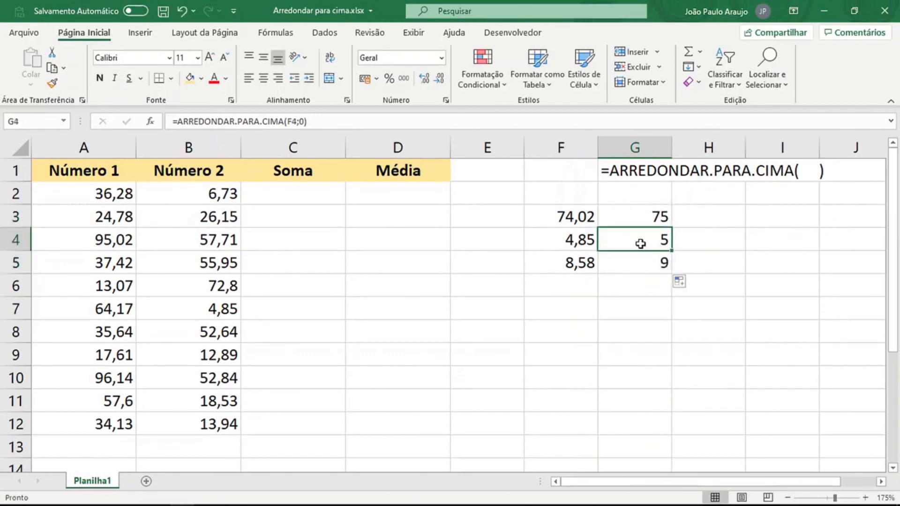
key("F2")
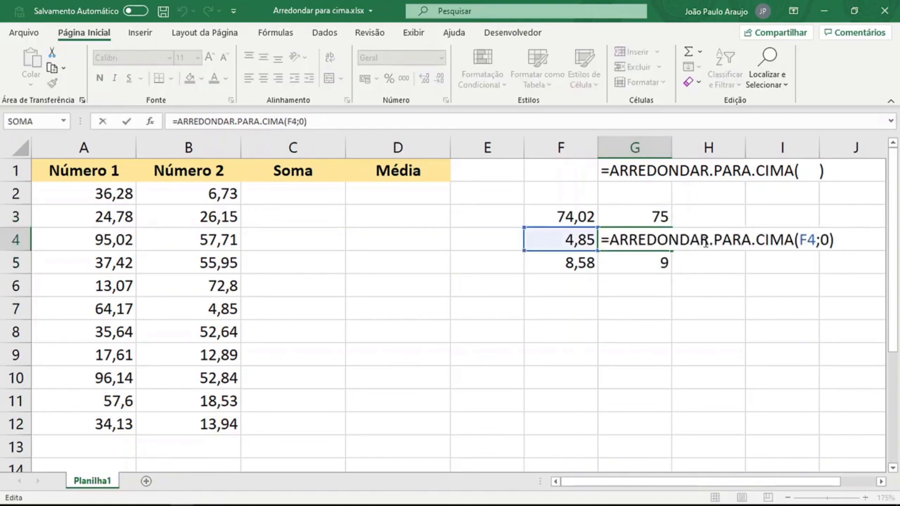
left_click_drag(611, 240, 841, 240)
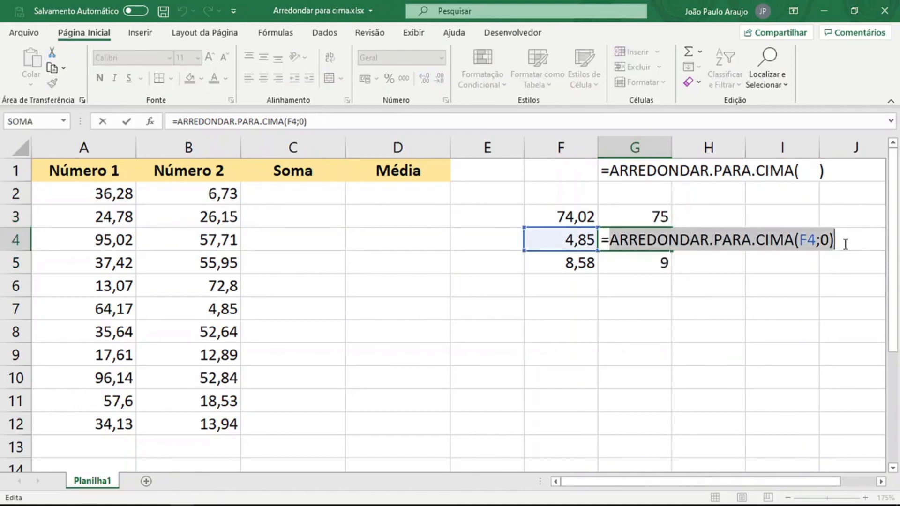
key("Escape")
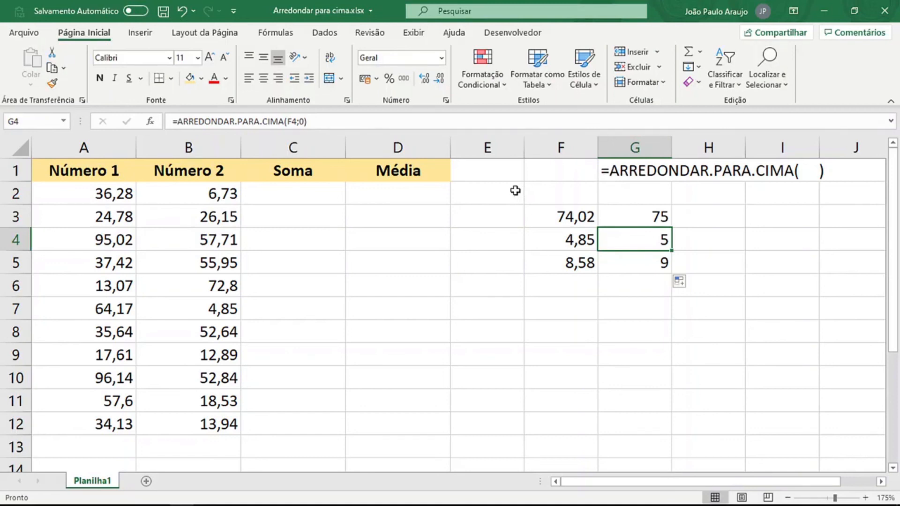
Step: Examine the Número 1 and Número 2 columns together with the Soma and Média columns they feed
left_click(327, 146)
left_click(412, 147)
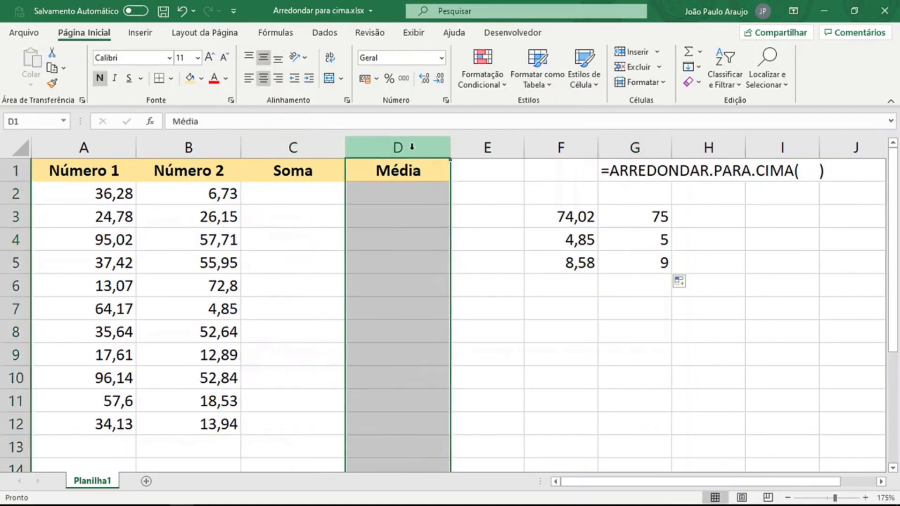
left_click(318, 190)
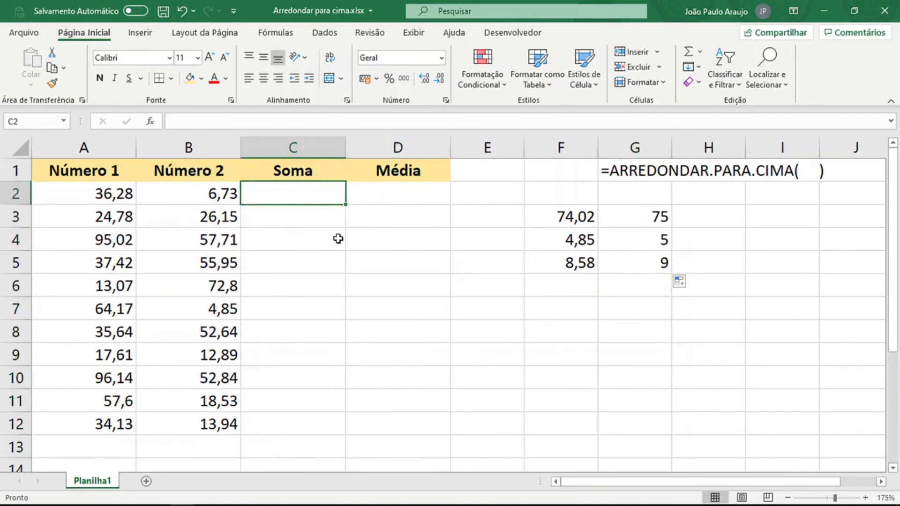
left_click_drag(119, 192, 172, 215)
left_click_drag(125, 239, 141, 240)
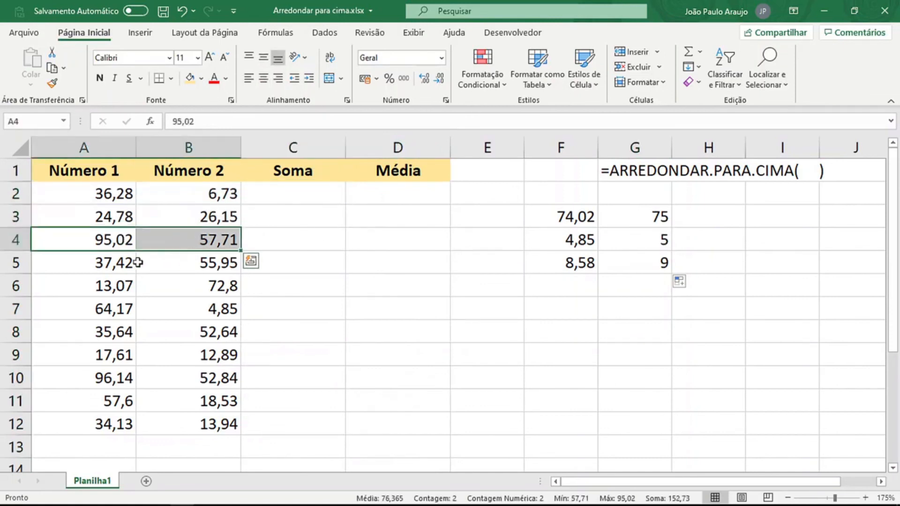
left_click(111, 149)
left_click(189, 148)
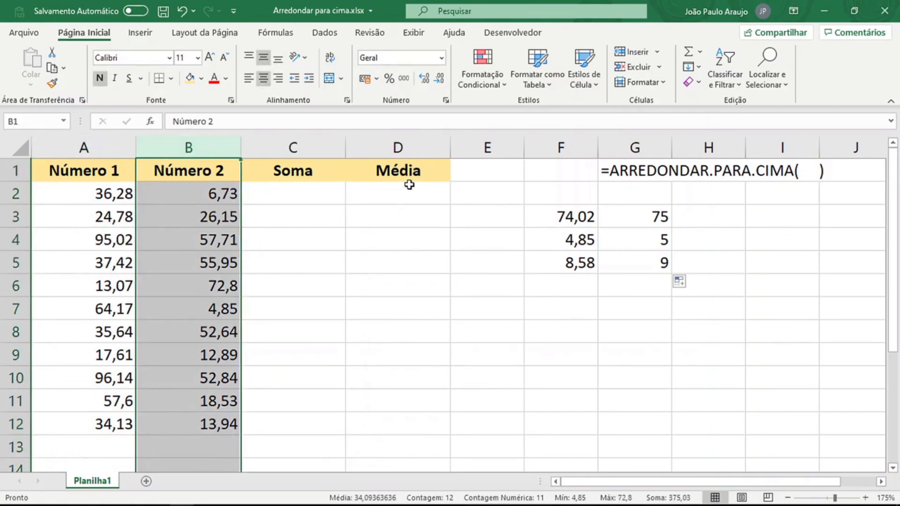
left_click(409, 146)
left_click(120, 147)
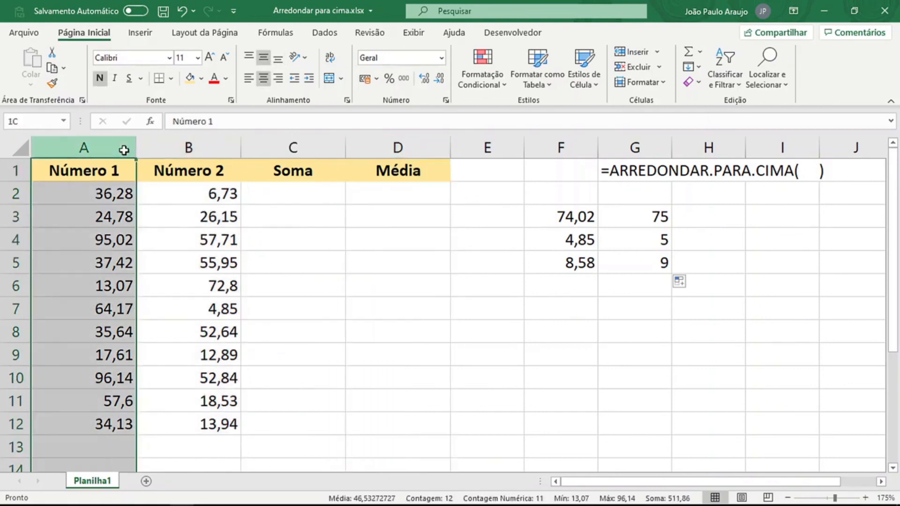
left_click(171, 147)
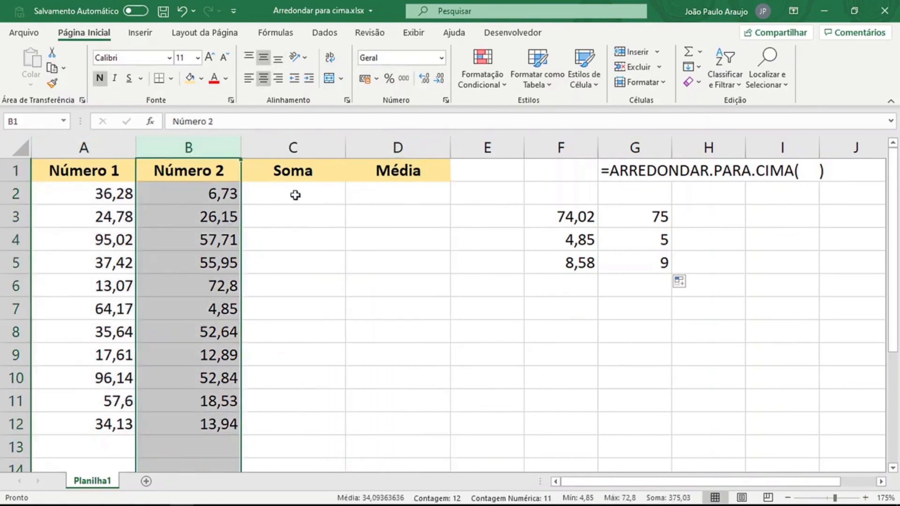
Step: Enter =SOMA(A2:B2) in C2 and copy the formula down the Soma column through C12
left_click(295, 195)
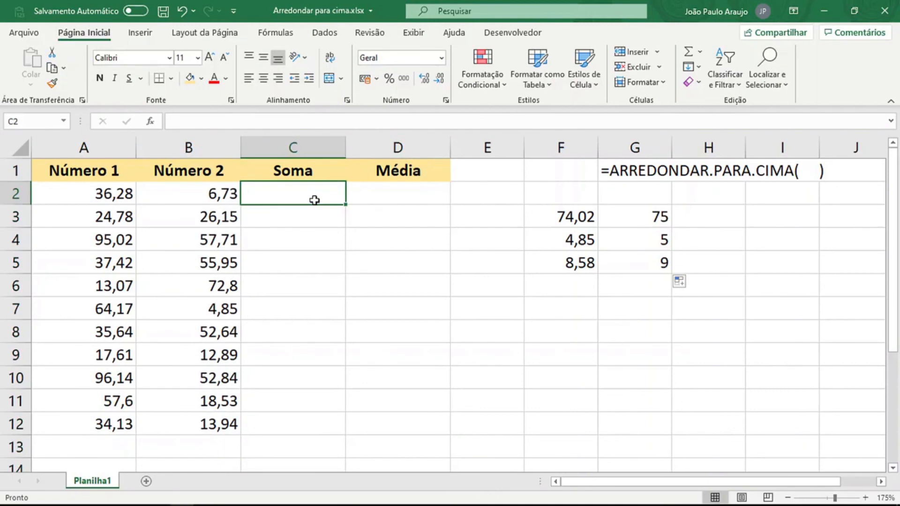
type("=soma")
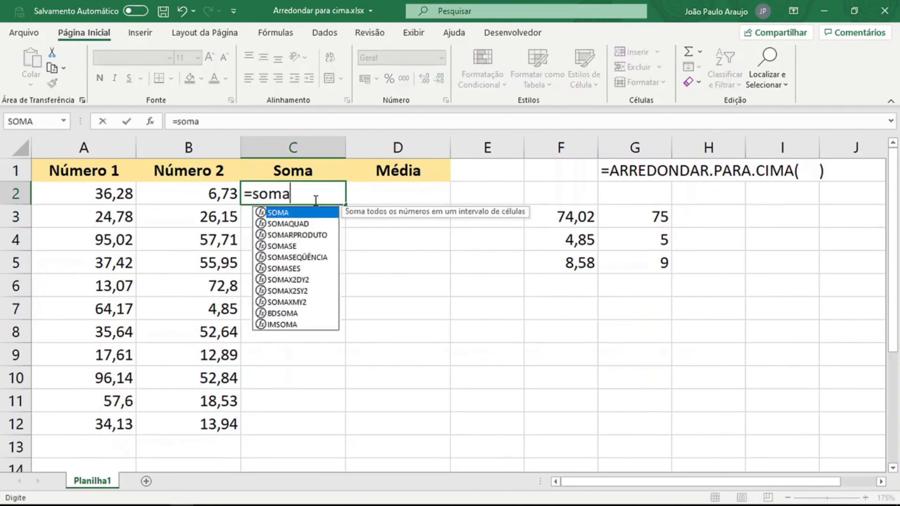
key("Tab")
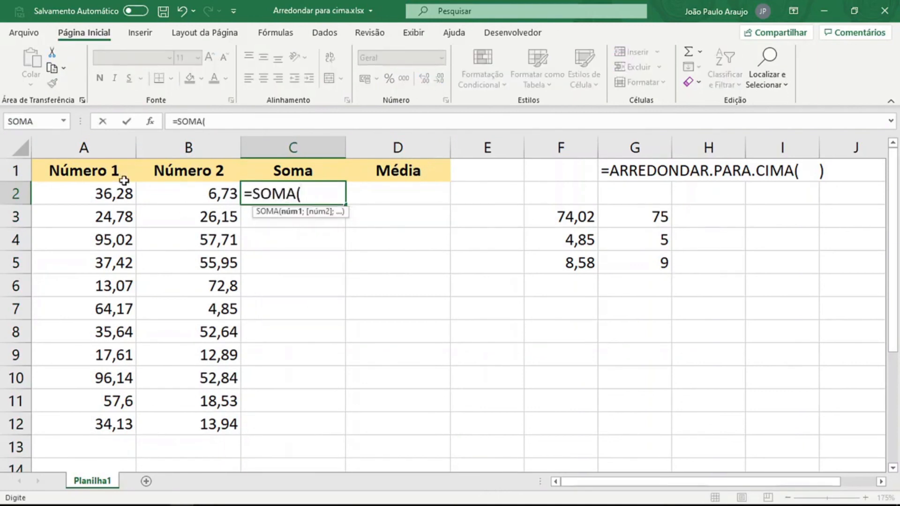
left_click_drag(98, 194, 175, 197)
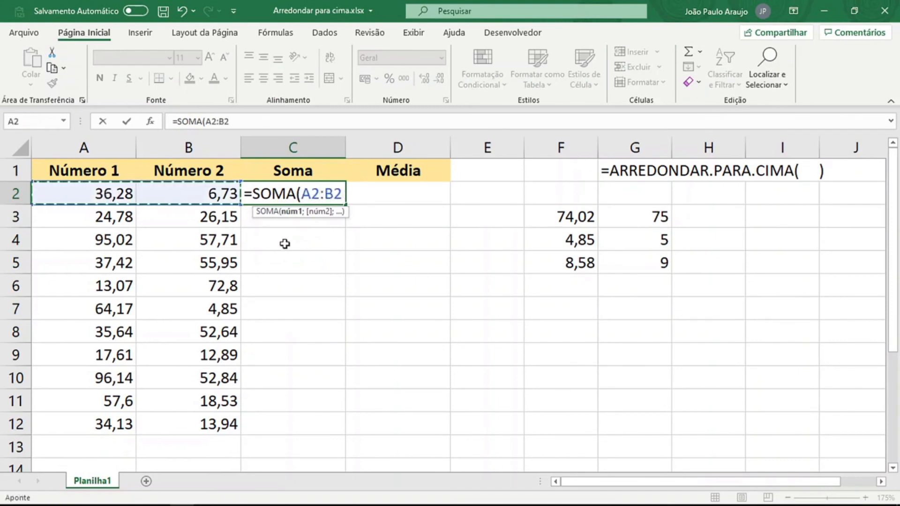
type(")")
key("ctrl+Return")
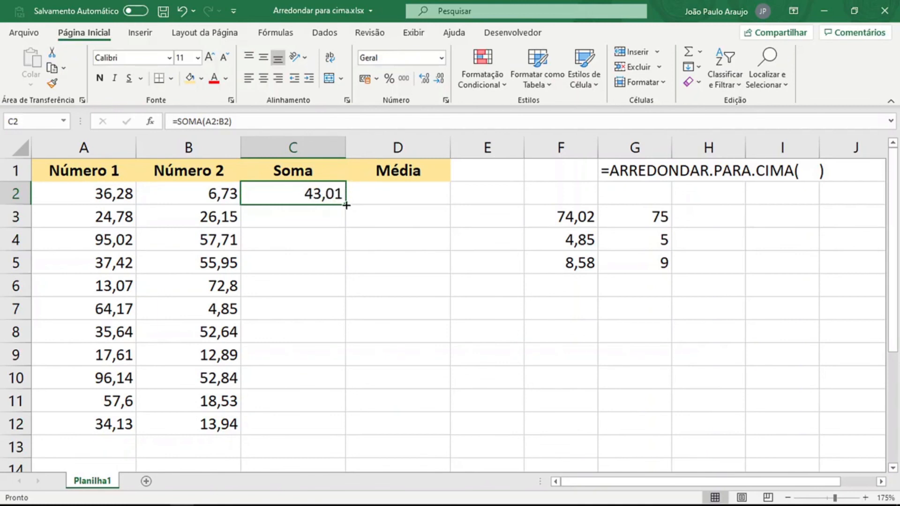
left_click_drag(347, 205, 329, 427)
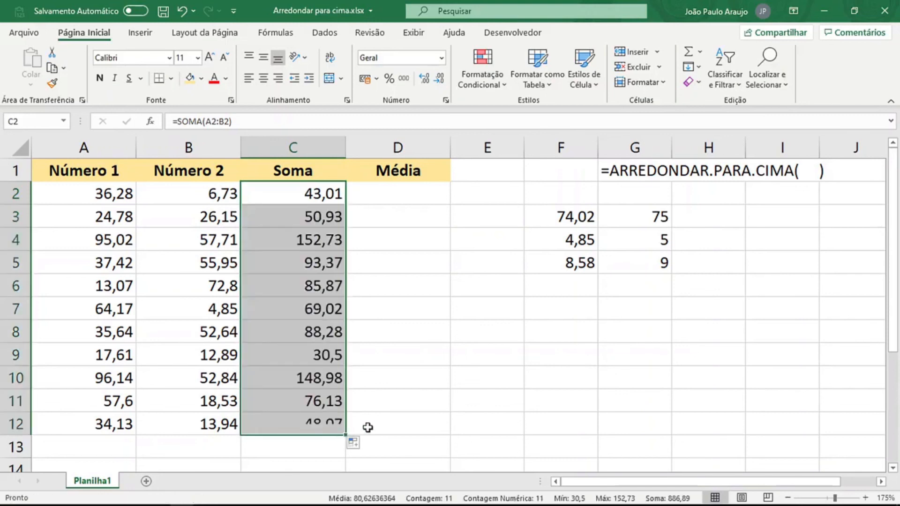
Step: Enter =MÉDIA(A2:B2) in D2 and copy the formula down the Média column through D12
left_click(411, 194)
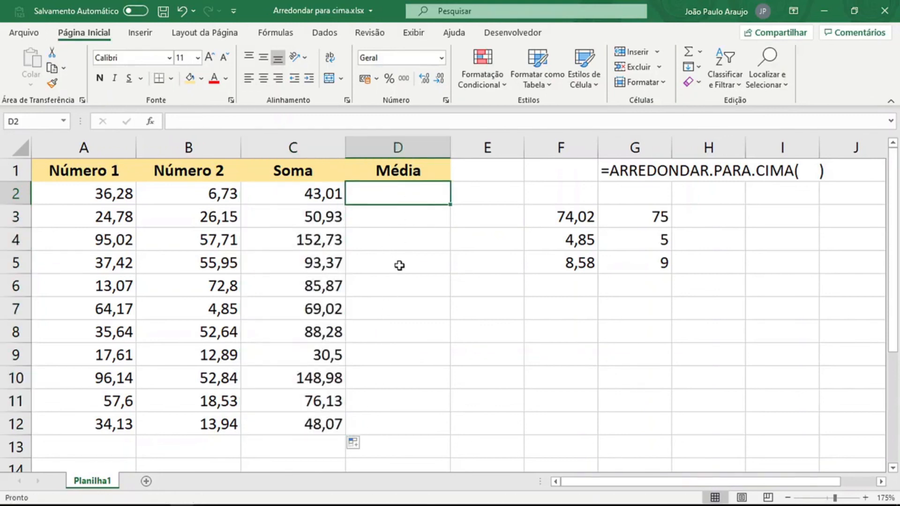
type("=m")
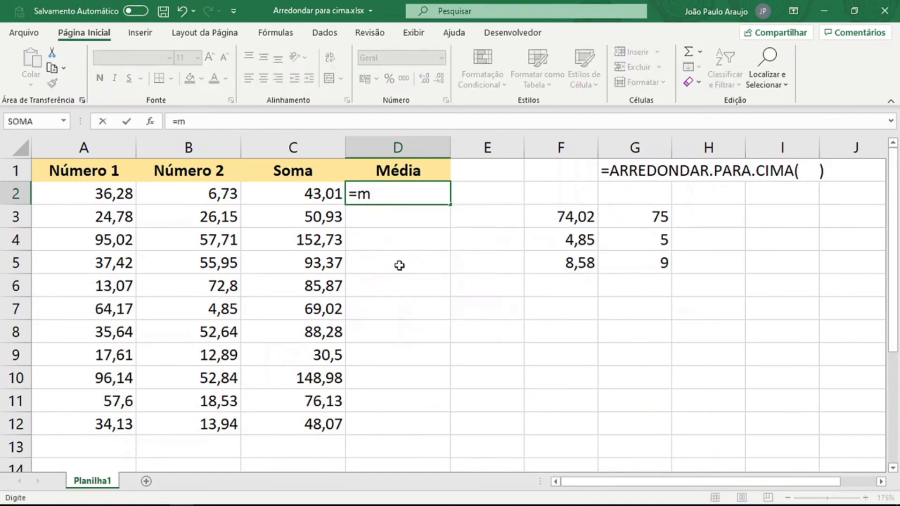
type("éd")
key("Tab")
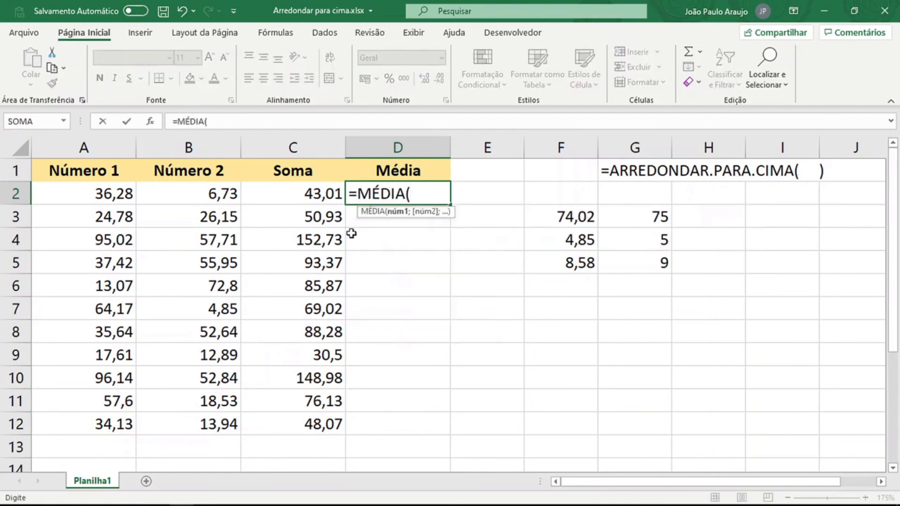
left_click_drag(125, 197, 176, 195)
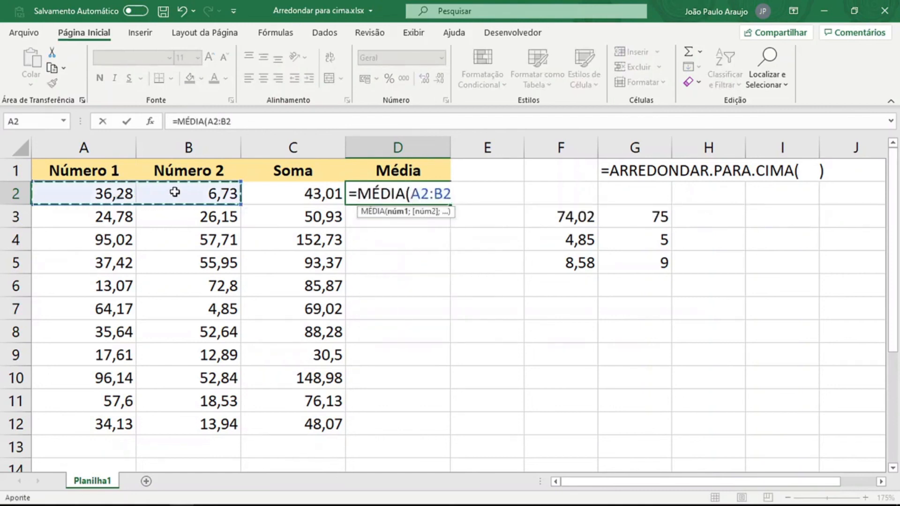
type(")")
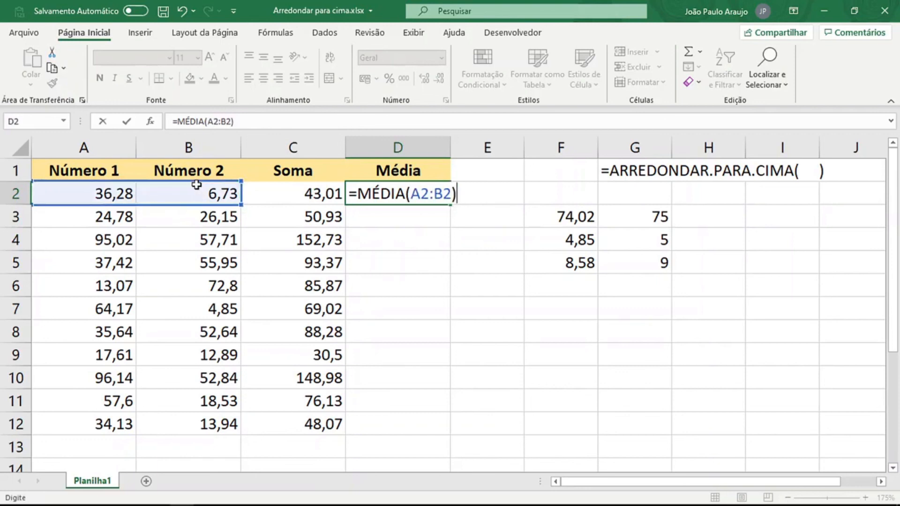
key("ctrl+Return")
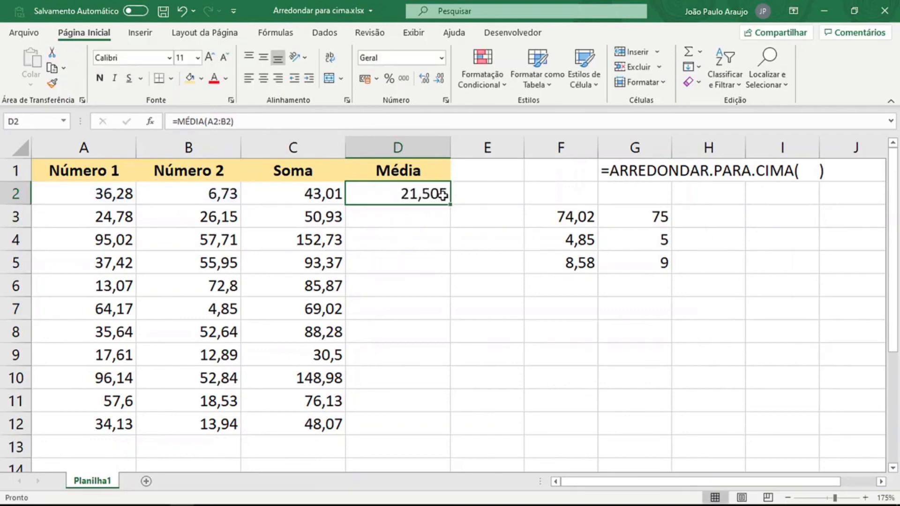
left_click_drag(450, 204, 438, 424)
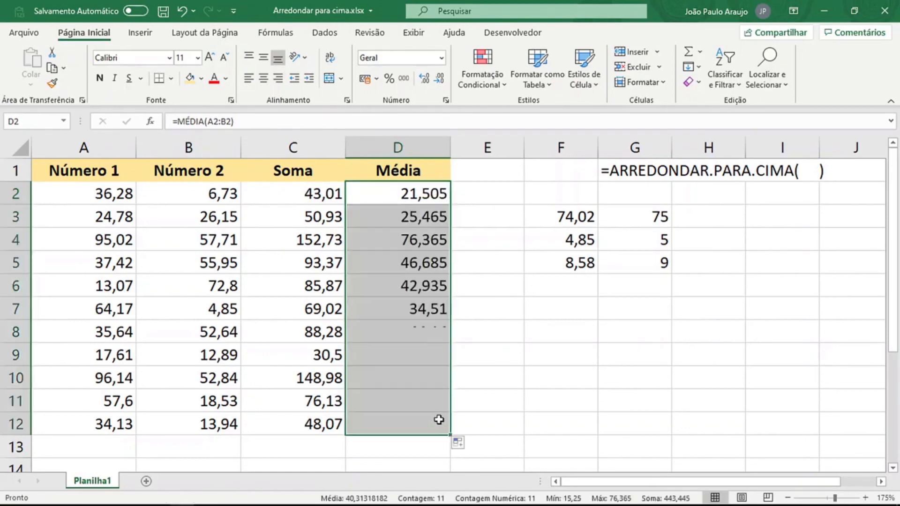
Step: Review the Soma and Média columns and the ARREDONDAR.PARA.CIMA syntax noted in G1
left_click(316, 201)
left_click(321, 148)
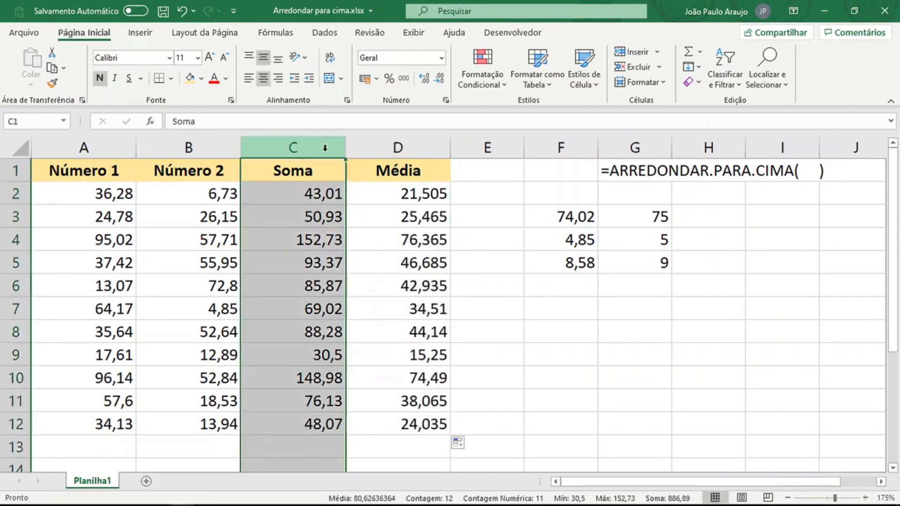
left_click(389, 149)
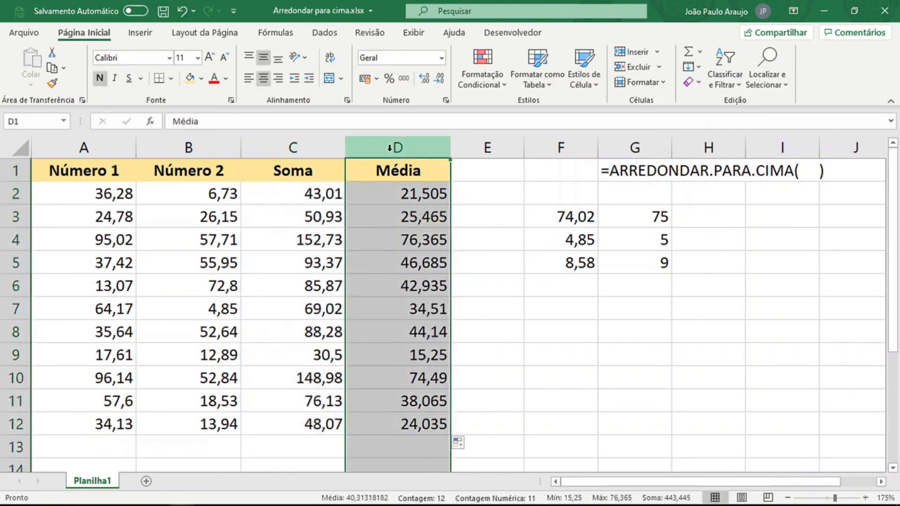
left_click(635, 171)
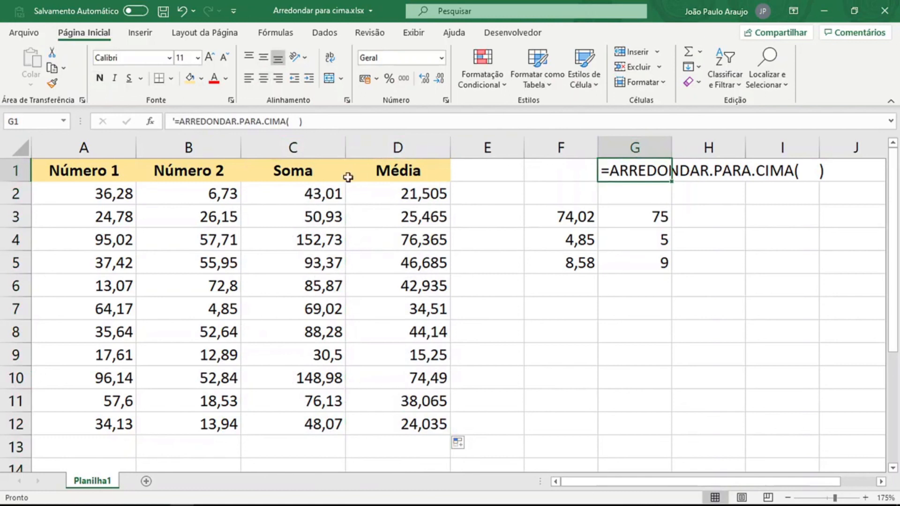
left_click_drag(298, 191, 383, 193)
left_click_drag(321, 213, 377, 216)
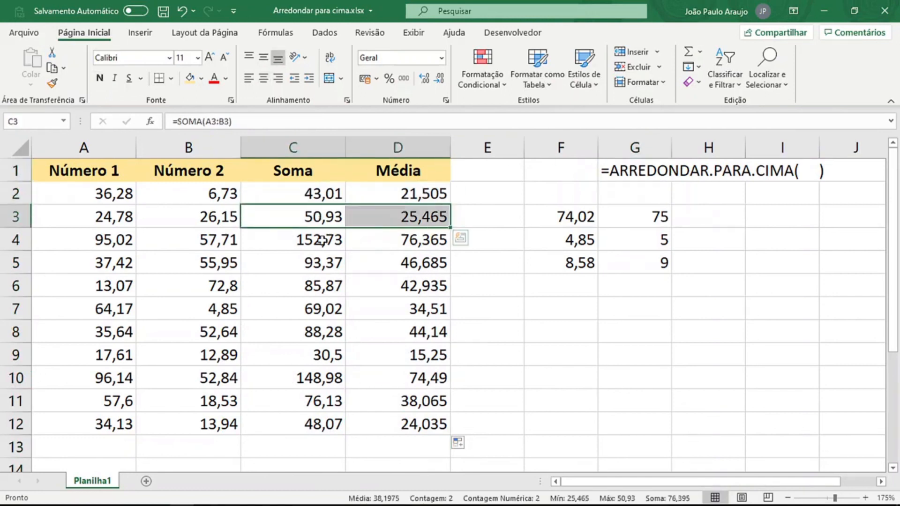
left_click_drag(322, 240, 431, 242)
Step: Nest the existing SOMA(A2:B2) in C2 inside the ARREDONDAR.PARA.CIMA function as its number argument
left_click(308, 193)
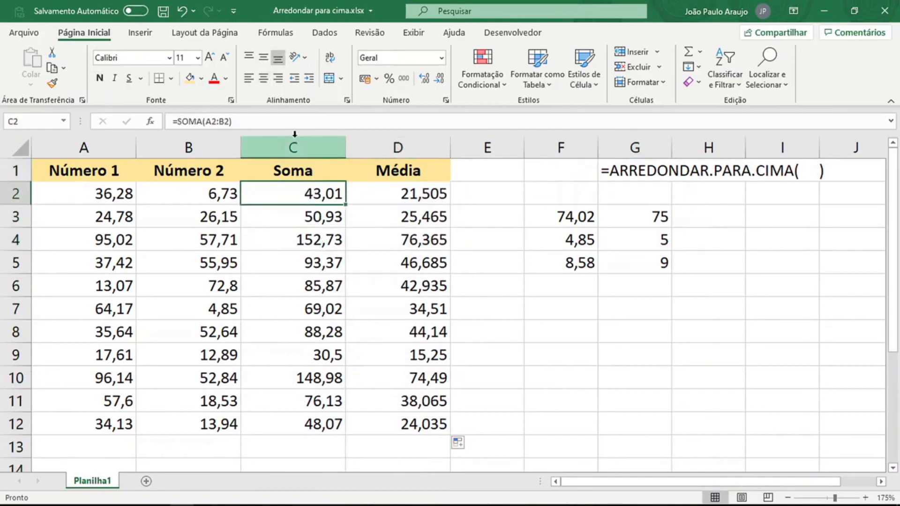
key("F2")
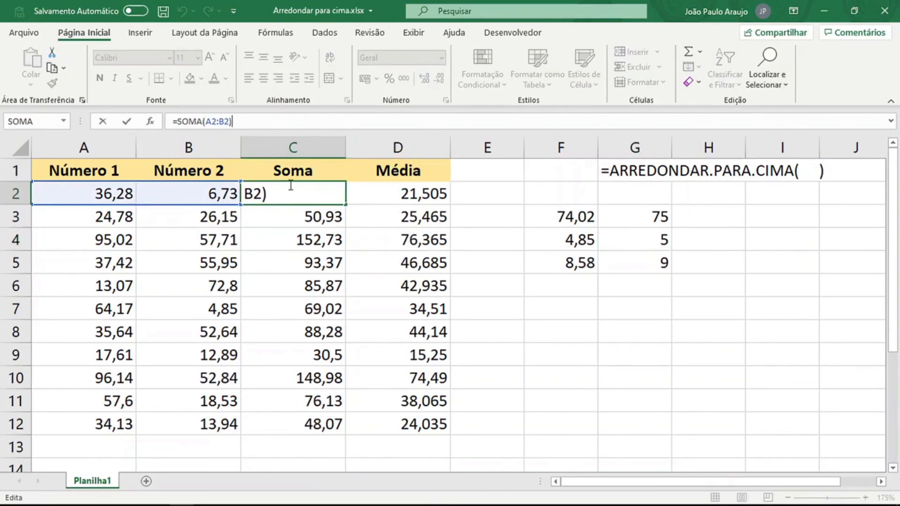
key("Escape")
key("F2")
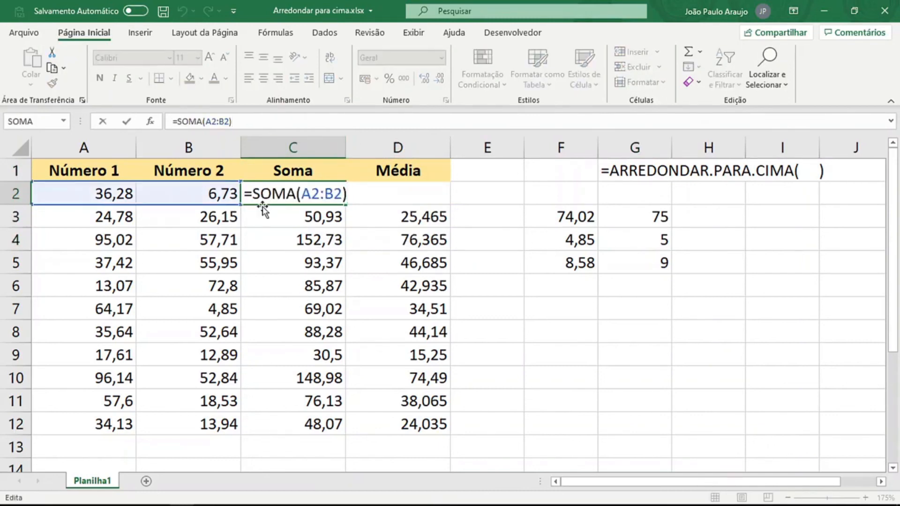
left_click_drag(252, 193, 356, 191)
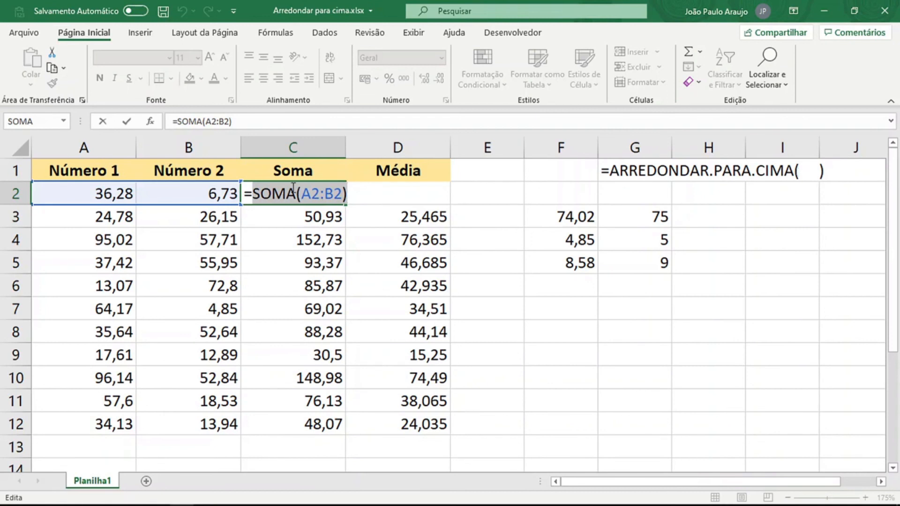
left_click(263, 195)
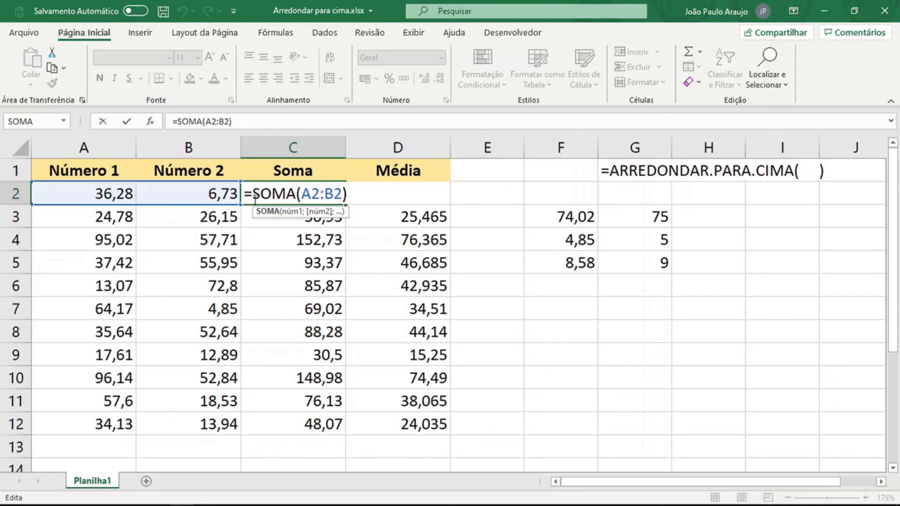
left_click_drag(253, 195, 354, 193)
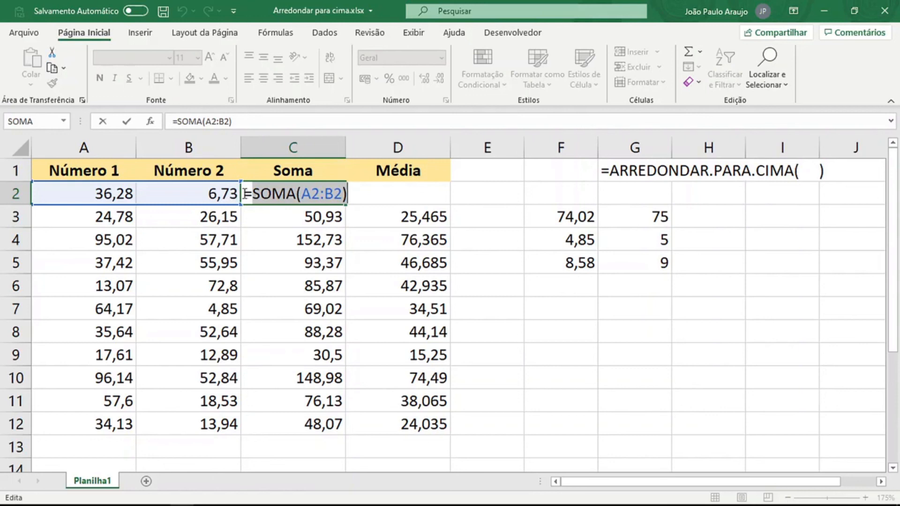
left_click(253, 195)
type("ar")
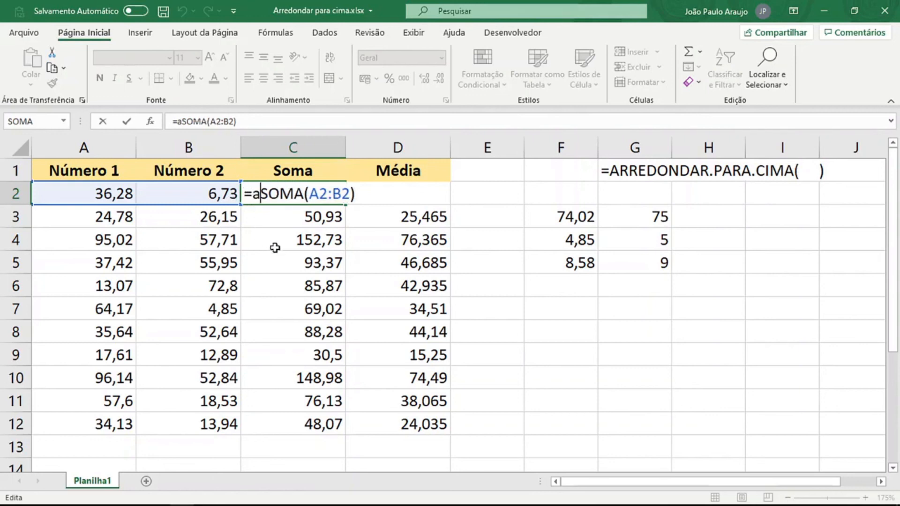
type("red")
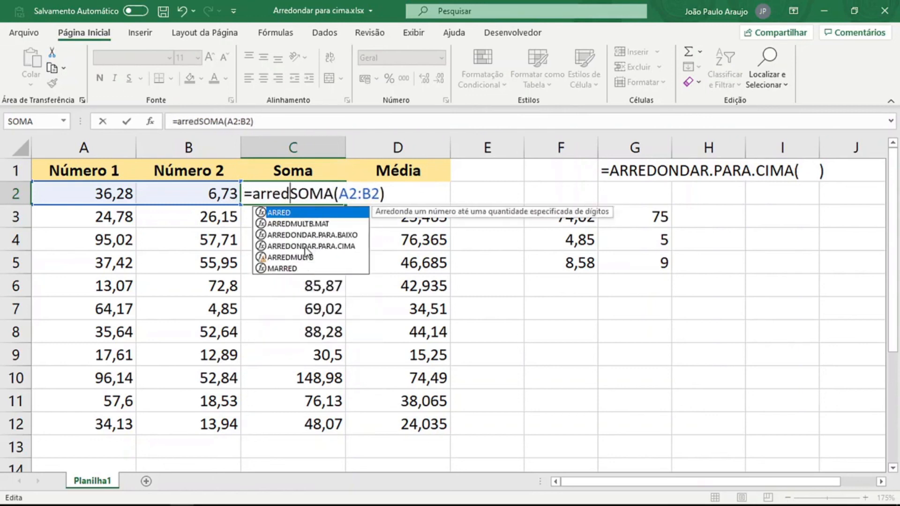
left_click(321, 247)
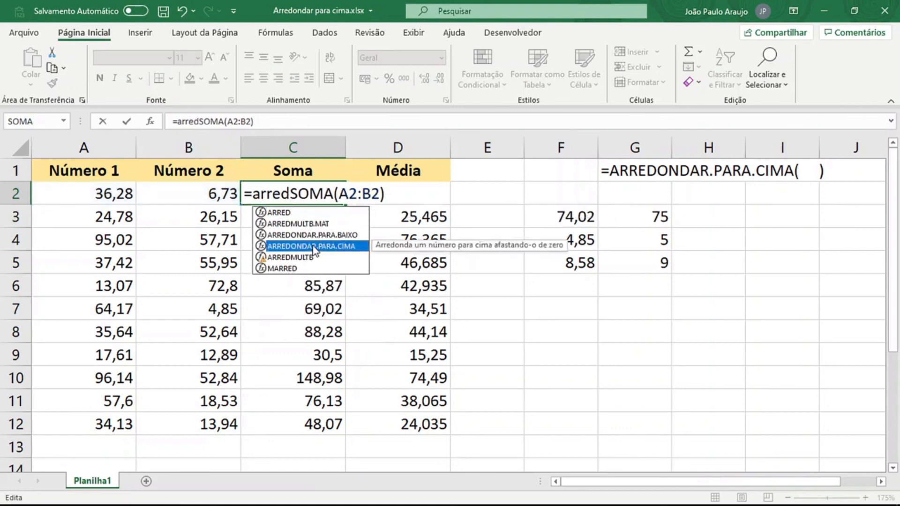
double_click(313, 247)
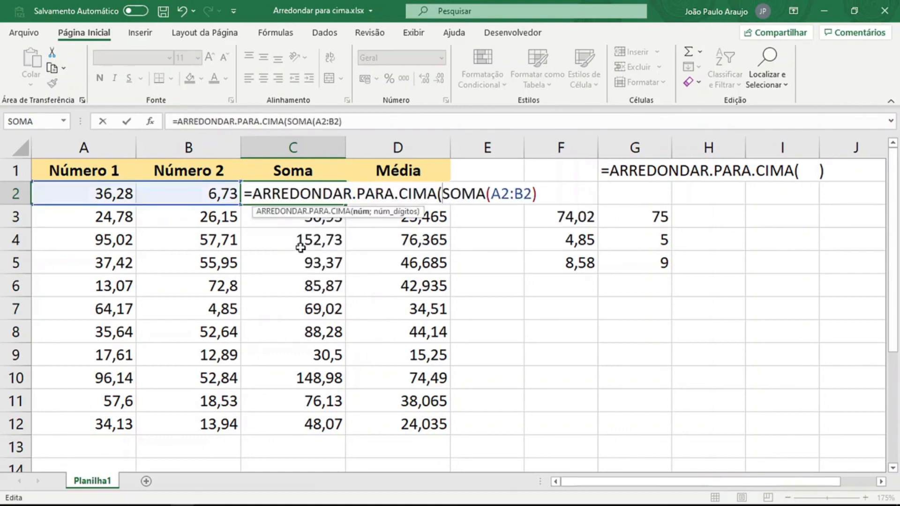
Step: Complete C2 as =ARREDONDAR.PARA.CIMA(SOMA(A2:B2);0) and copy the formula down the Soma column through C12
left_click_drag(443, 194, 546, 195)
left_click(546, 195)
type(";")
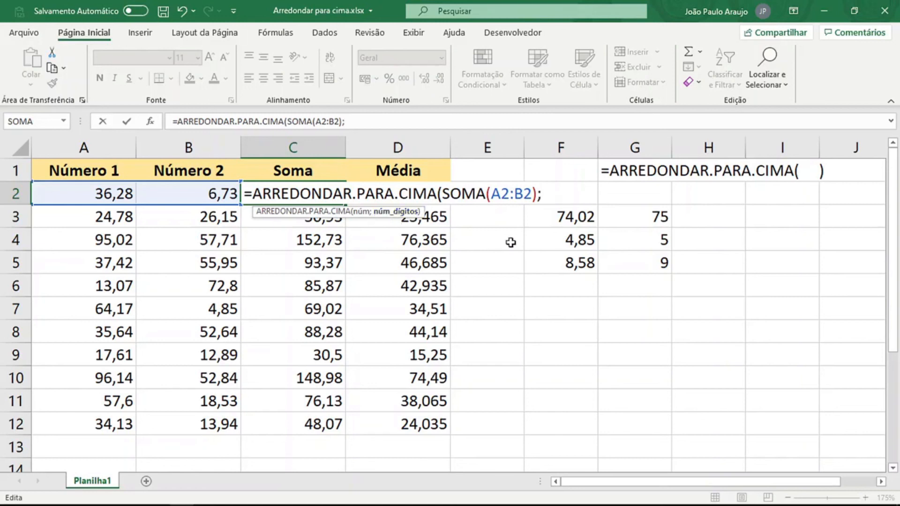
type("0)")
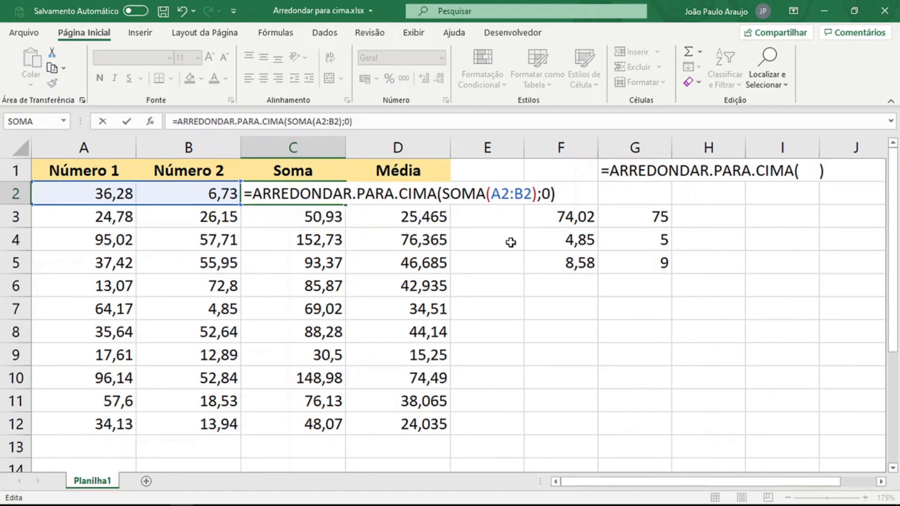
key("ctrl+Return")
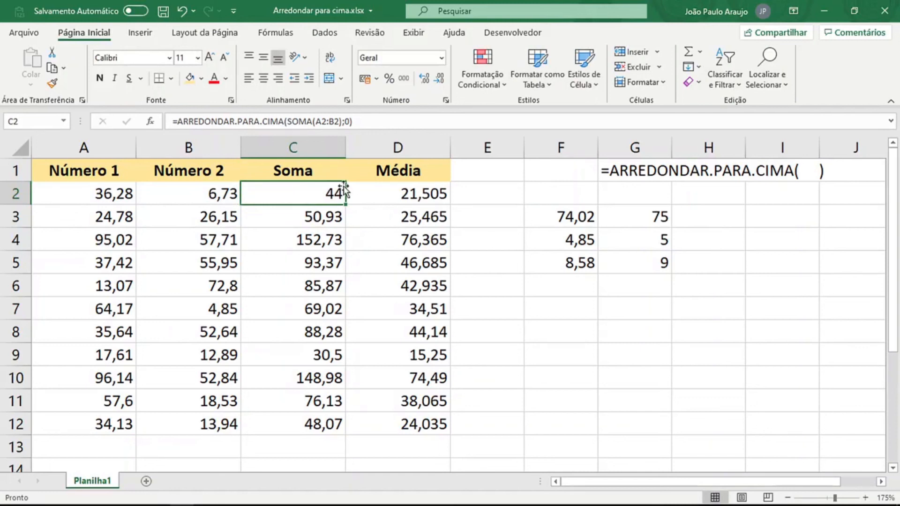
left_click_drag(346, 205, 348, 434)
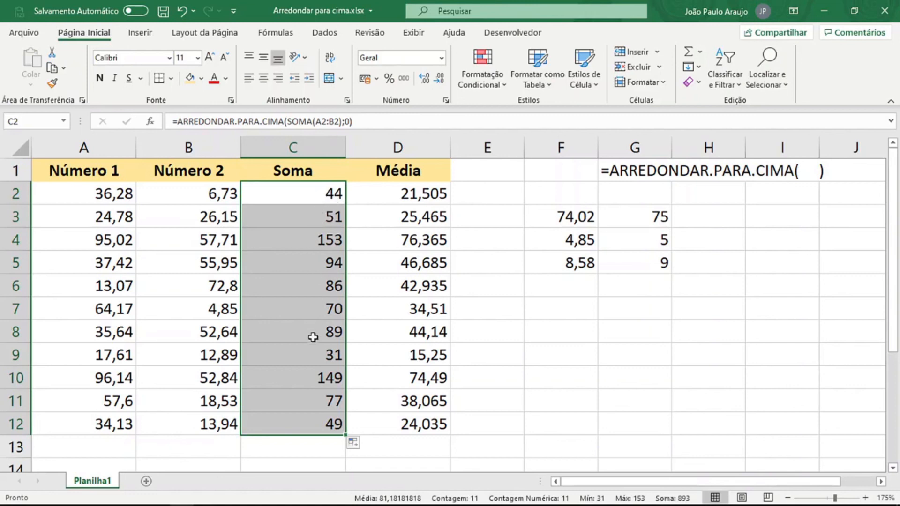
Step: Check the copied formula in C10, examining its nested SOMA and its number-of-digits argument
left_click(316, 313)
left_click(317, 334)
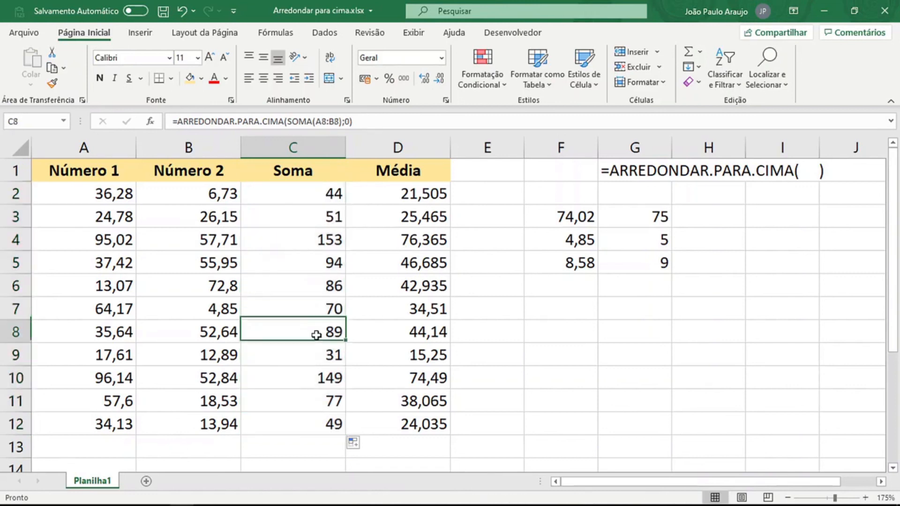
left_click(295, 378)
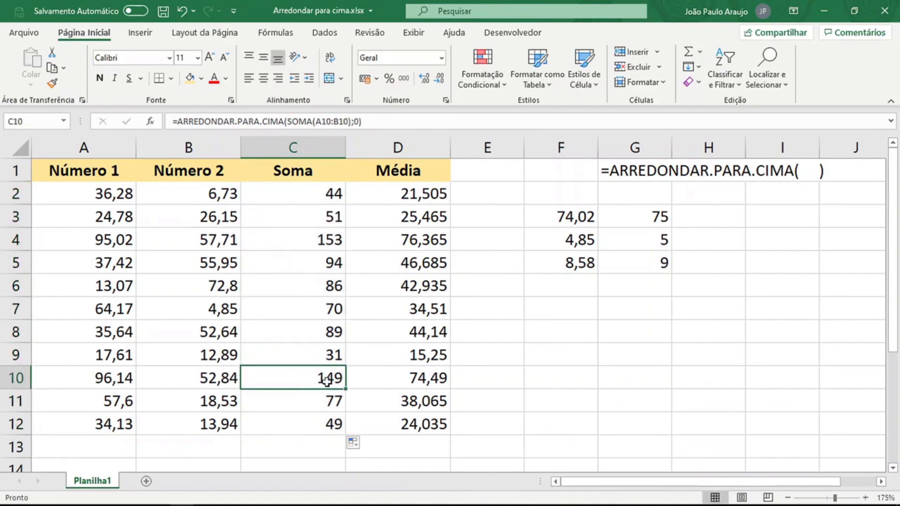
key("F2")
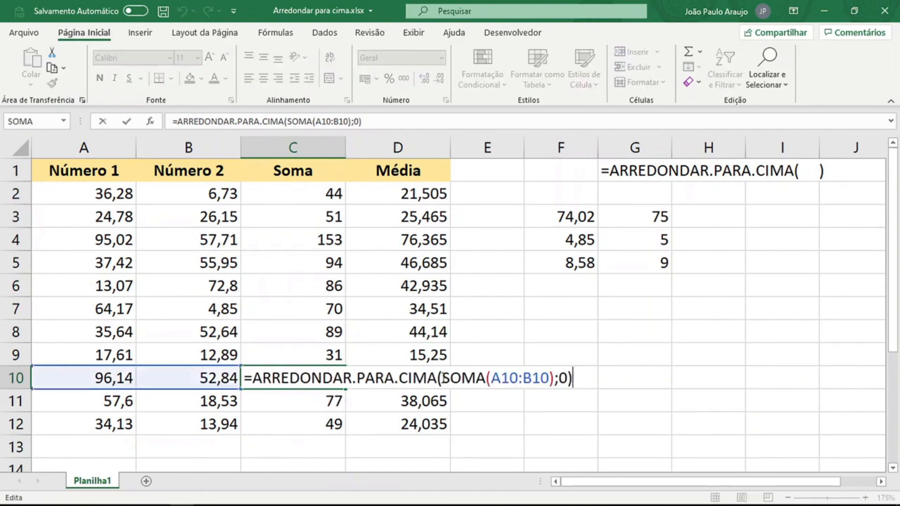
left_click_drag(253, 379, 551, 375)
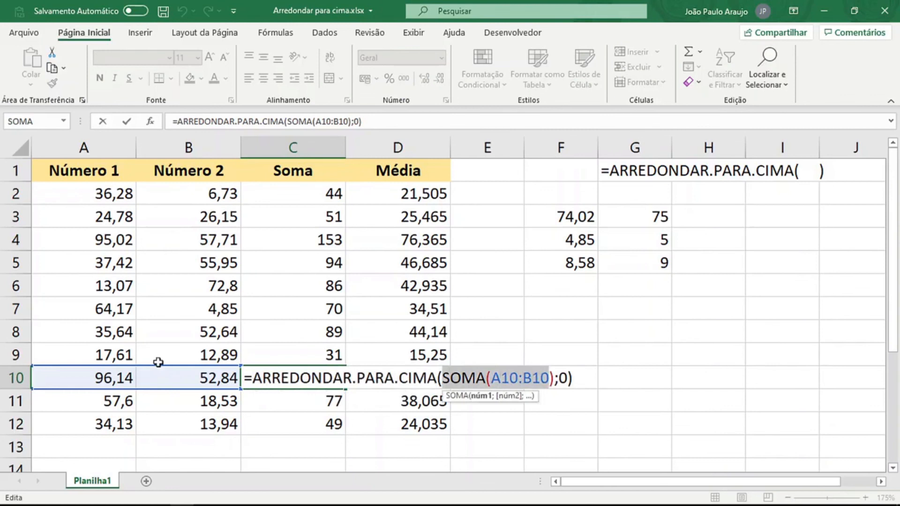
left_click(561, 378)
double_click(562, 378)
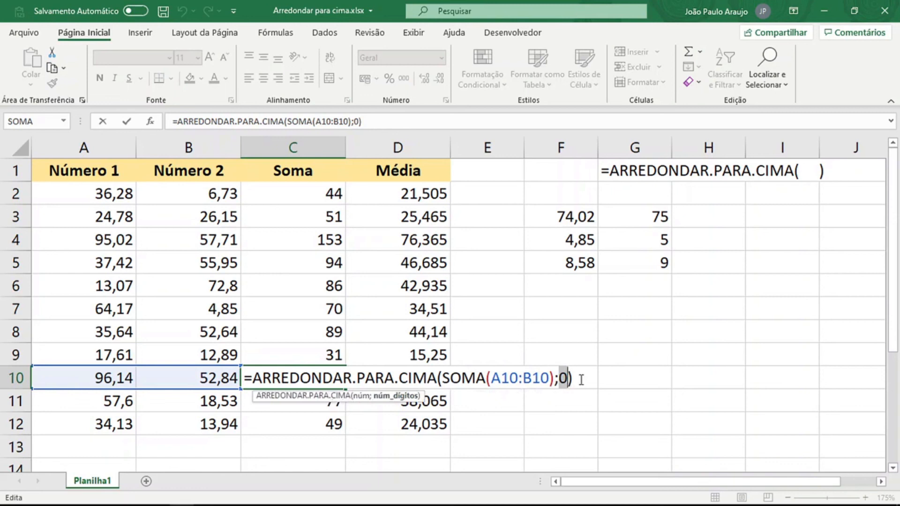
key("ctrl+Return")
Step: Nest the existing MÉDIA(A2:B2) in D2 inside the ARREDONDAR.PARA.CIMA function as its number argument
left_click(409, 196)
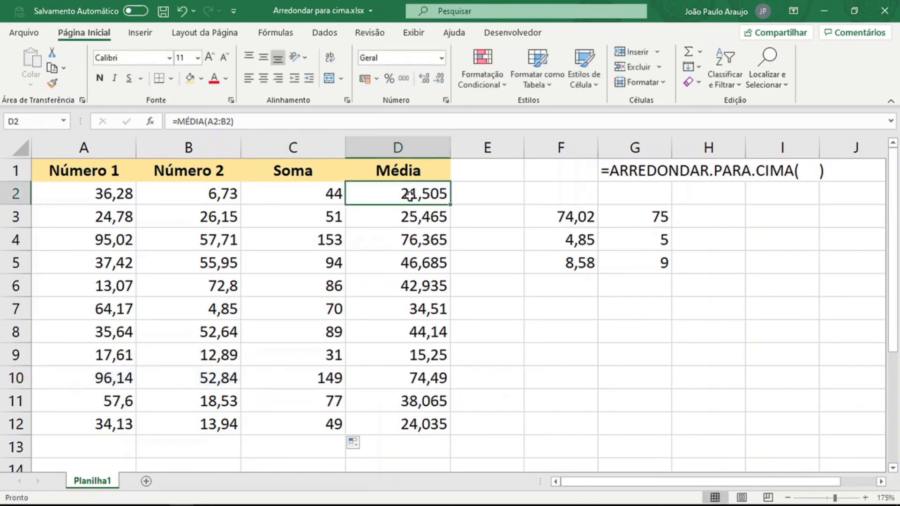
key("F2")
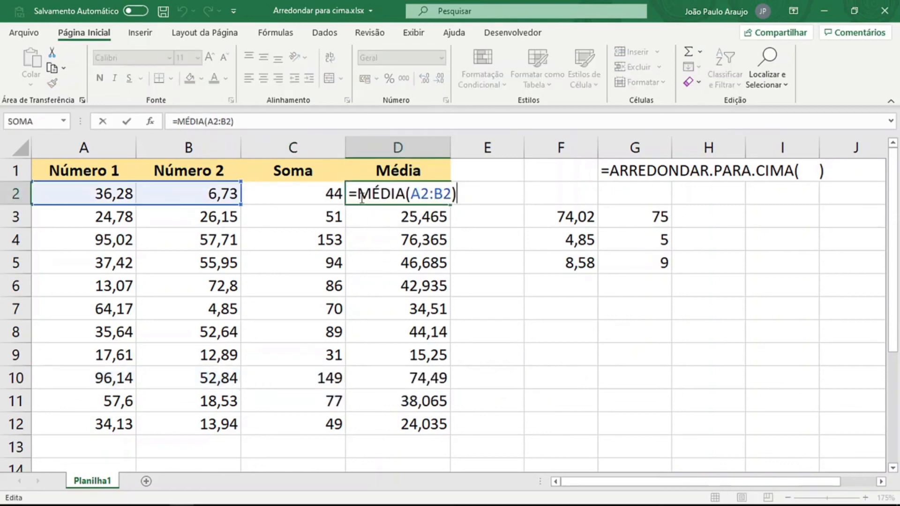
left_click_drag(362, 198, 456, 205)
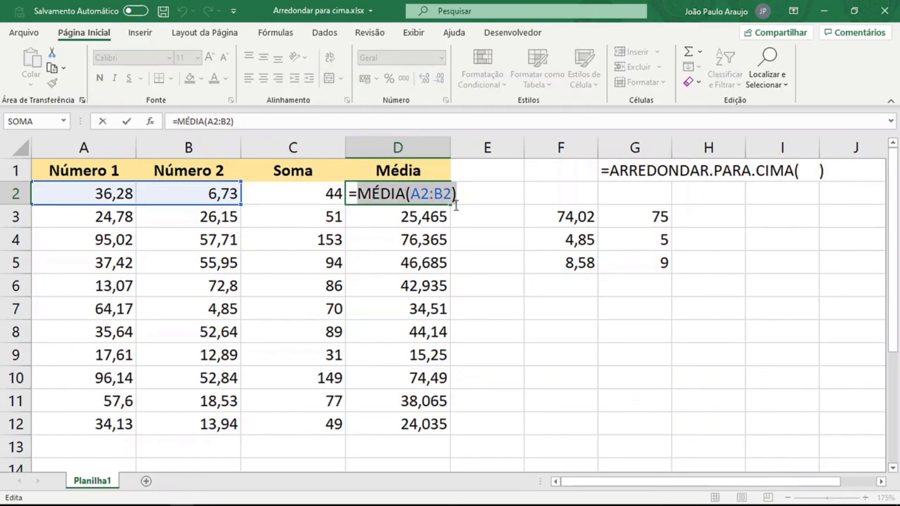
left_click(358, 198)
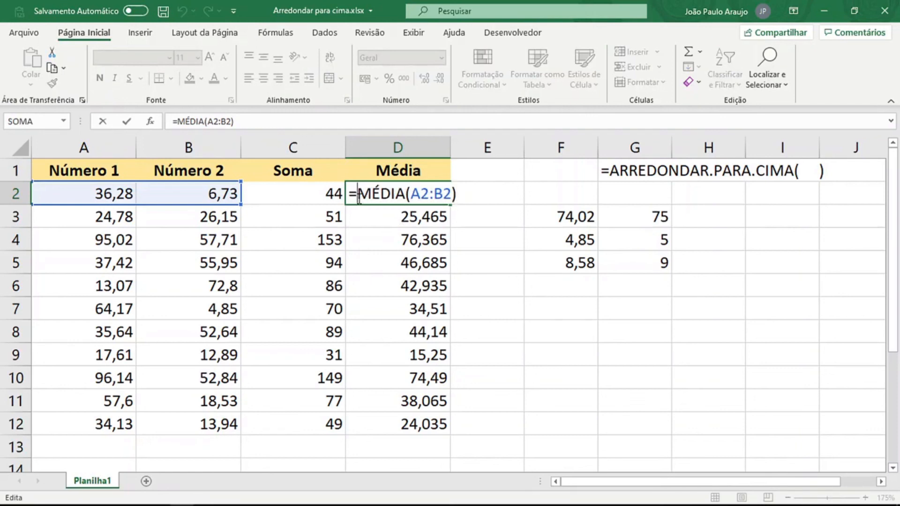
type("ar")
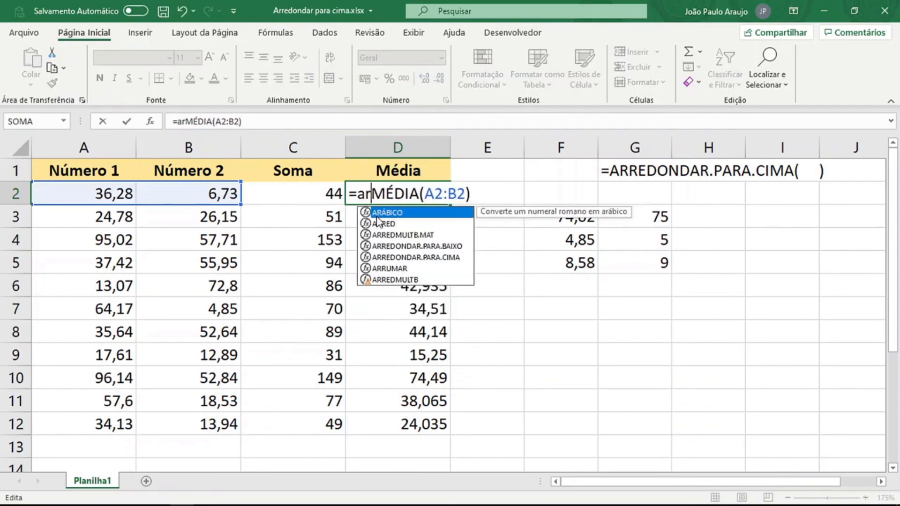
type("red")
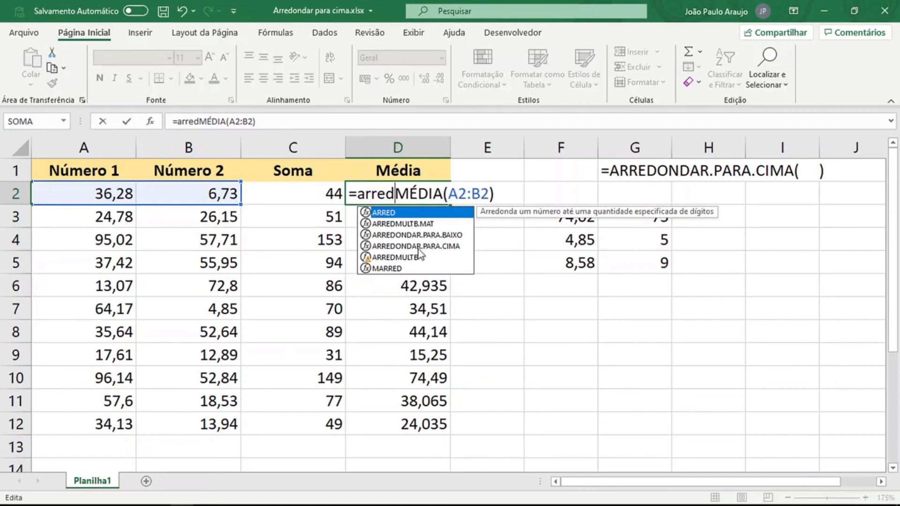
double_click(428, 247)
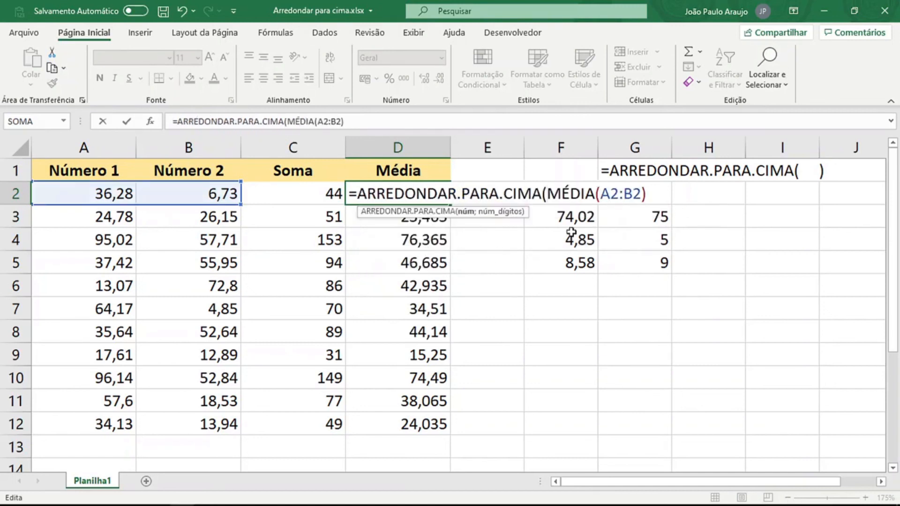
Step: Complete D2 as =ARREDONDAR.PARA.CIMA(MÉDIA(A2:B2);1) and copy the formula down the Média column through D12
left_click_drag(546, 192, 653, 194)
left_click(654, 195)
type(";")
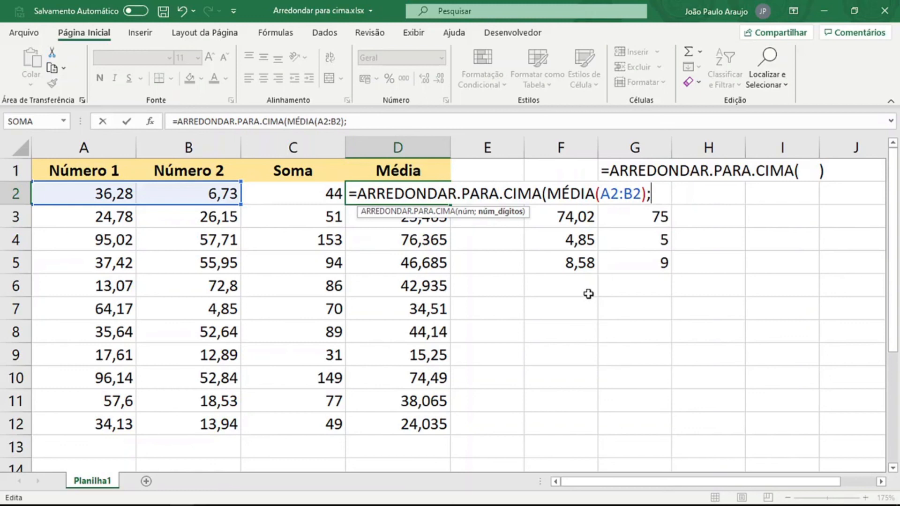
type("0")
key("BackSpace")
type("1)")
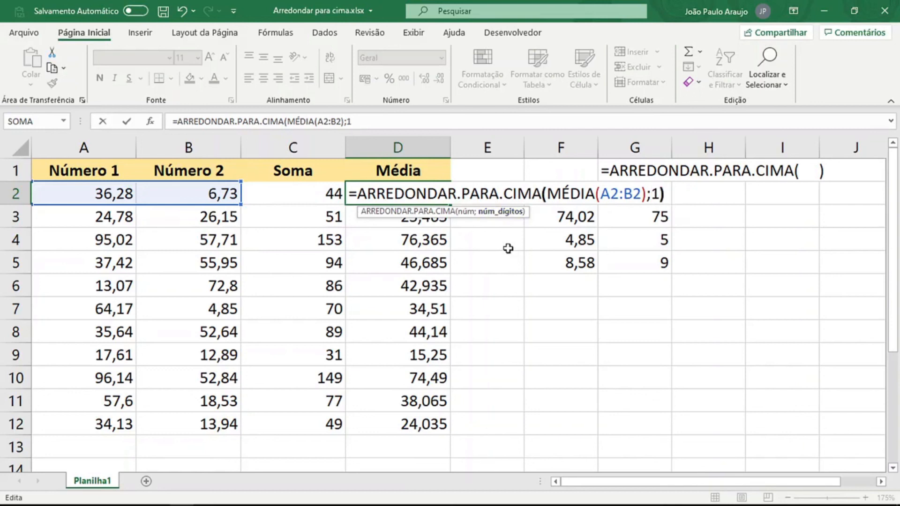
key("ctrl+Return")
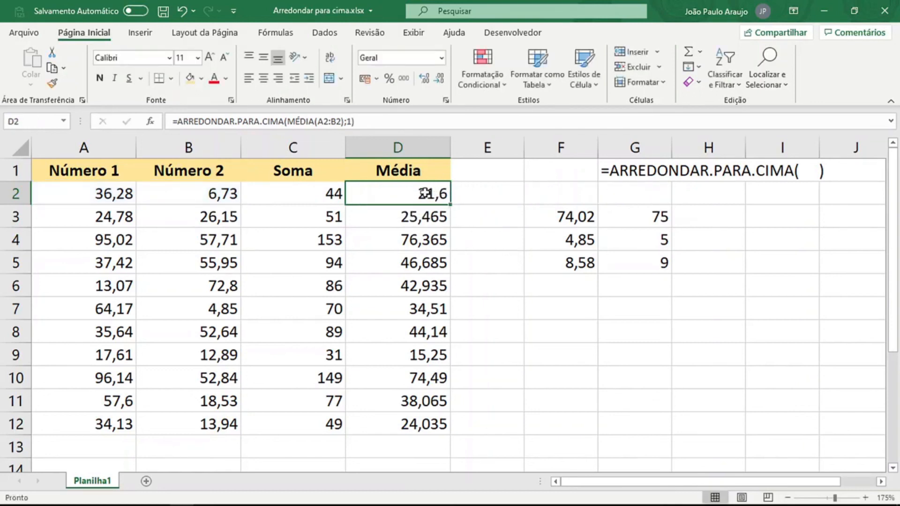
left_click_drag(449, 205, 446, 427)
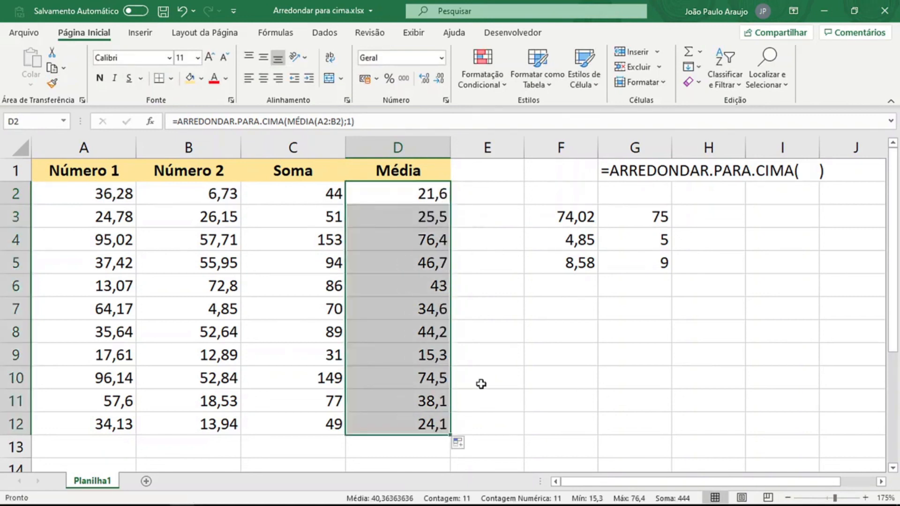
Step: Compare the rounding examples in F3:G5 and the syntax in G1 with the rounded Soma and Média columns
left_click(639, 175)
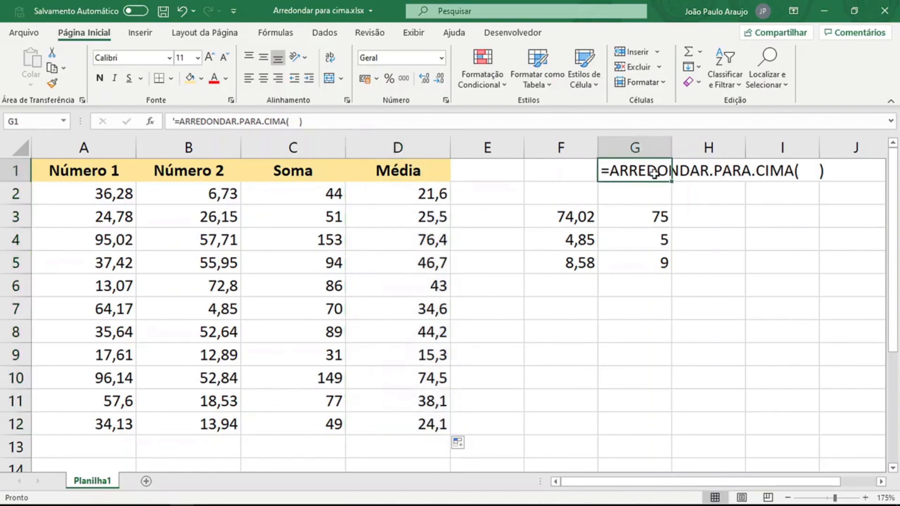
left_click_drag(581, 220, 581, 266)
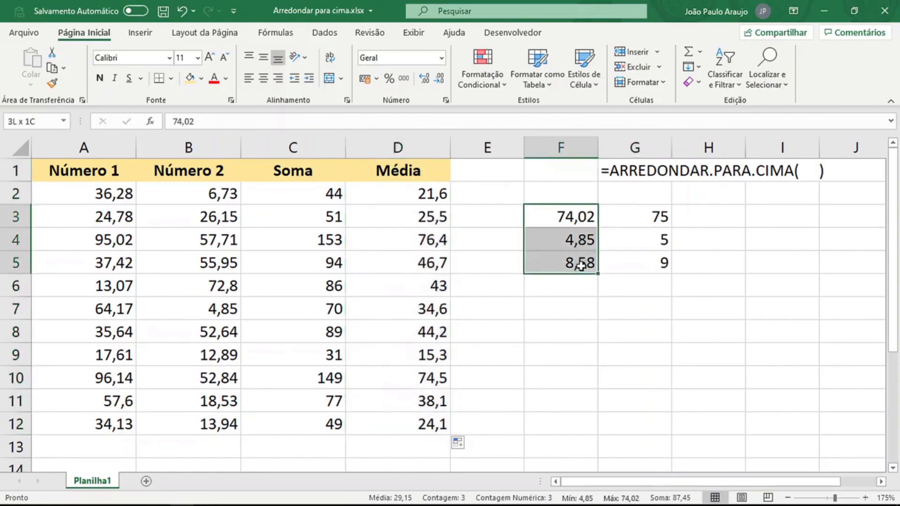
left_click_drag(583, 220, 637, 265)
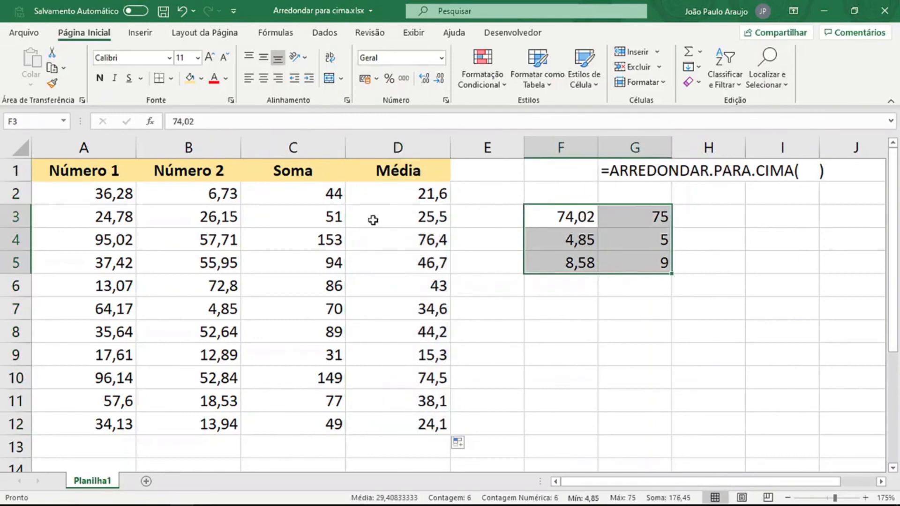
left_click(326, 144)
left_click(412, 146)
left_click(305, 147)
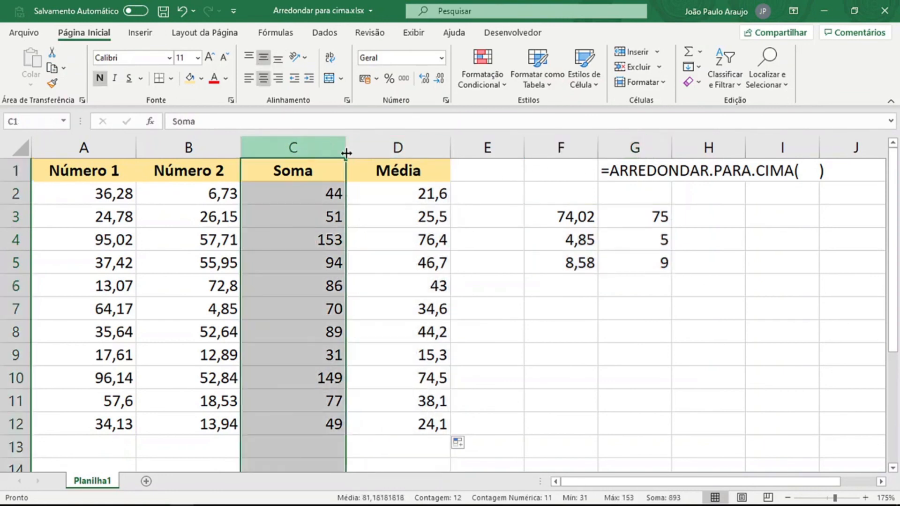
left_click(367, 148)
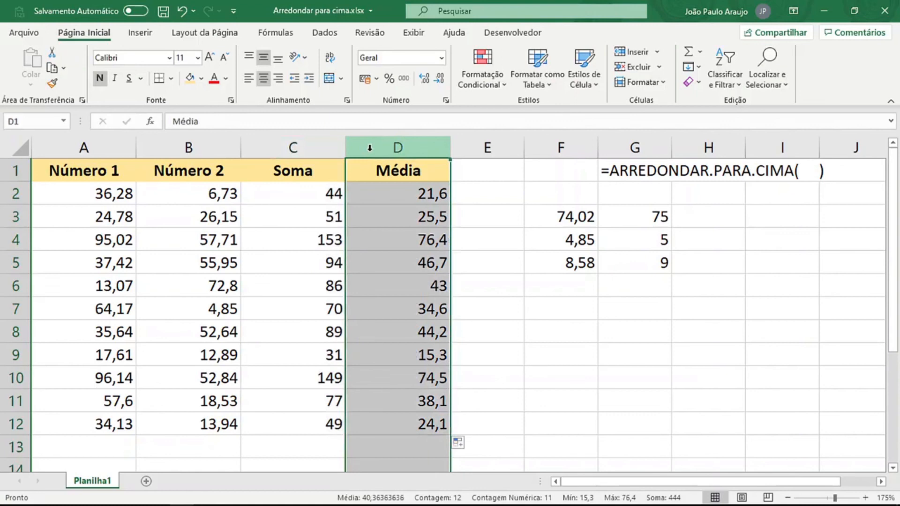
Step: Inspect how SOMA(A2:B2) and the digits argument are nested in C2's ARREDONDAR.PARA.CIMA formula, leaving it unedited
left_click(616, 170)
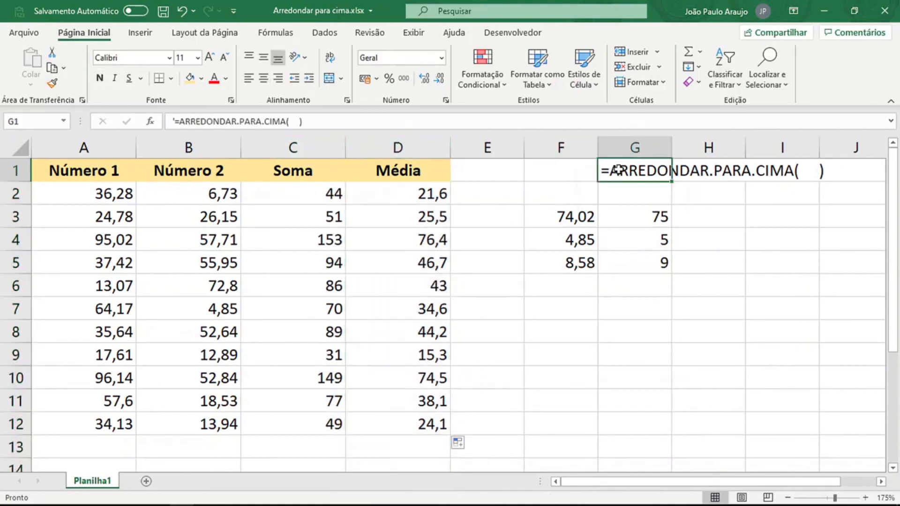
left_click(297, 194)
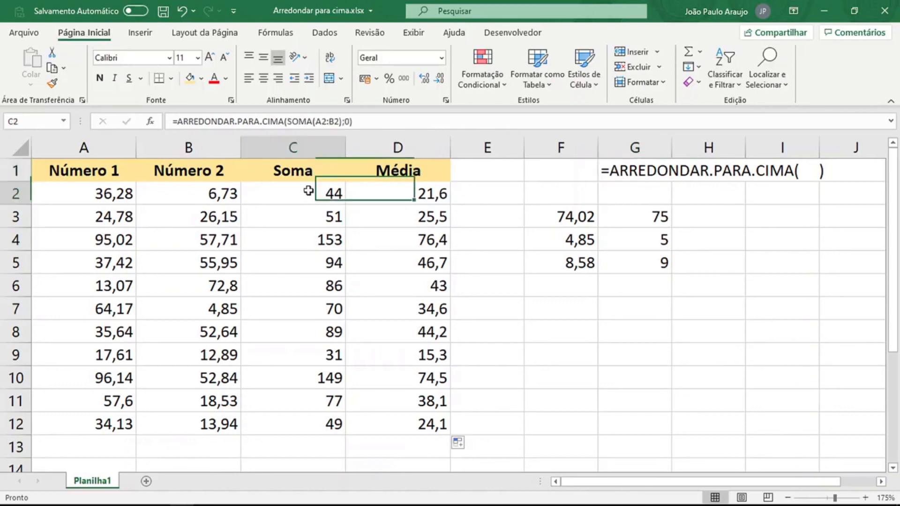
left_click(372, 120)
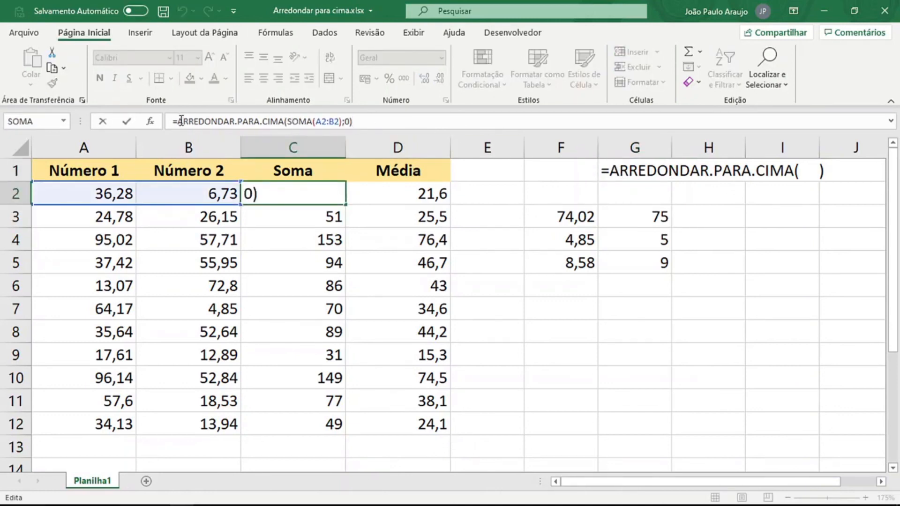
left_click_drag(177, 121, 349, 122)
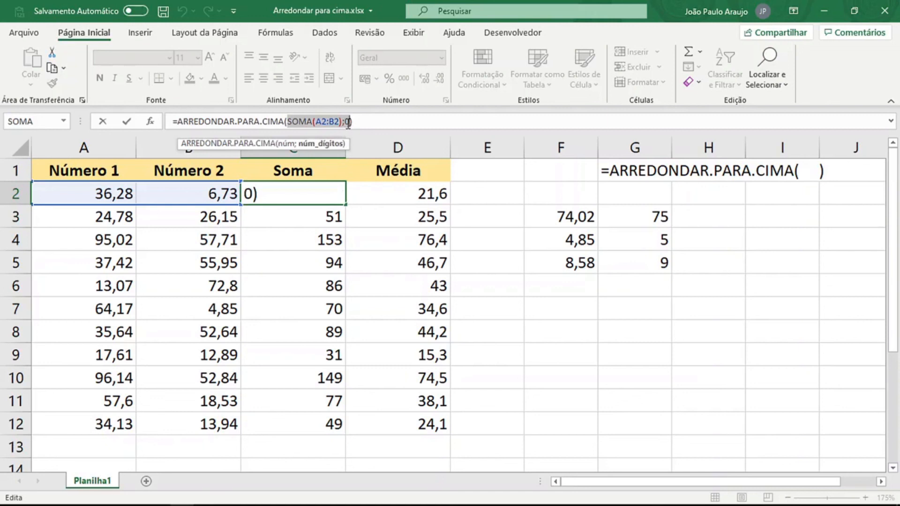
key("Escape")
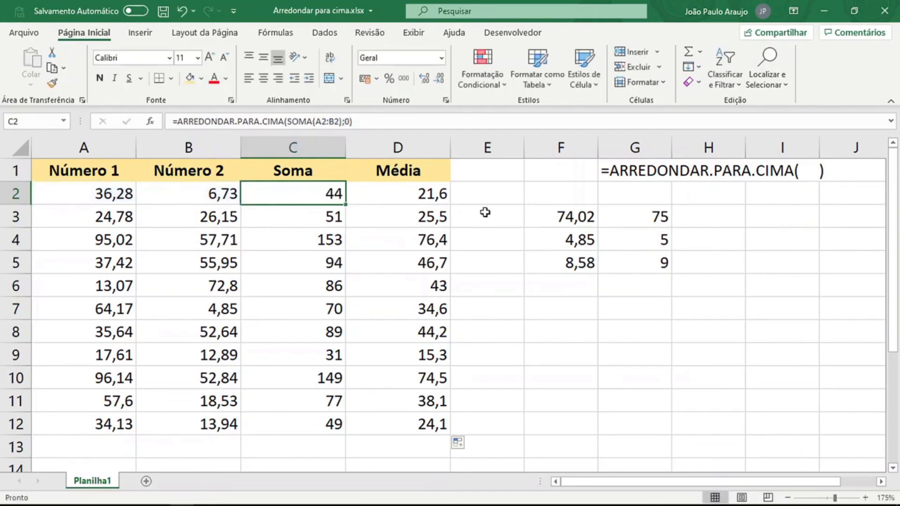